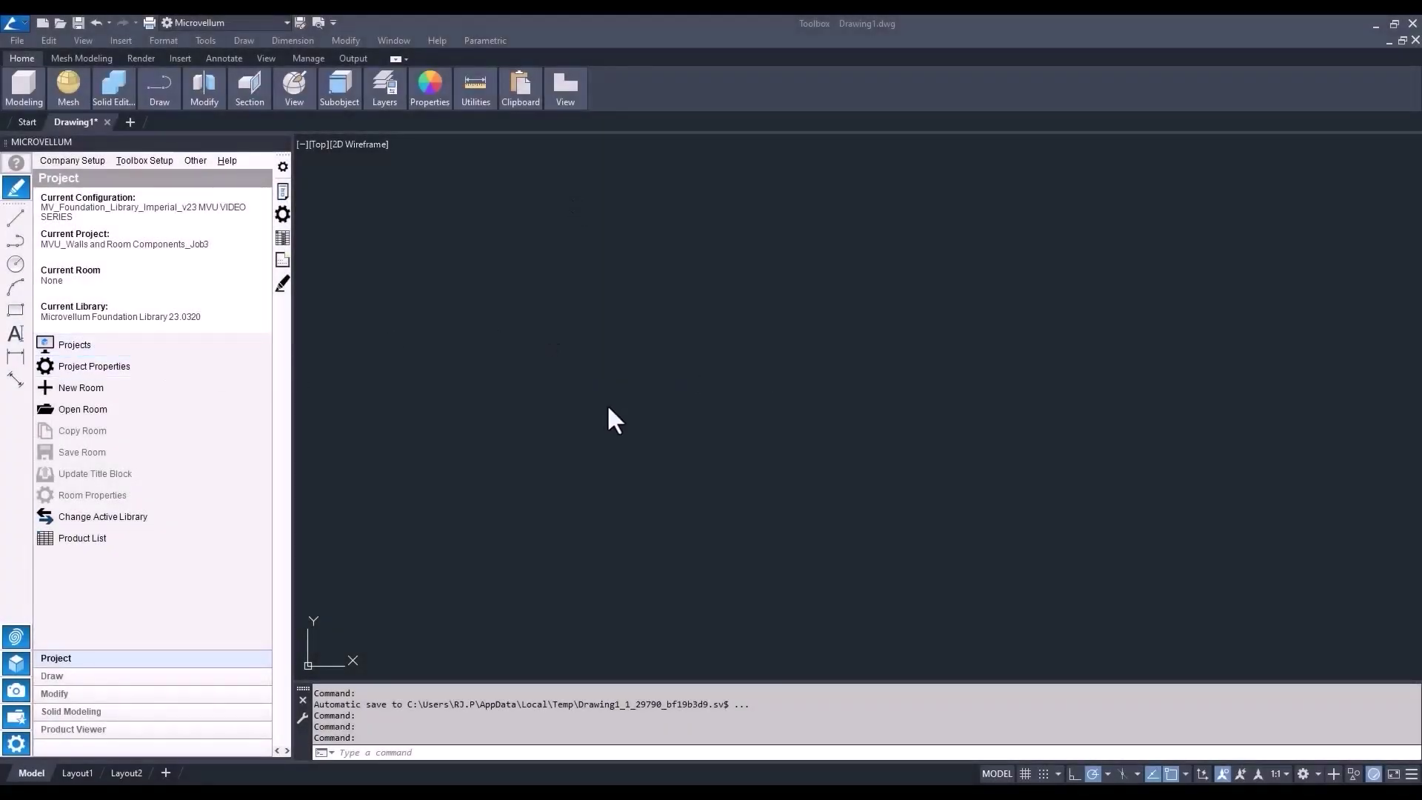
# Step: Create the project 'MVU_Drawing Products_Job4' under the MVU series project category
pyautogui.click(115, 346)
pyautogui.rightClick(531, 301)
pyautogui.click(582, 432)
pyautogui.write('MVU_Drawing Products_Job4')
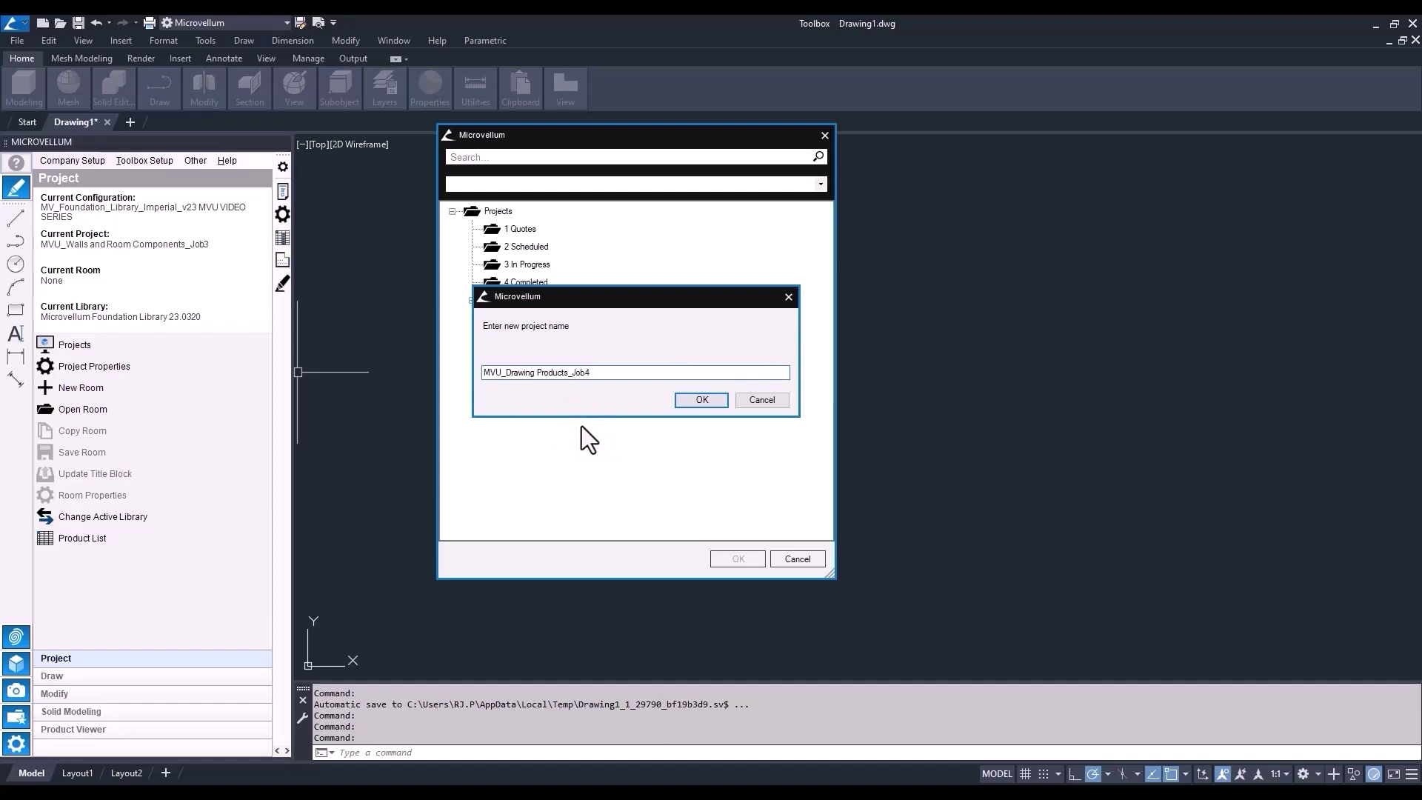
pyautogui.click(696, 399)
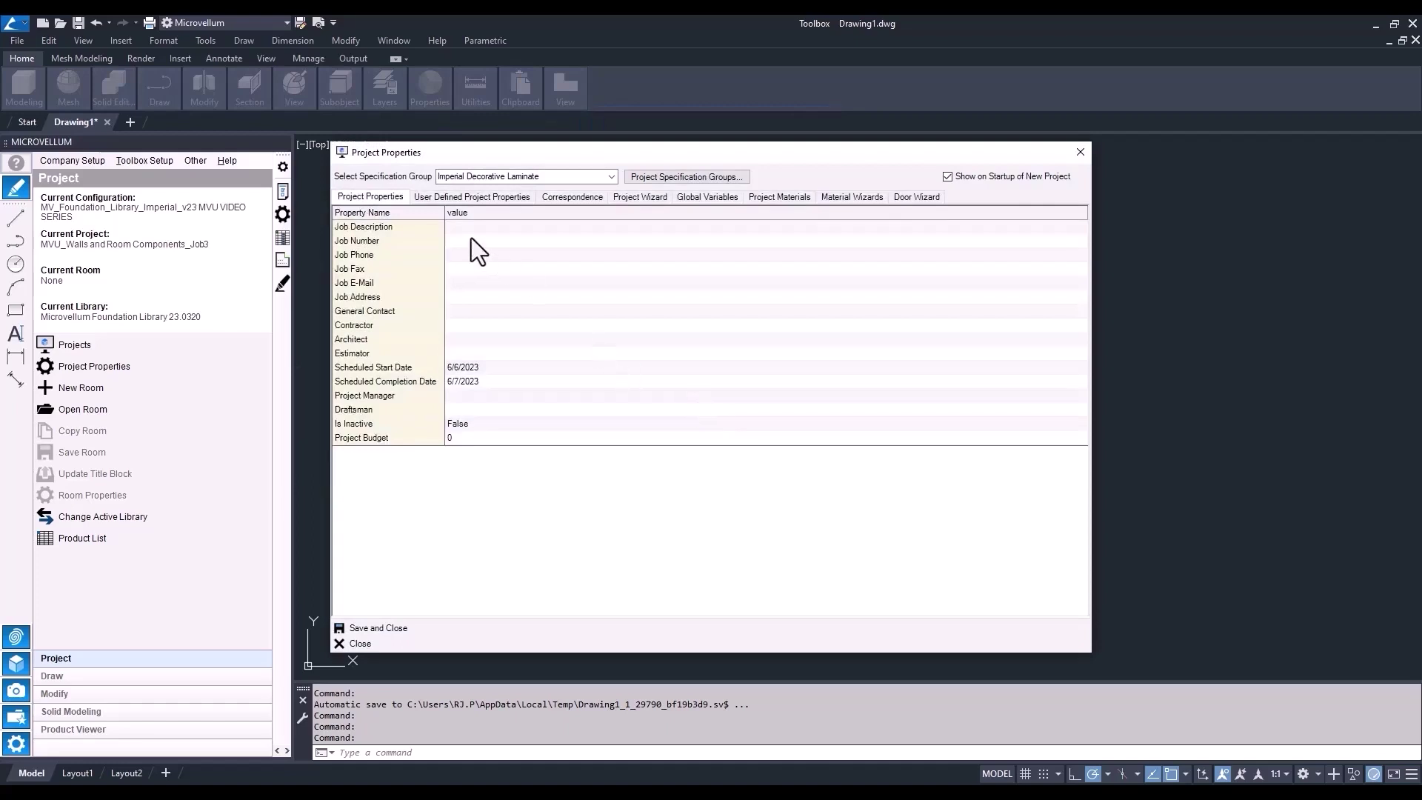
# Step: Enter job description 'Drawing and Modifying Products' and job number 004, then view Project Wizard defaults
pyautogui.click(463, 227)
pyautogui.write('Drawing and Modif')
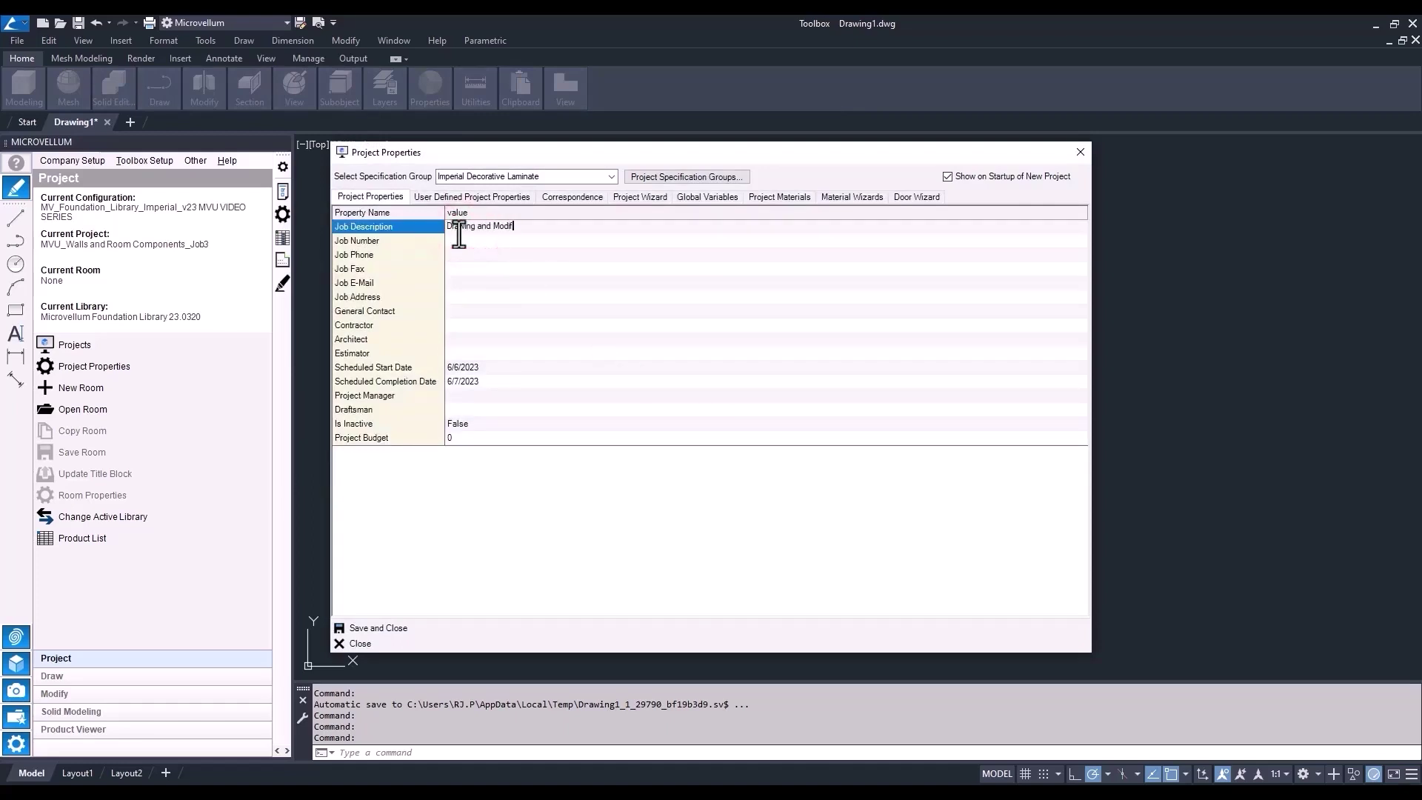
pyautogui.write('ying Products')
pyautogui.press('Return')
pyautogui.write('00')
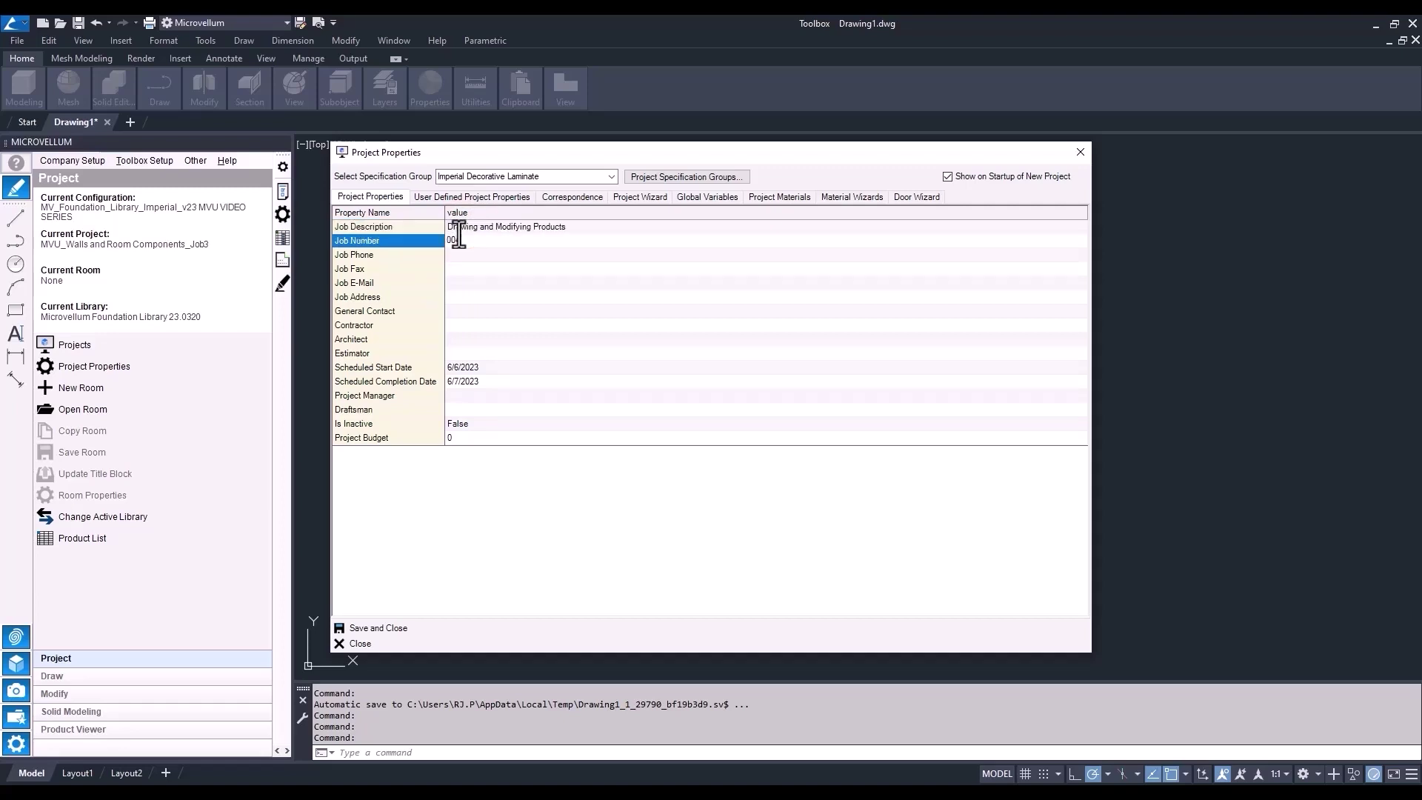
pyautogui.write('4')
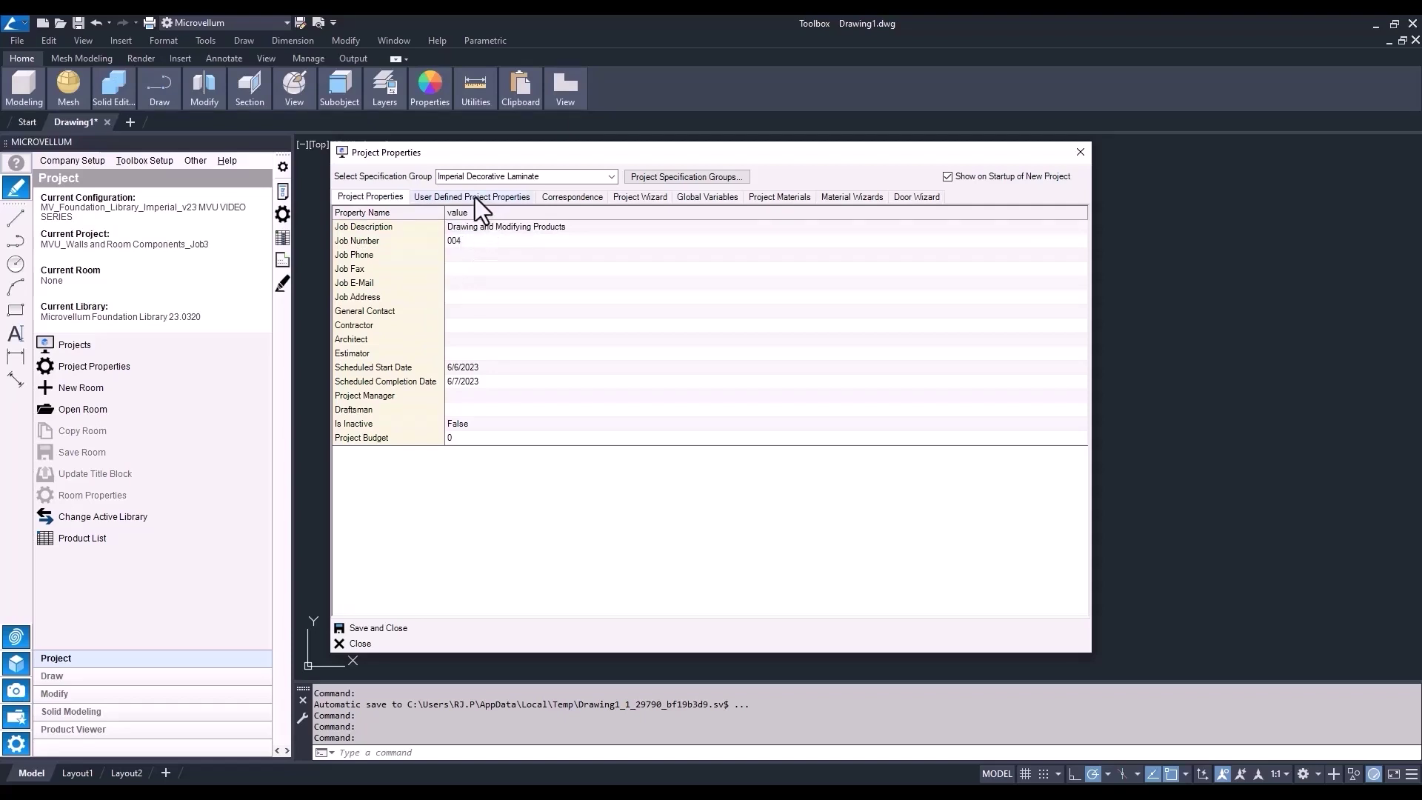
pyautogui.click(622, 197)
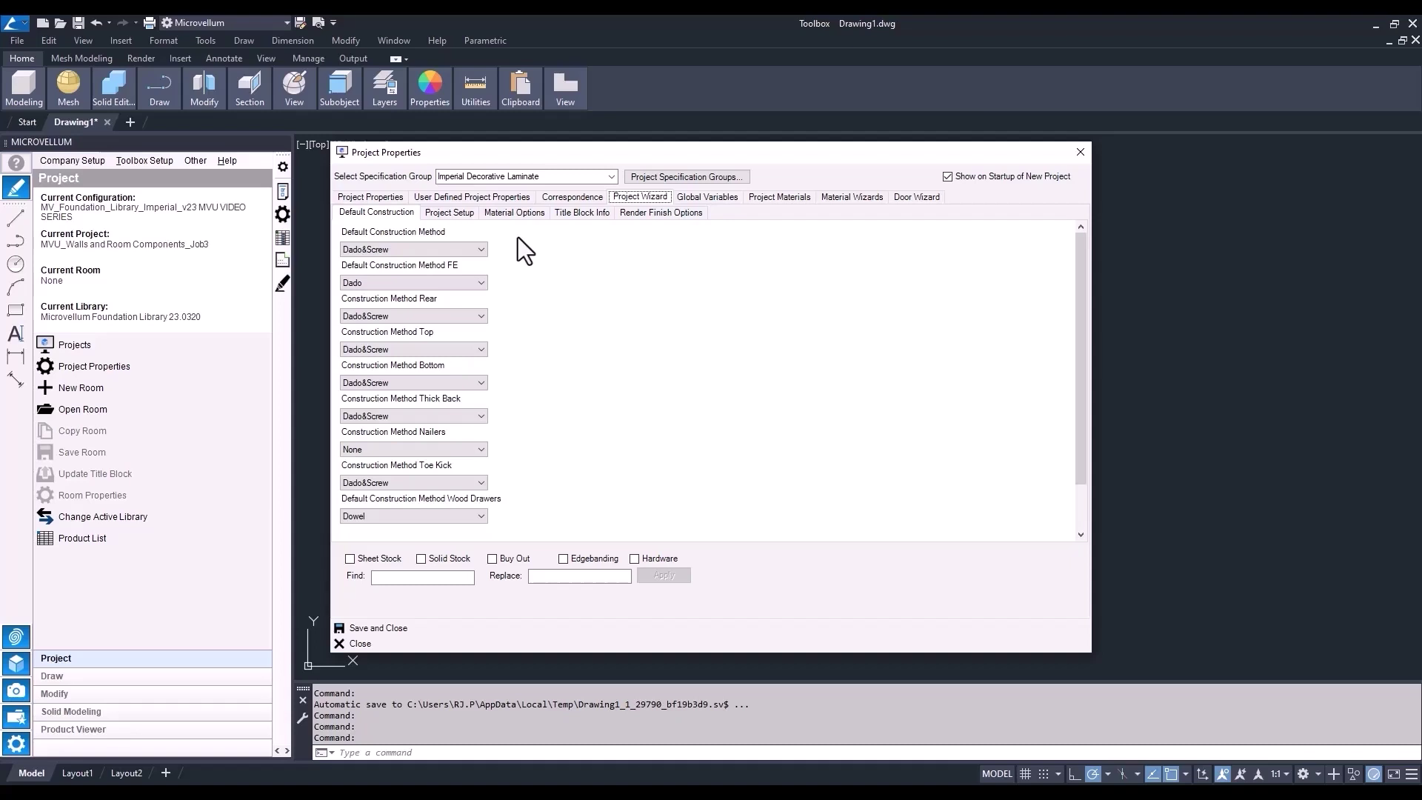
# Step: Choose Dowel as the Default Construction Method
pyautogui.click(481, 248)
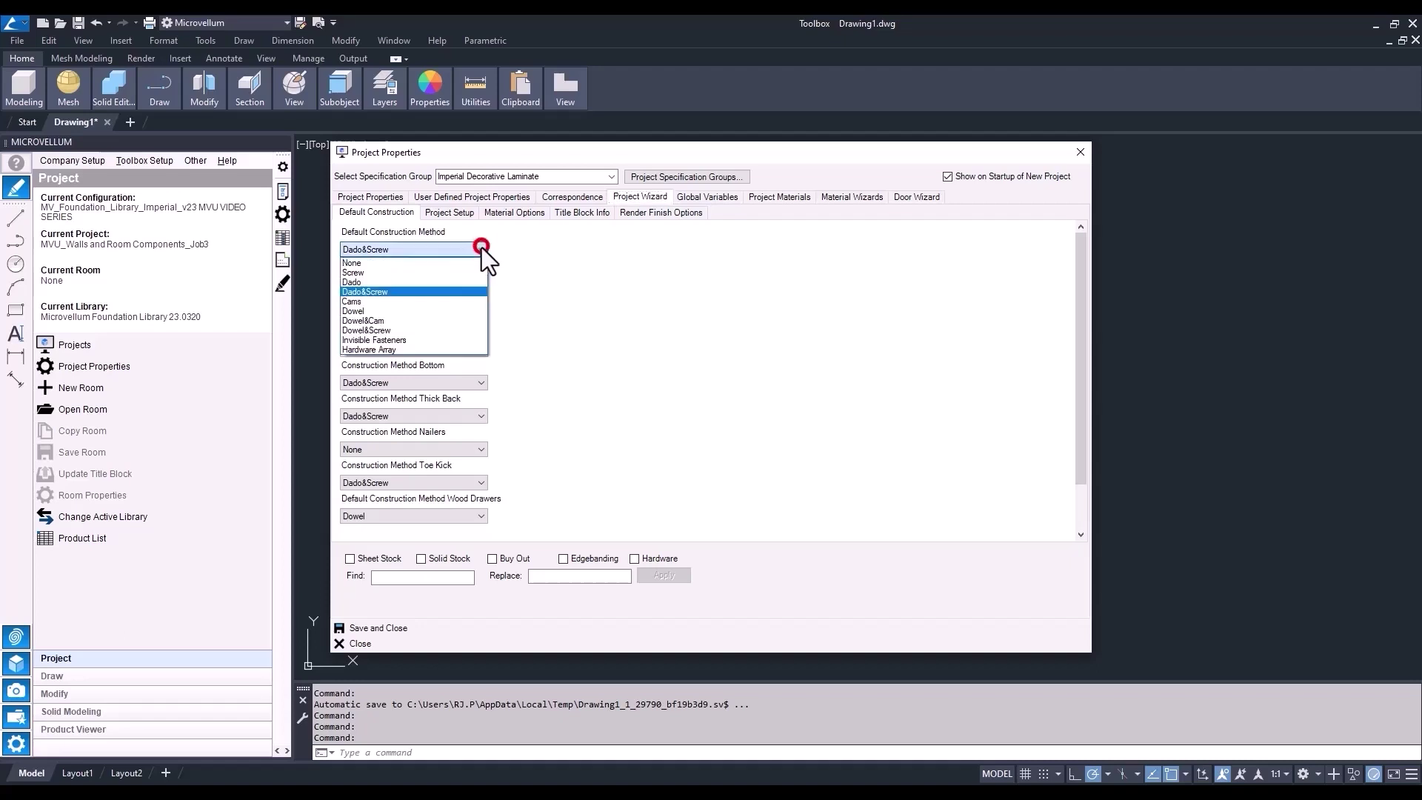
pyautogui.click(472, 313)
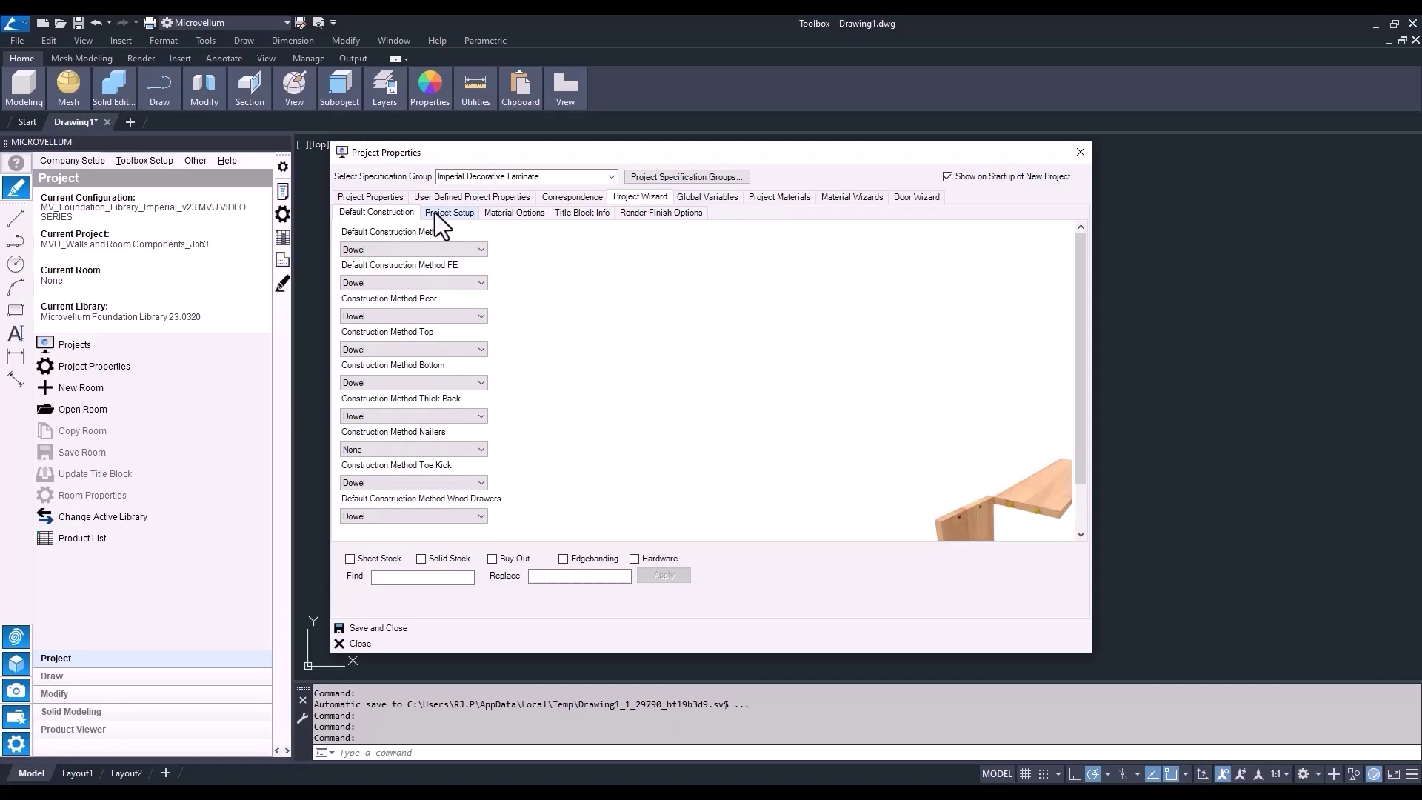
# Step: In Cabinet Size Defaults, set base height 32.5, base depth 23 and tall depth 25
pyautogui.click(445, 211)
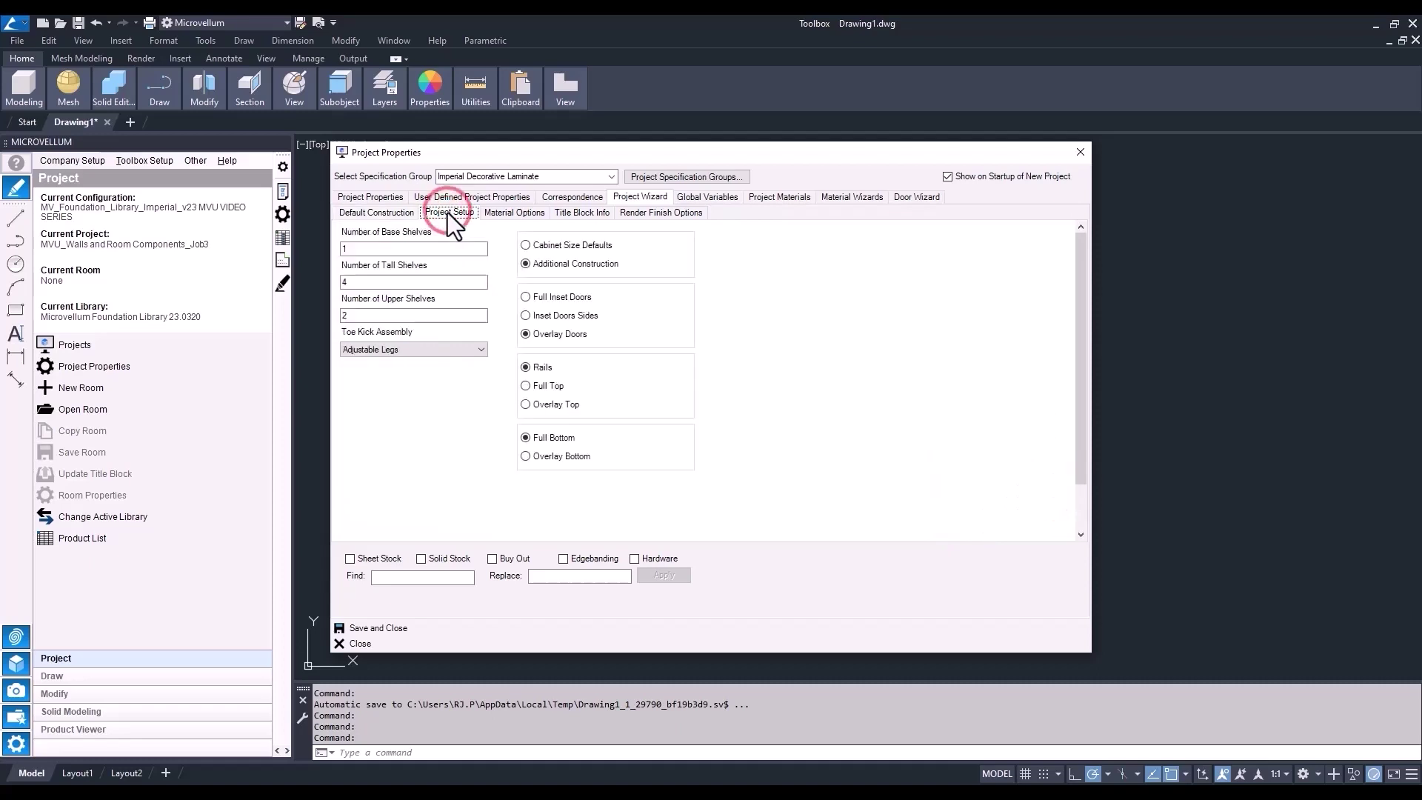
pyautogui.click(526, 245)
pyautogui.click(427, 250)
pyautogui.doubleClick(428, 249)
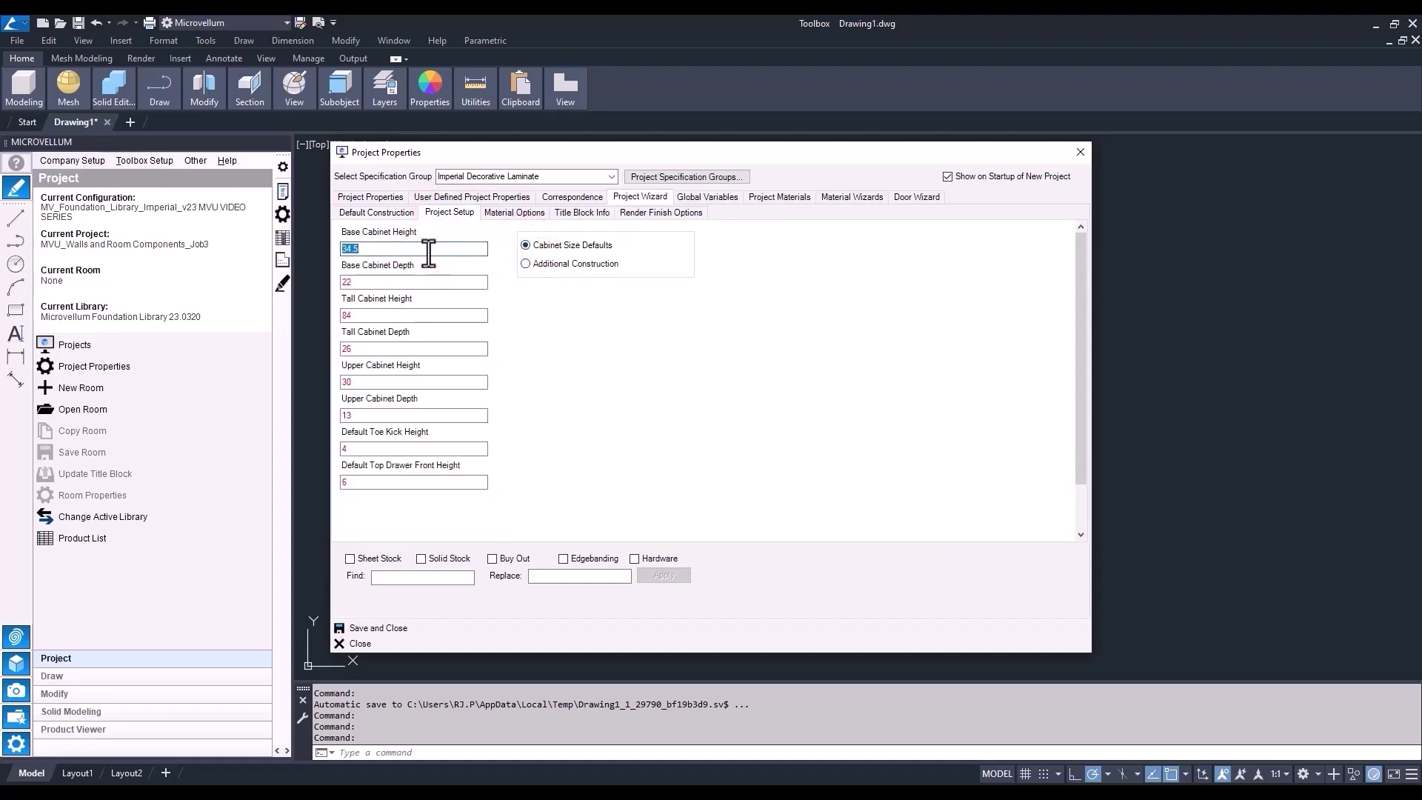
pyautogui.write('32.5')
pyautogui.doubleClick(413, 280)
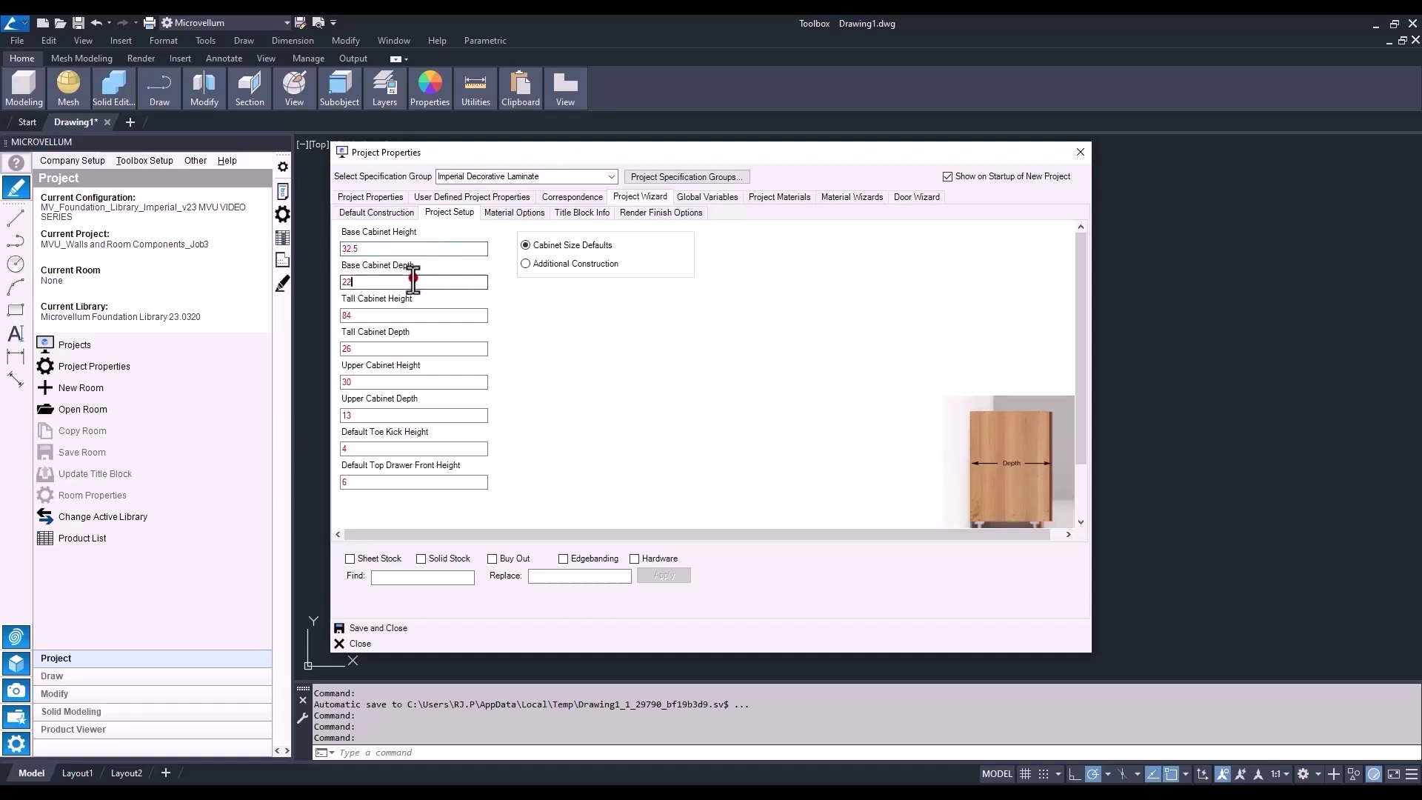
pyautogui.write('23')
pyautogui.doubleClick(376, 349)
pyautogui.write('25')
pyautogui.doubleClick(381, 378)
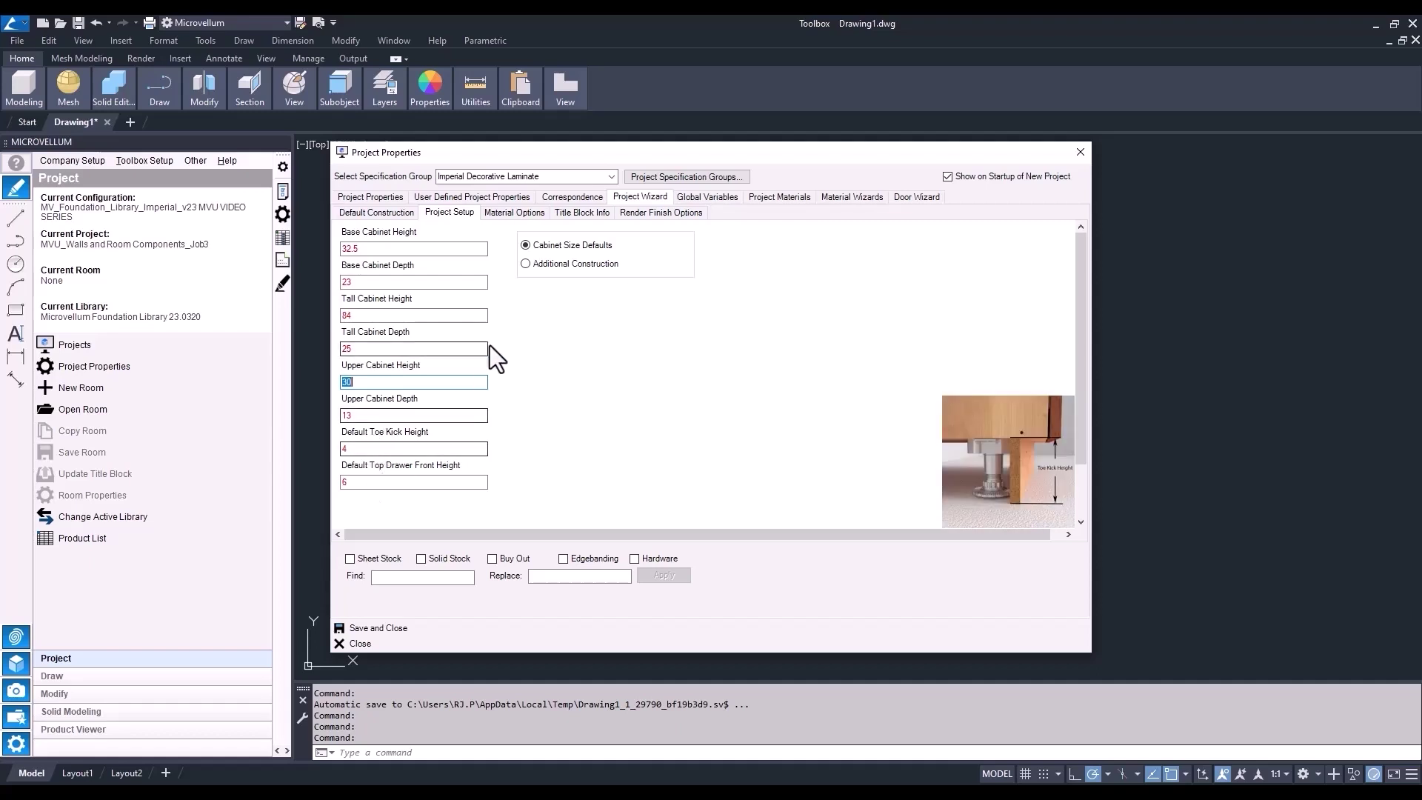
# Step: Set Toe Kick Assembly to Ladder Style under Additional Construction
pyautogui.click(524, 263)
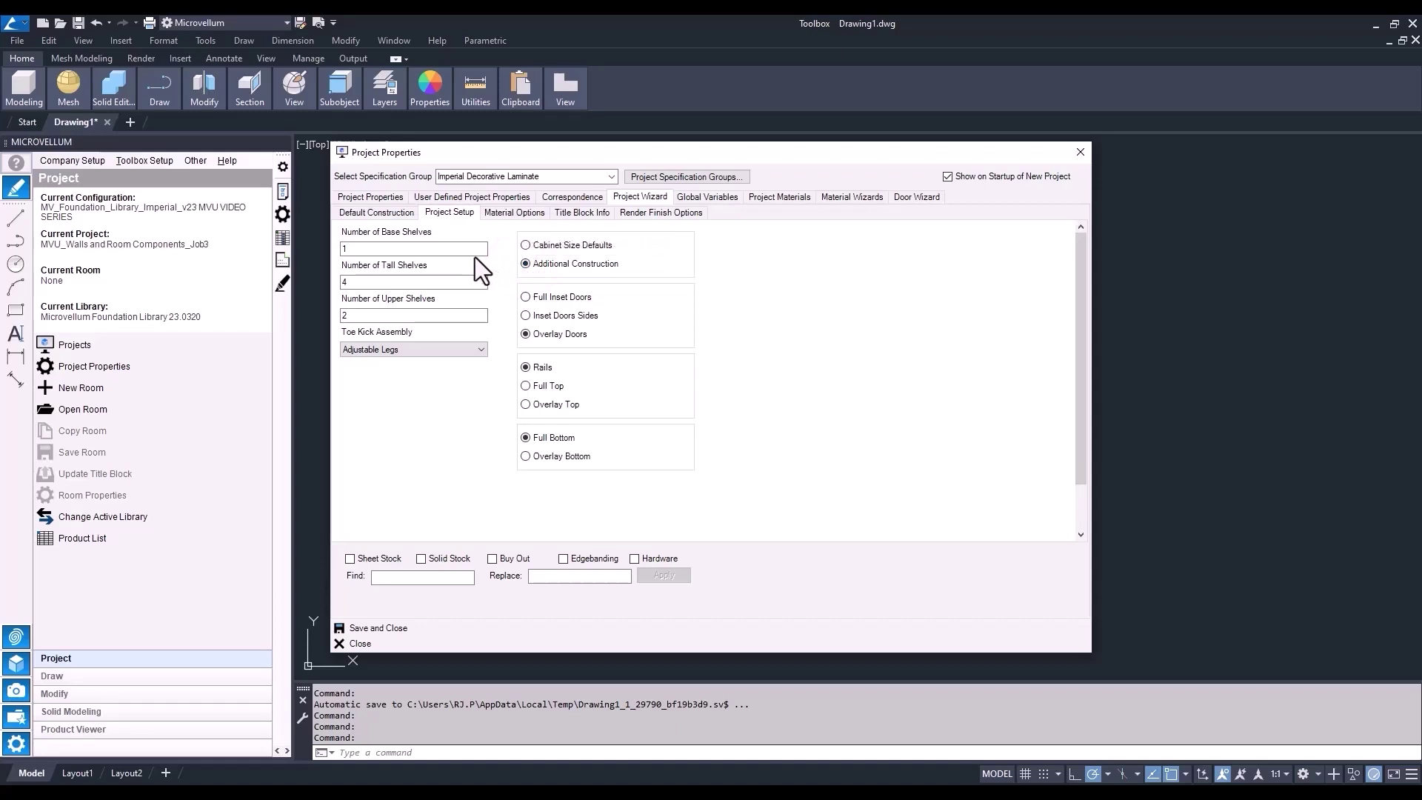
pyautogui.click(480, 347)
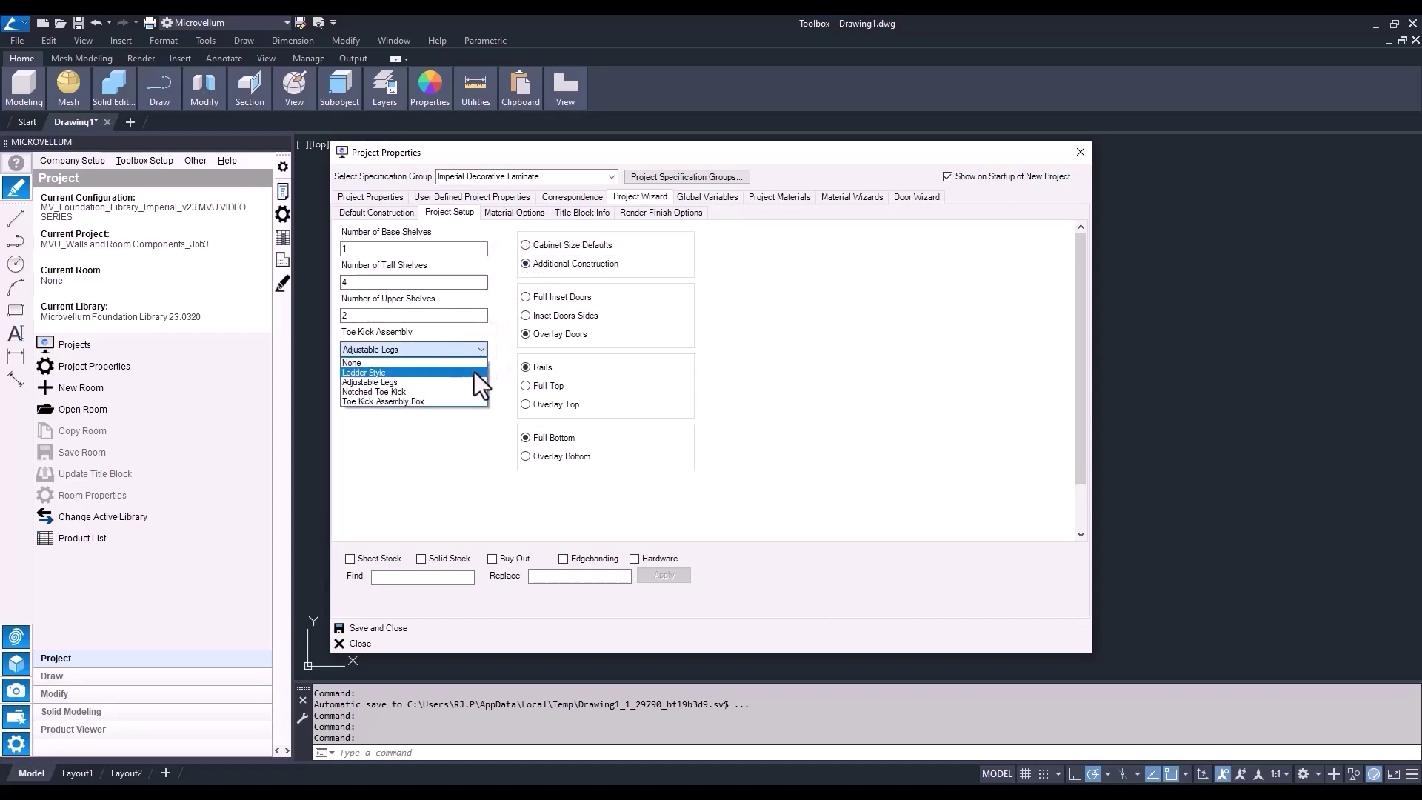
pyautogui.click(474, 372)
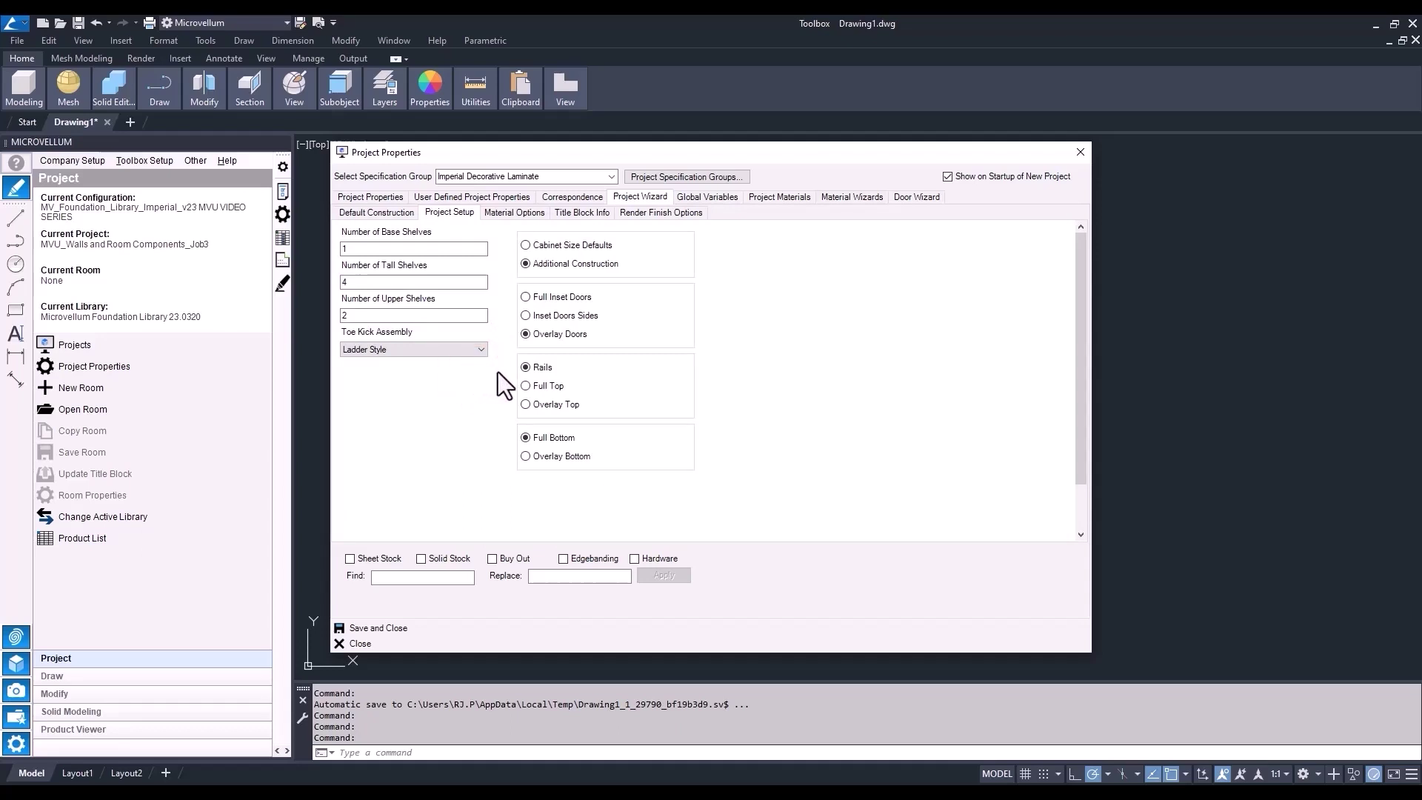
pyautogui.click(656, 212)
# Step: Enable Thick Back Base under Cabinet Construction > Cabinet Back, then expand Toe Kick General Settings
pyautogui.click(708, 196)
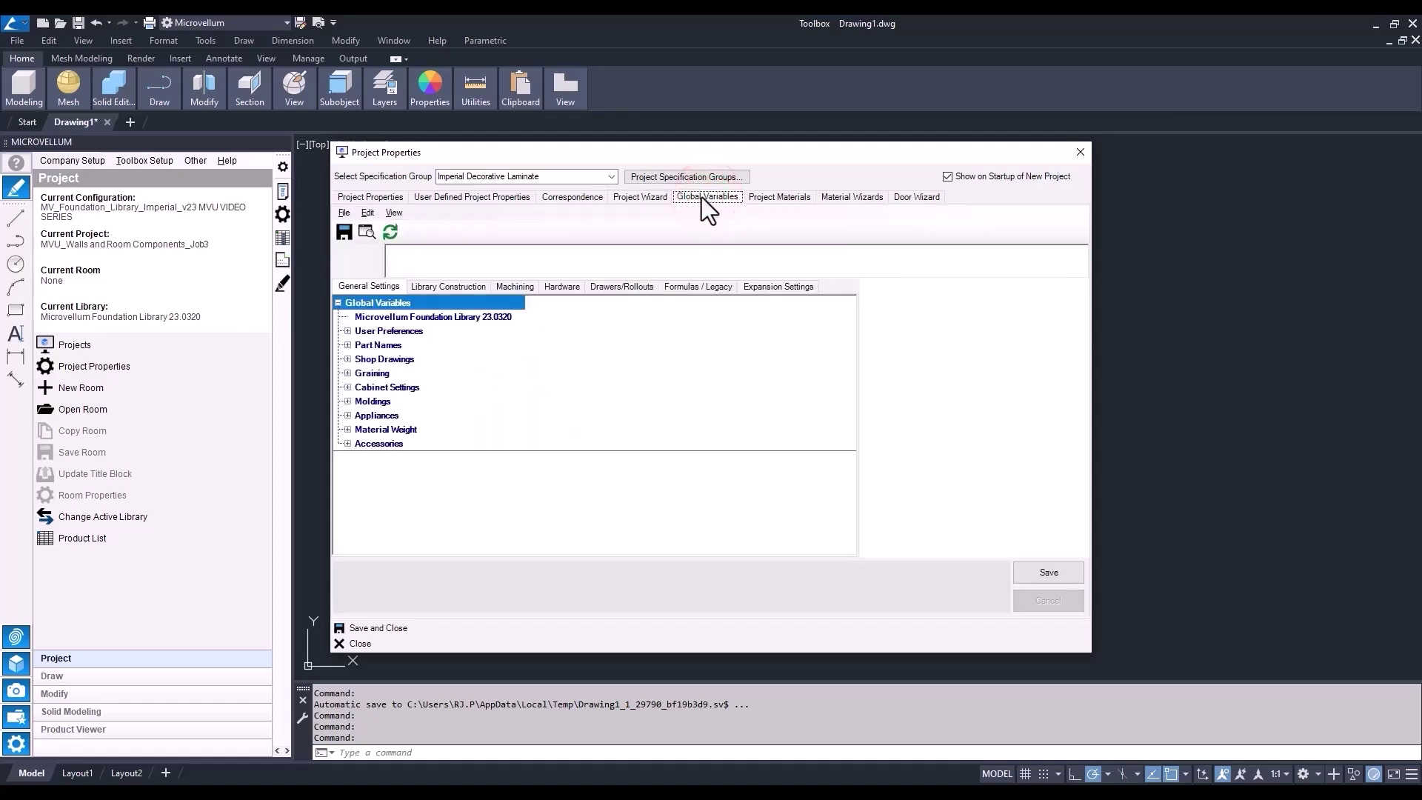
pyautogui.click(468, 288)
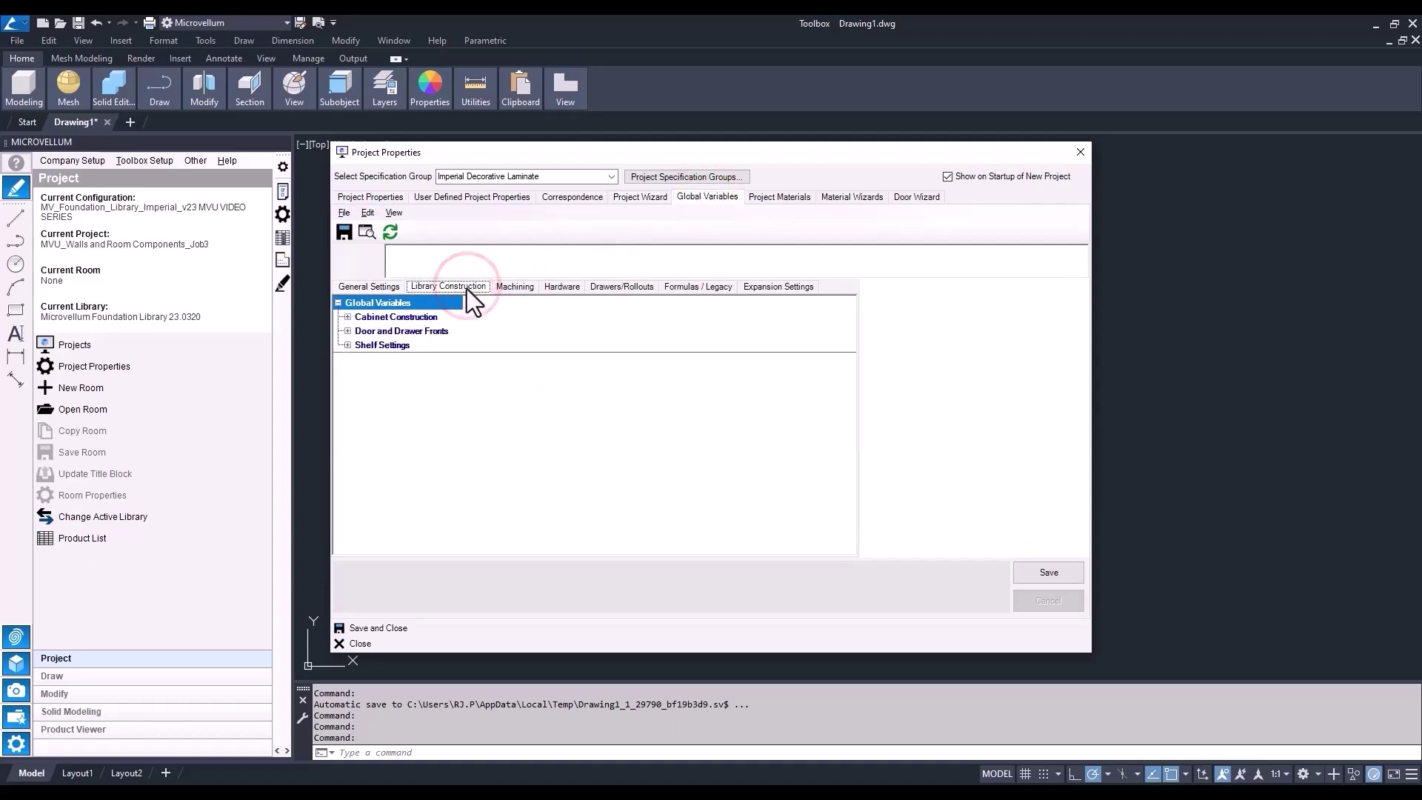
pyautogui.click(345, 317)
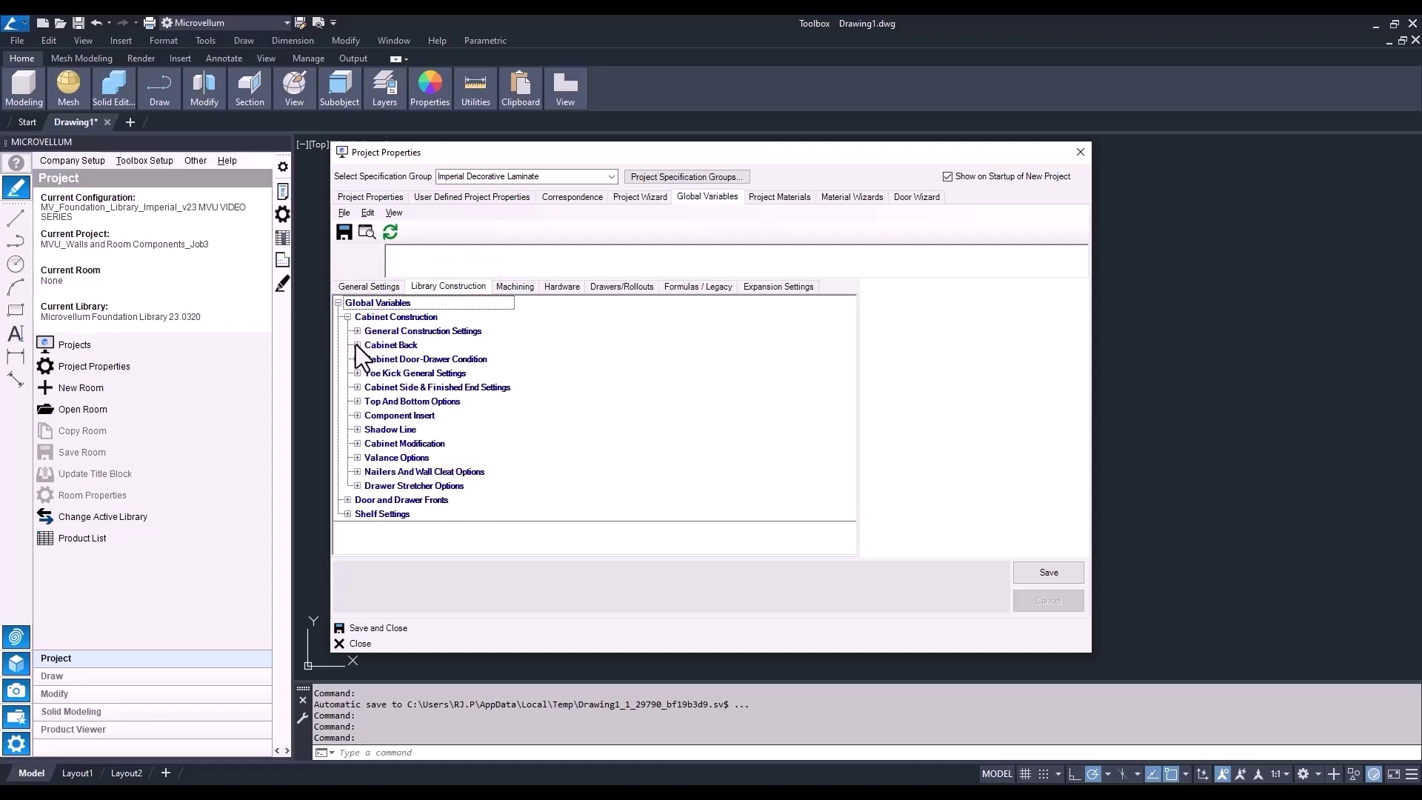
pyautogui.click(356, 344)
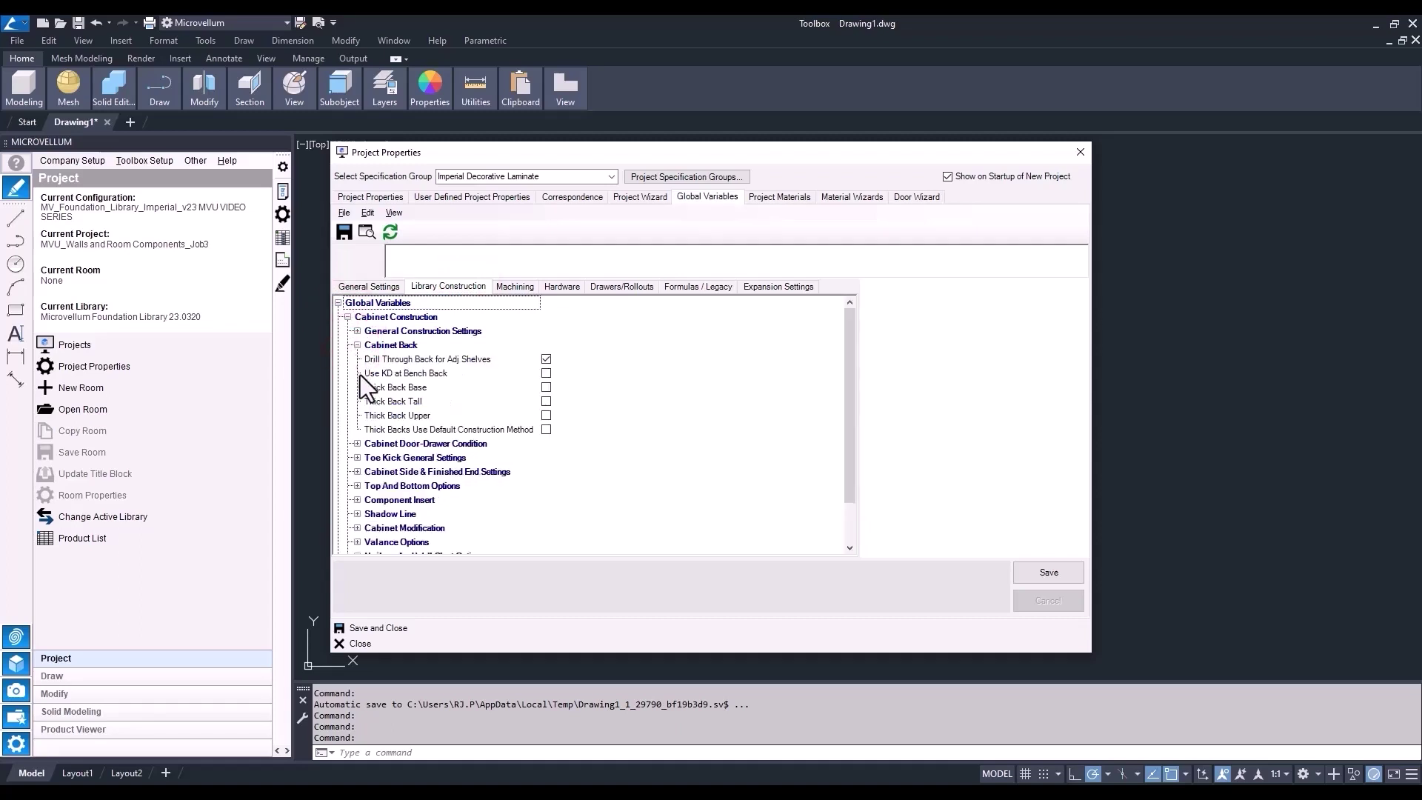
pyautogui.click(546, 386)
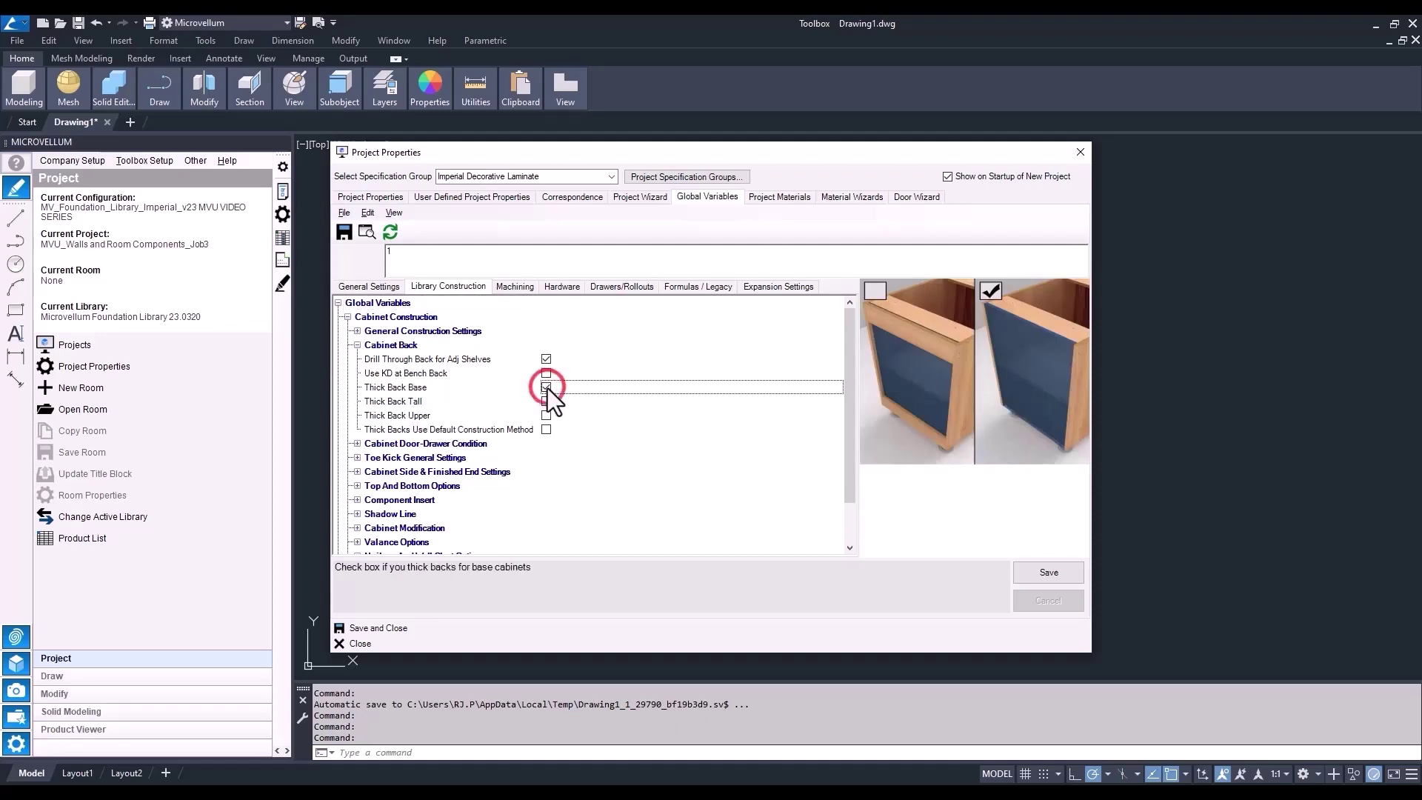
pyautogui.click(356, 346)
pyautogui.click(356, 373)
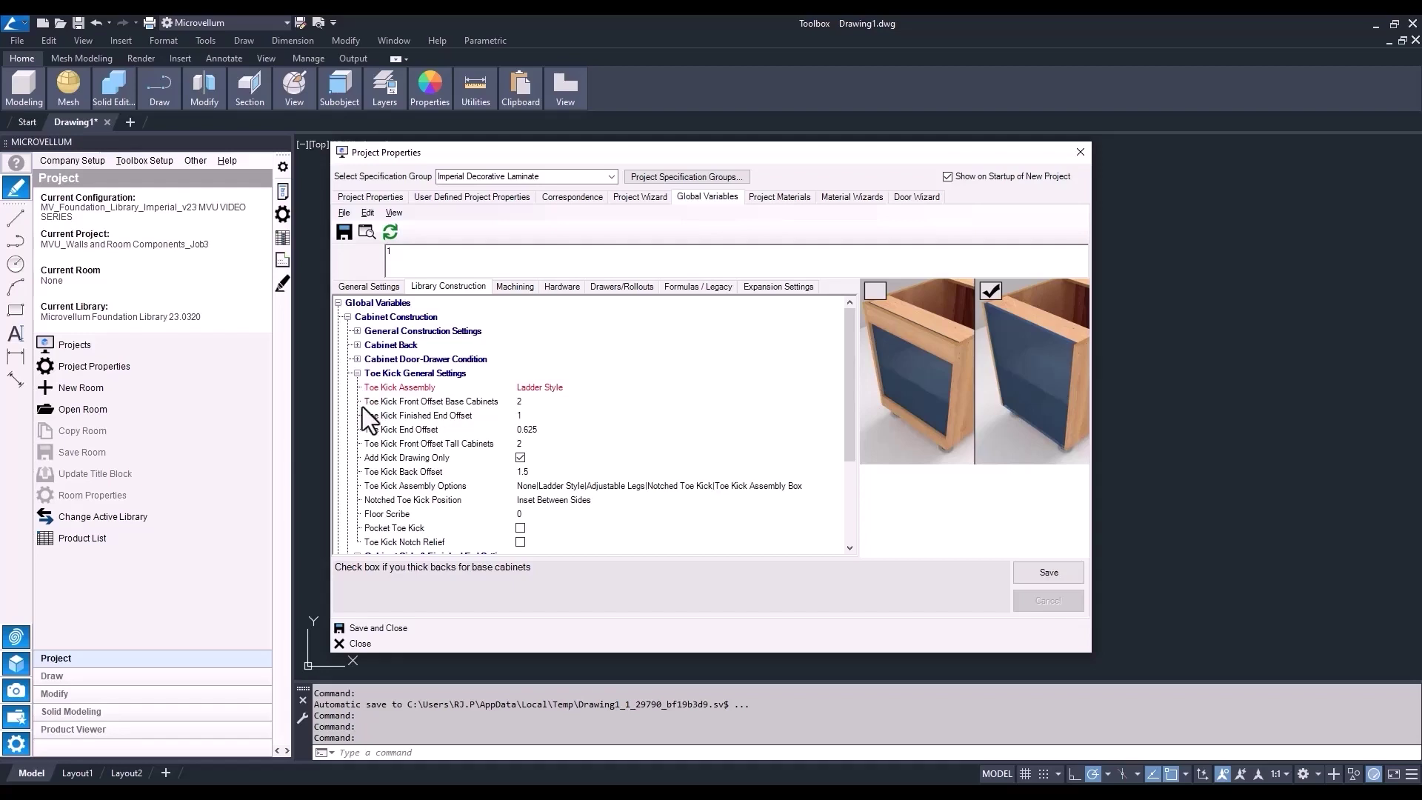
# Step: Set Toe Kick Front Offset to 3 for both base and tall cabinets
pyautogui.click(517, 400)
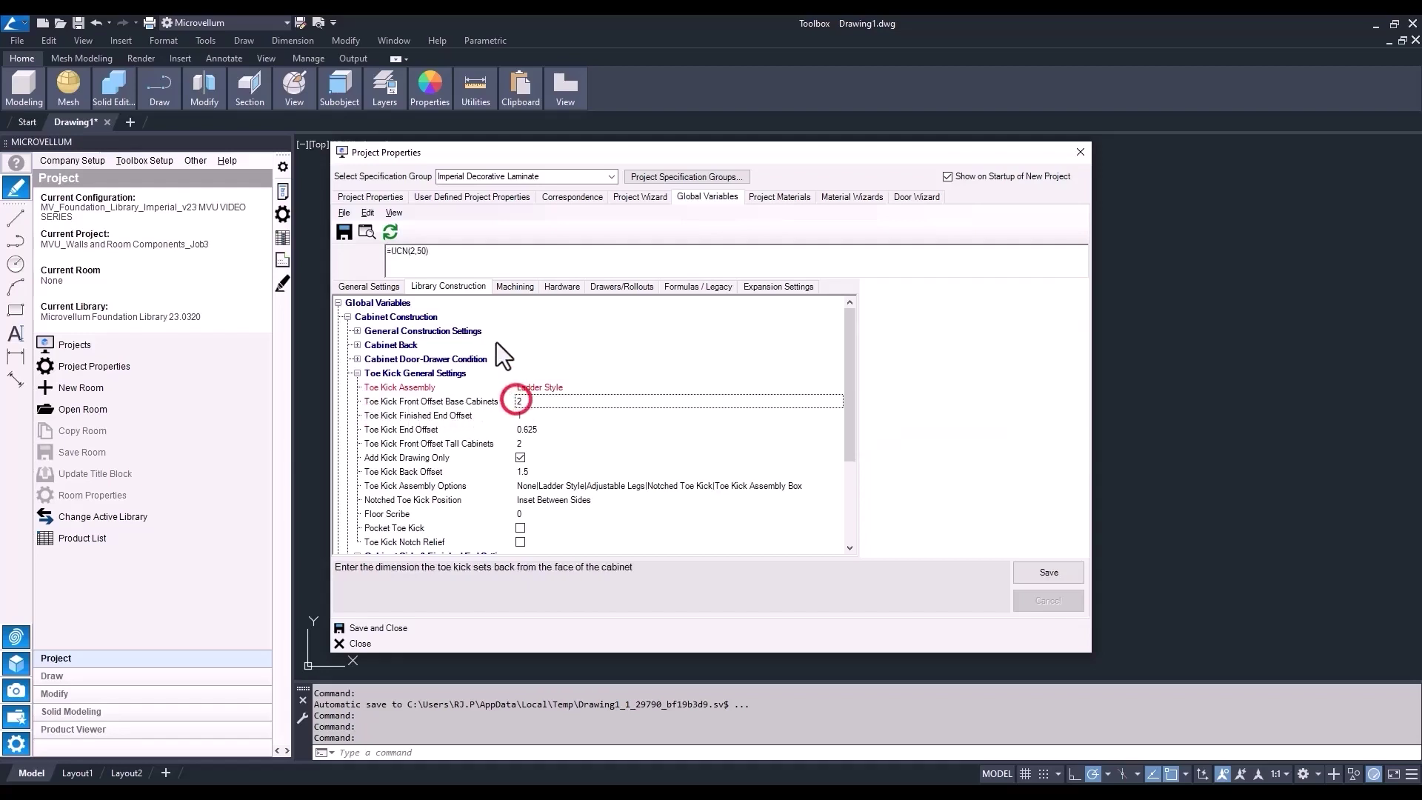
pyautogui.click(451, 258)
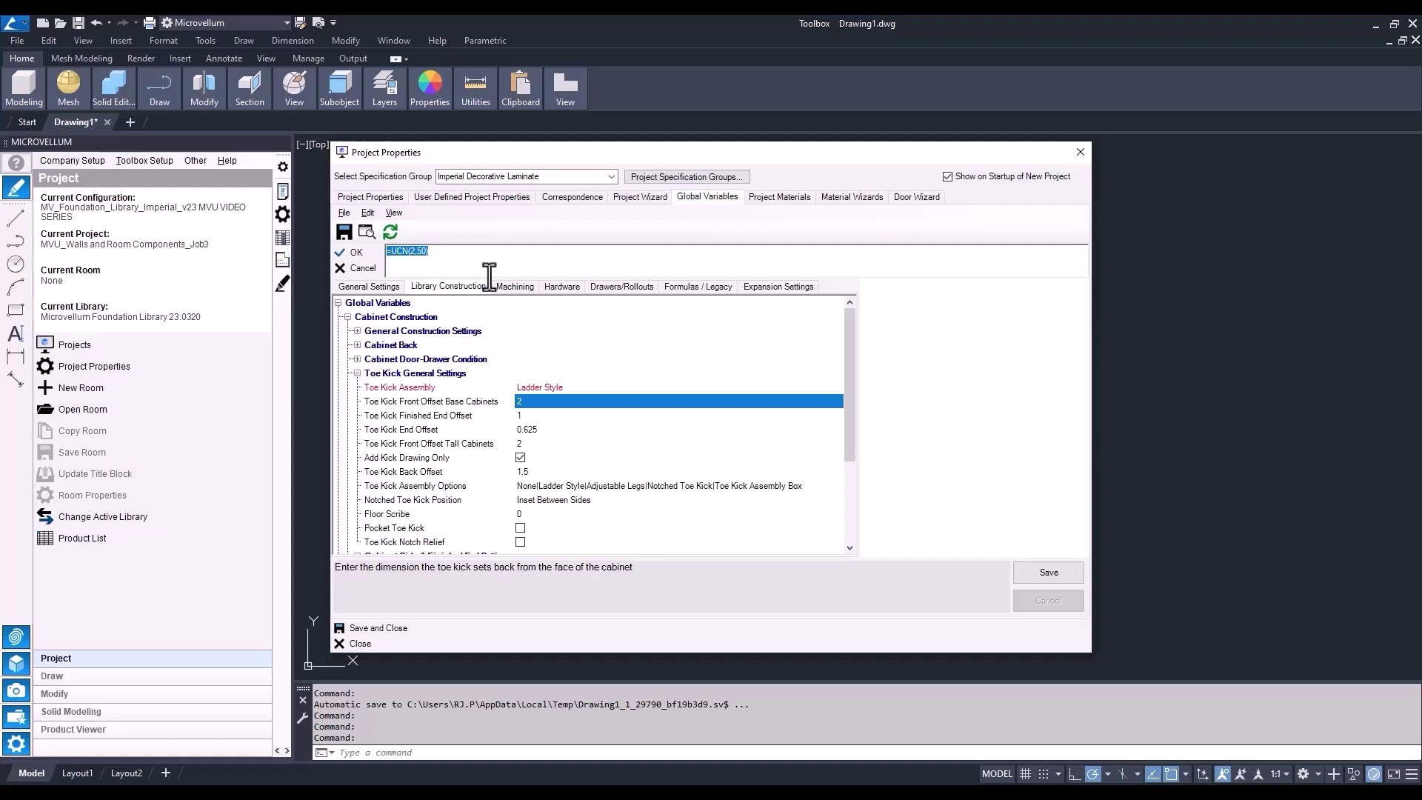
pyautogui.write('3')
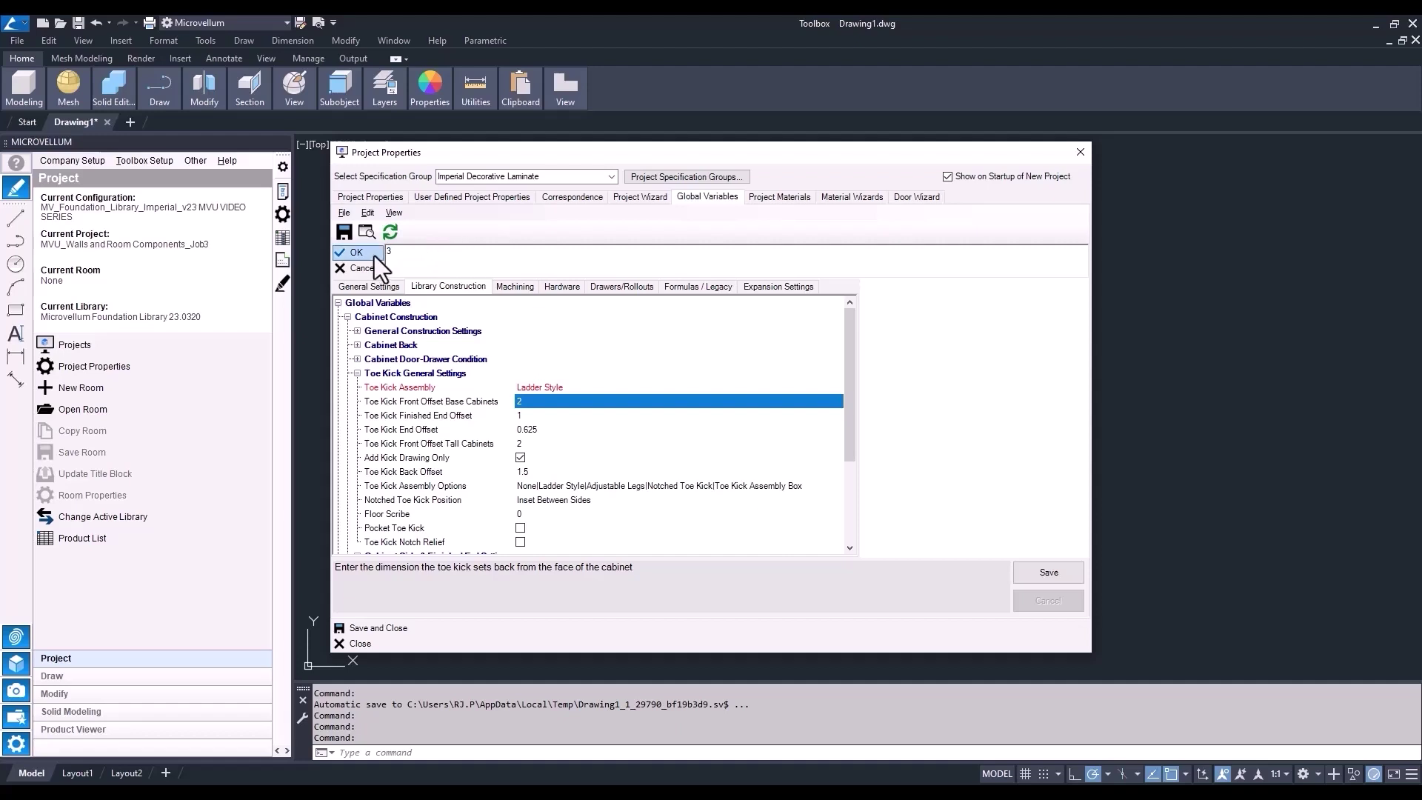
pyautogui.click(353, 252)
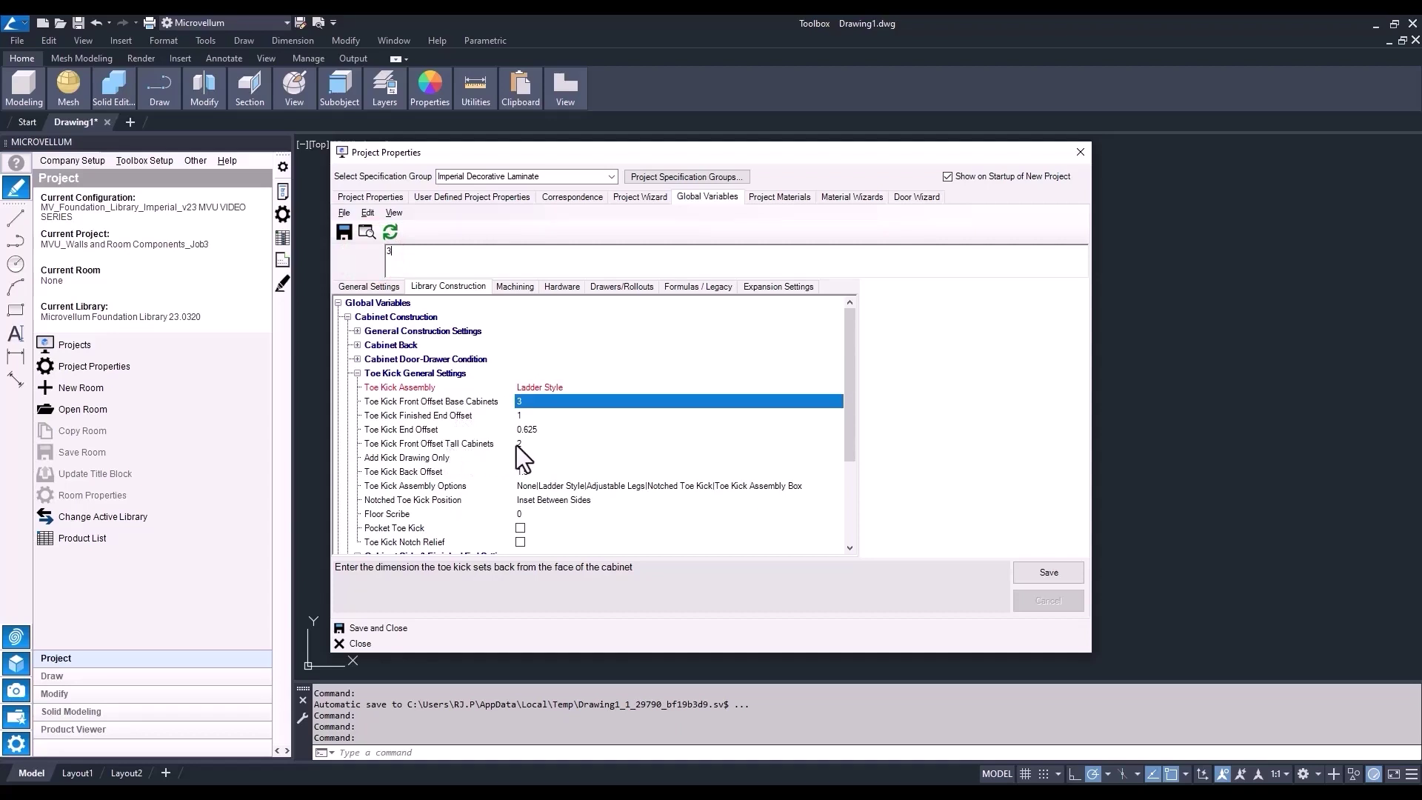
pyautogui.click(515, 445)
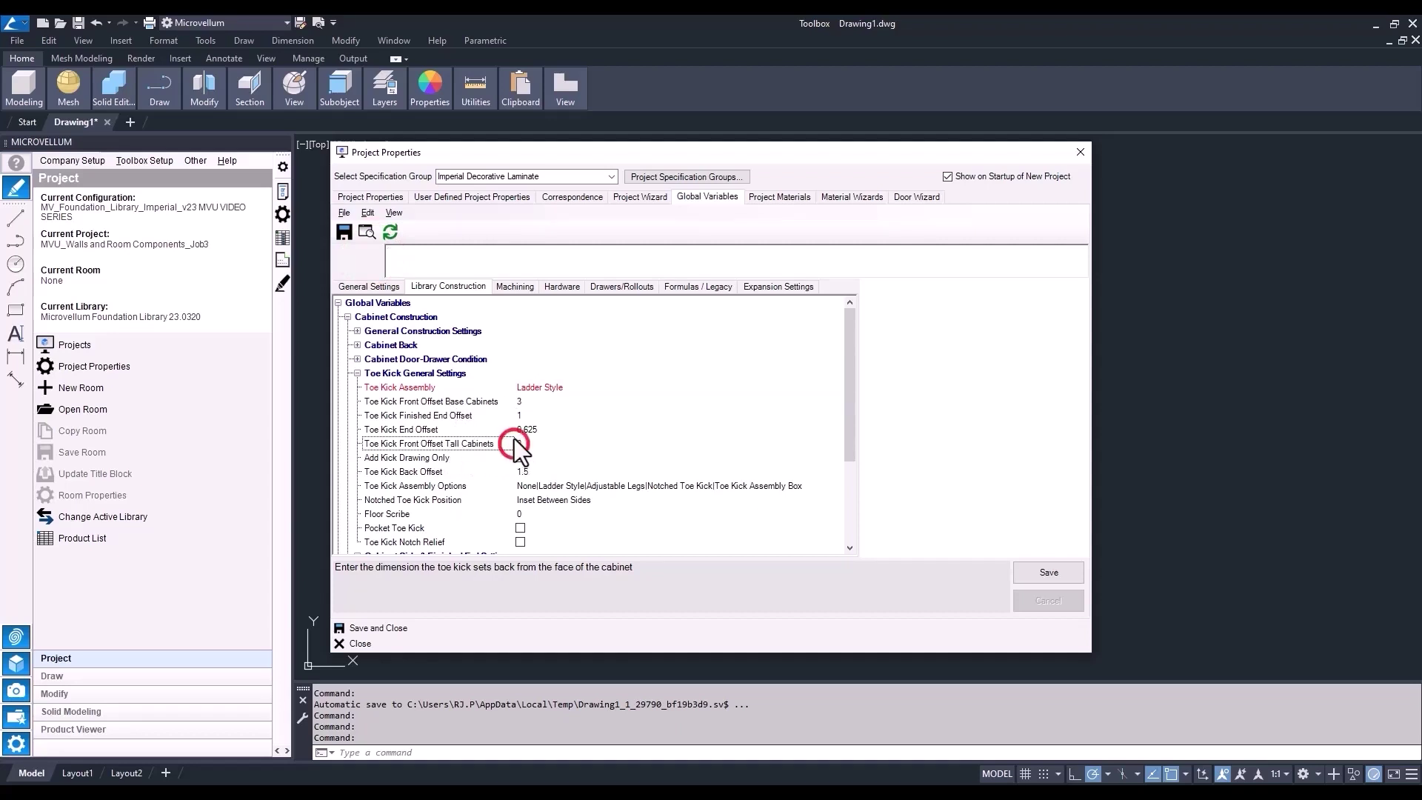
pyautogui.click(440, 252)
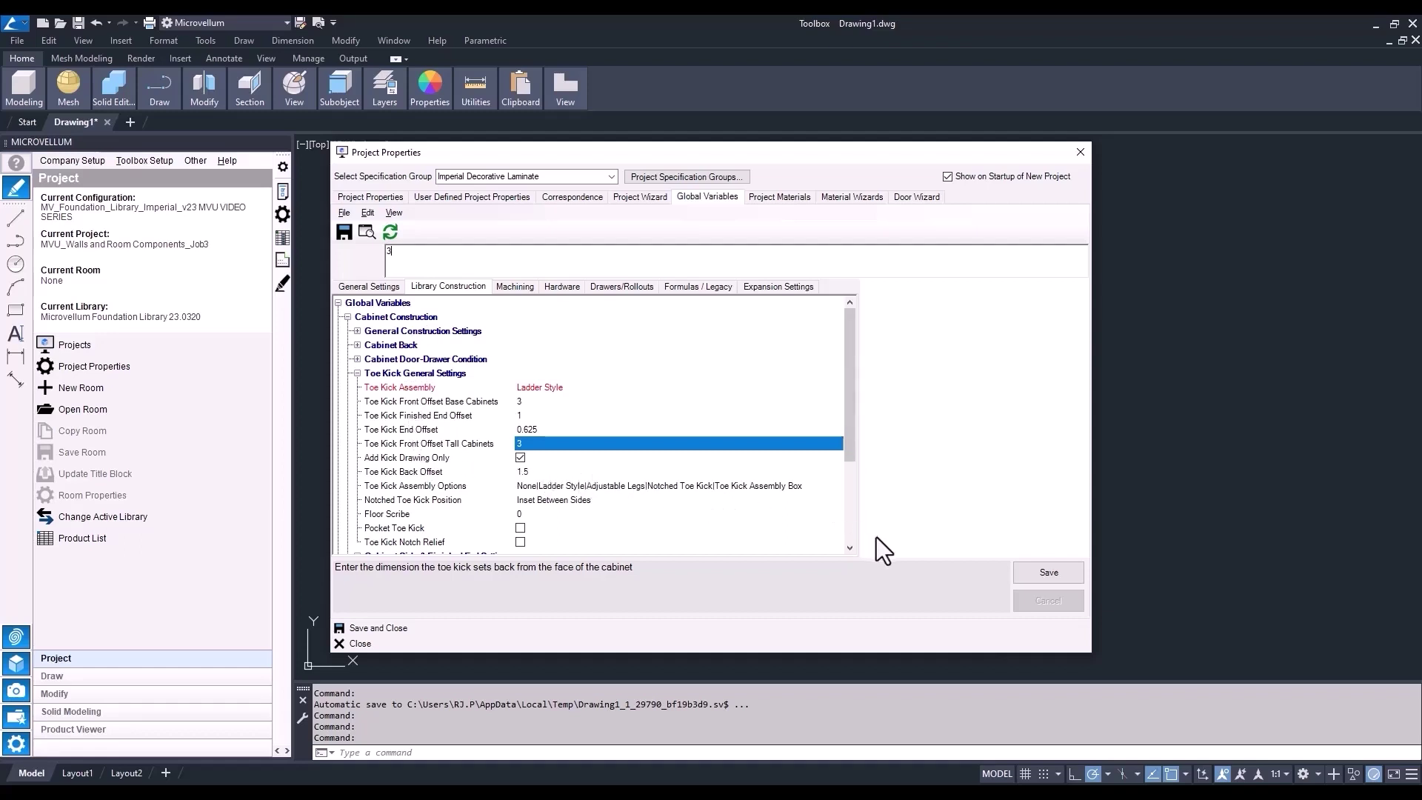
# Step: Save the toe kick changes, then delete Unitless Decorative Laminate and its unique components
pyautogui.click(1039, 571)
pyautogui.click(682, 178)
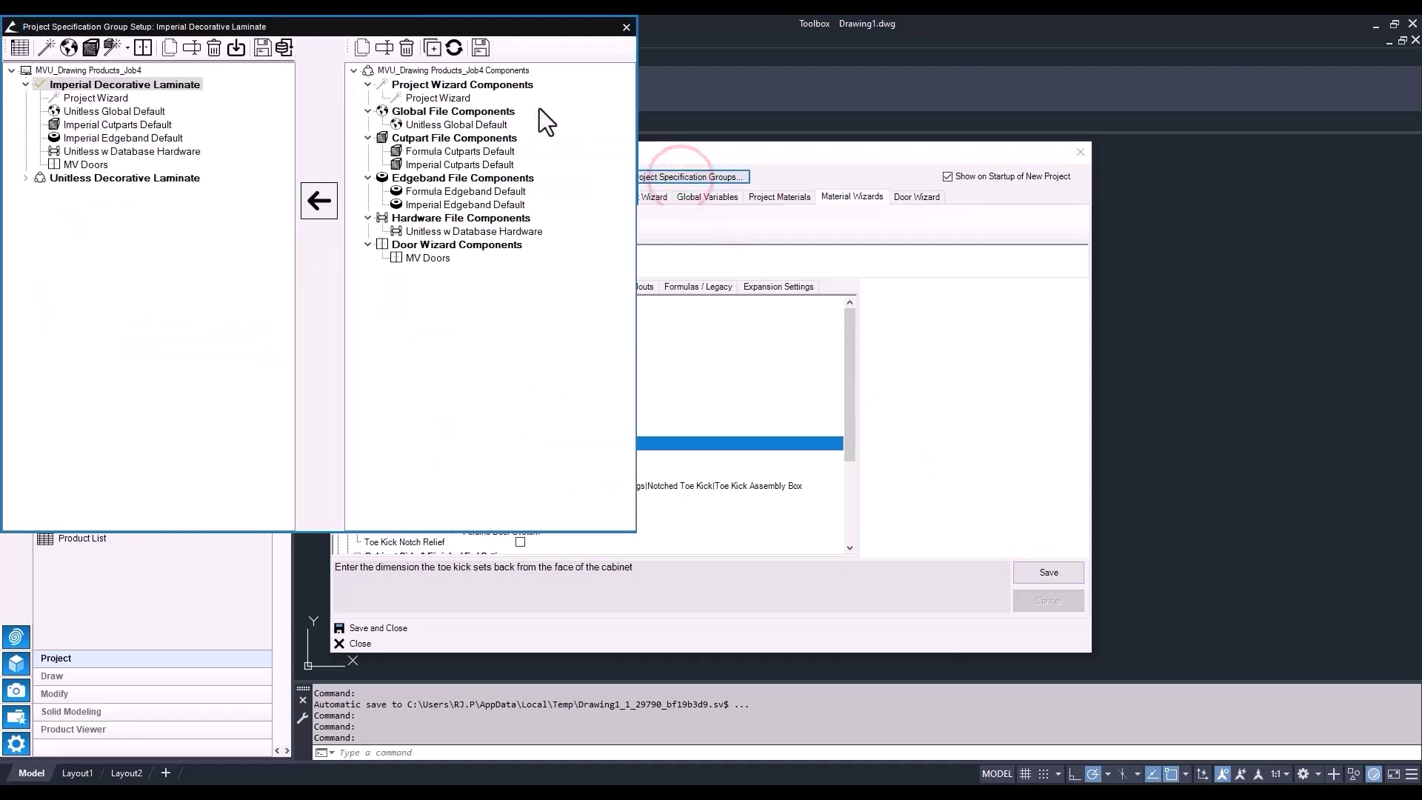
pyautogui.moveTo(417, 26); pyautogui.dragTo(779, 135)
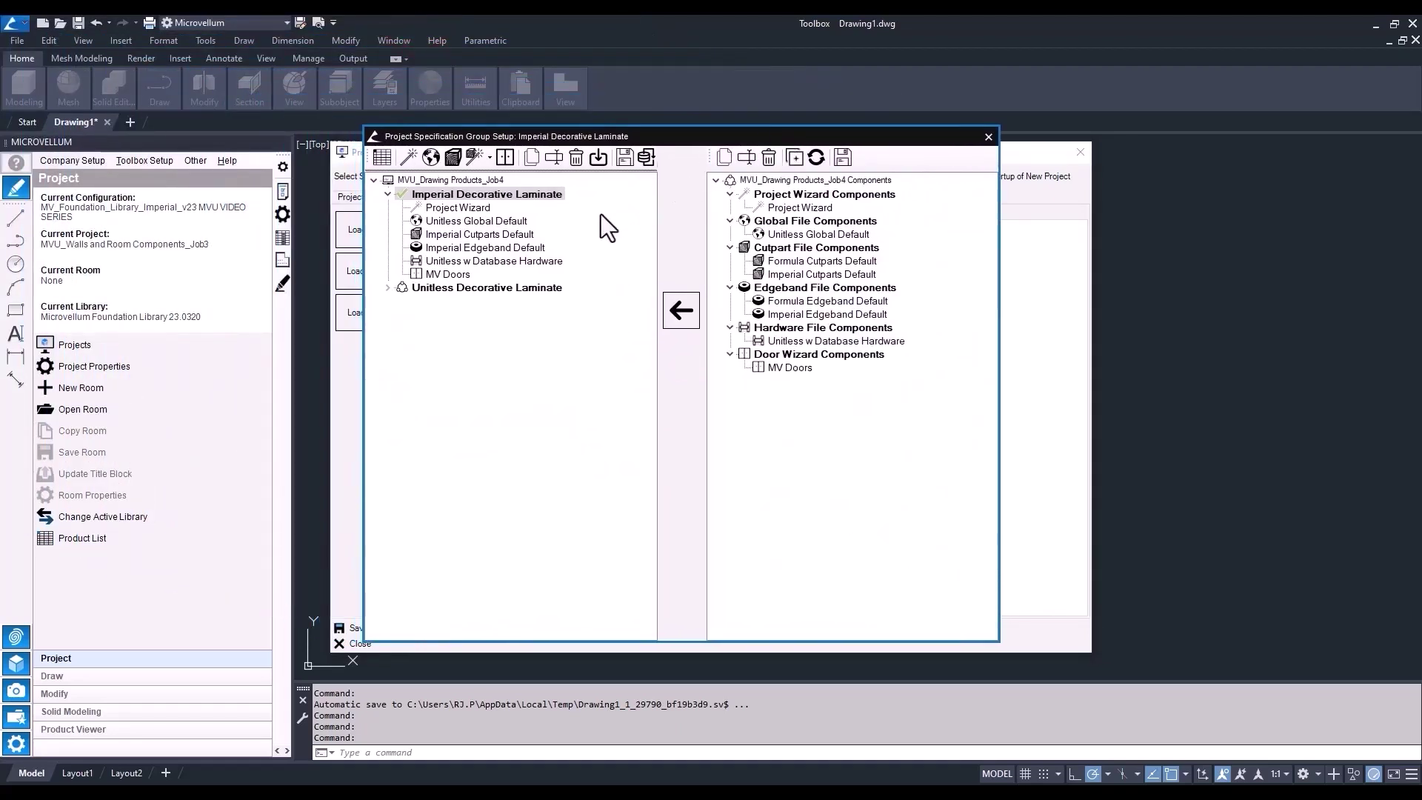
pyautogui.click(478, 292)
pyautogui.click(575, 159)
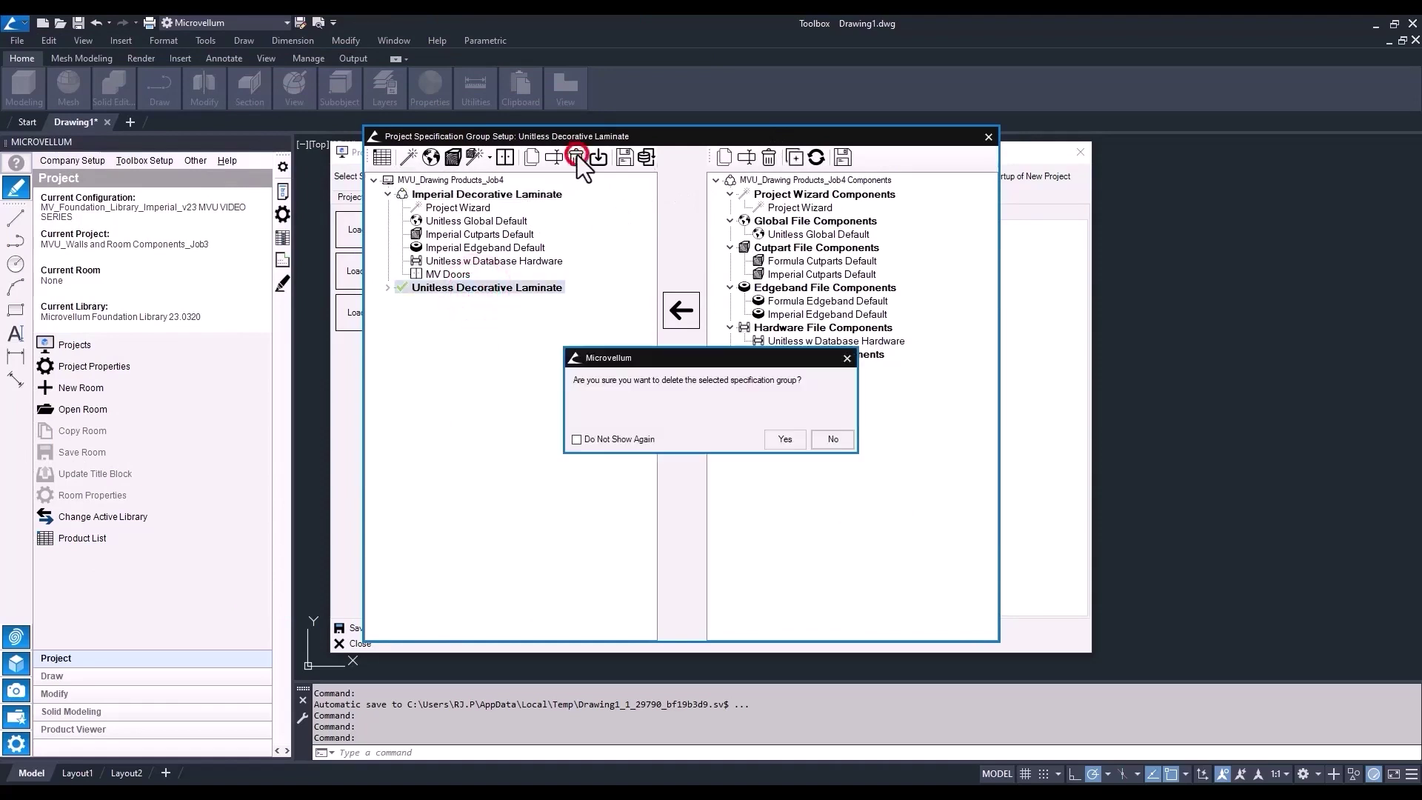
pyautogui.click(783, 442)
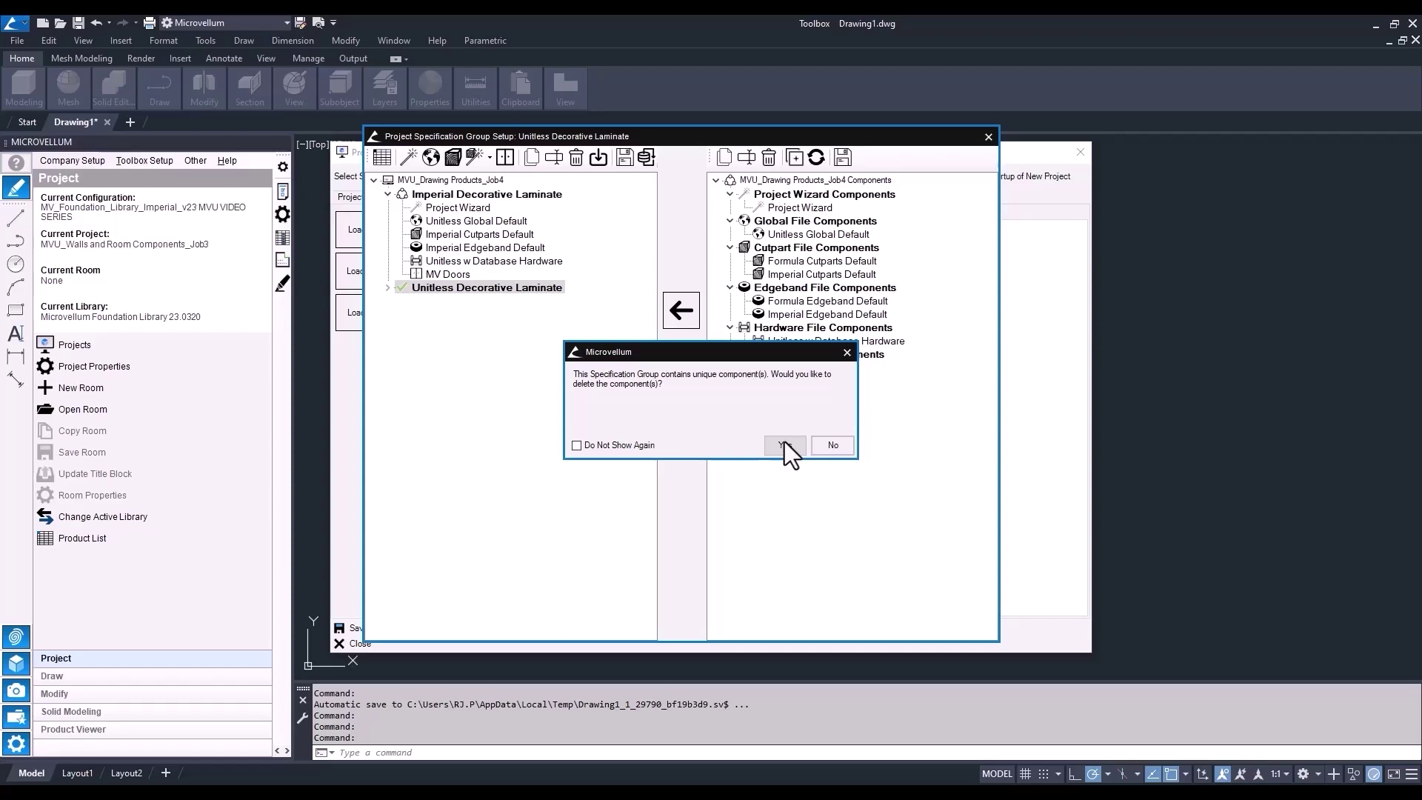
pyautogui.click(785, 443)
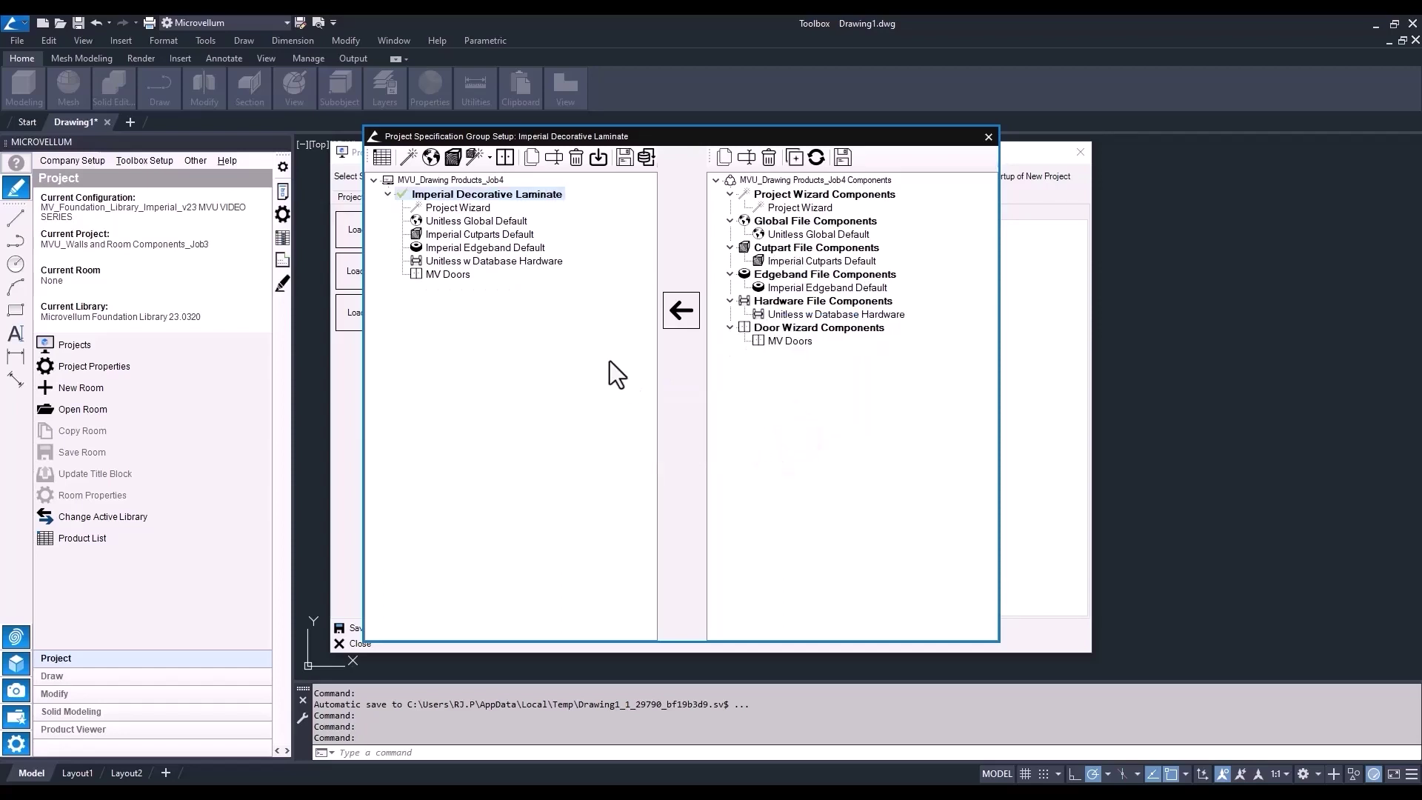
# Step: Rename the Imperial group to 'PL1 Solid Decorative Laminate' by dropping 'Imperial' from its name
pyautogui.rightClick(528, 199)
pyautogui.click(565, 220)
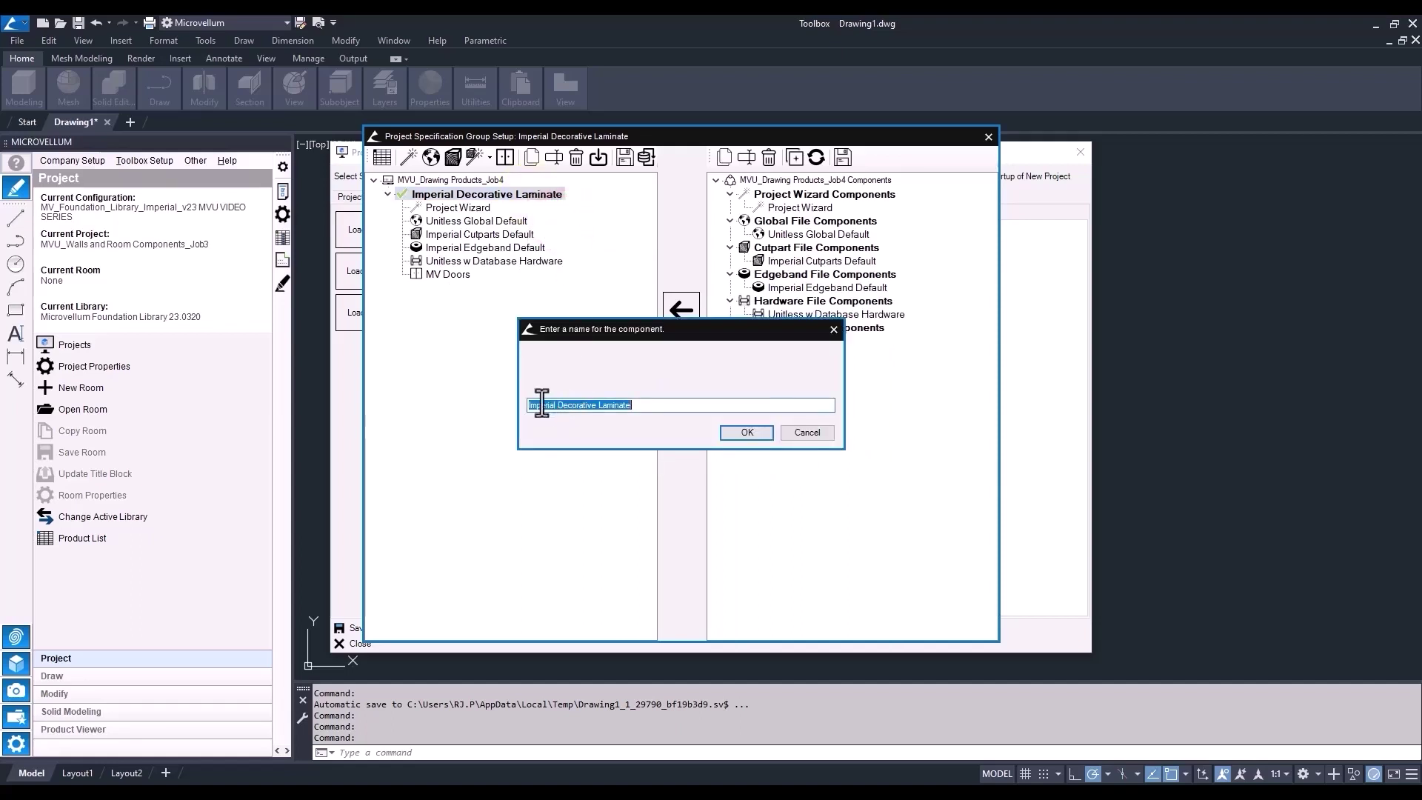
pyautogui.click(633, 405)
pyautogui.press('Home')
pyautogui.write('PL1')
pyautogui.press('Delete')
pyautogui.press('Delete')
pyautogui.press('Delete')
pyautogui.press('Delete')
pyautogui.press('Delete')
pyautogui.press('Delete')
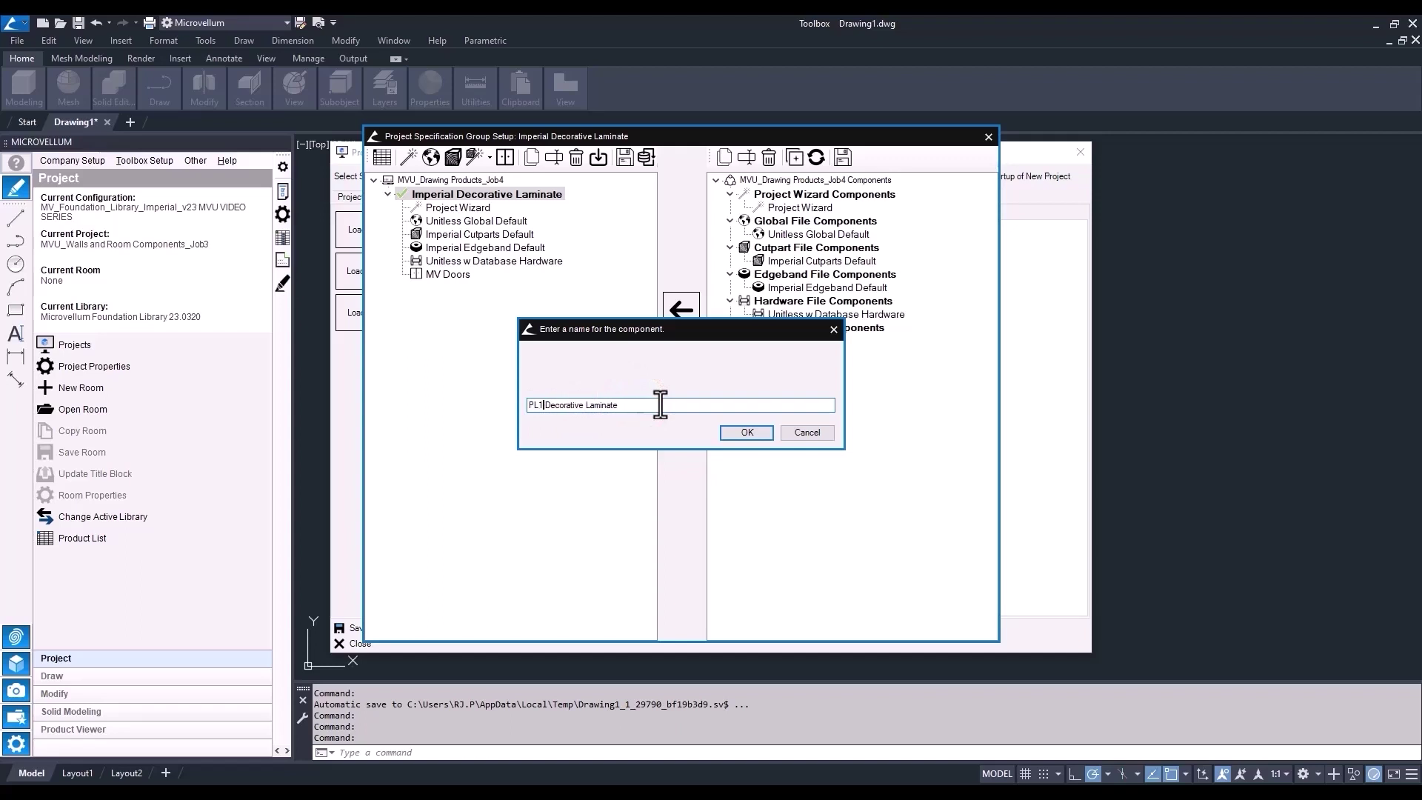
pyautogui.write('Solid')
pyautogui.click(743, 432)
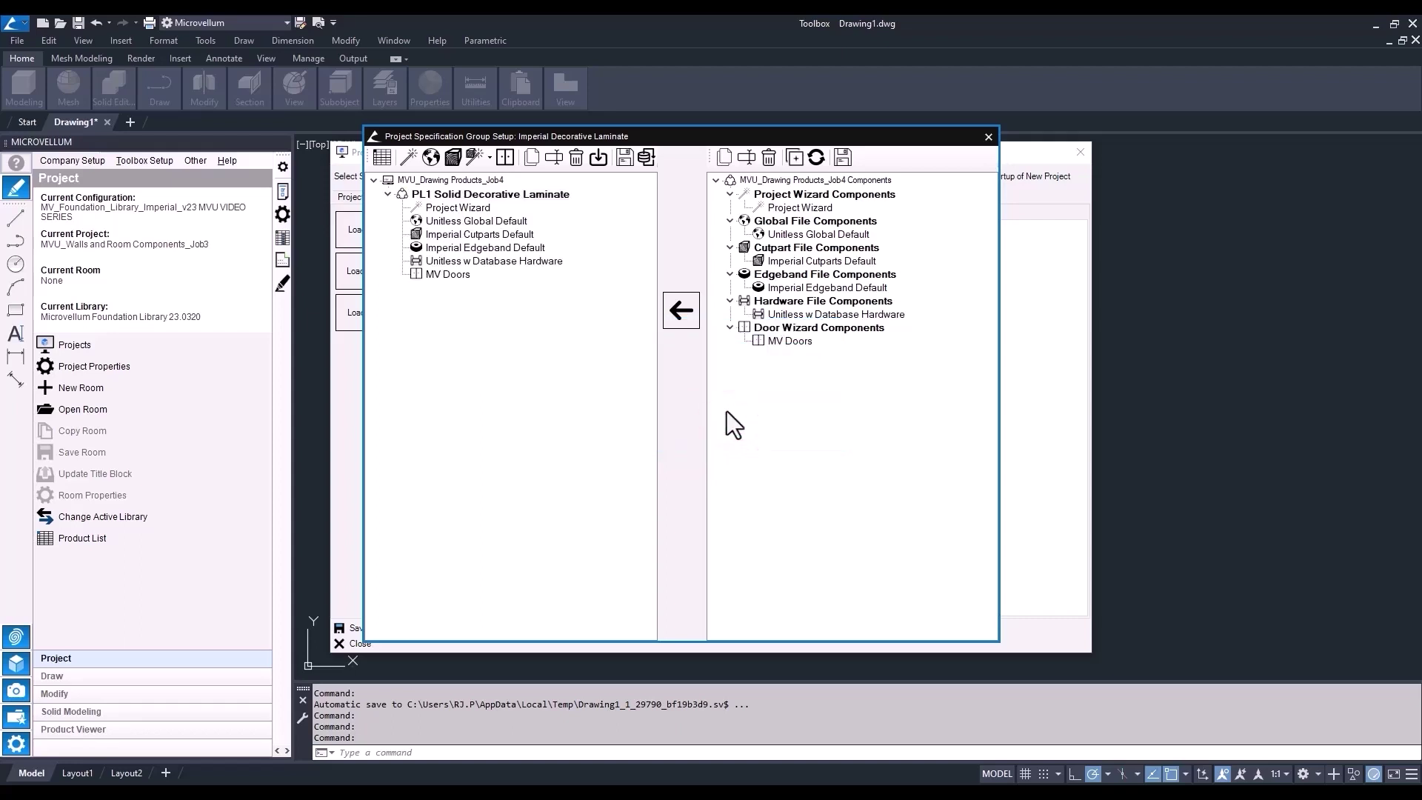
# Step: Save the specification group changes, then save and close Project Properties
pyautogui.click(988, 139)
pyautogui.click(784, 438)
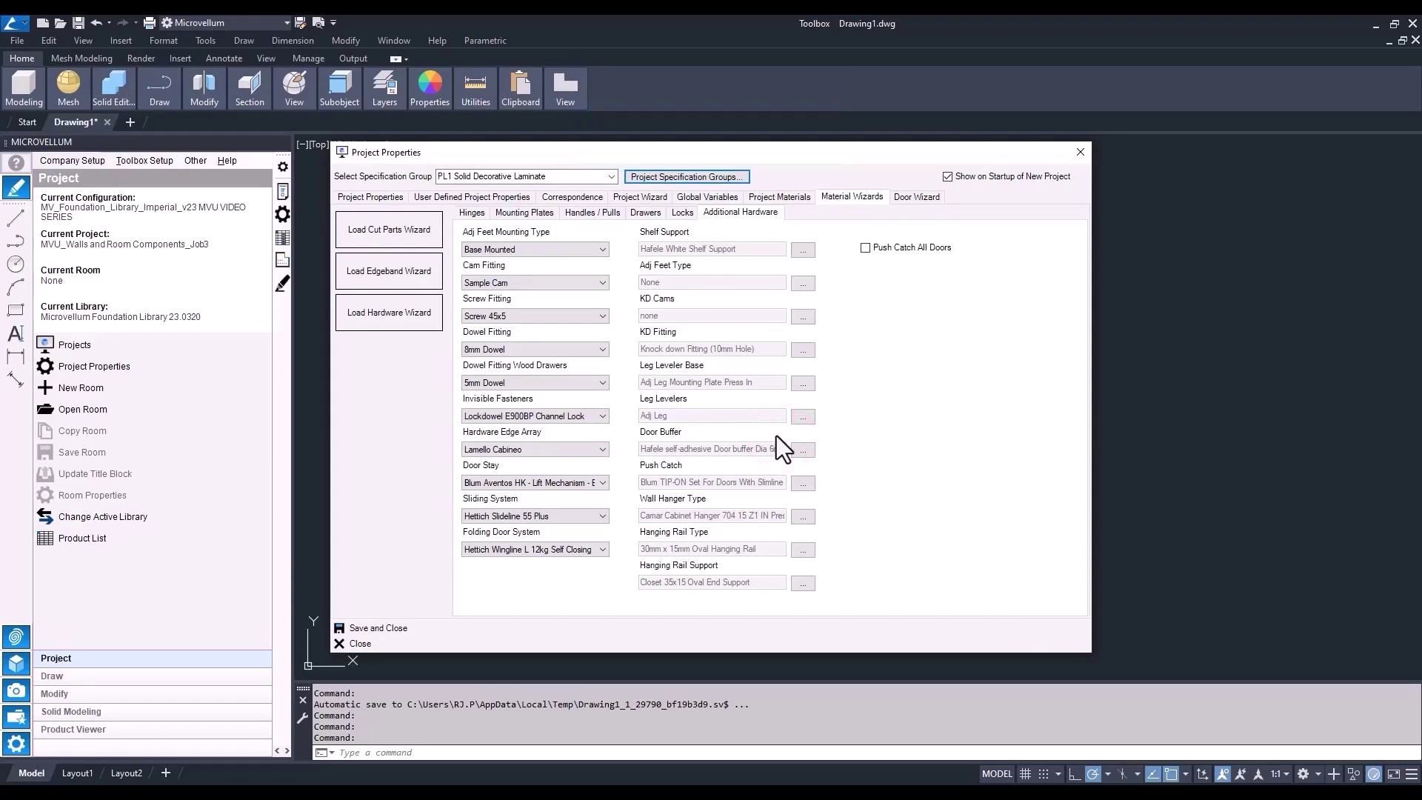
pyautogui.click(384, 628)
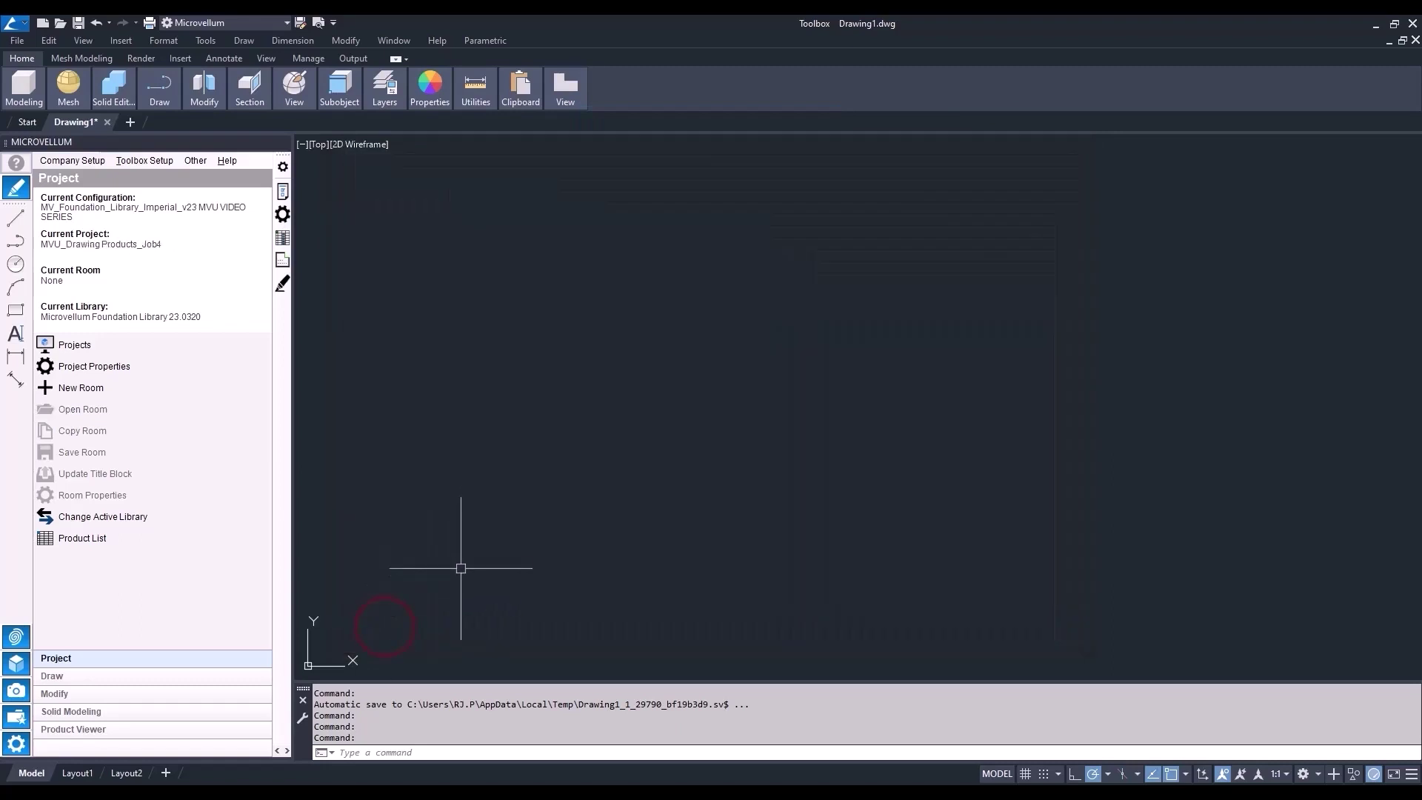
pyautogui.click(143, 163)
# Step: In Wall Setup, set Default Wall Thickness to 5 and Default Wall Height to 96
pyautogui.click(153, 182)
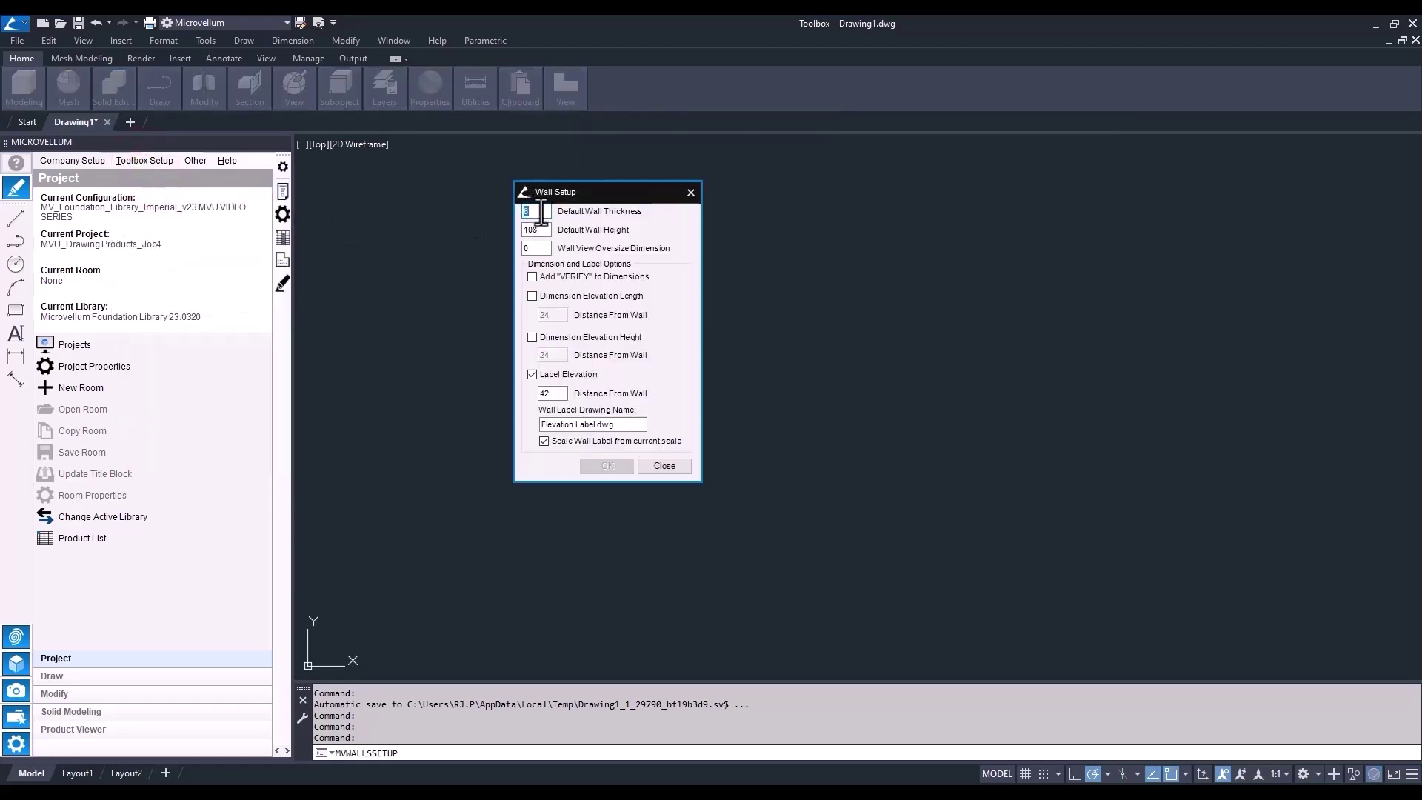
pyautogui.write('5')
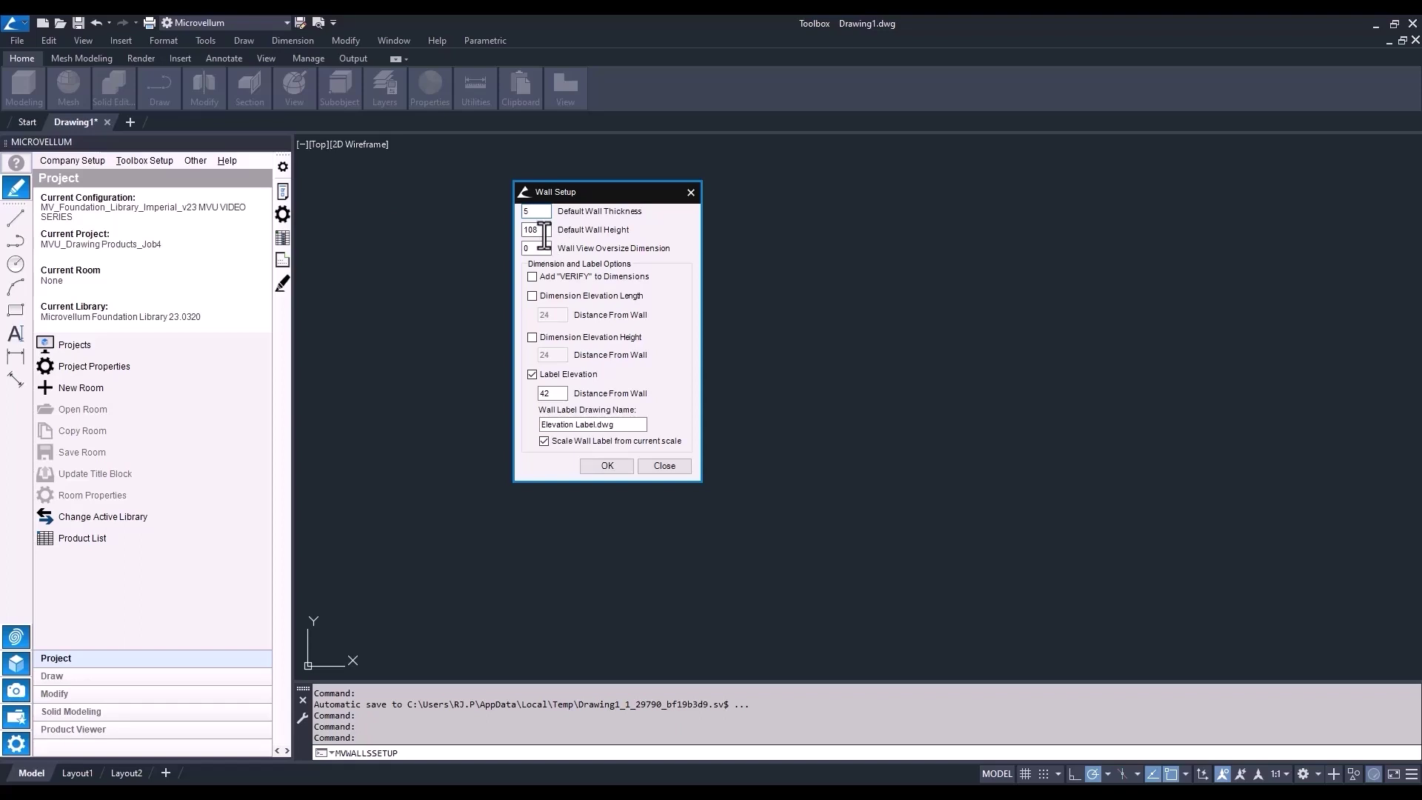
pyautogui.doubleClick(544, 230)
pyautogui.write('96')
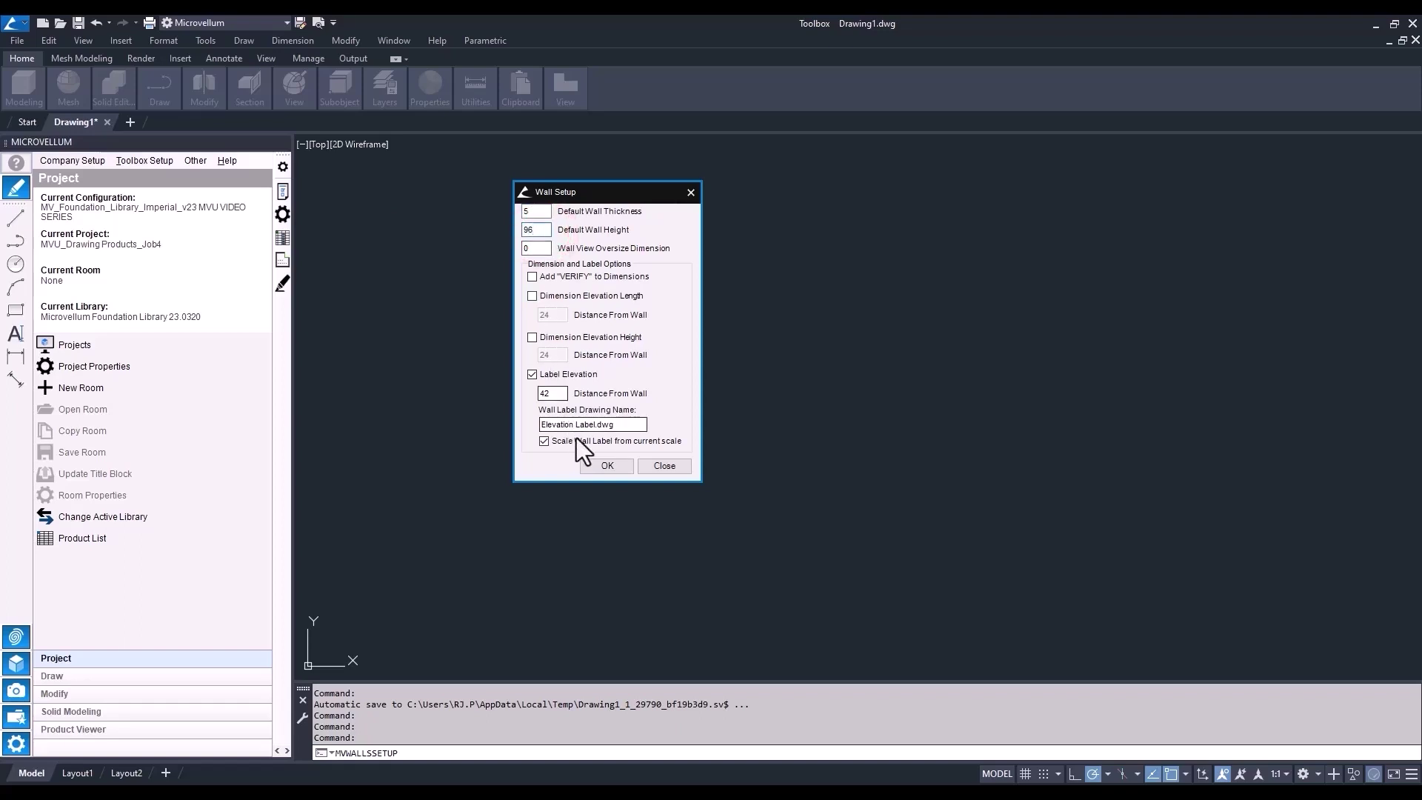
pyautogui.click(594, 462)
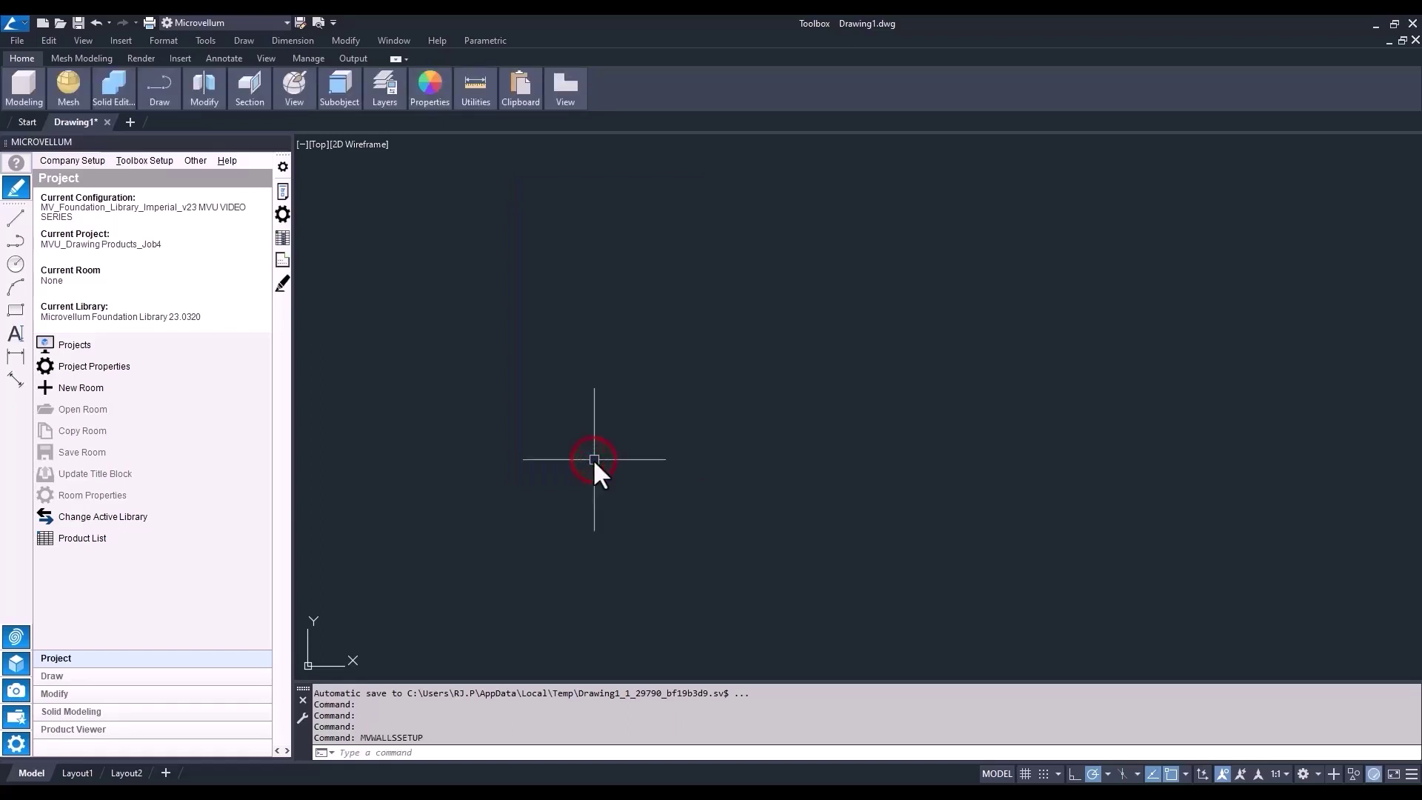
# Step: Add 'Room 1 New Cabinets' under the project and open its drawing
pyautogui.click(97, 387)
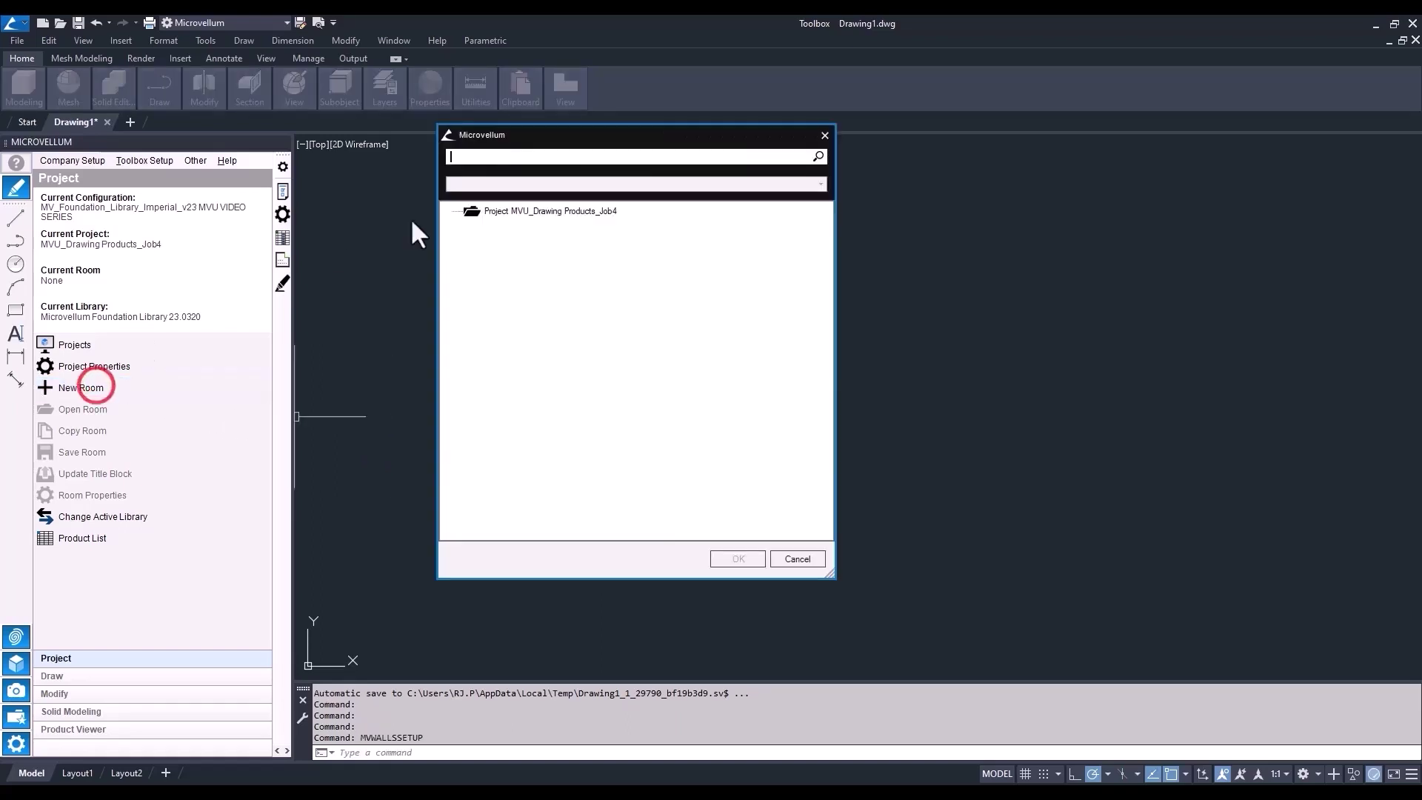
pyautogui.click(537, 208)
pyautogui.rightClick(538, 208)
pyautogui.click(608, 341)
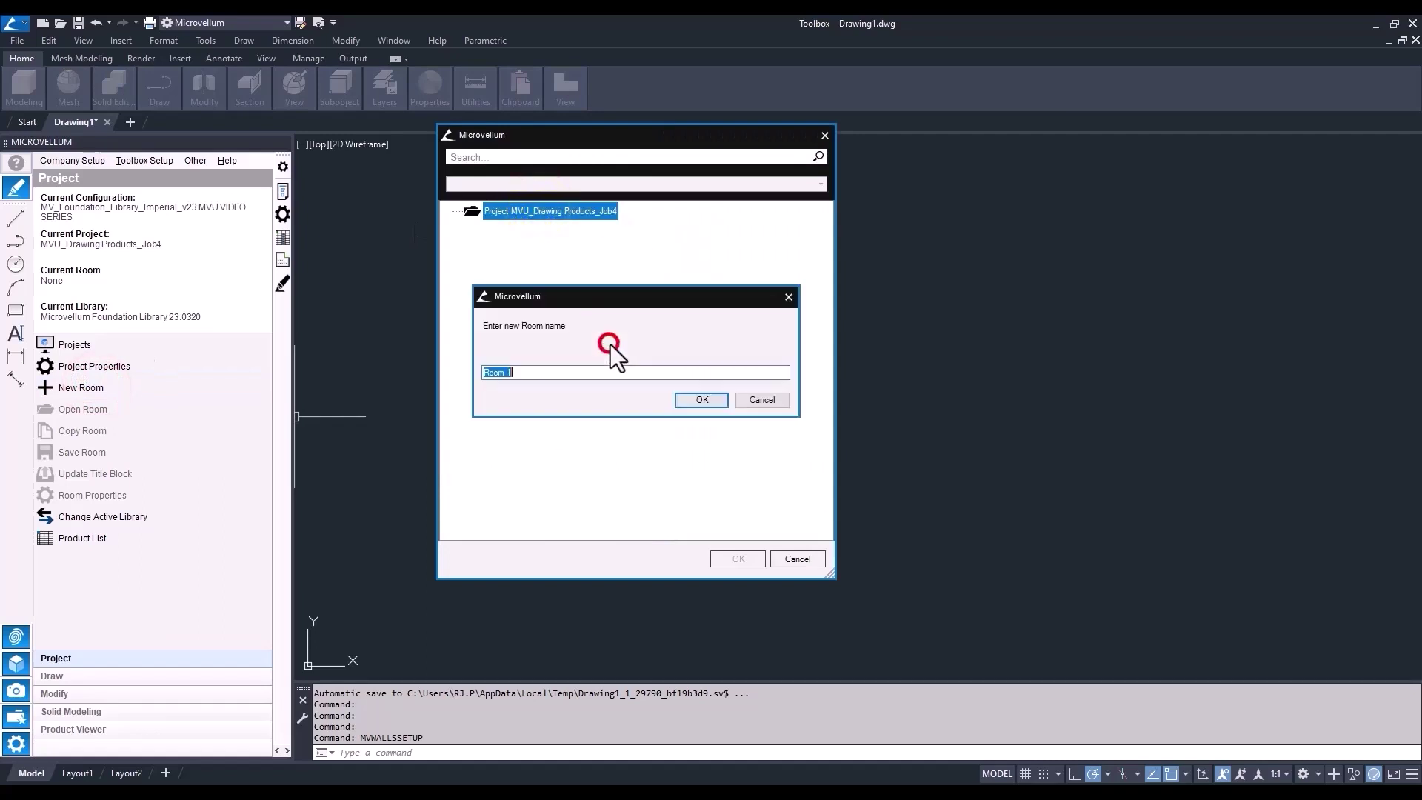
pyautogui.press('End')
pyautogui.write('New Cabinets')
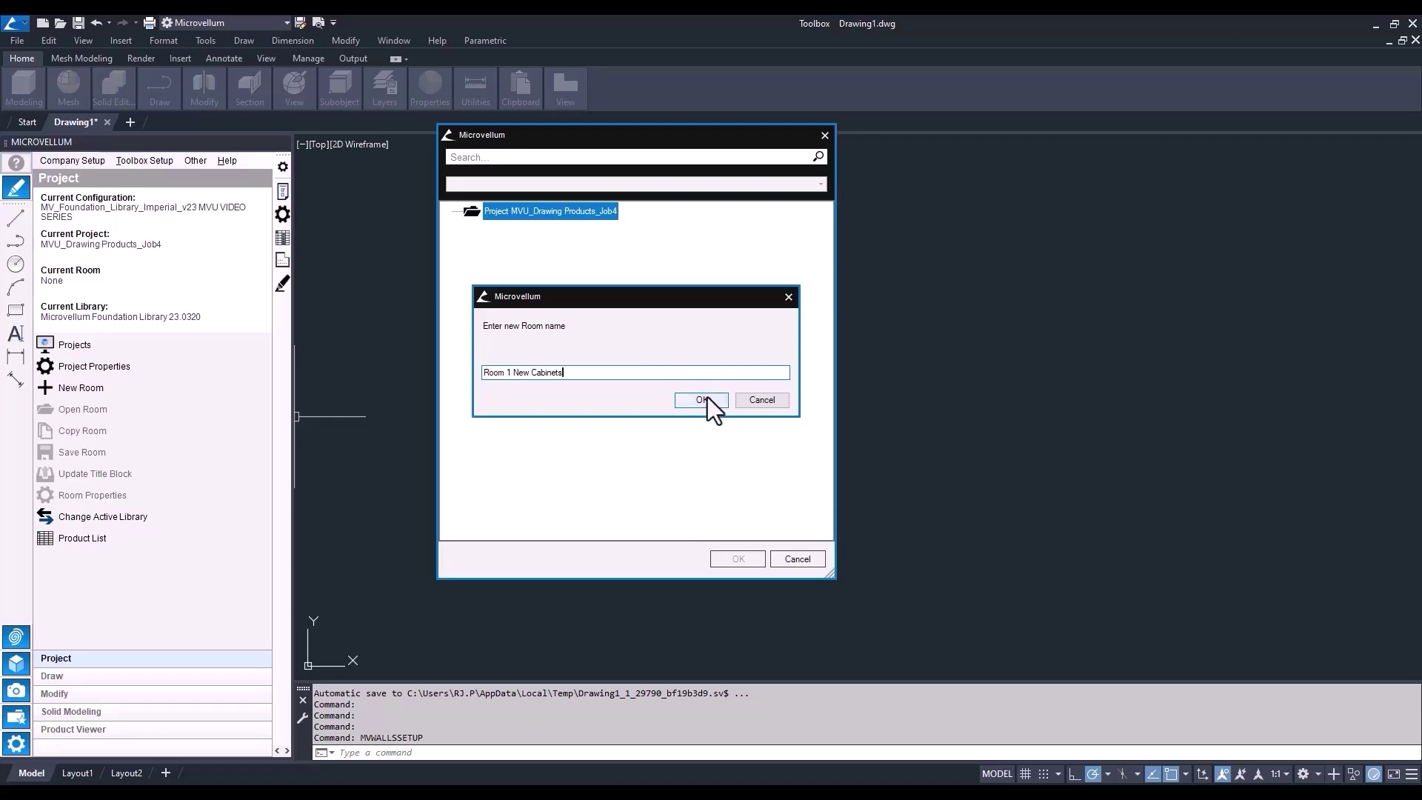
pyautogui.click(702, 400)
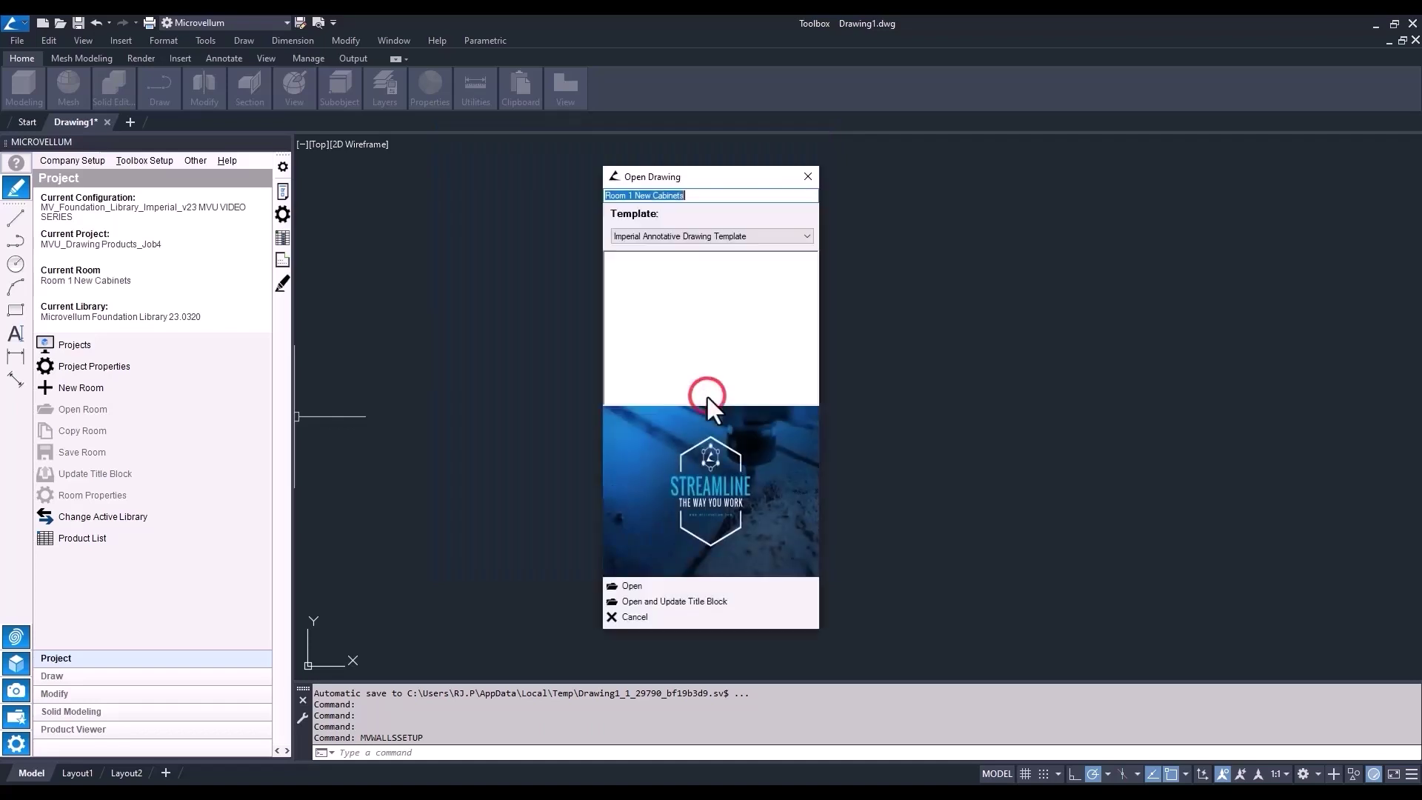
pyautogui.click(645, 586)
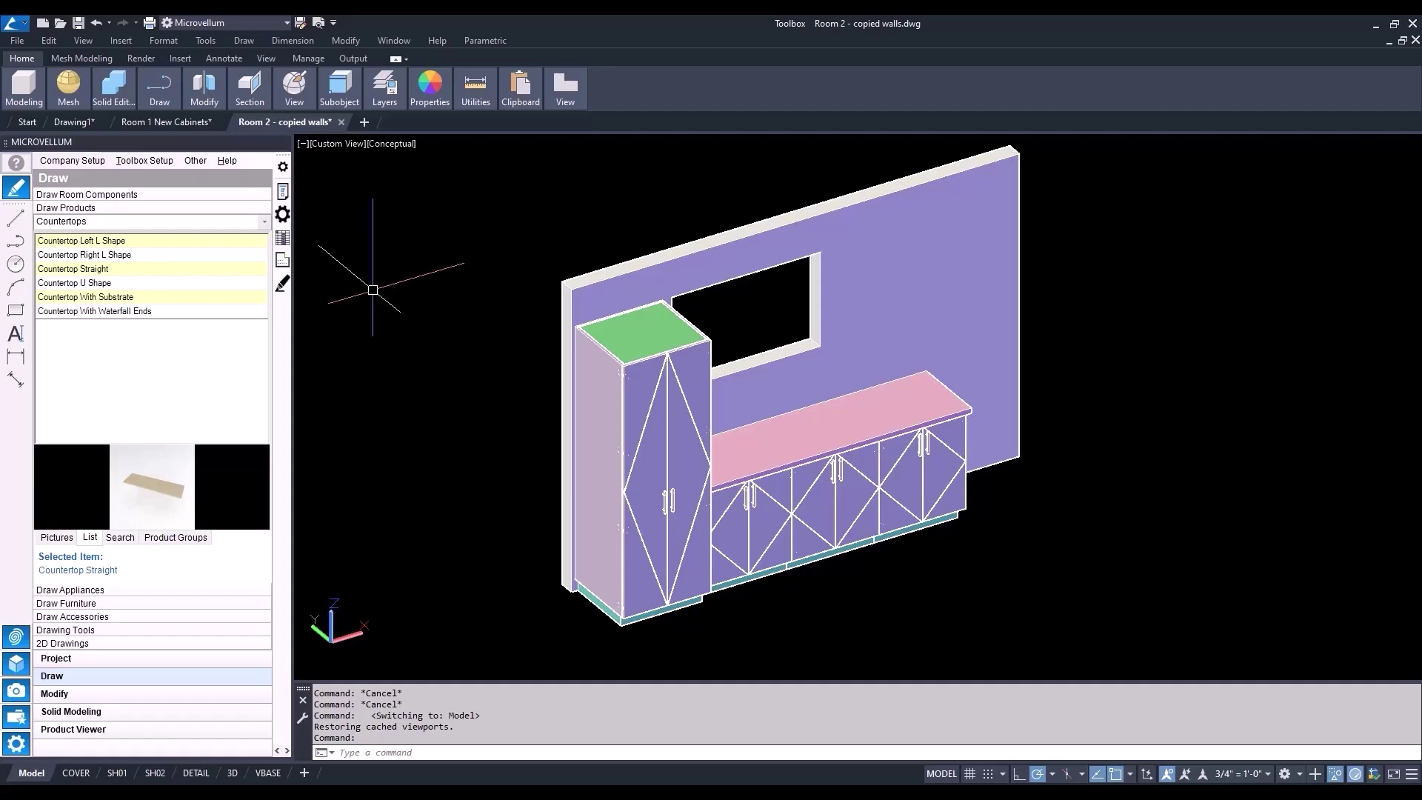
pyautogui.hotkey('ctrl', 'shift', 'e')
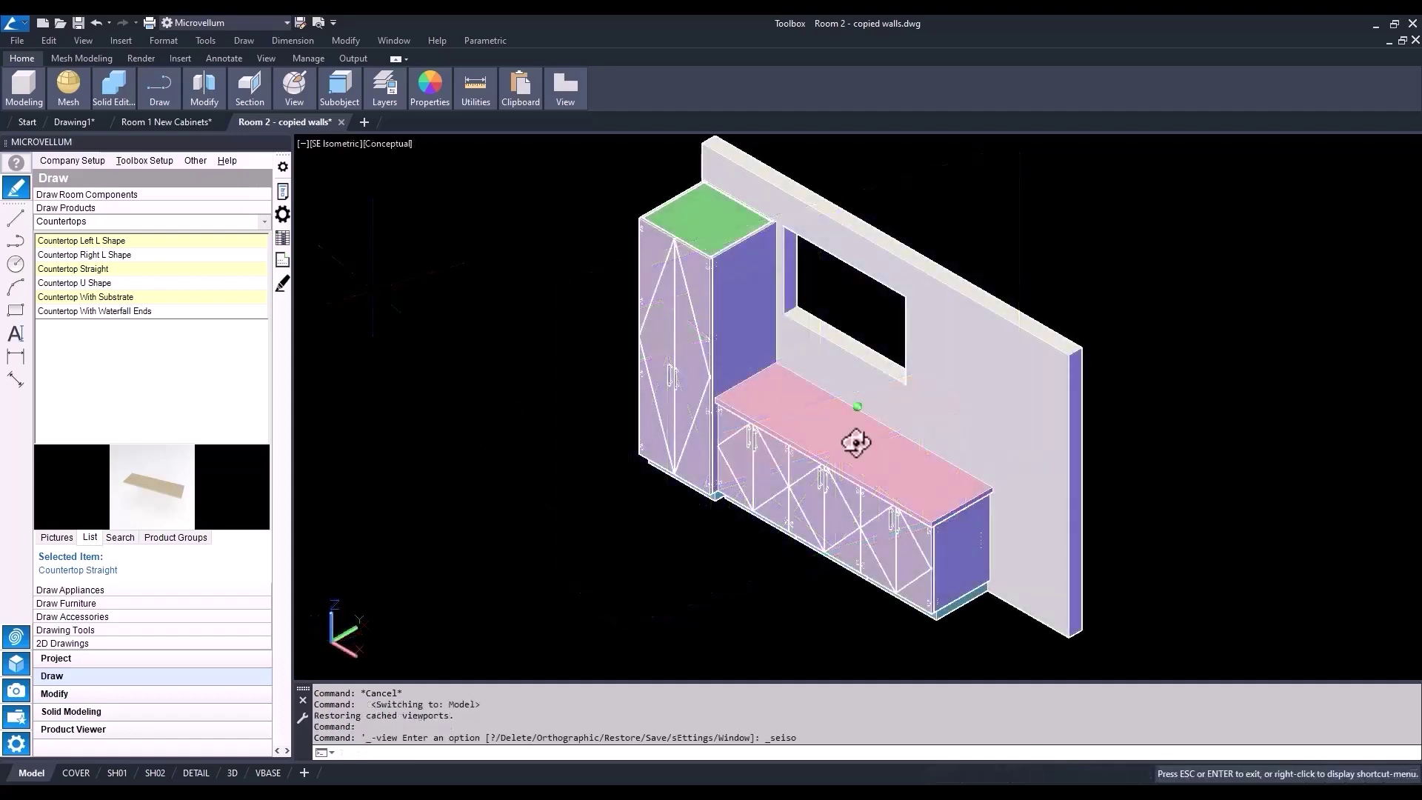
pyautogui.keyDown('shift'); pyautogui.moveTo(856, 442); pyautogui.dragTo(1032, 391, button='middle'); pyautogui.keyUp('shift')
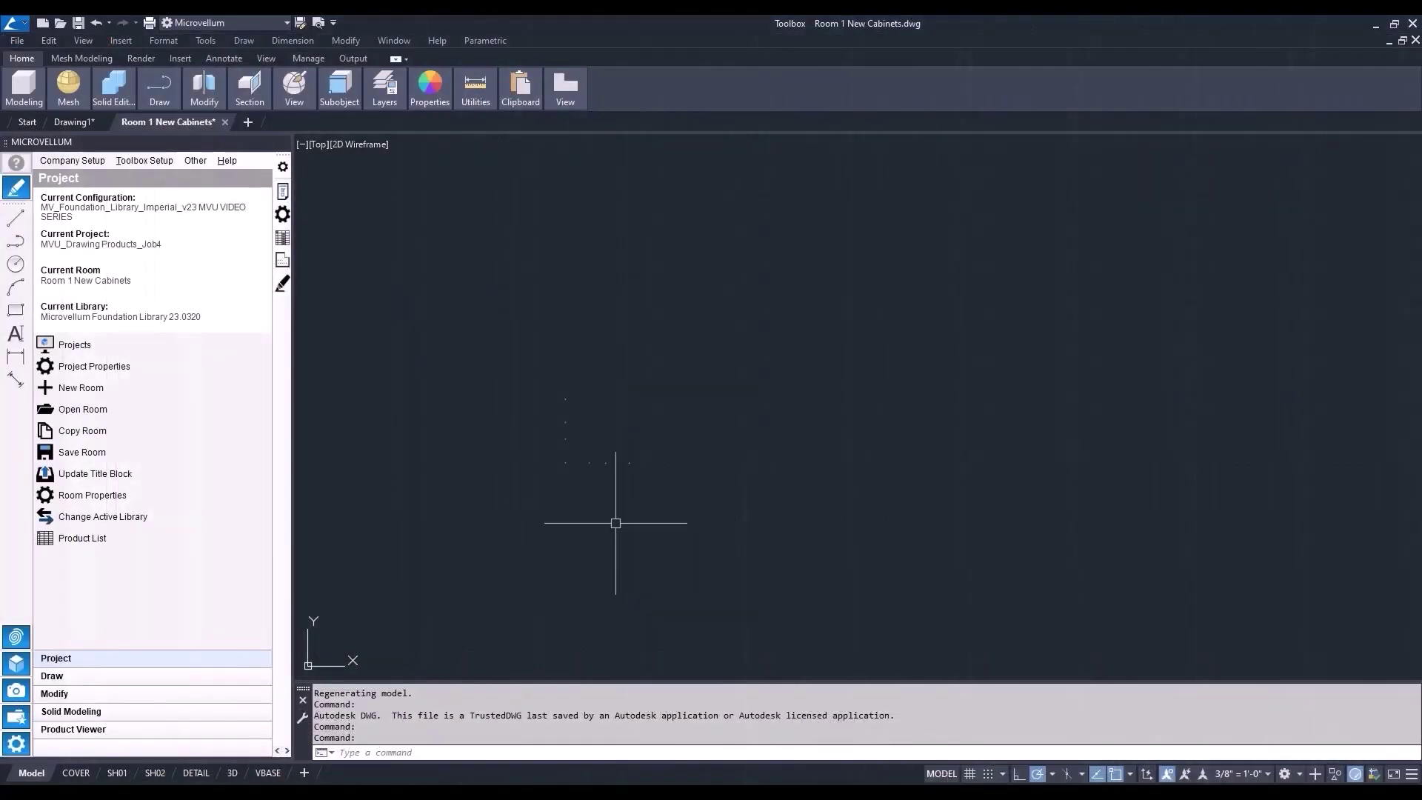
# Step: Draw a 120-long wall by picking its start point
pyautogui.click(148, 674)
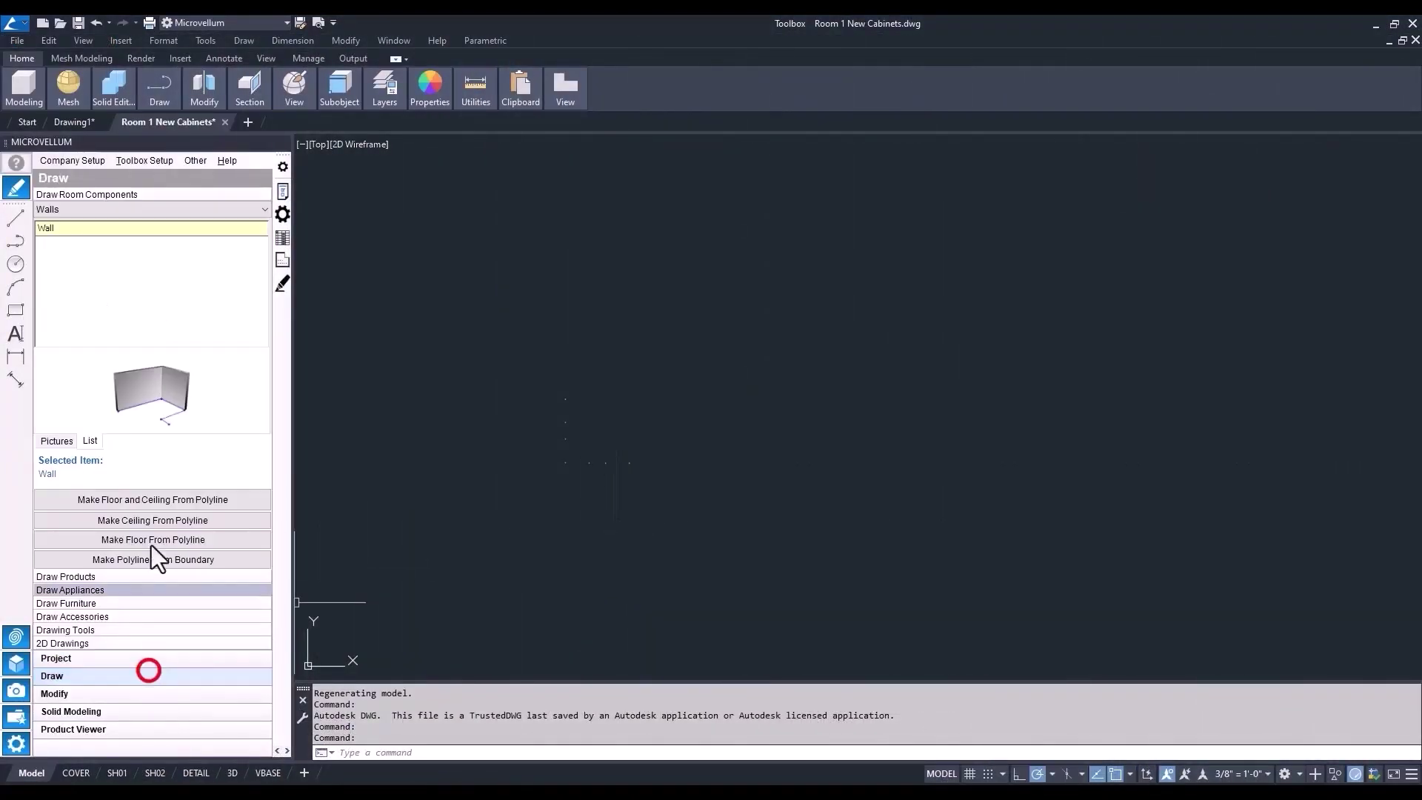
pyautogui.rightClick(97, 232)
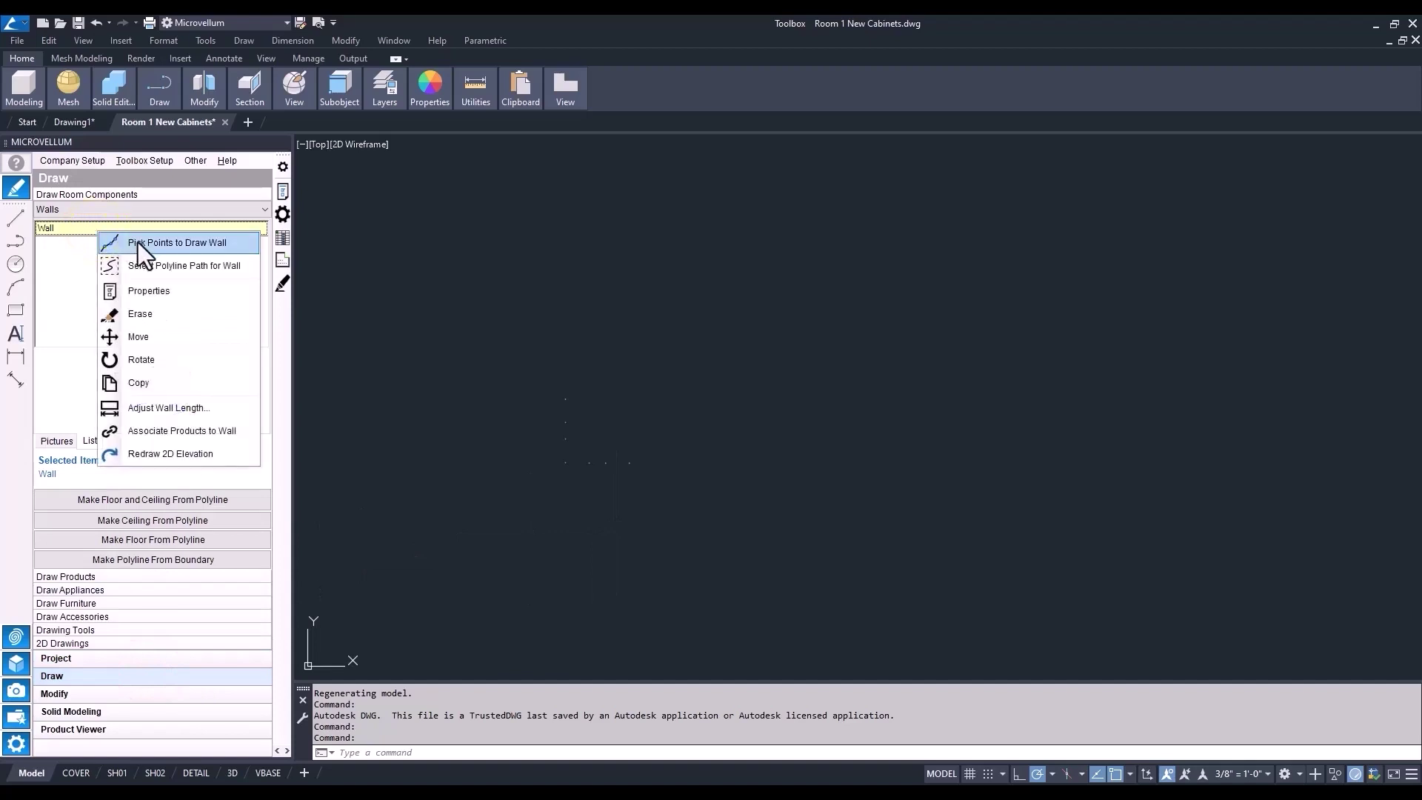
pyautogui.click(144, 244)
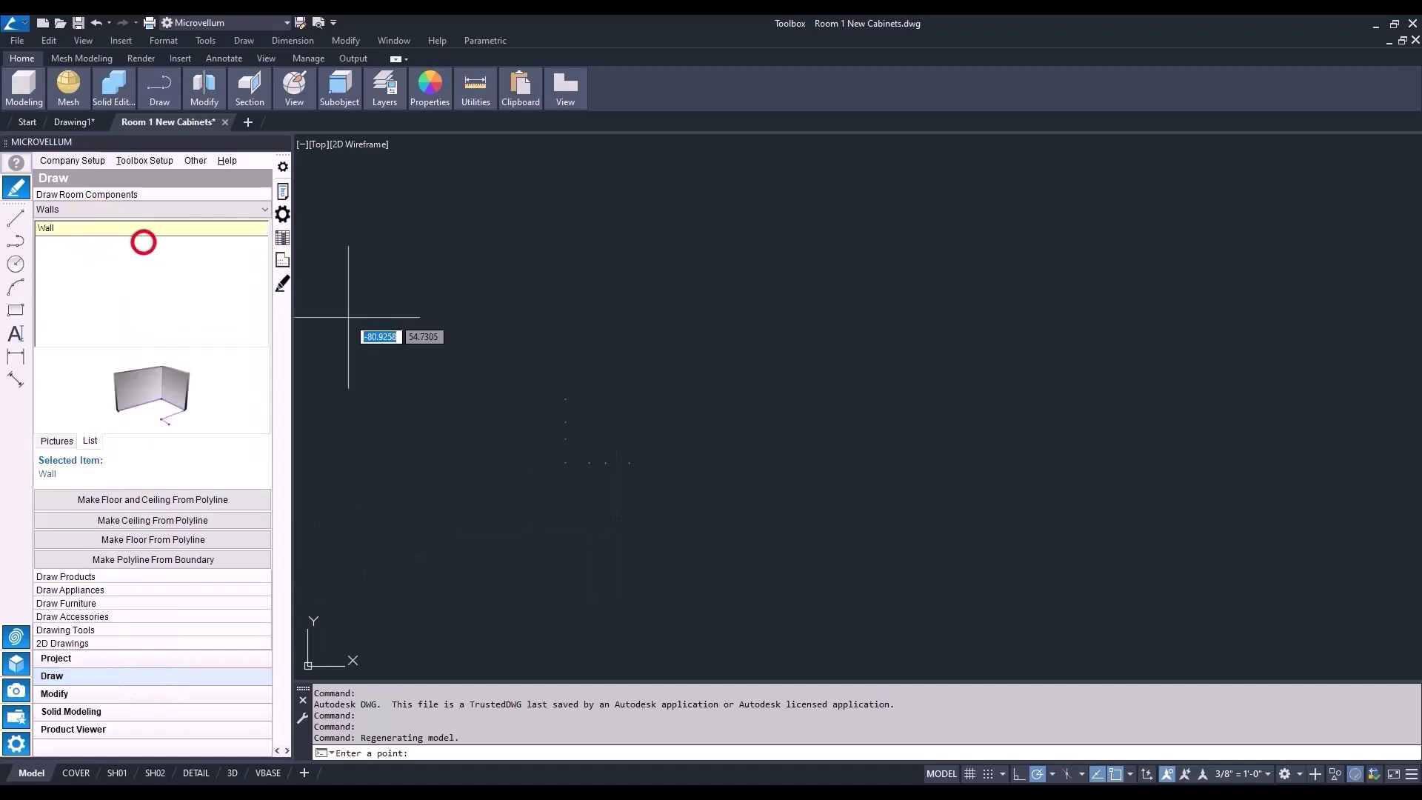
pyautogui.click(567, 469)
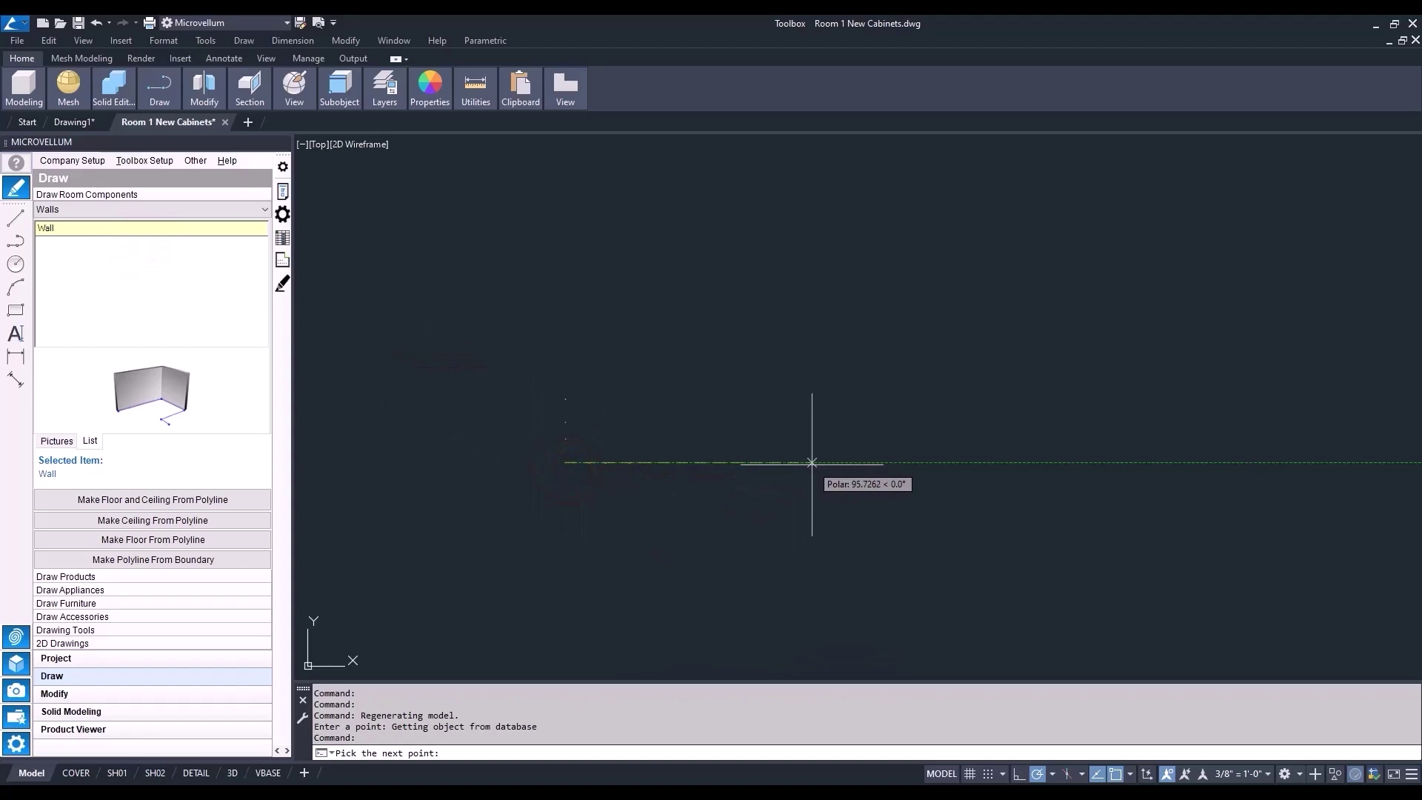
pyautogui.write('120')
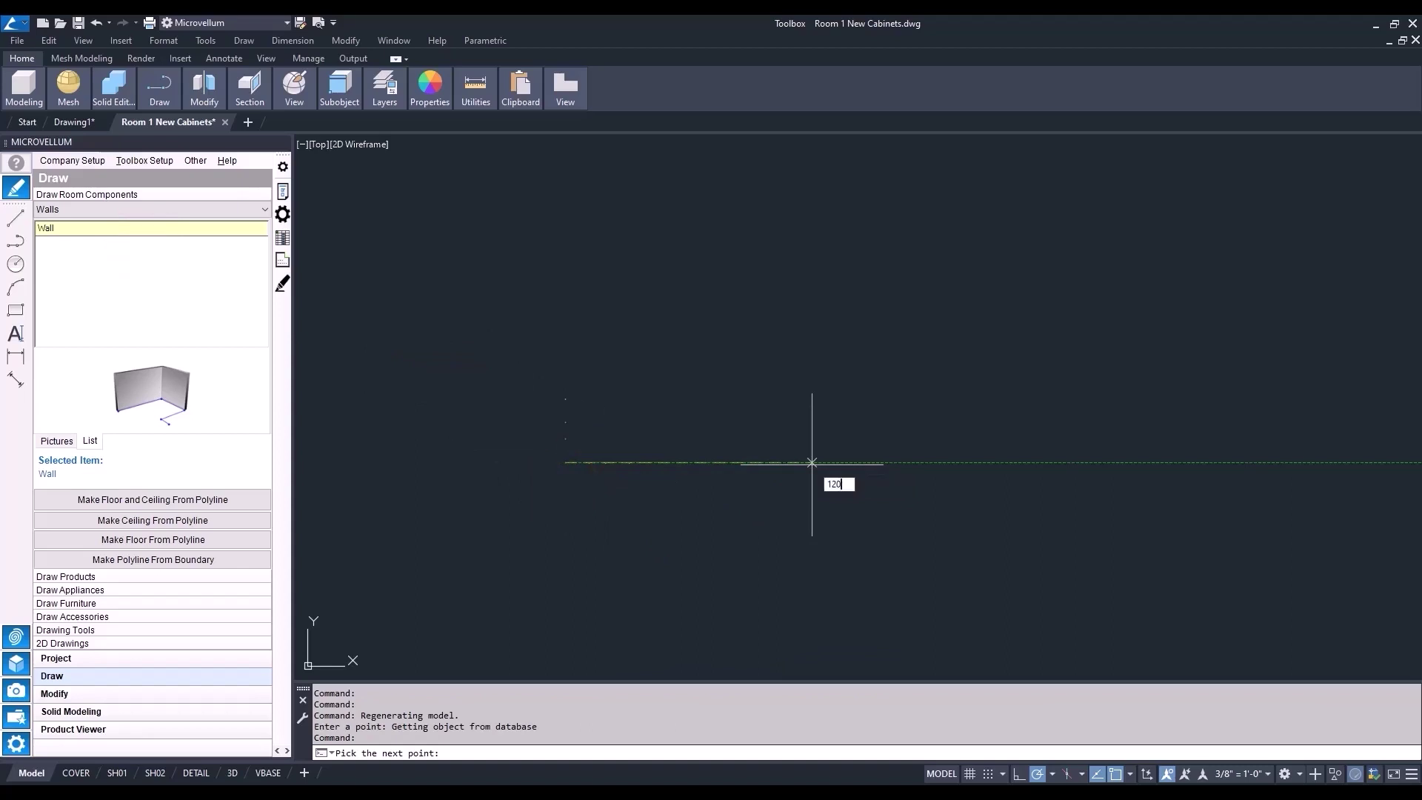
pyautogui.press('Return')
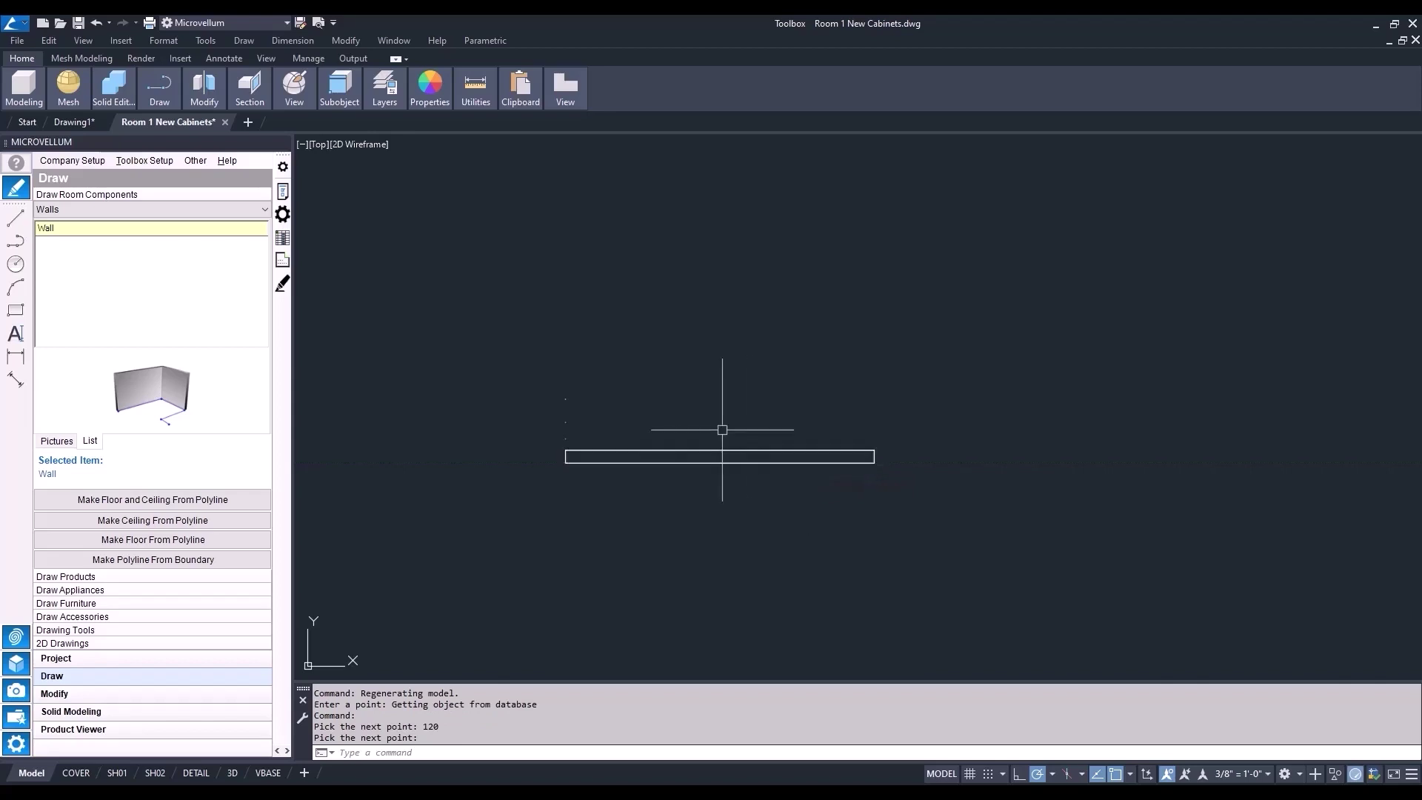
# Step: Window-select and erase the stray short wall segment, recentring the plan
pyautogui.click(534, 375)
pyautogui.click(668, 511)
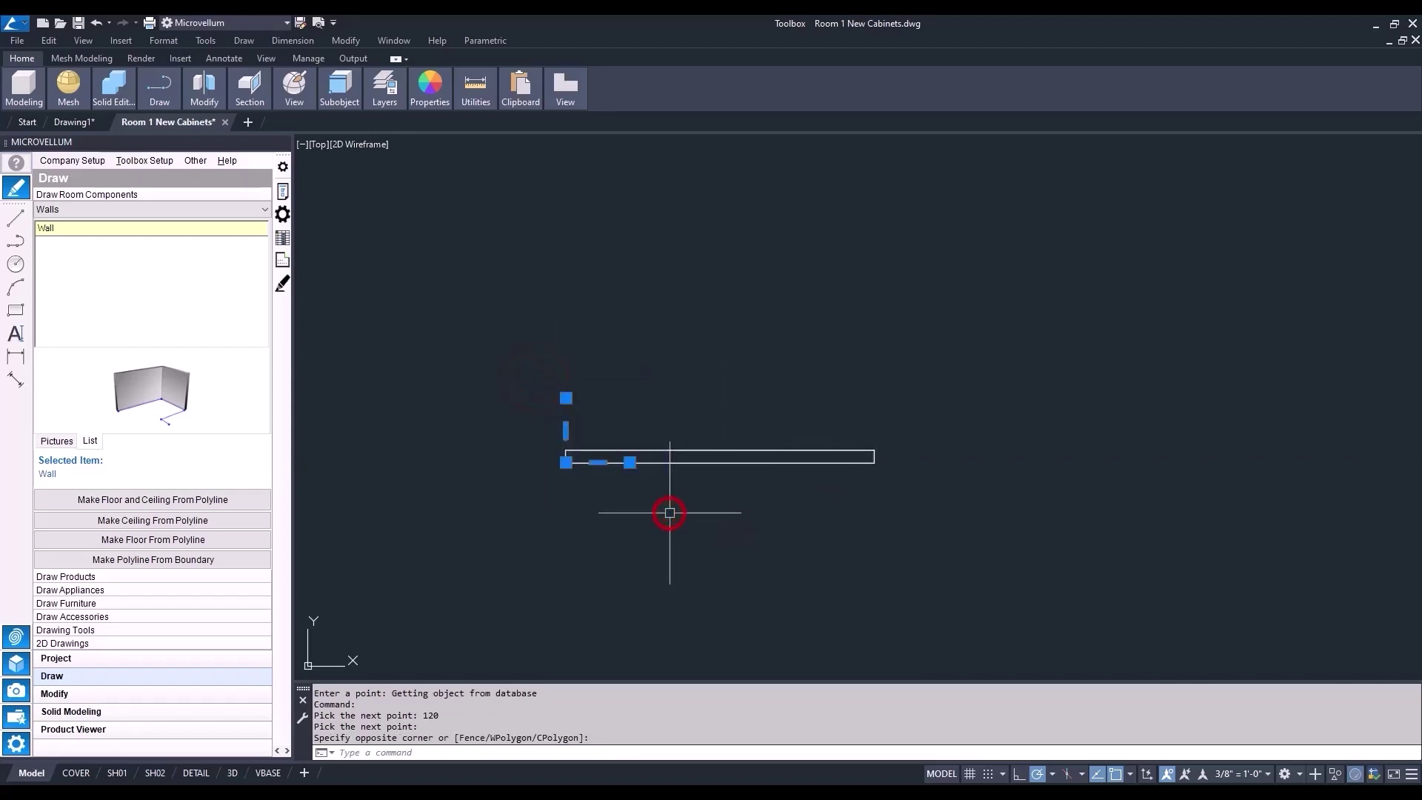
pyautogui.press('Delete')
pyautogui.scroll(2, 675, 529)
pyautogui.moveTo(675, 534); pyautogui.dragTo(735, 495, button='middle')
pyautogui.click(282, 191)
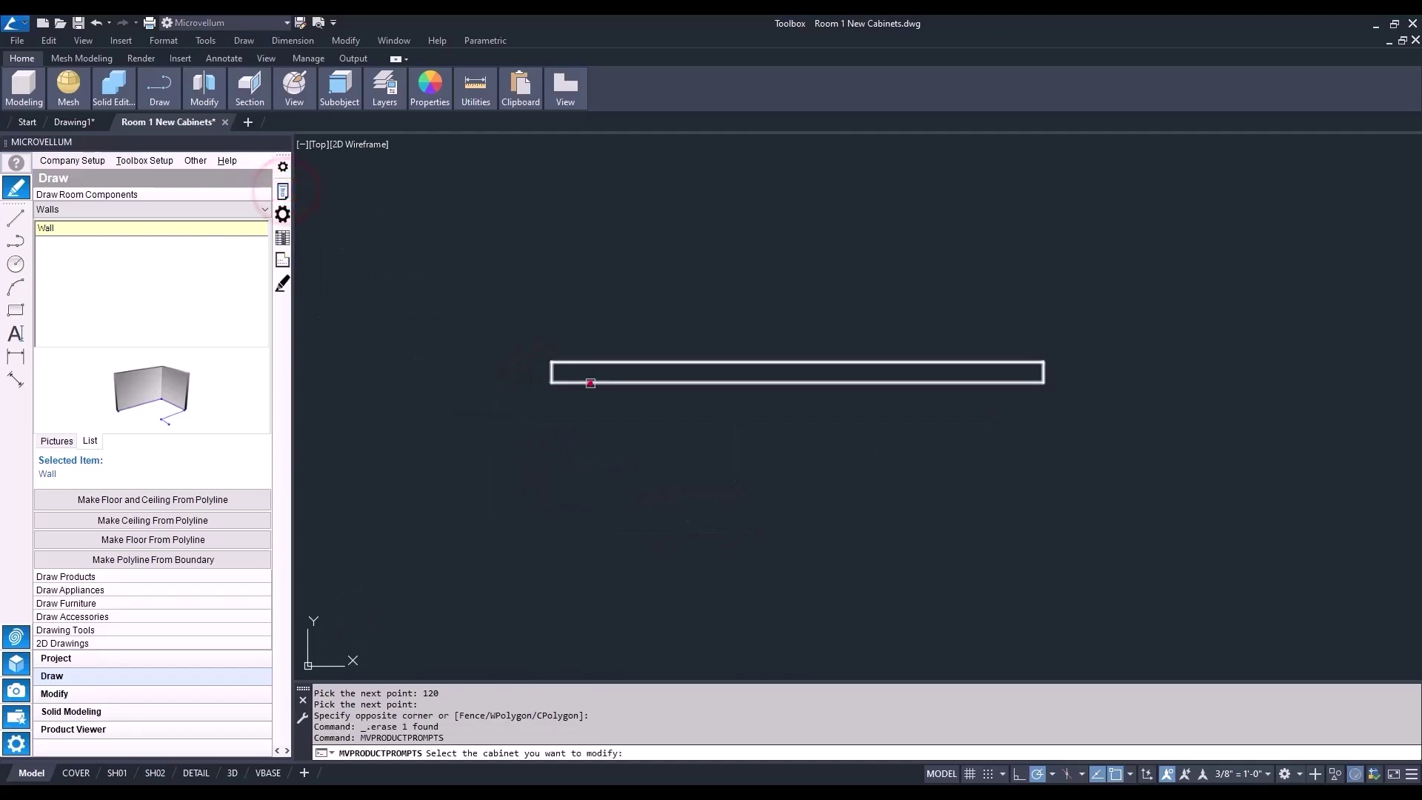
# Step: Give the wall one Drywall Hole window: width 42, height 24, 30 from left
pyautogui.click(589, 383)
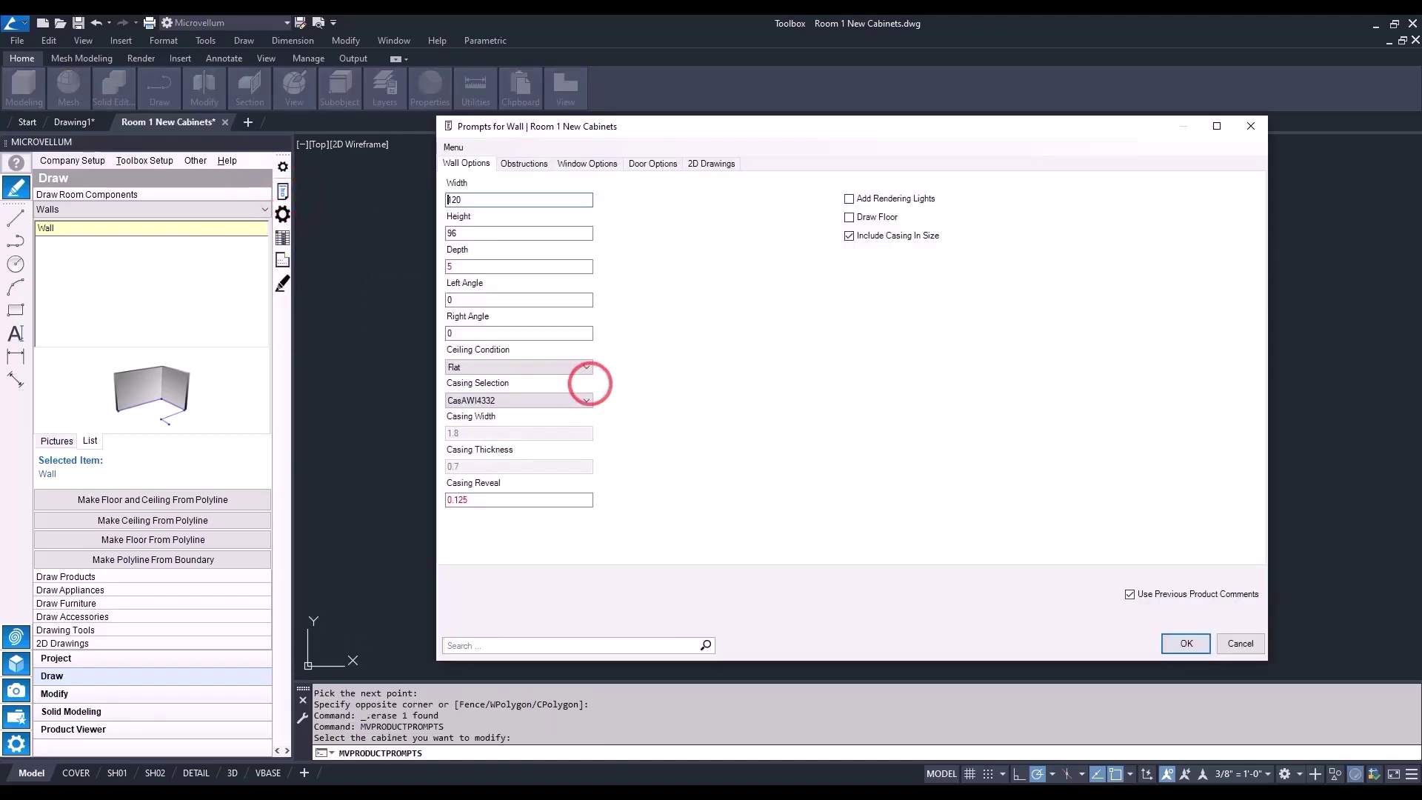
pyautogui.click(587, 164)
pyautogui.click(577, 200)
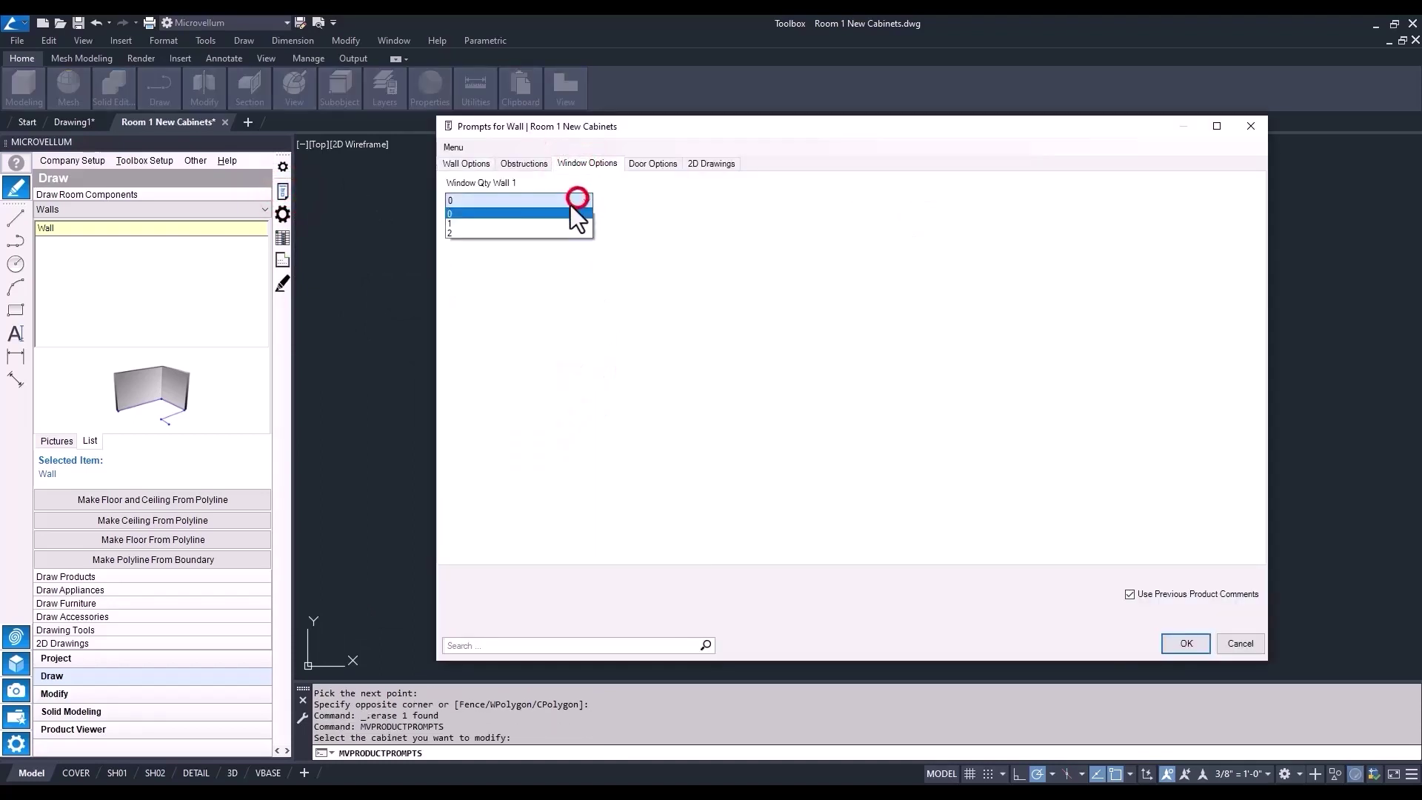
pyautogui.click(507, 223)
pyautogui.click(519, 235)
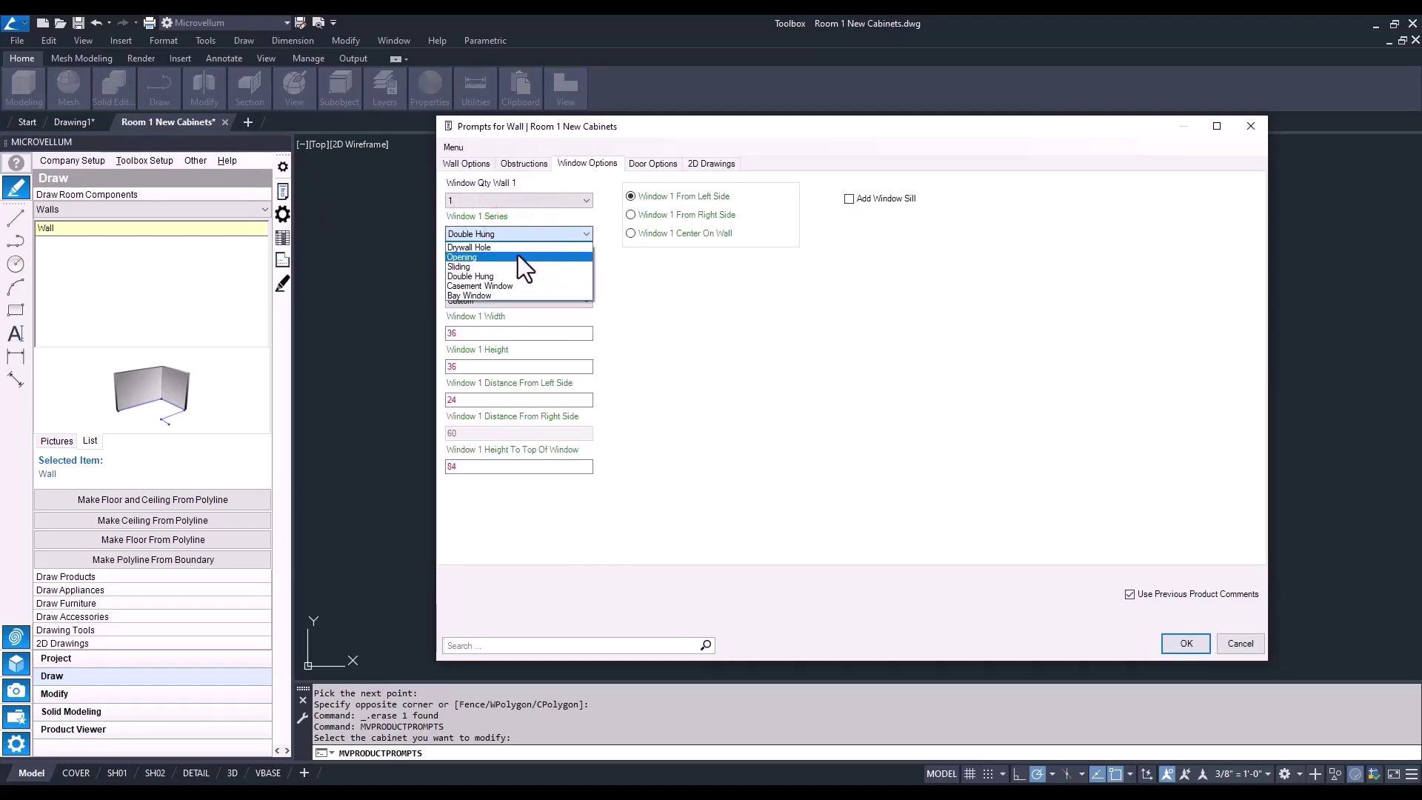
pyautogui.click(522, 247)
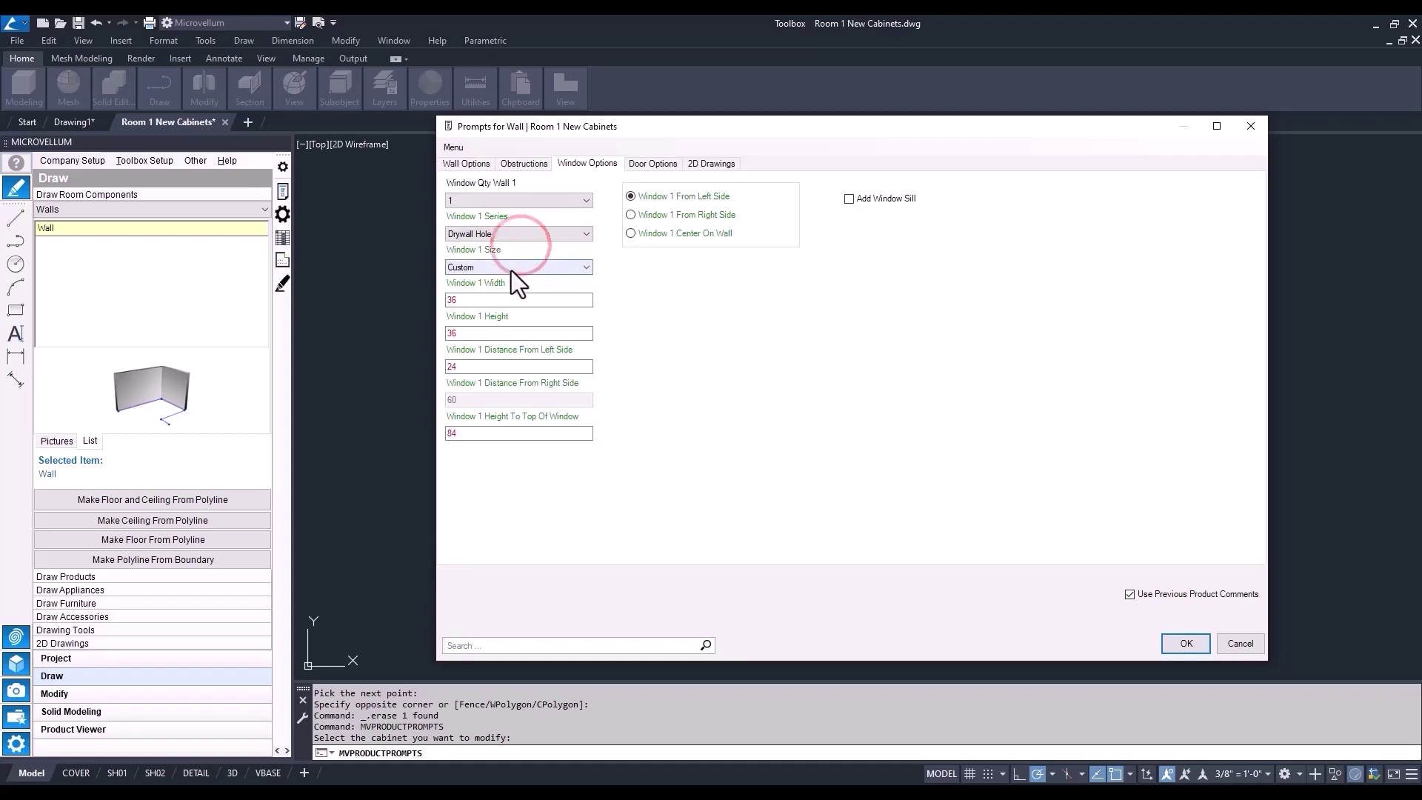
pyautogui.doubleClick(509, 300)
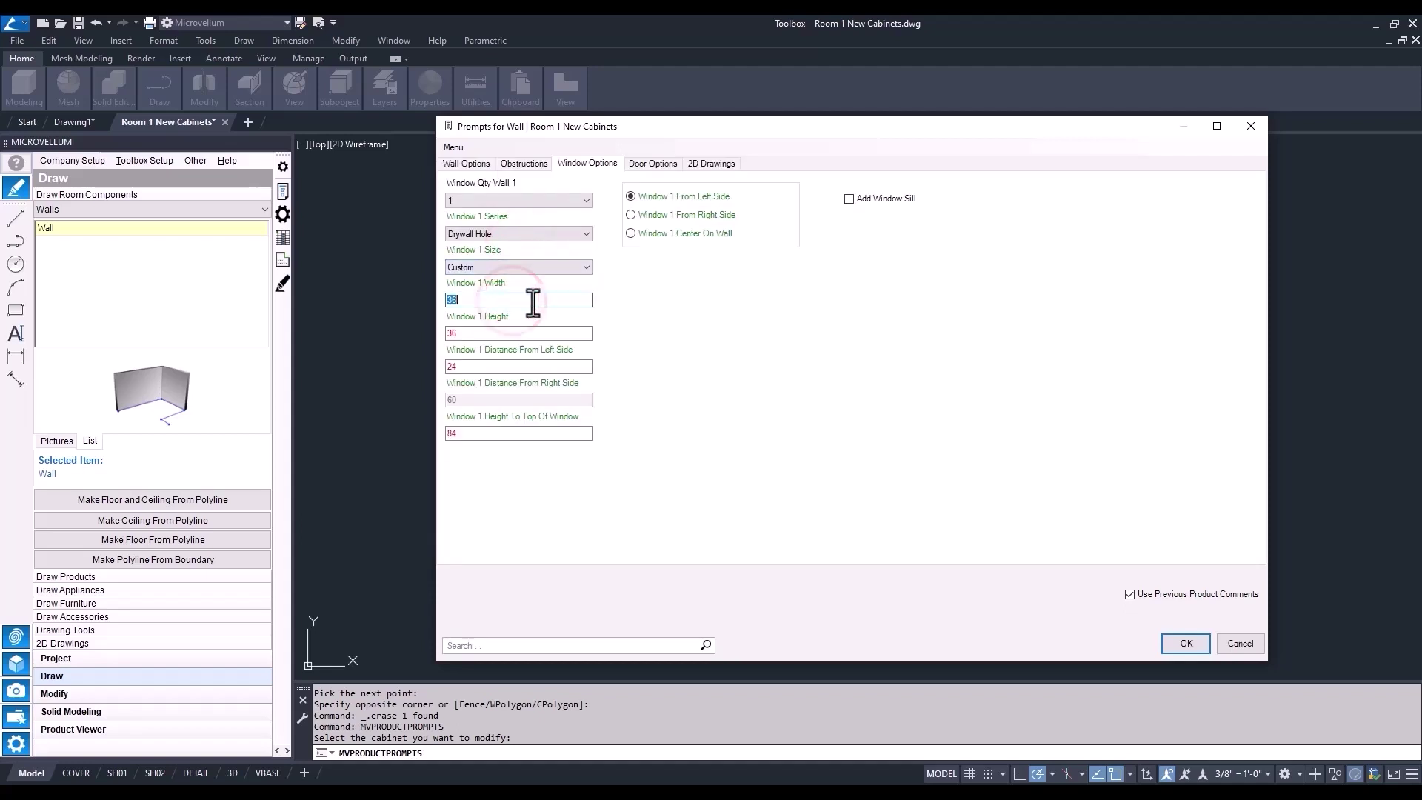
pyautogui.write('42')
pyautogui.press('Tab')
pyautogui.write('24')
pyautogui.press('Tab')
pyautogui.write('30')
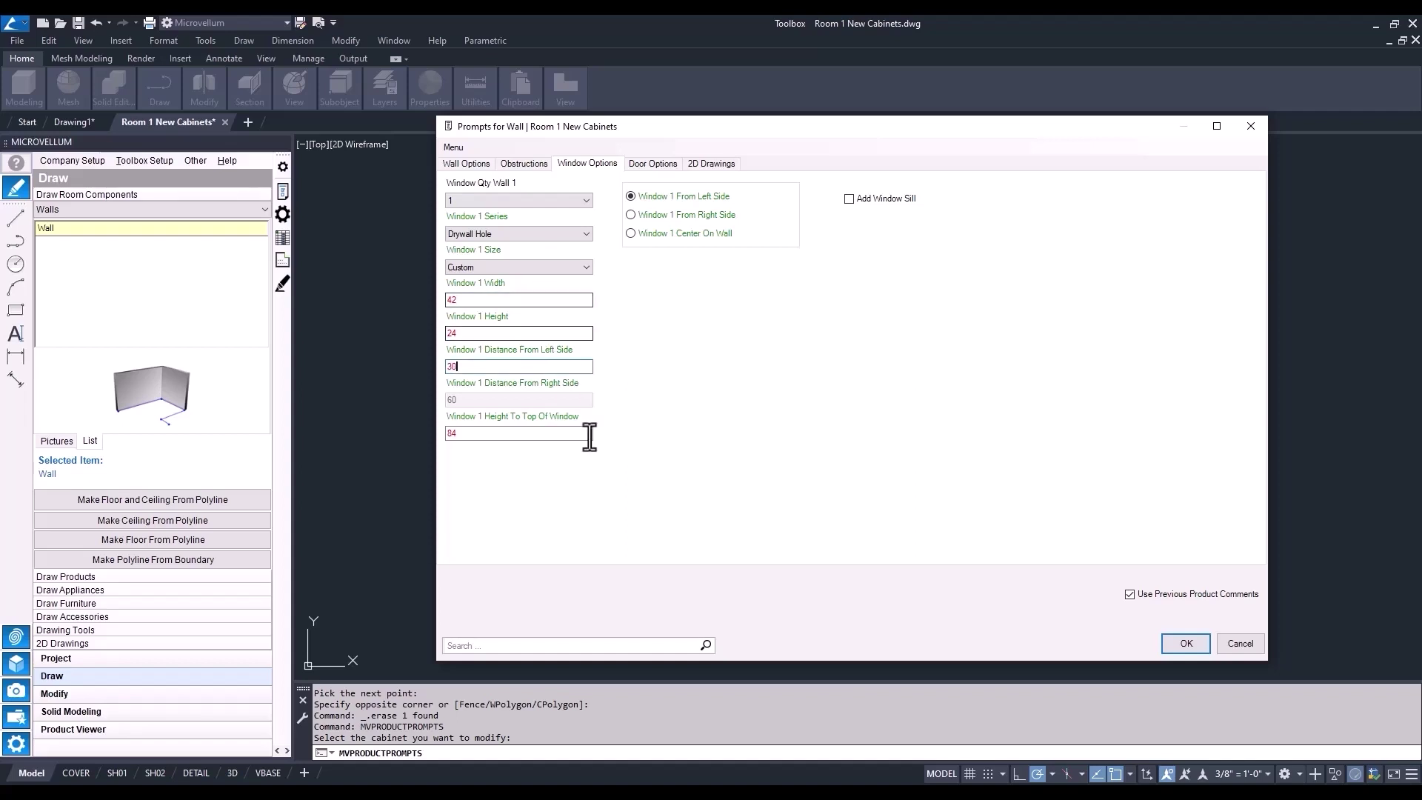
pyautogui.click(1179, 643)
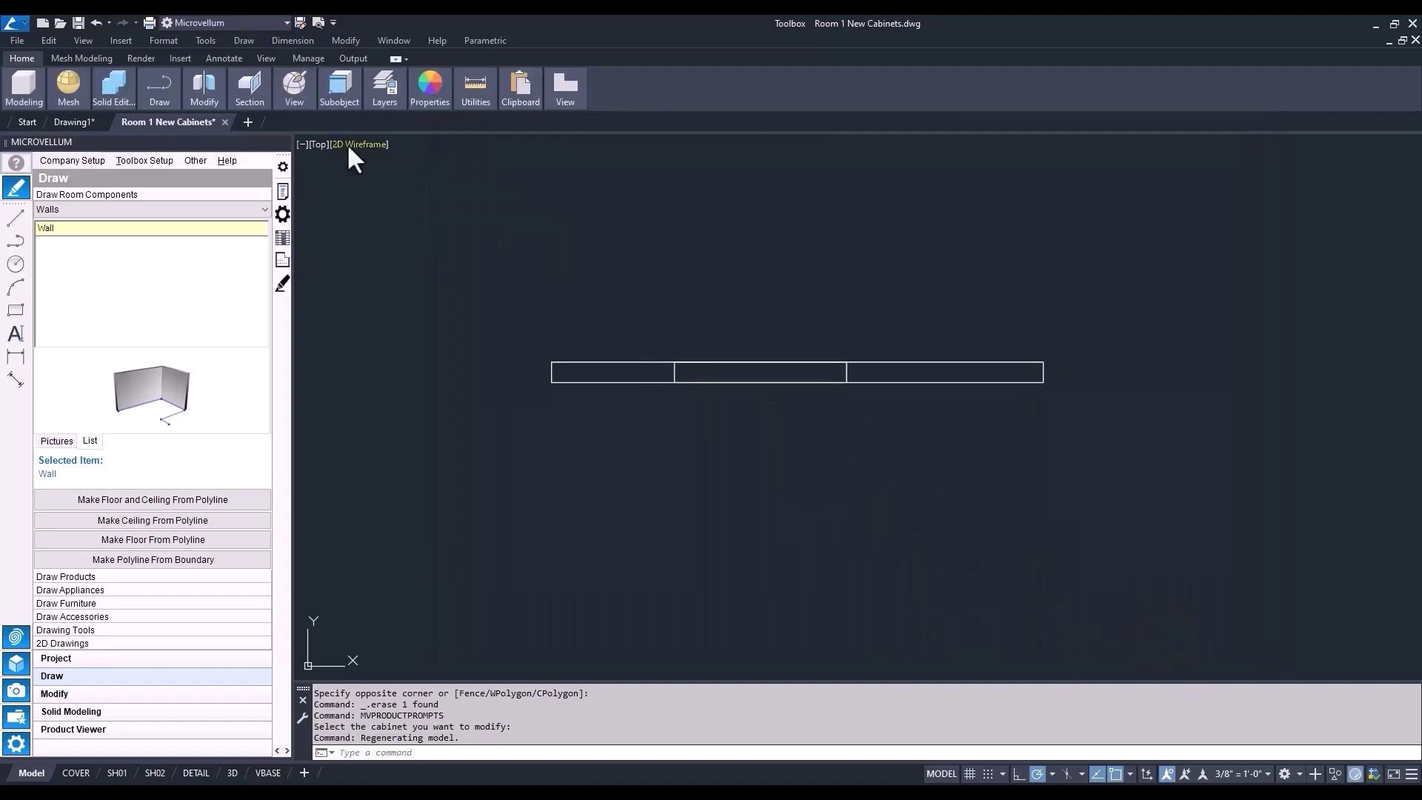
# Step: Check the windowed wall in SW Isometric view
pyautogui.click(309, 144)
pyautogui.click(350, 279)
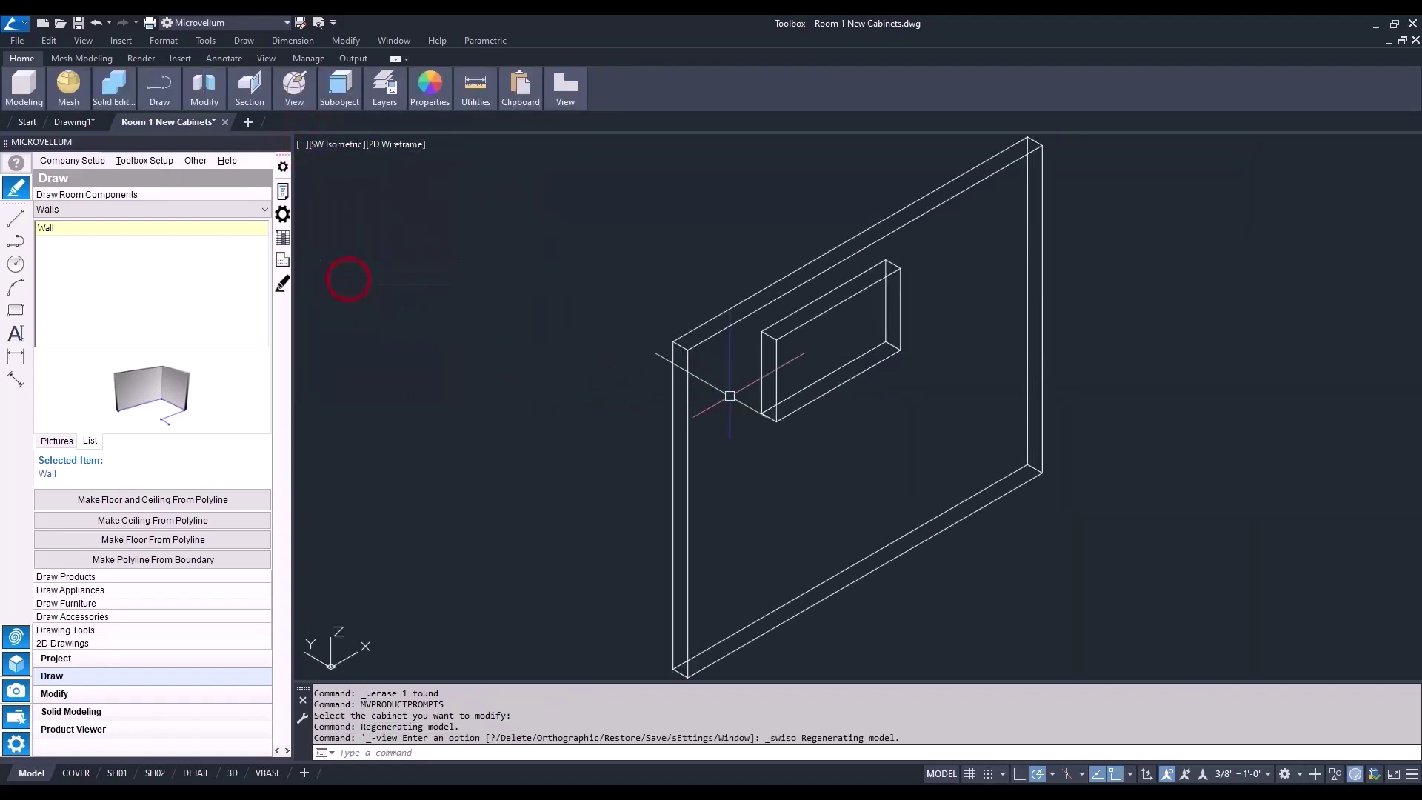
pyautogui.click(337, 143)
pyautogui.click(368, 180)
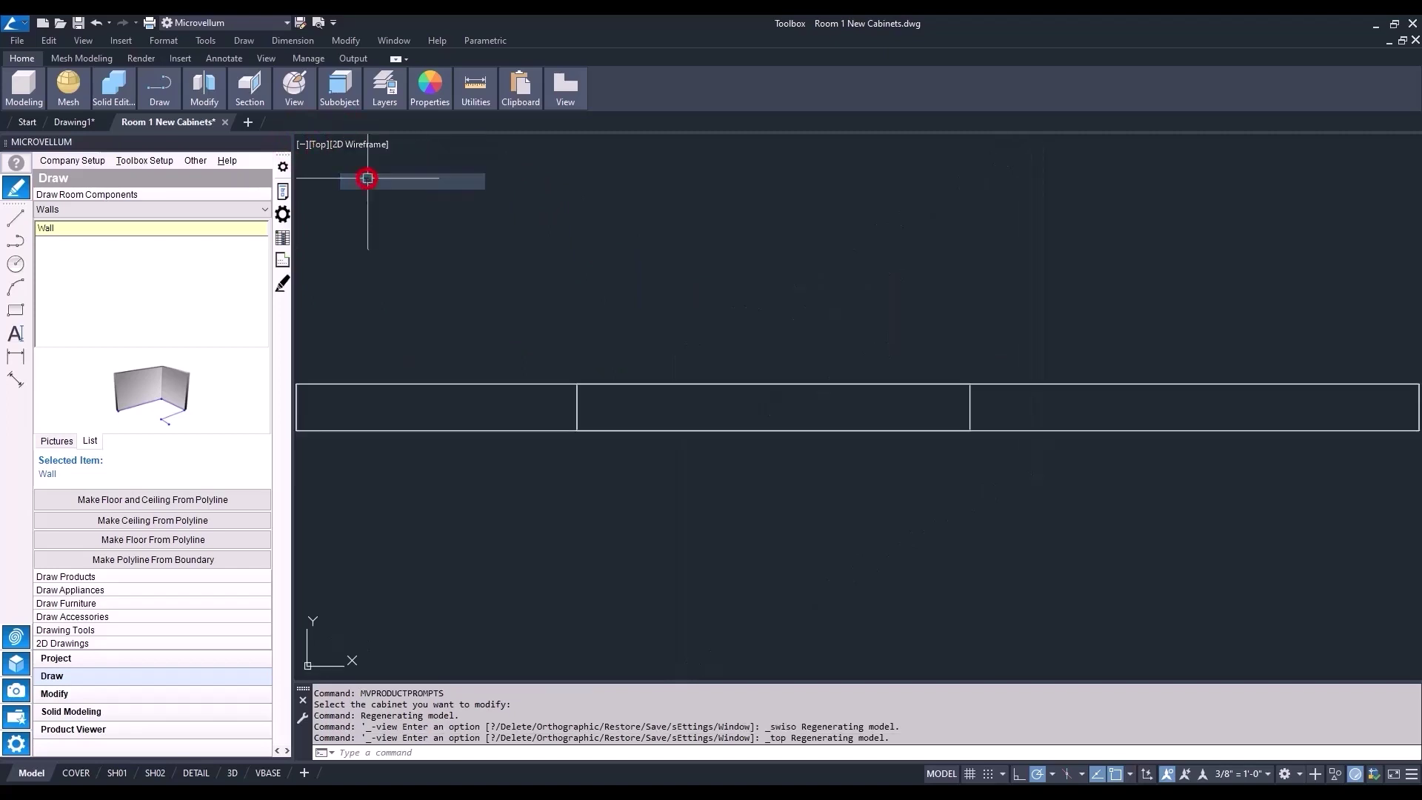
pyautogui.scroll(-2, 633, 381)
pyautogui.moveTo(705, 506); pyautogui.dragTo(748, 470, button='middle')
pyautogui.scroll(-2, 754, 463)
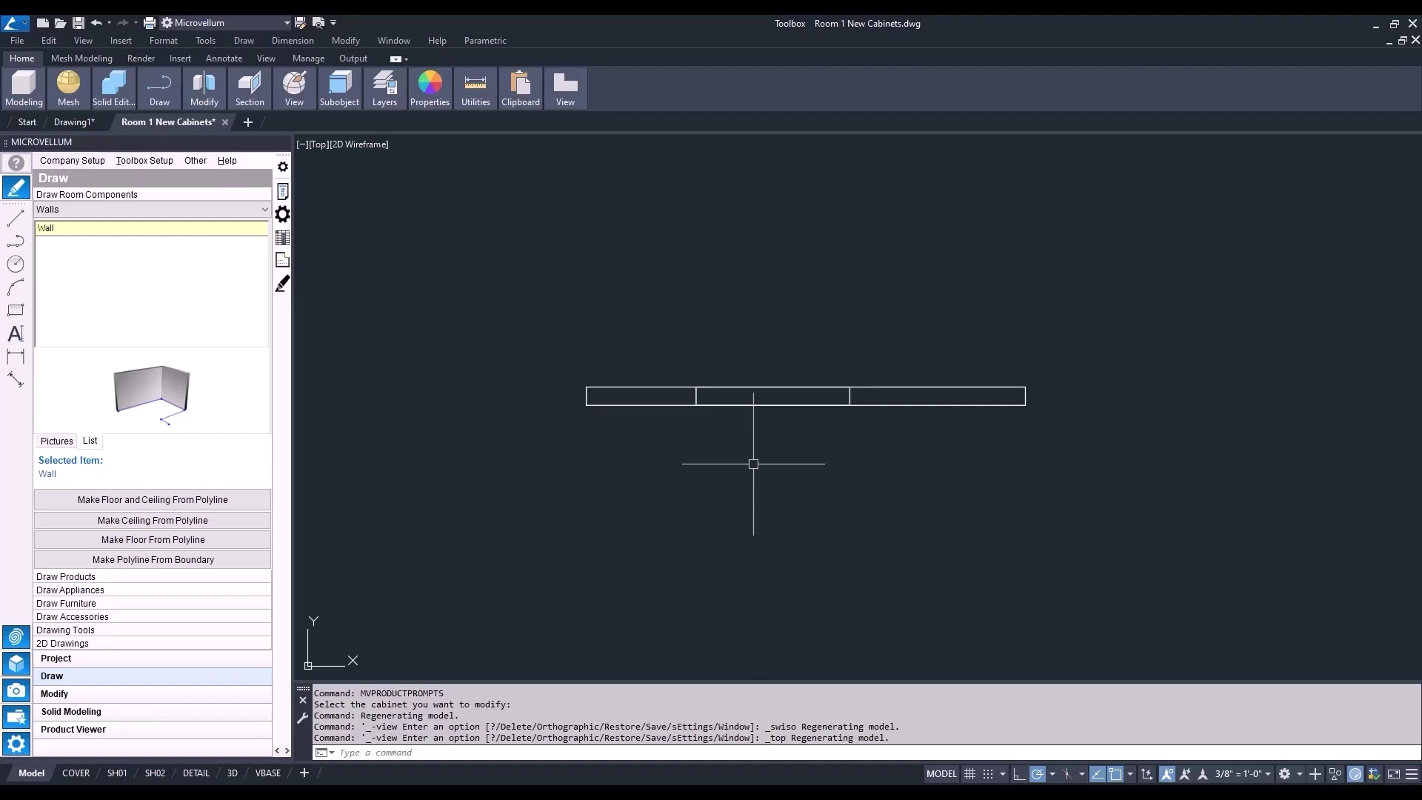
pyautogui.click(134, 163)
pyautogui.click(166, 273)
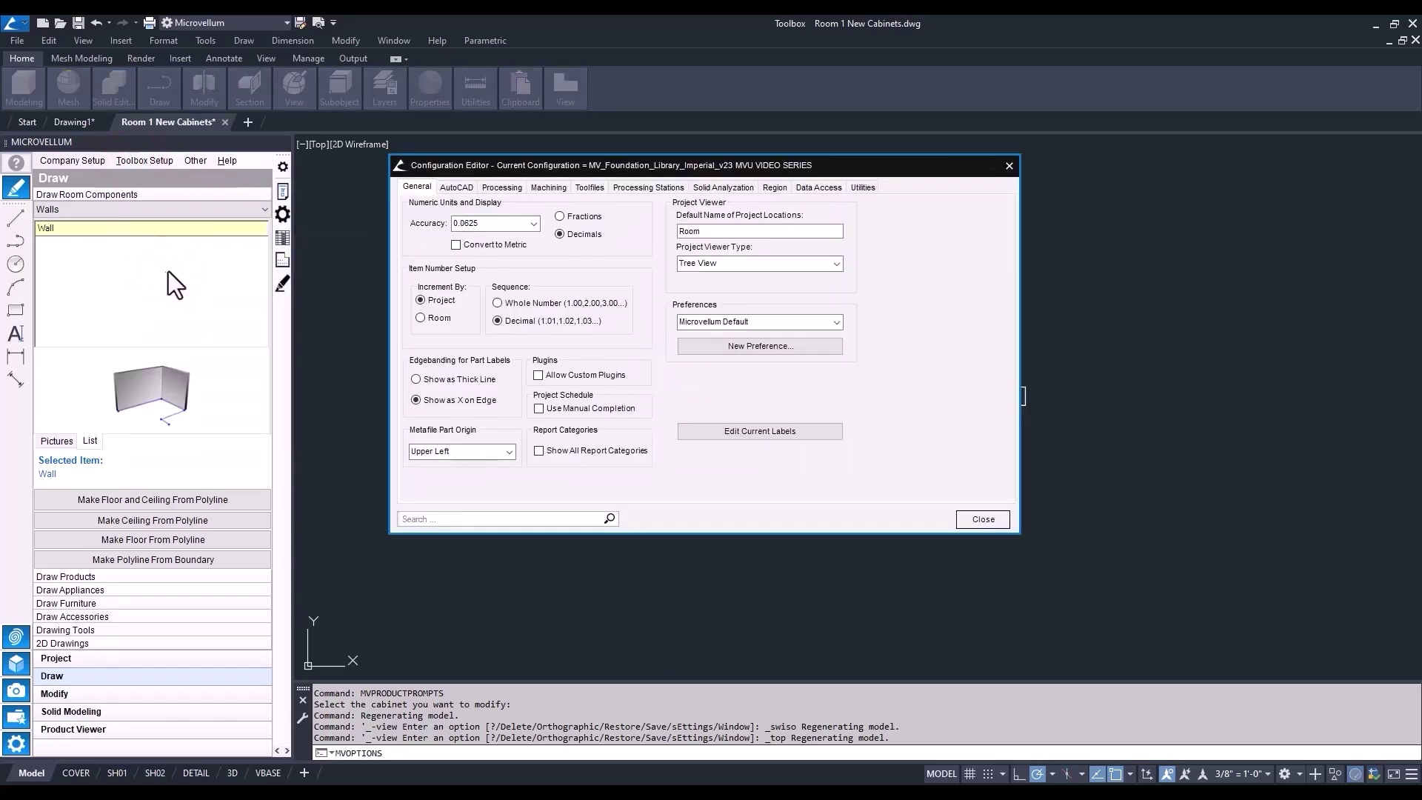
pyautogui.click(455, 190)
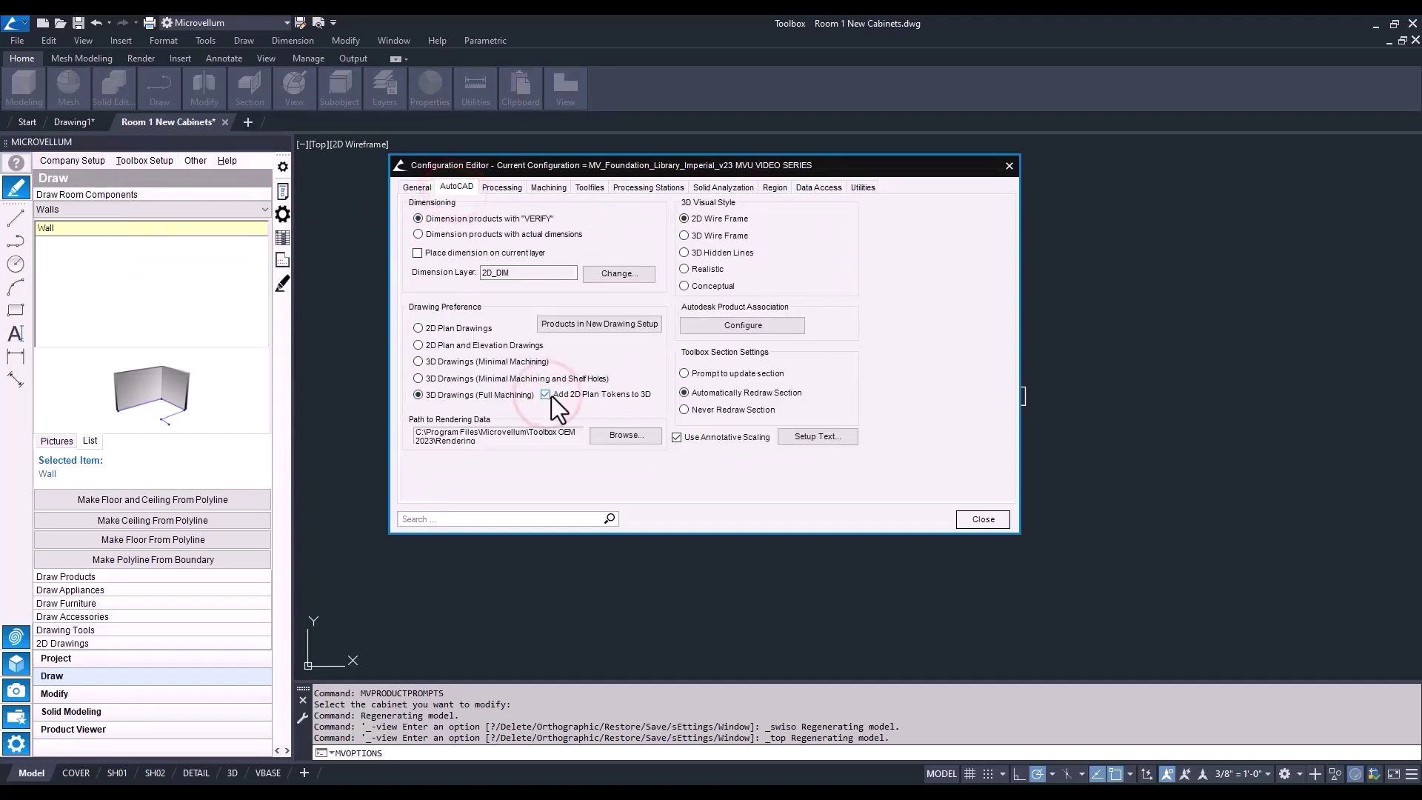
pyautogui.click(981, 520)
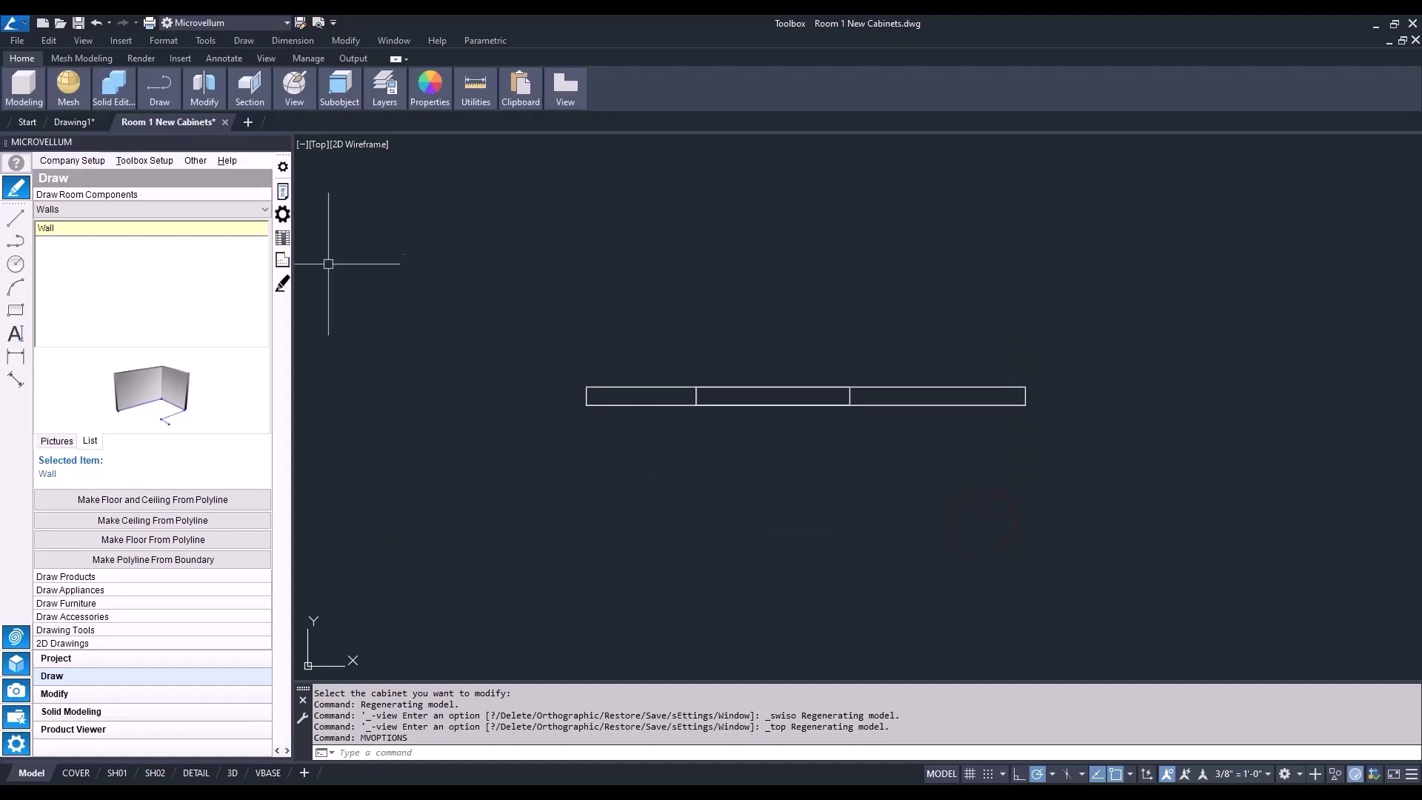
# Step: Redraw the wall with Redraw Selected Products, accepting the drawing style
pyautogui.click(282, 283)
pyautogui.click(661, 387)
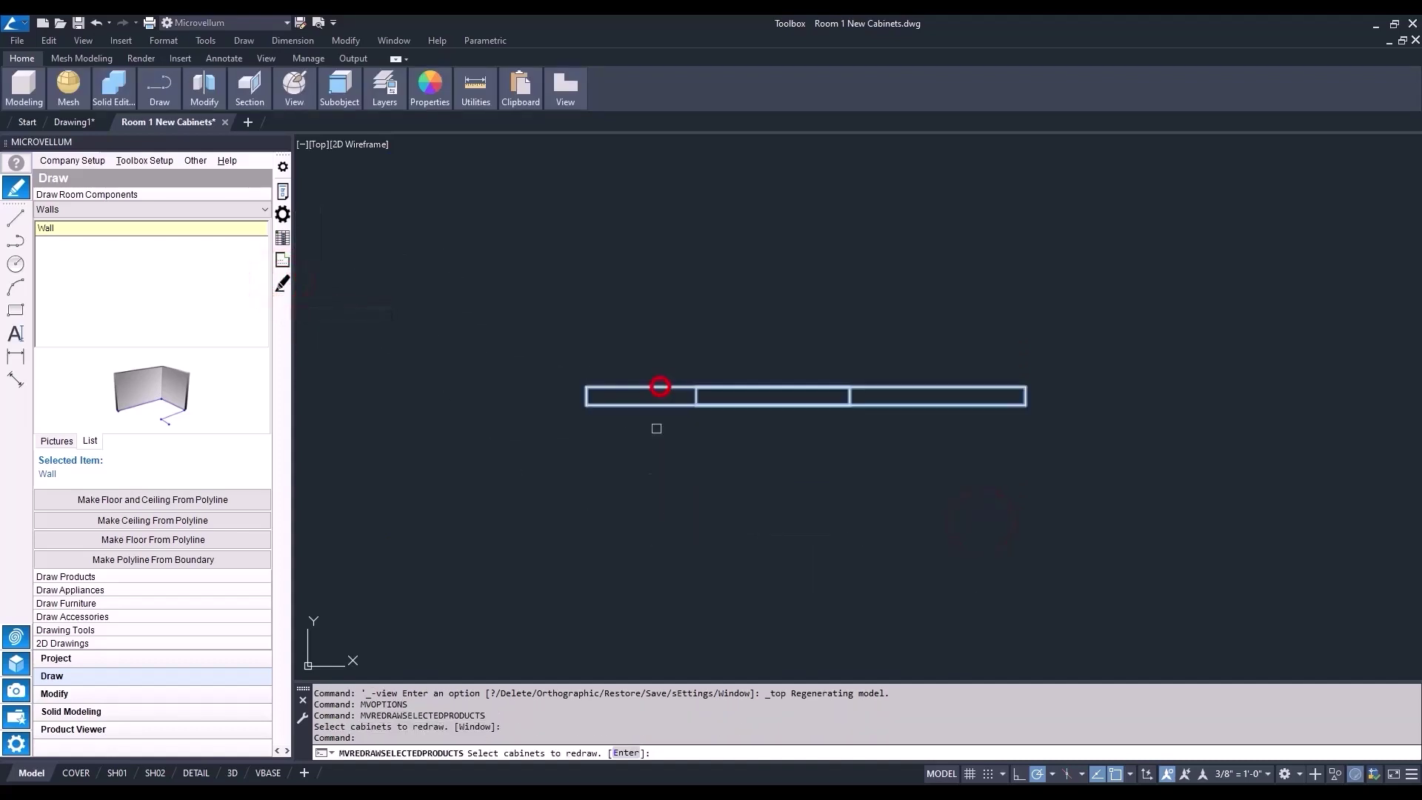
pyautogui.rightClick(658, 466)
pyautogui.click(720, 473)
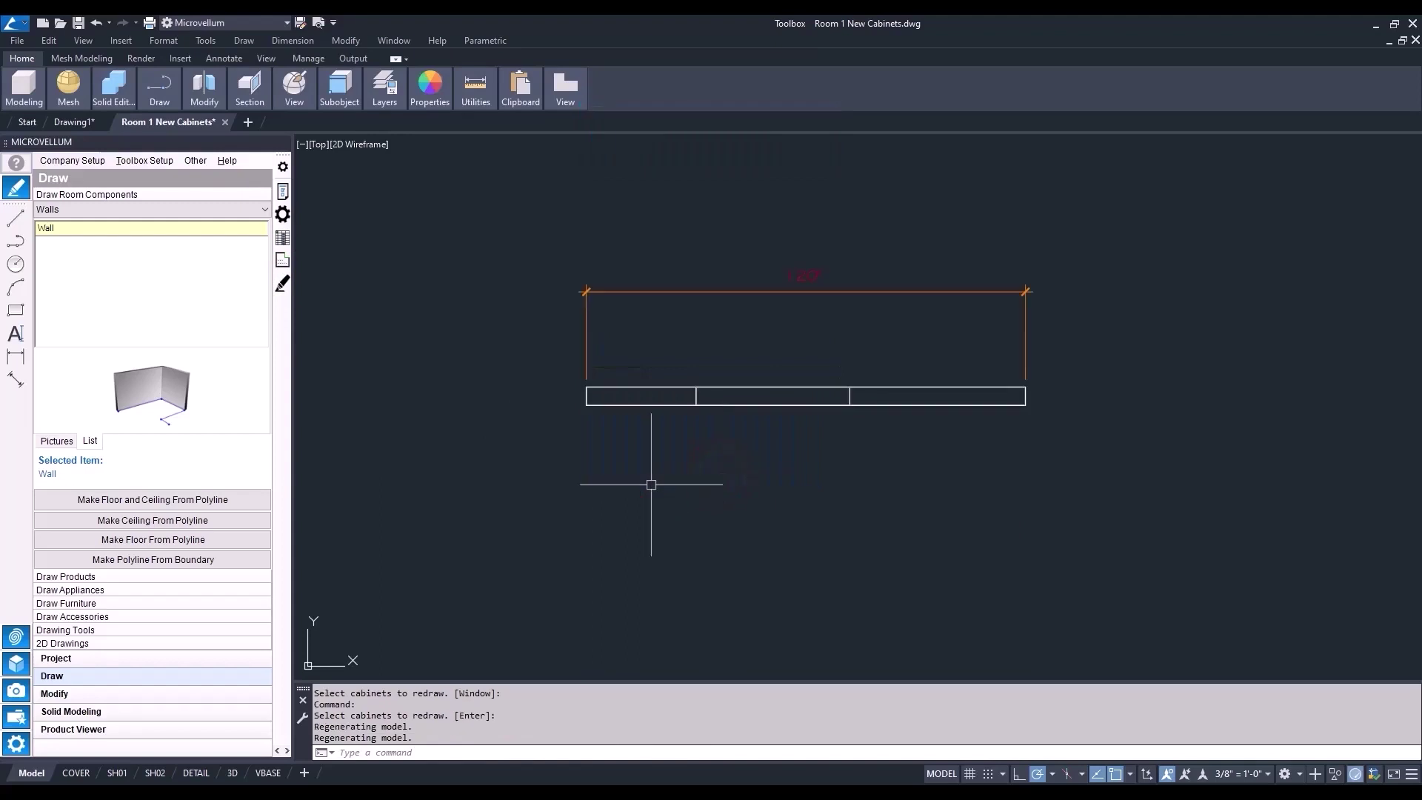
# Step: In SW Isometric, hide the wall solid, then end object isolation
pyautogui.click(317, 143)
pyautogui.click(364, 279)
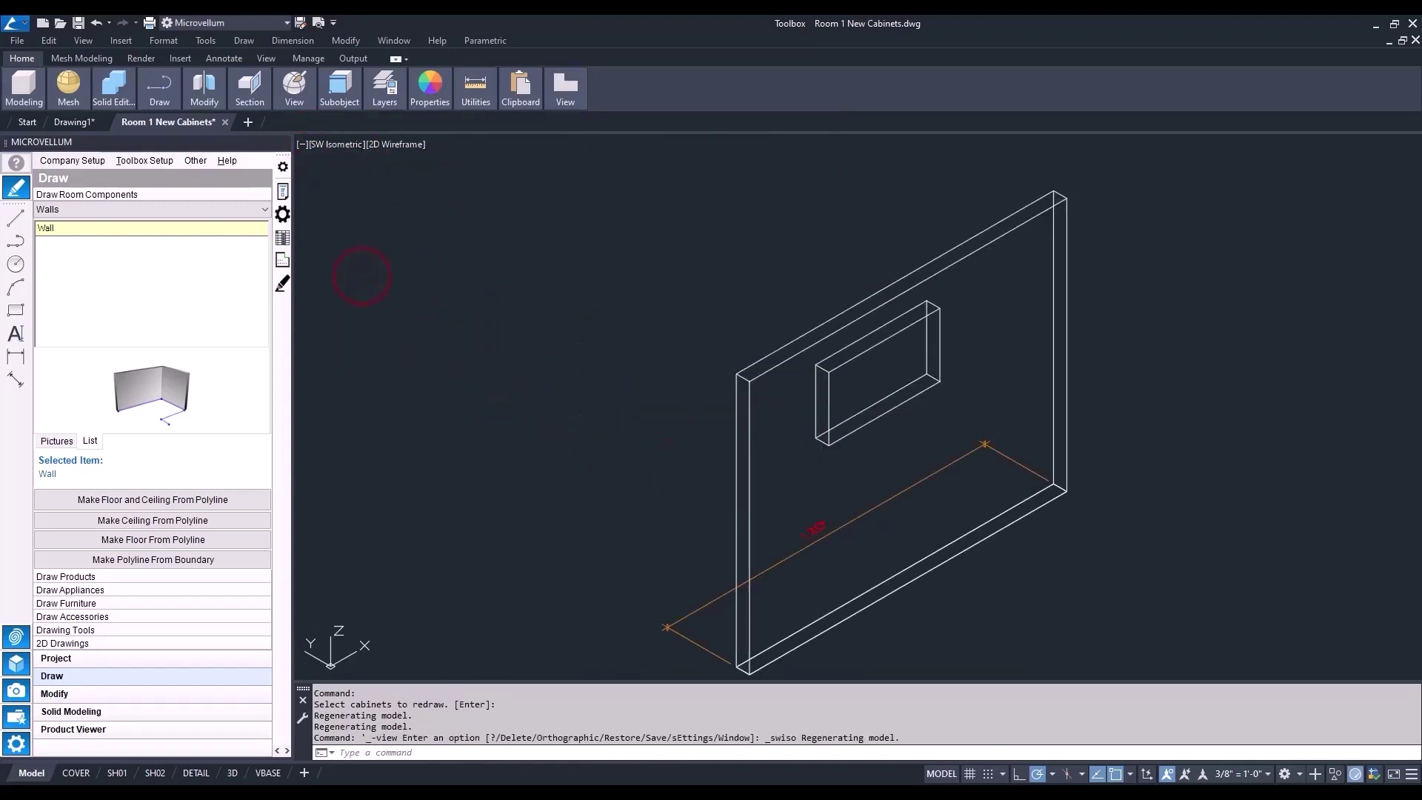
pyautogui.scroll(2, 571, 349)
pyautogui.moveTo(714, 431); pyautogui.dragTo(604, 482, button='middle')
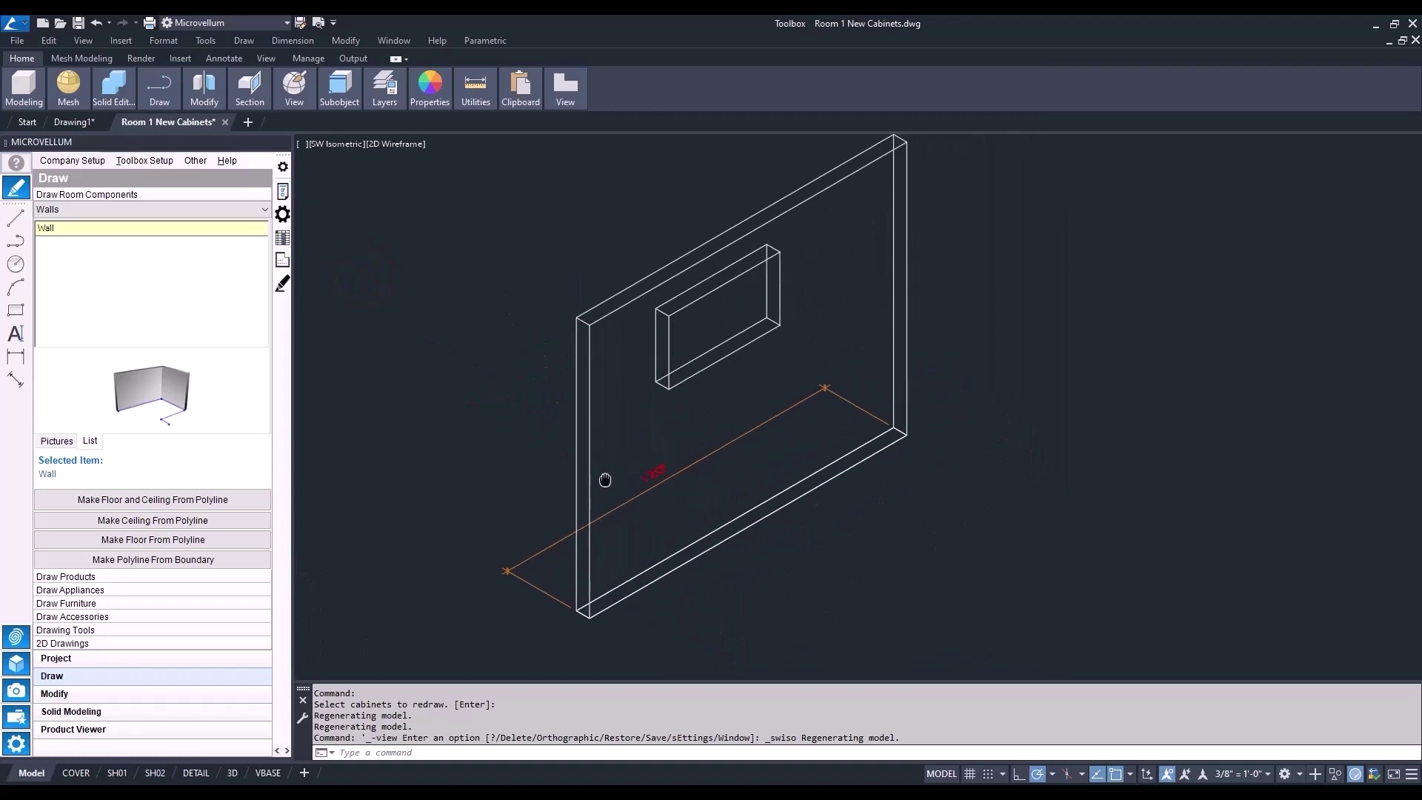
pyautogui.click(1354, 773)
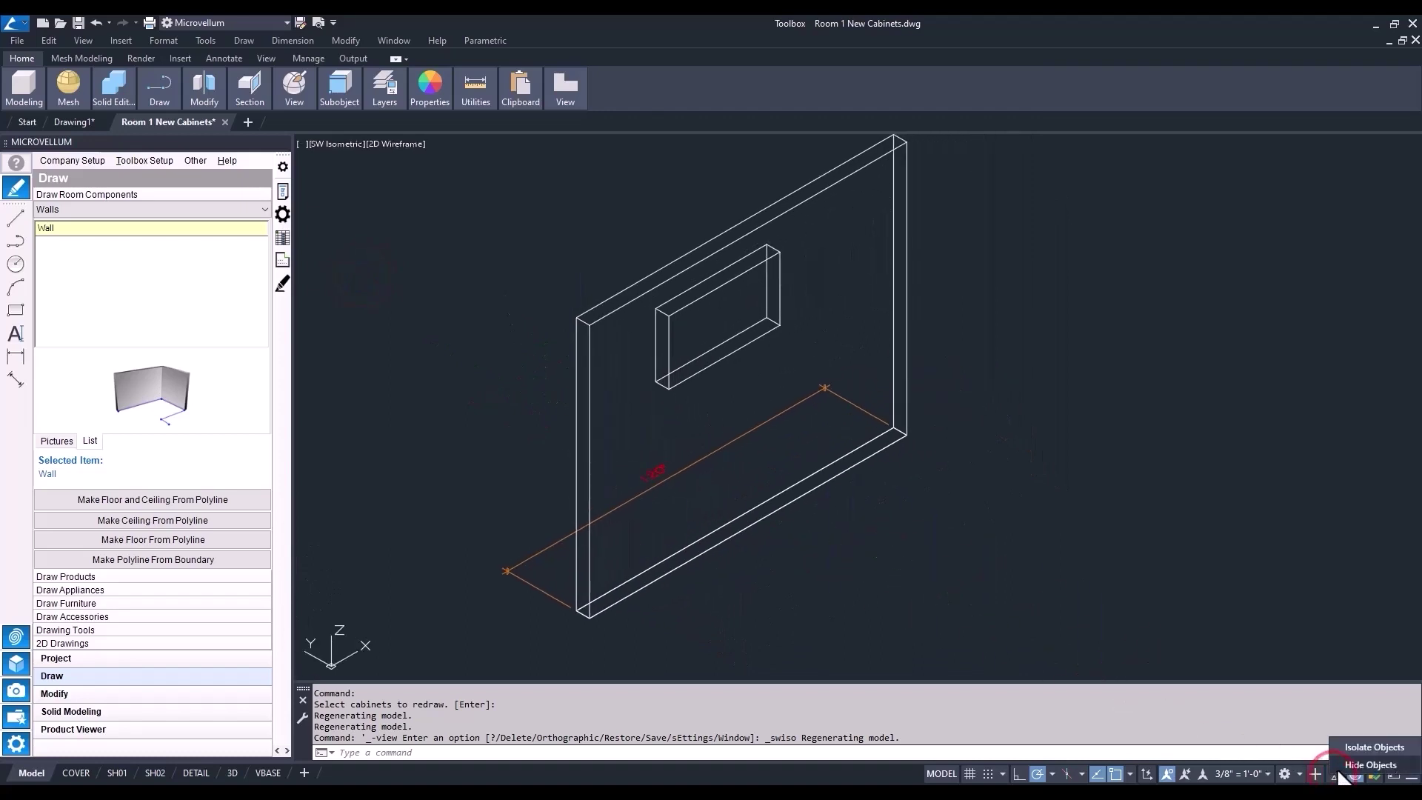
pyautogui.click(1349, 762)
pyautogui.click(674, 317)
pyautogui.rightClick(742, 390)
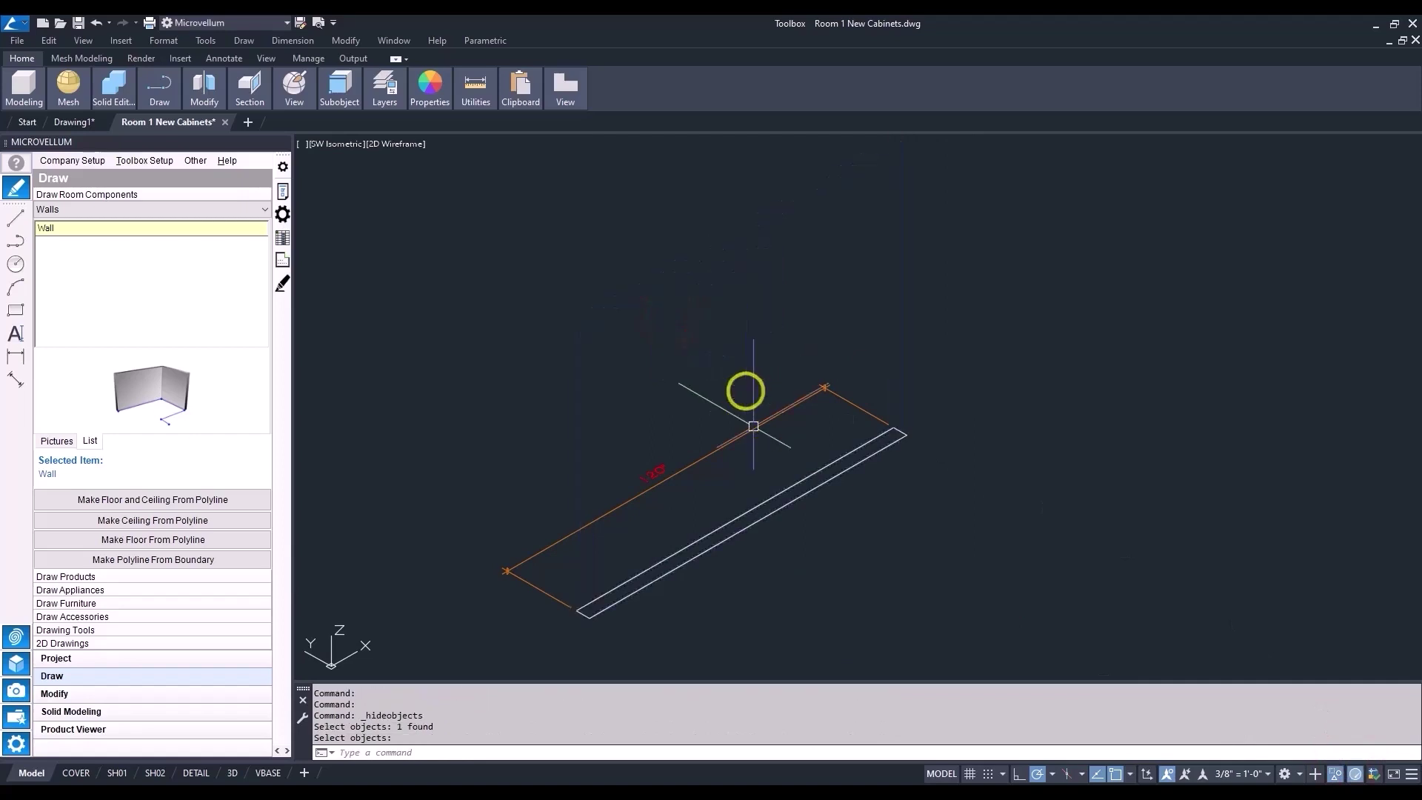
pyautogui.click(1335, 774)
pyautogui.click(1339, 764)
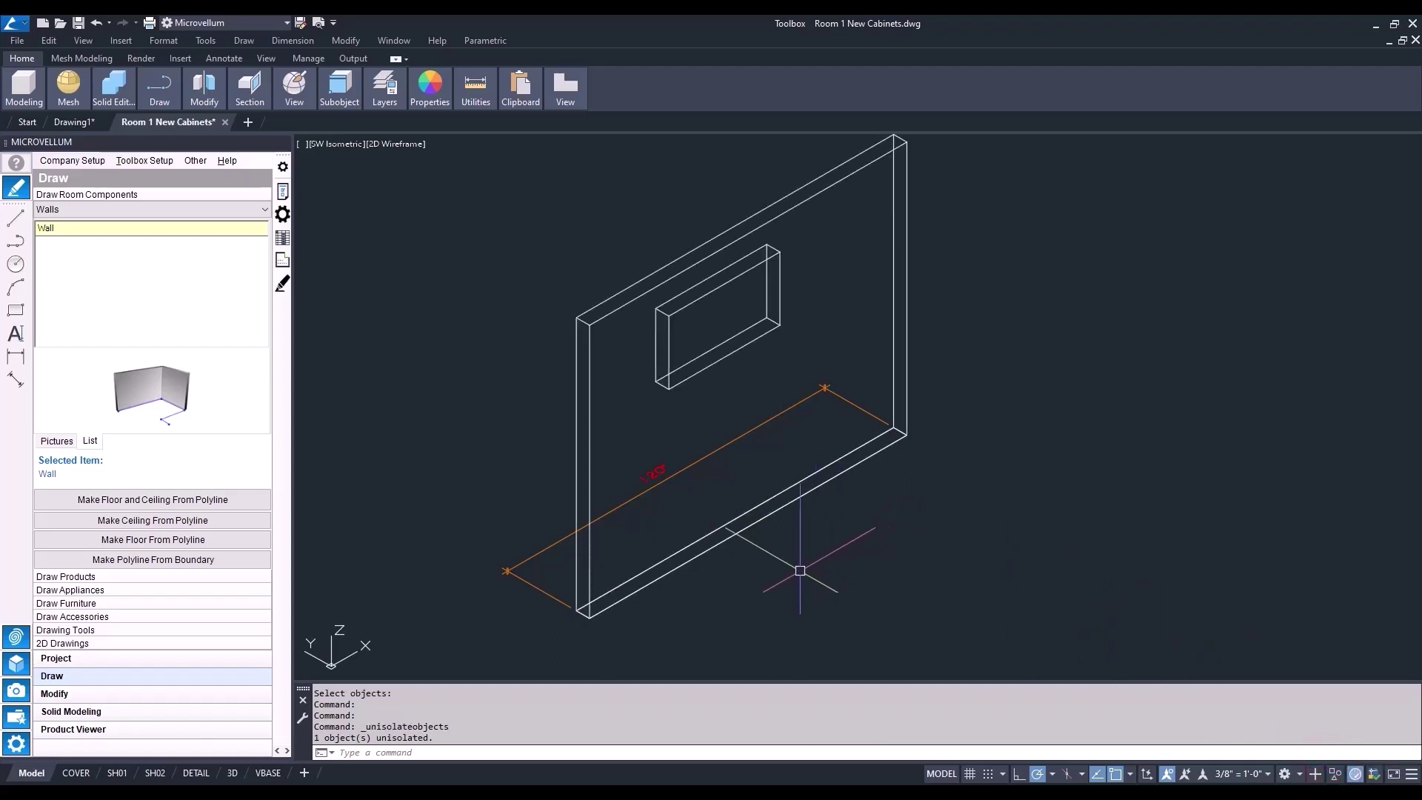
# Step: Return to Top view and cancel the running command
pyautogui.click(334, 142)
pyautogui.click(372, 183)
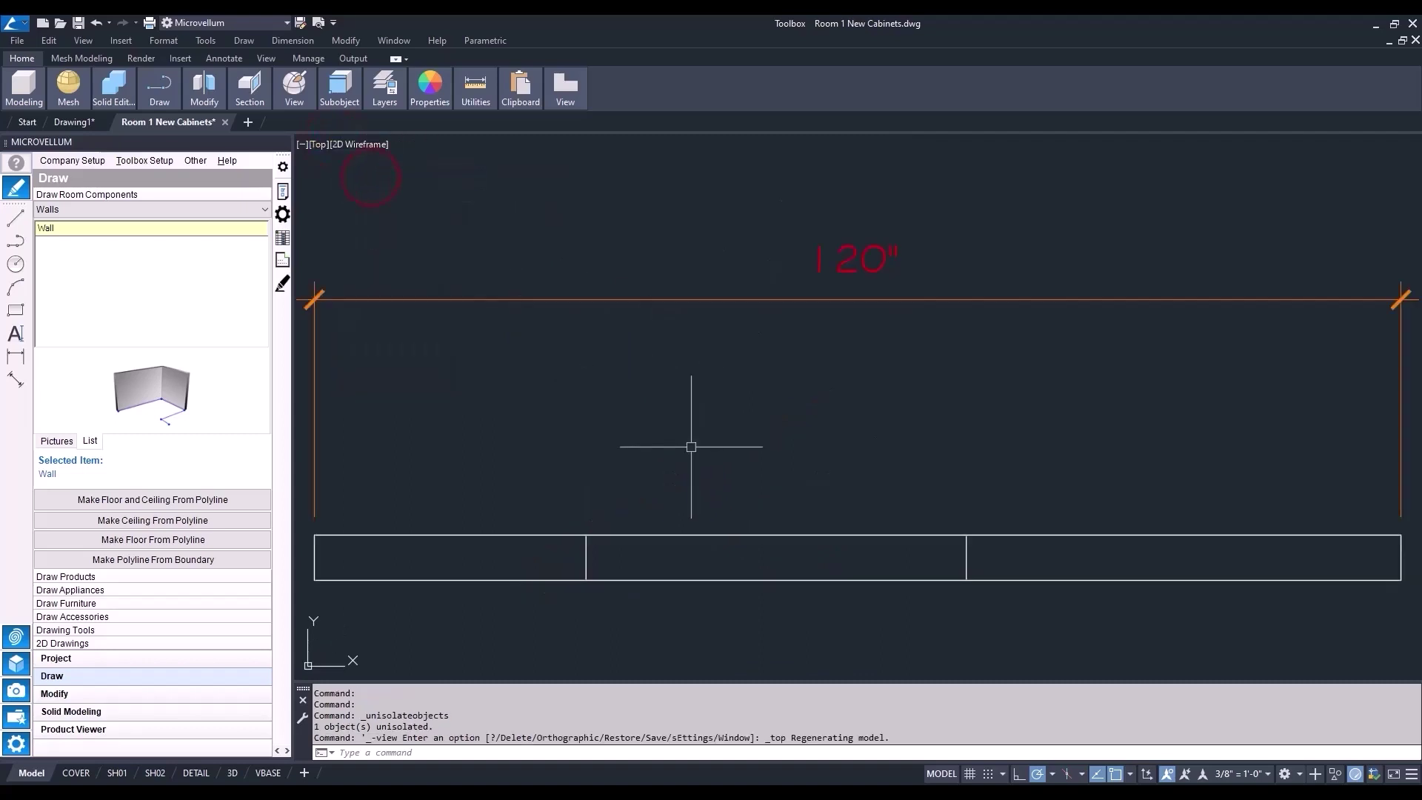
pyautogui.scroll(-2, 691, 447)
pyautogui.hotkey('ctrl', 'z')
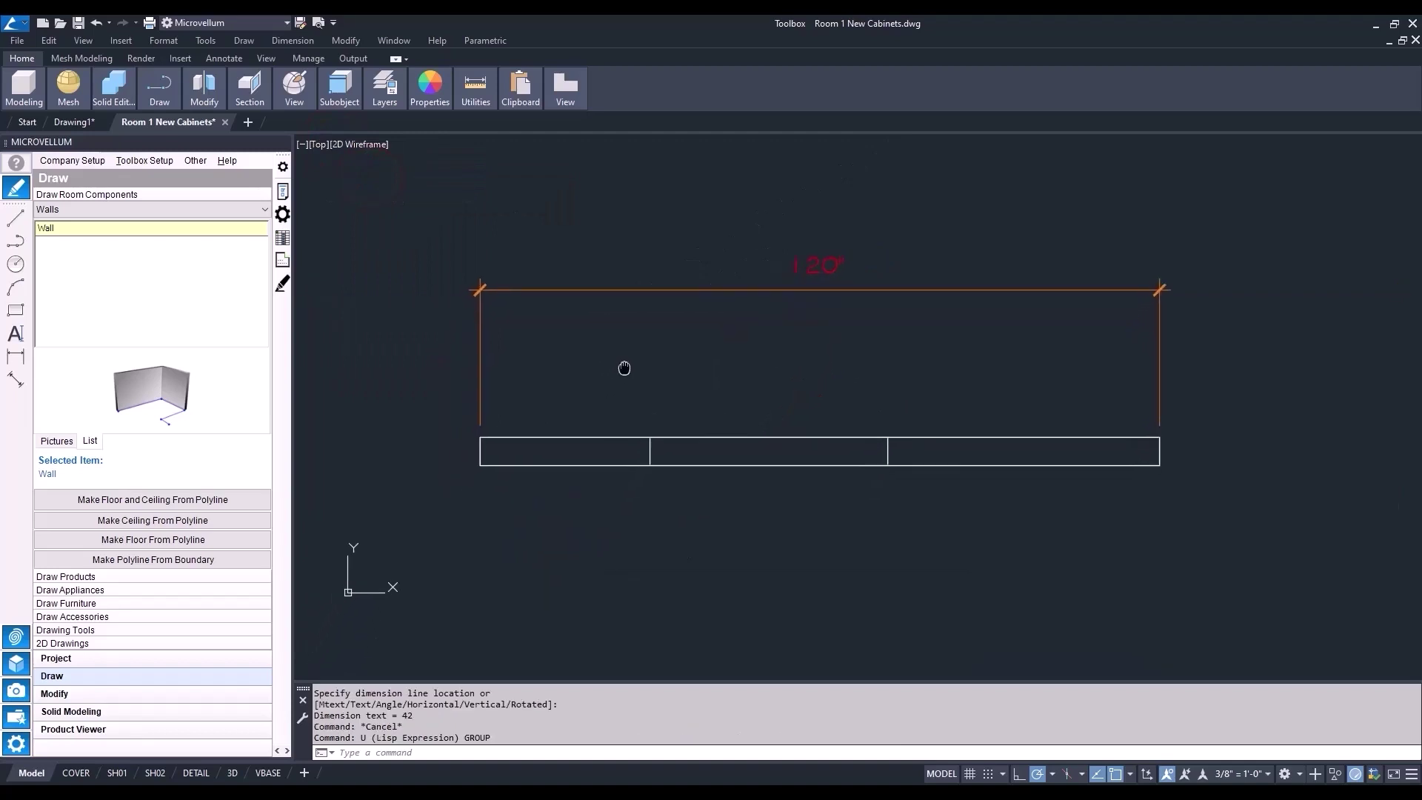
pyautogui.moveTo(625, 368); pyautogui.dragTo(639, 326, button='middle')
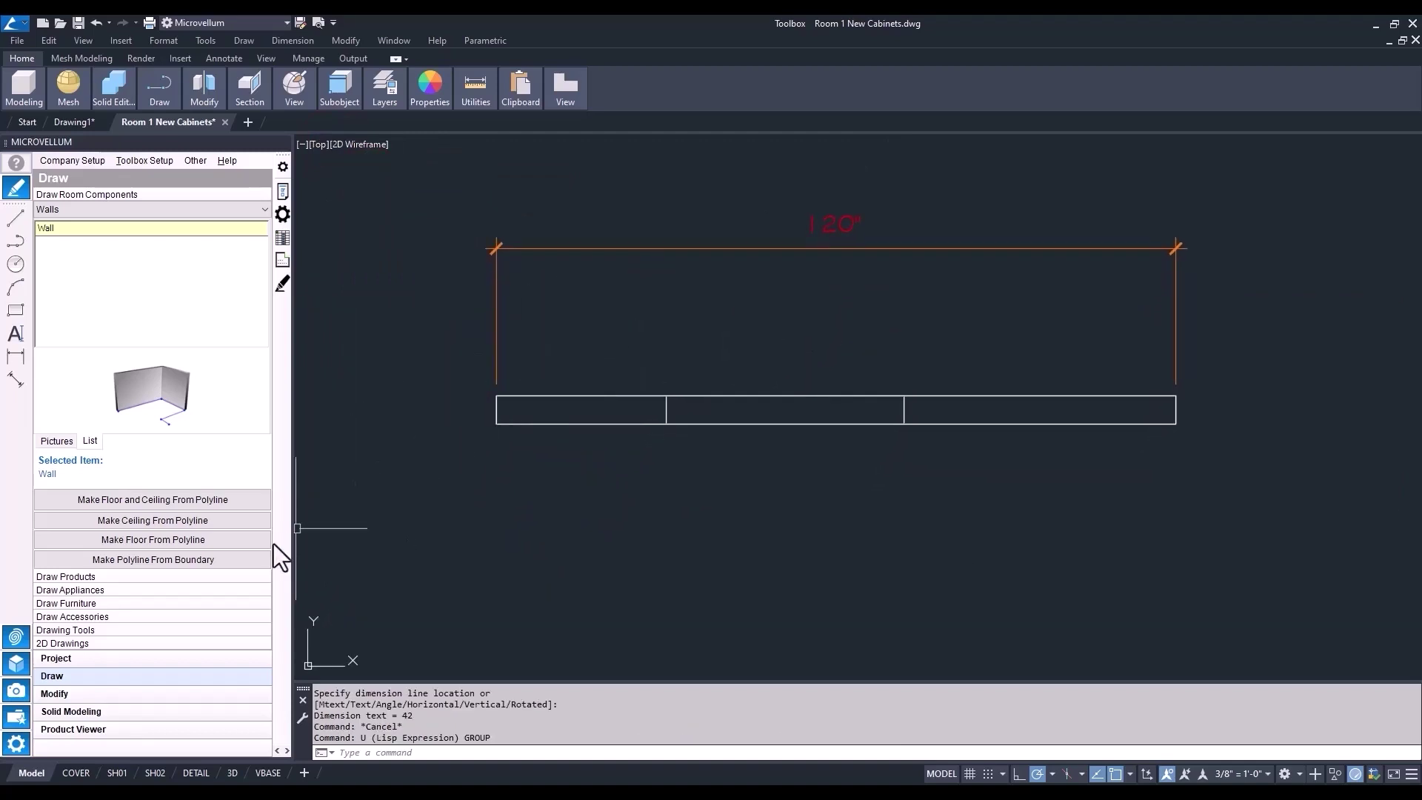
# Step: Pick Tall 2 Door from Frameless Cabinetry > Tall Cabinets in the Draw palette
pyautogui.click(183, 573)
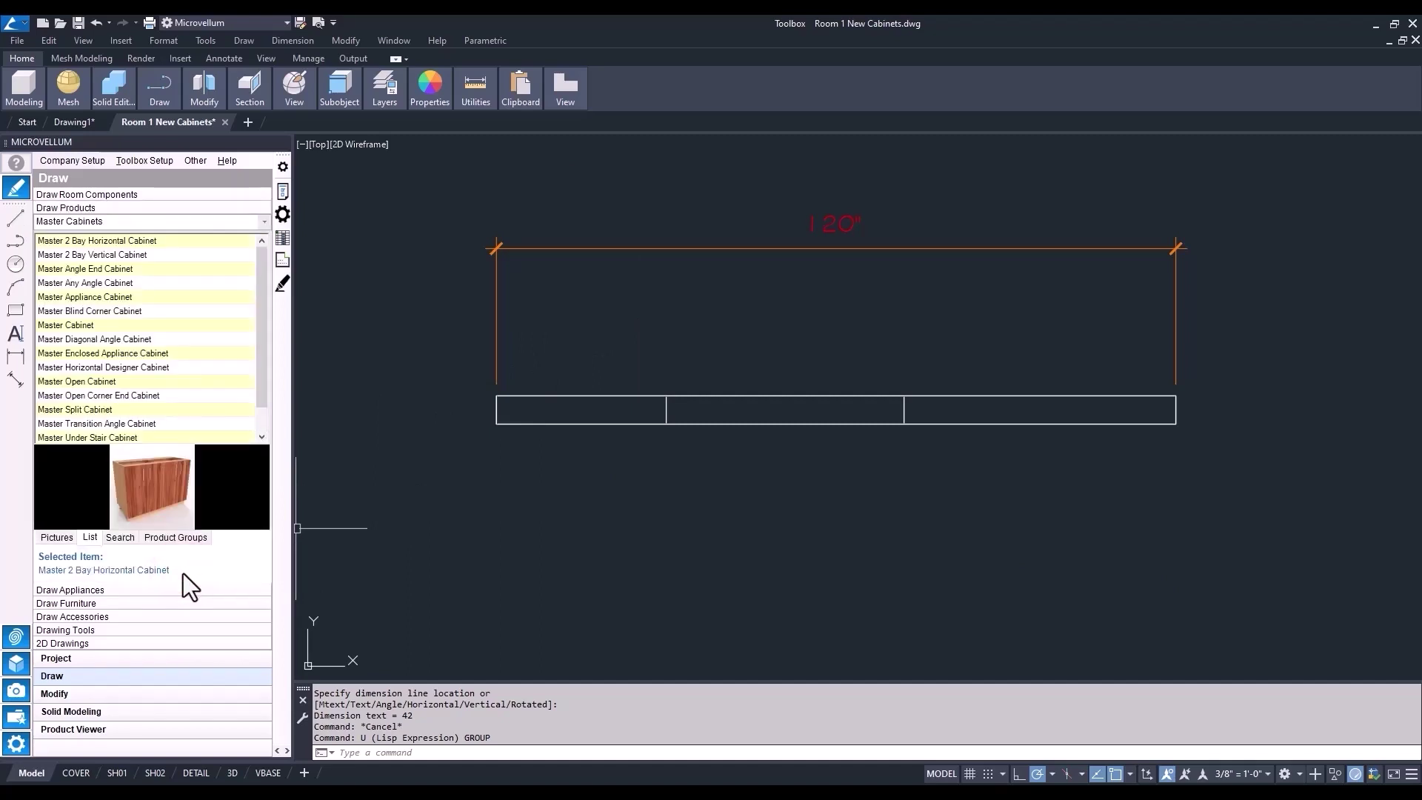
pyautogui.click(264, 222)
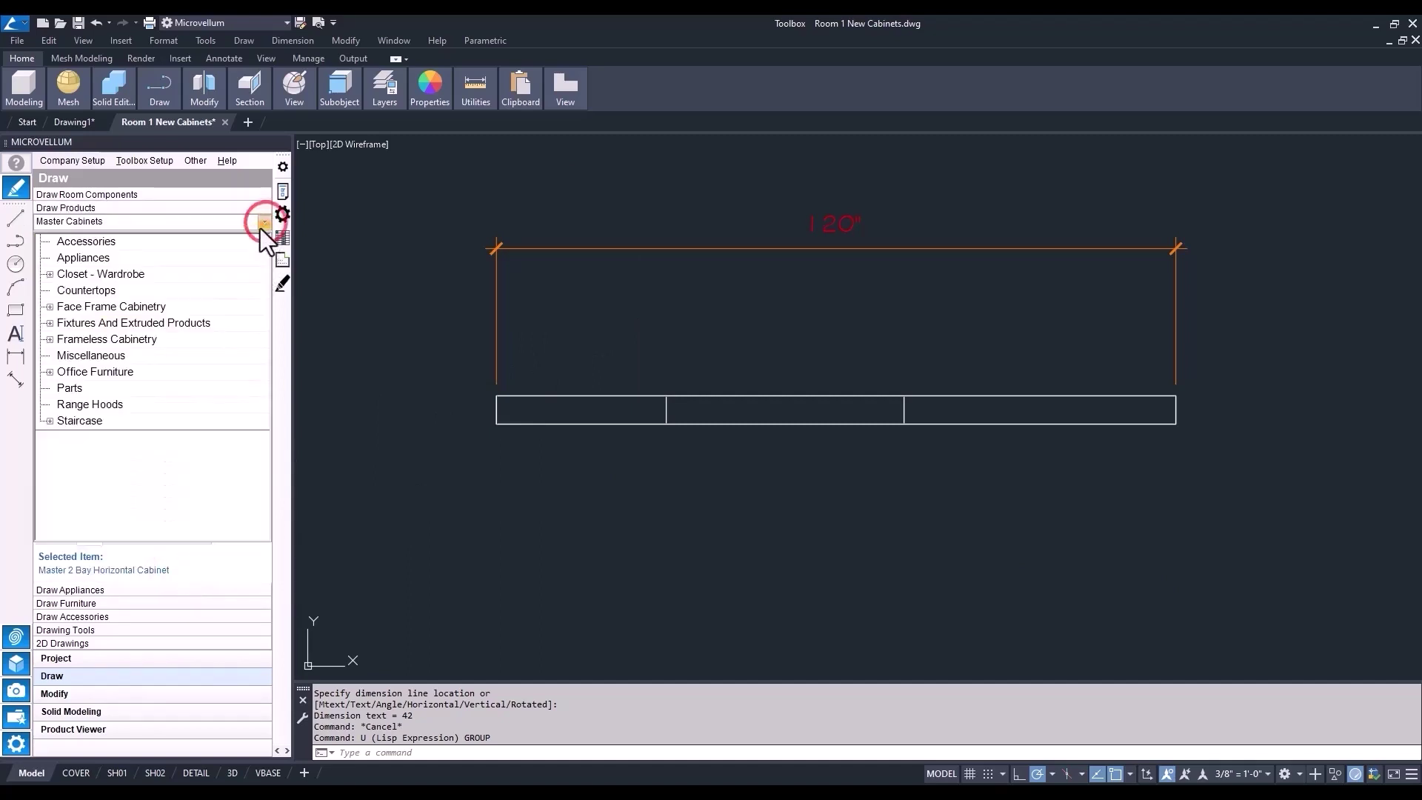
pyautogui.click(49, 339)
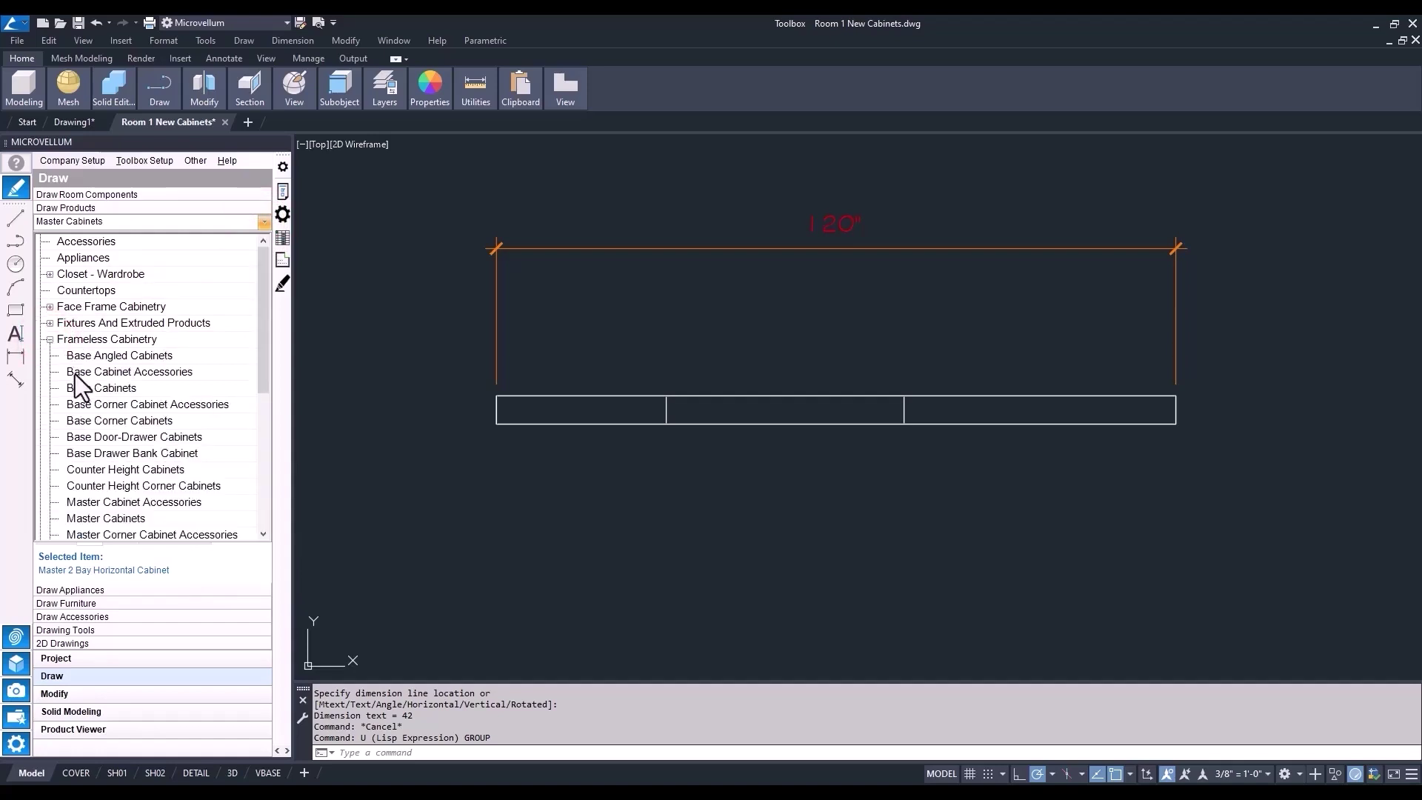
pyautogui.scroll(-1, 83, 420)
pyautogui.scroll(-1, 83, 422)
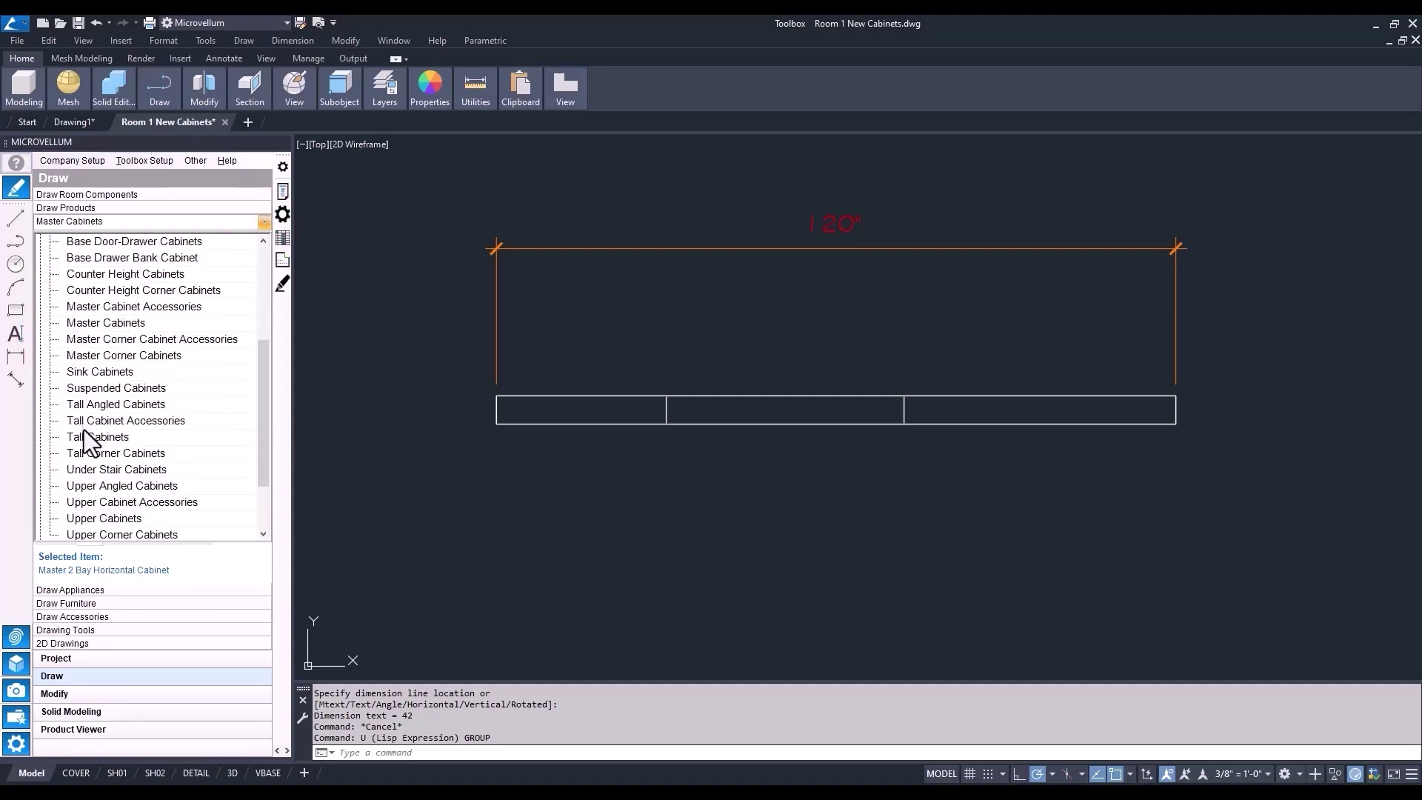
pyautogui.click(84, 434)
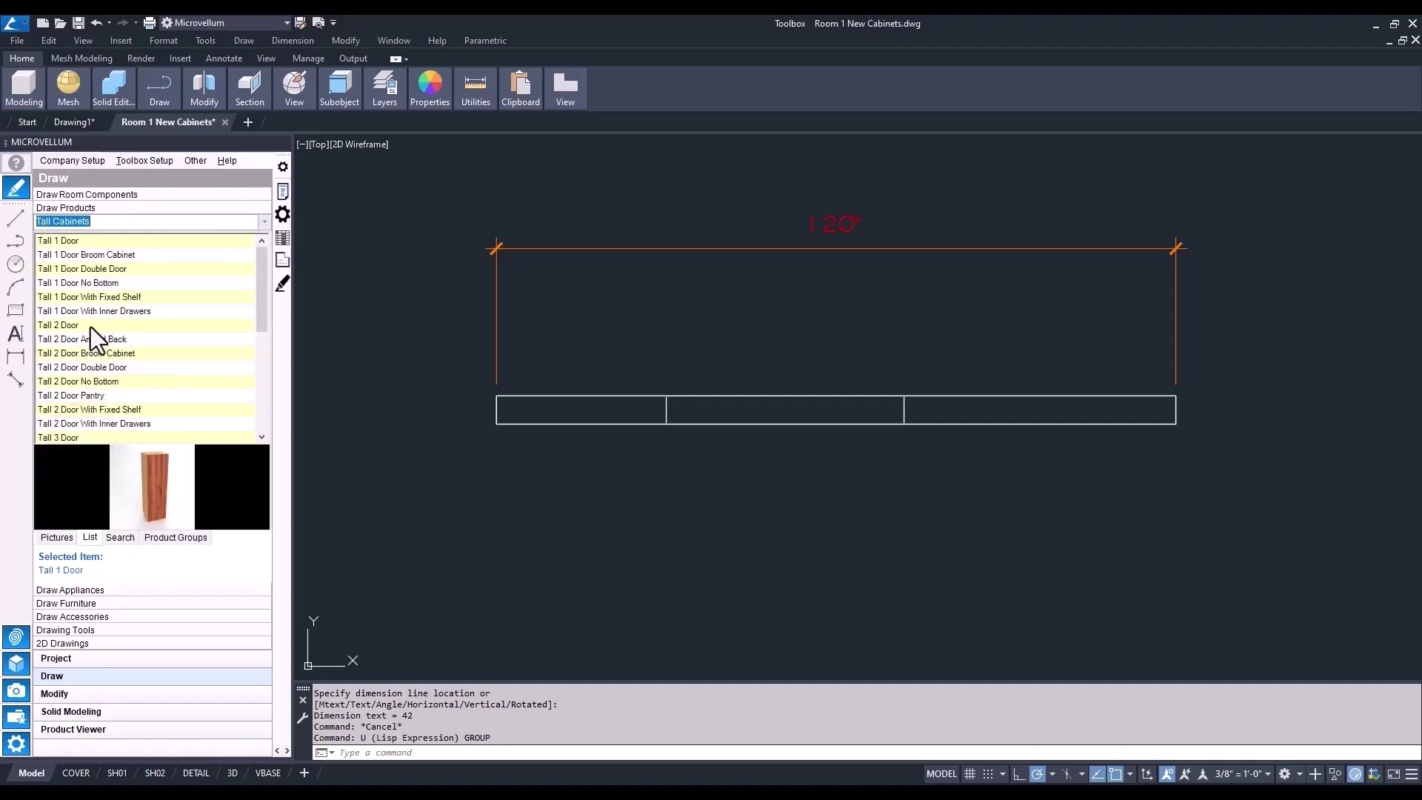
pyautogui.click(90, 327)
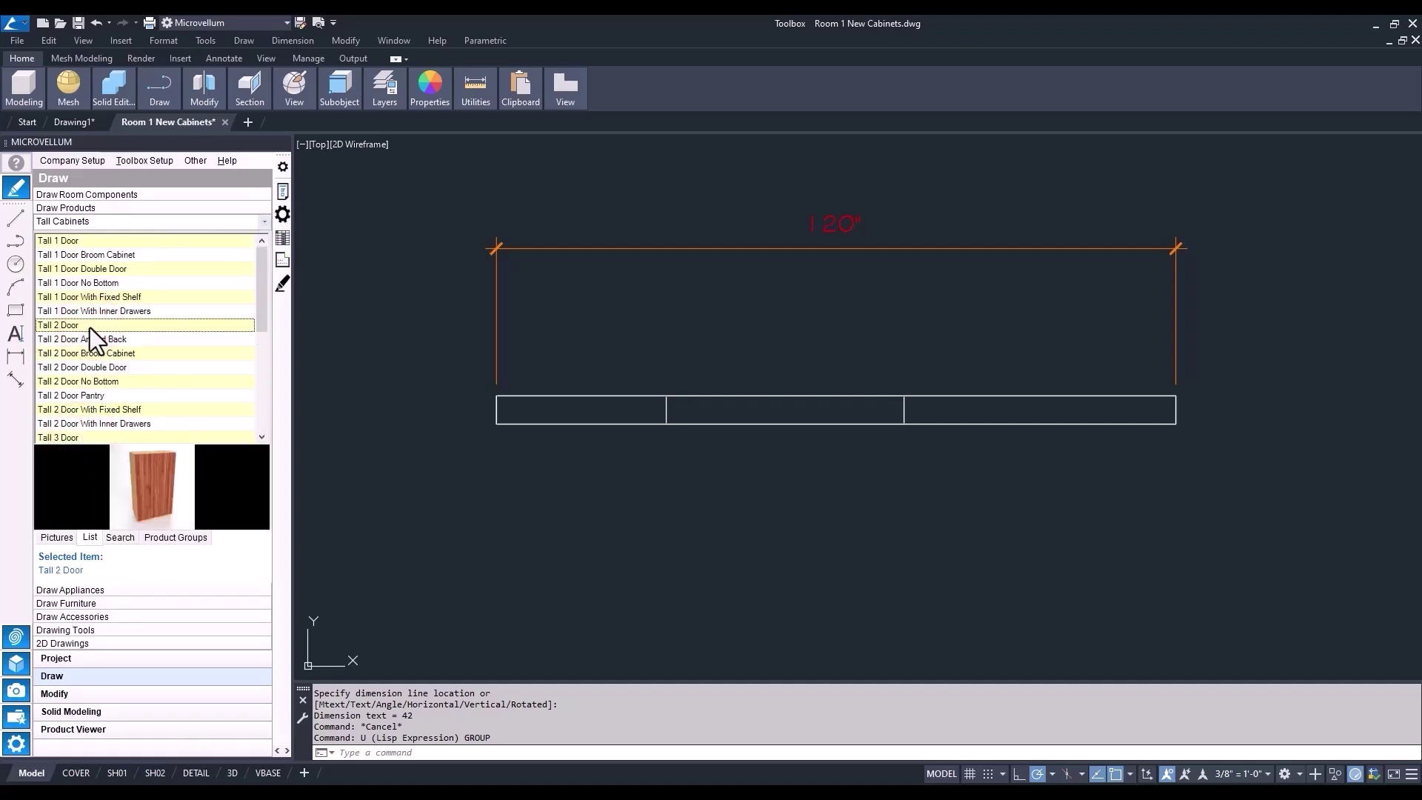
# Step: Place Tall 2 Door on the 120 wall, anchored left, and confirm its location
pyautogui.rightClick(90, 328)
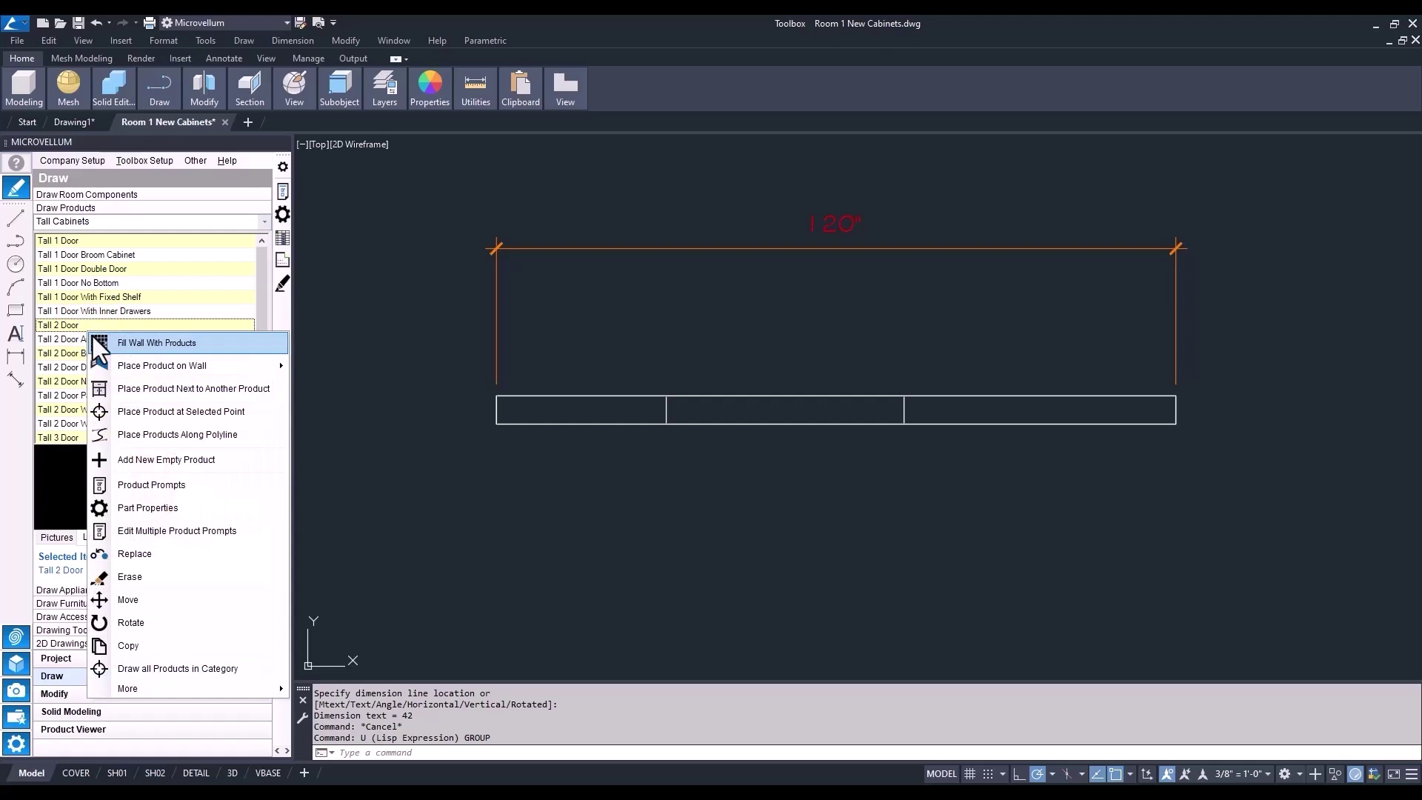
pyautogui.moveTo(163, 366)
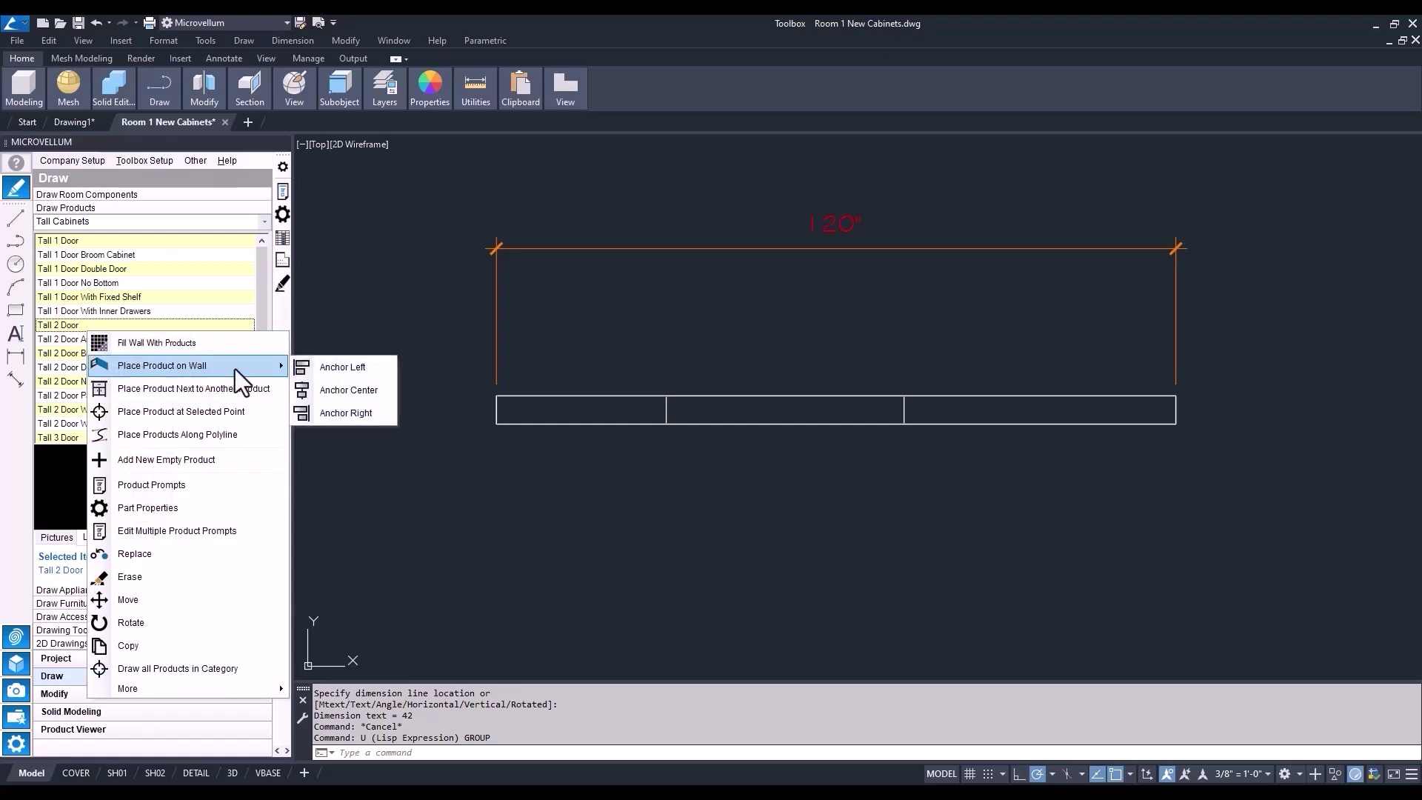
pyautogui.click(319, 368)
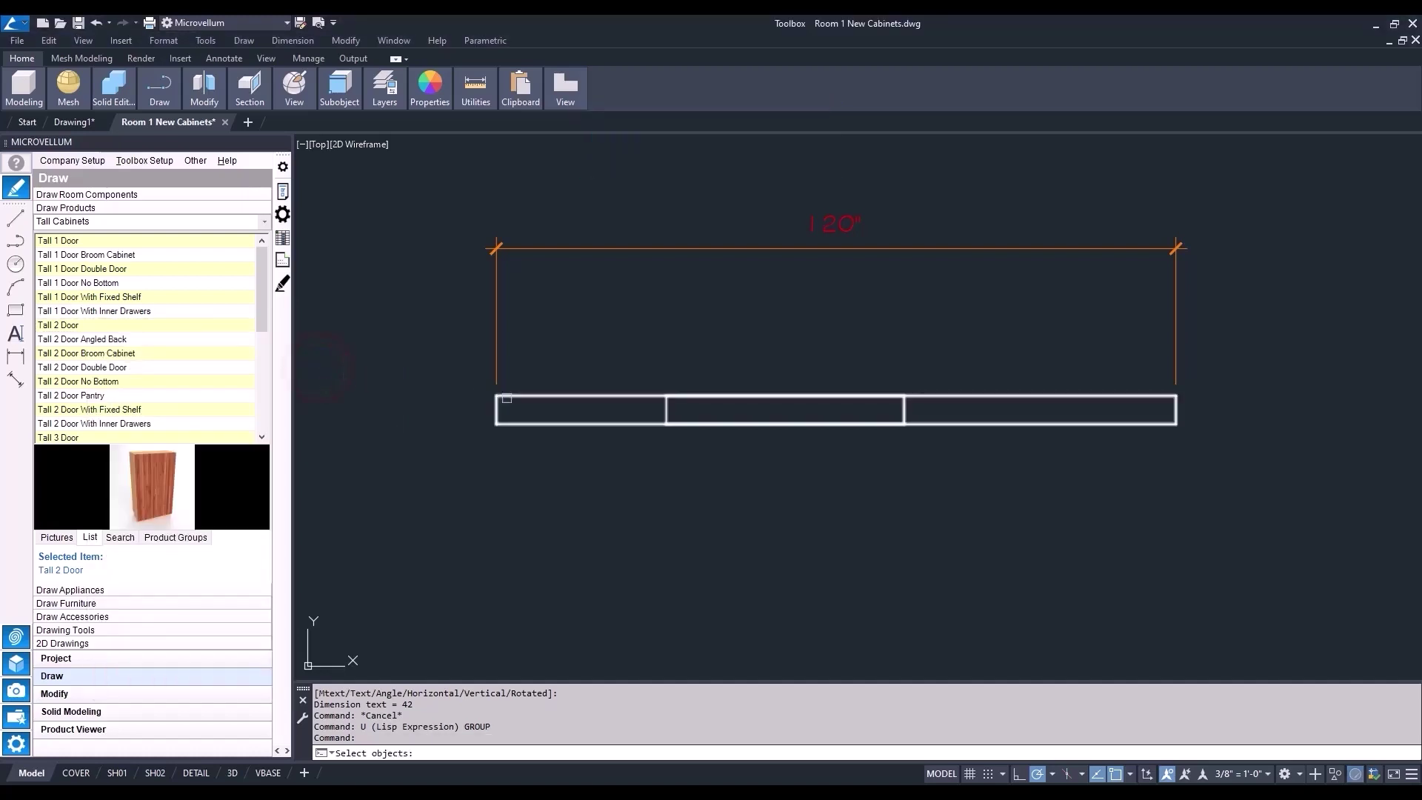
pyautogui.click(529, 423)
pyautogui.press('Return')
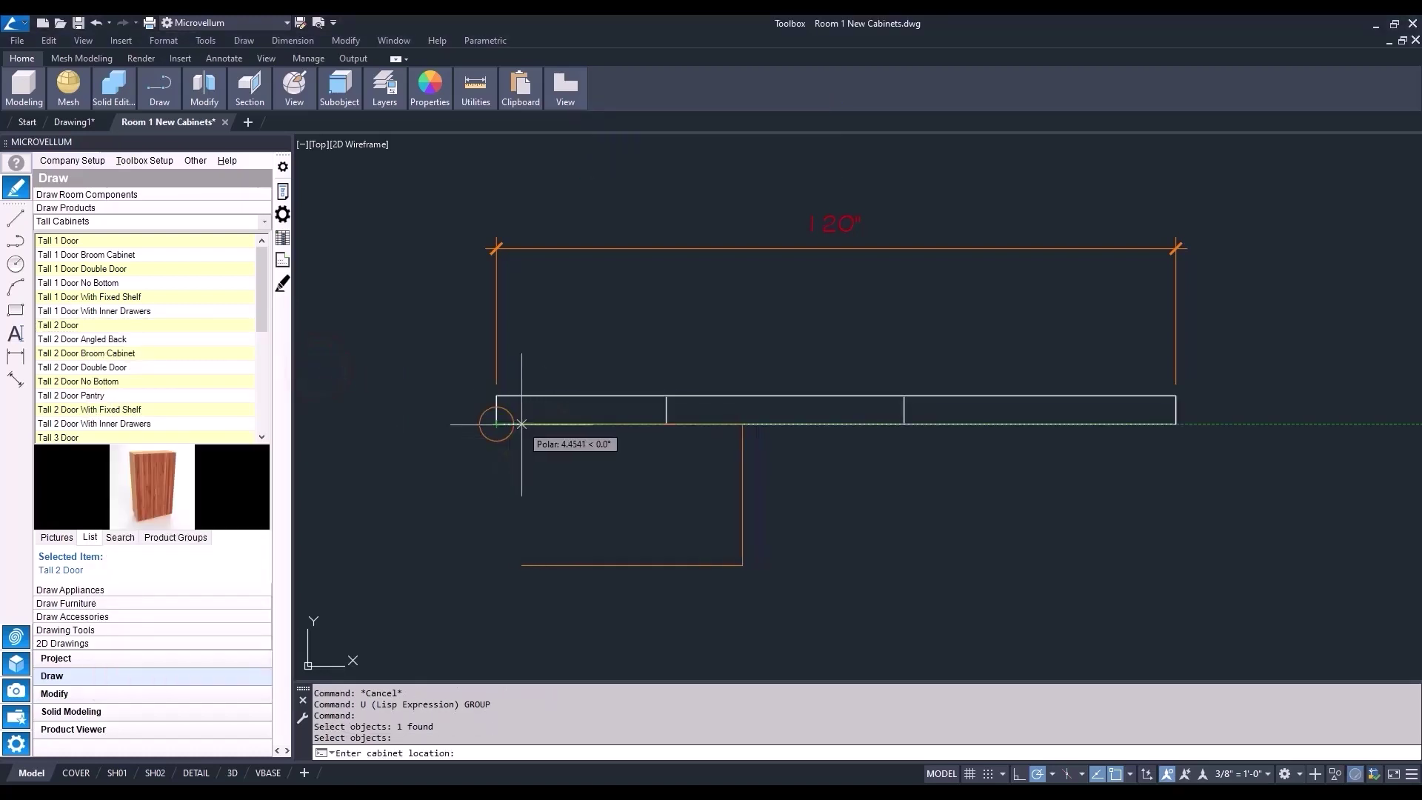
pyautogui.write('1')
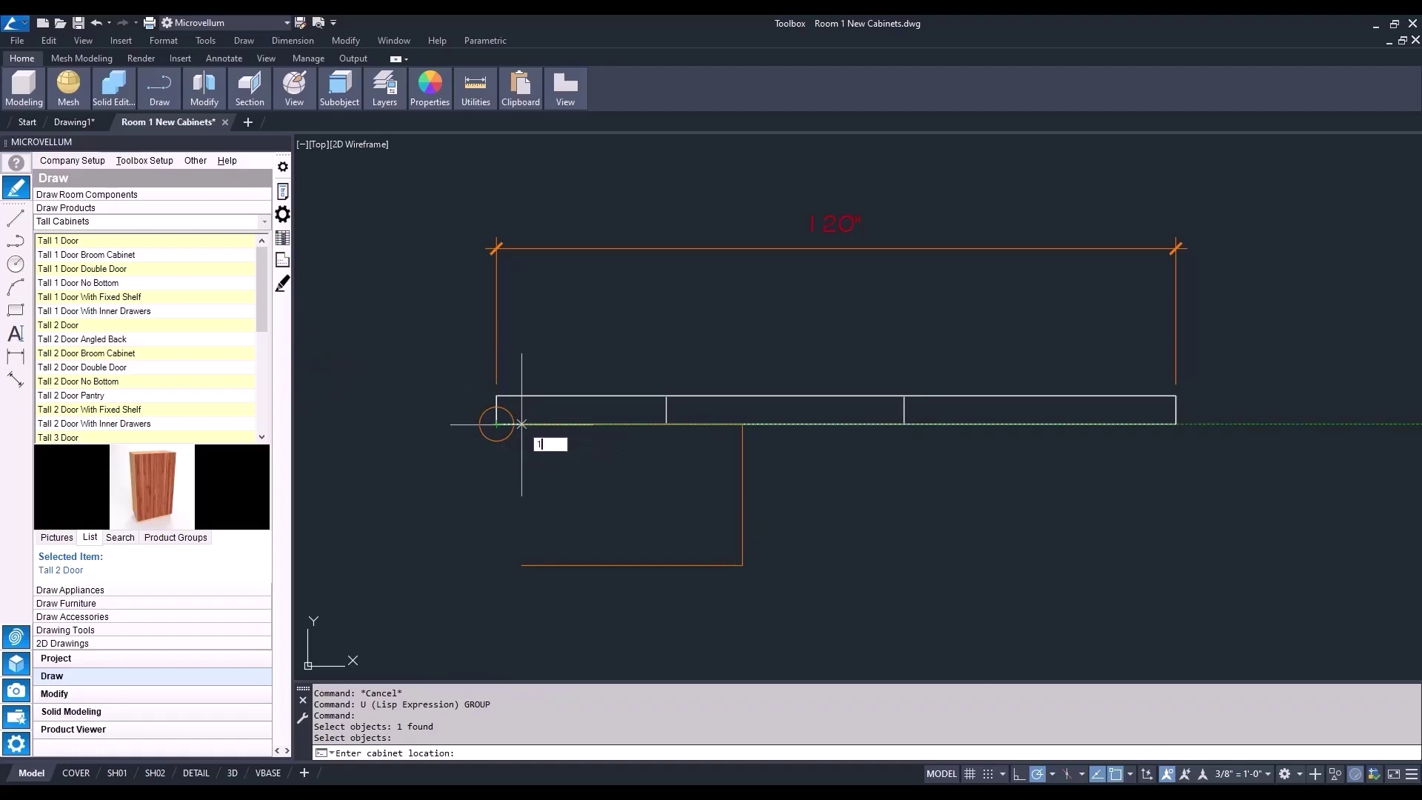
pyautogui.press('Return')
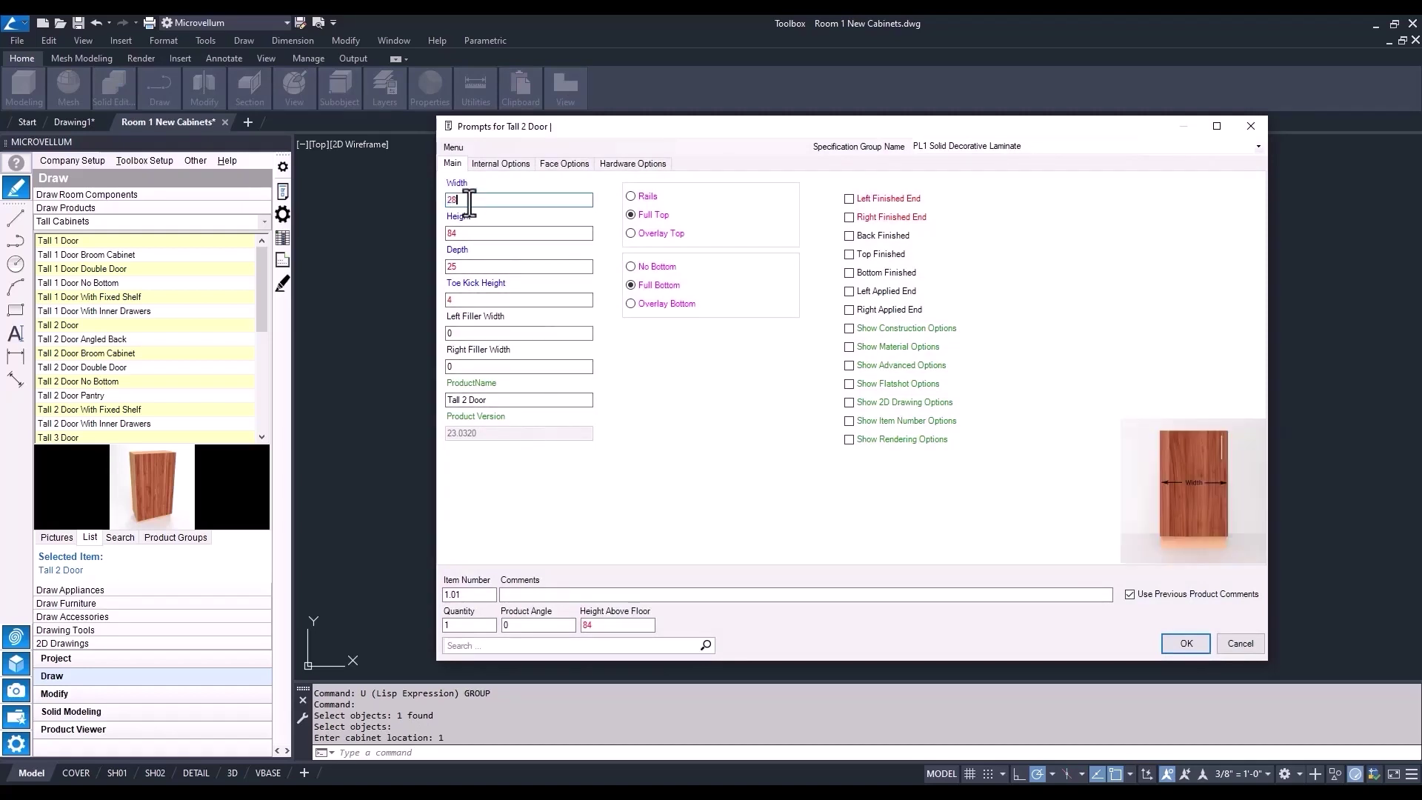
# Step: Make the left and right ends finished and set Finished End Scribe Left to .5
pyautogui.click(850, 199)
pyautogui.click(850, 217)
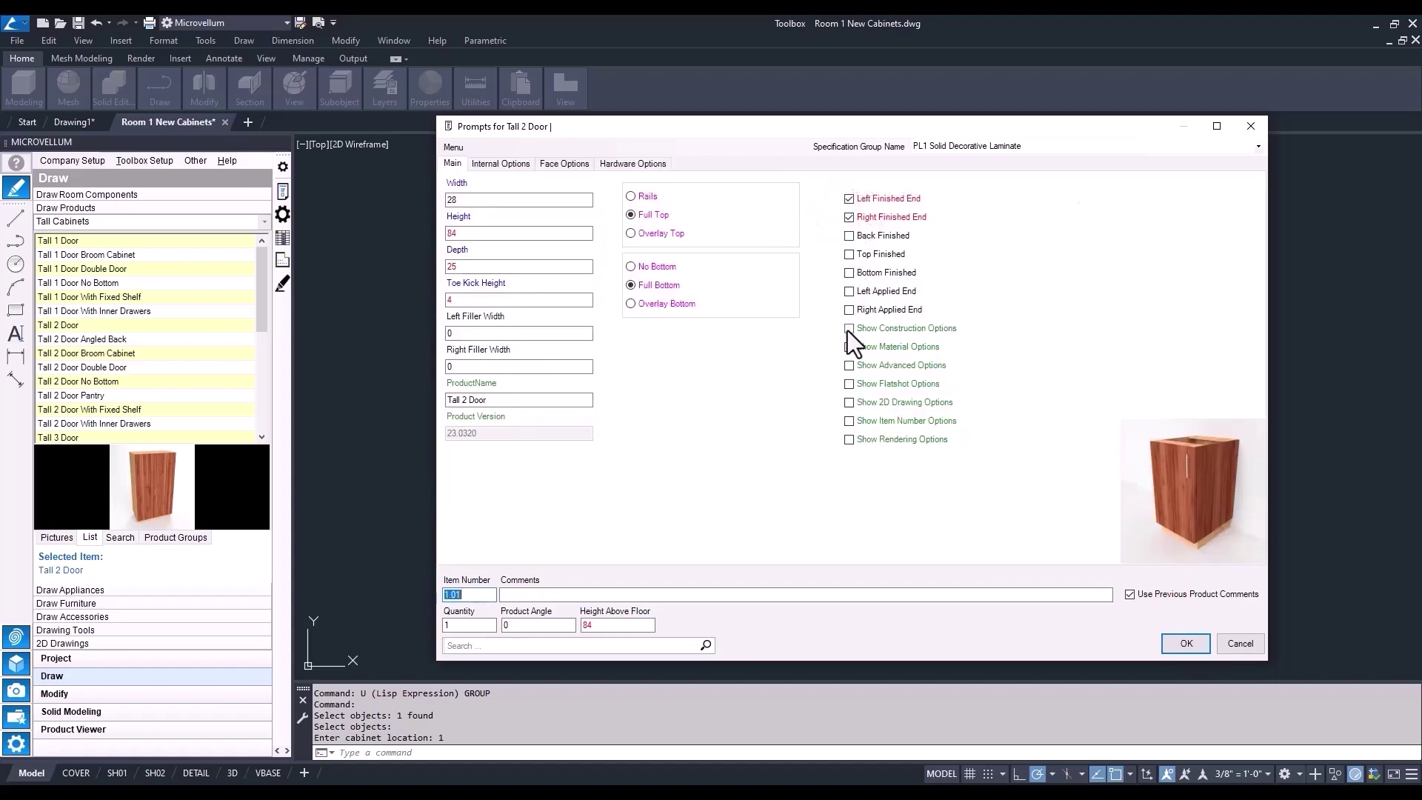
pyautogui.click(849, 329)
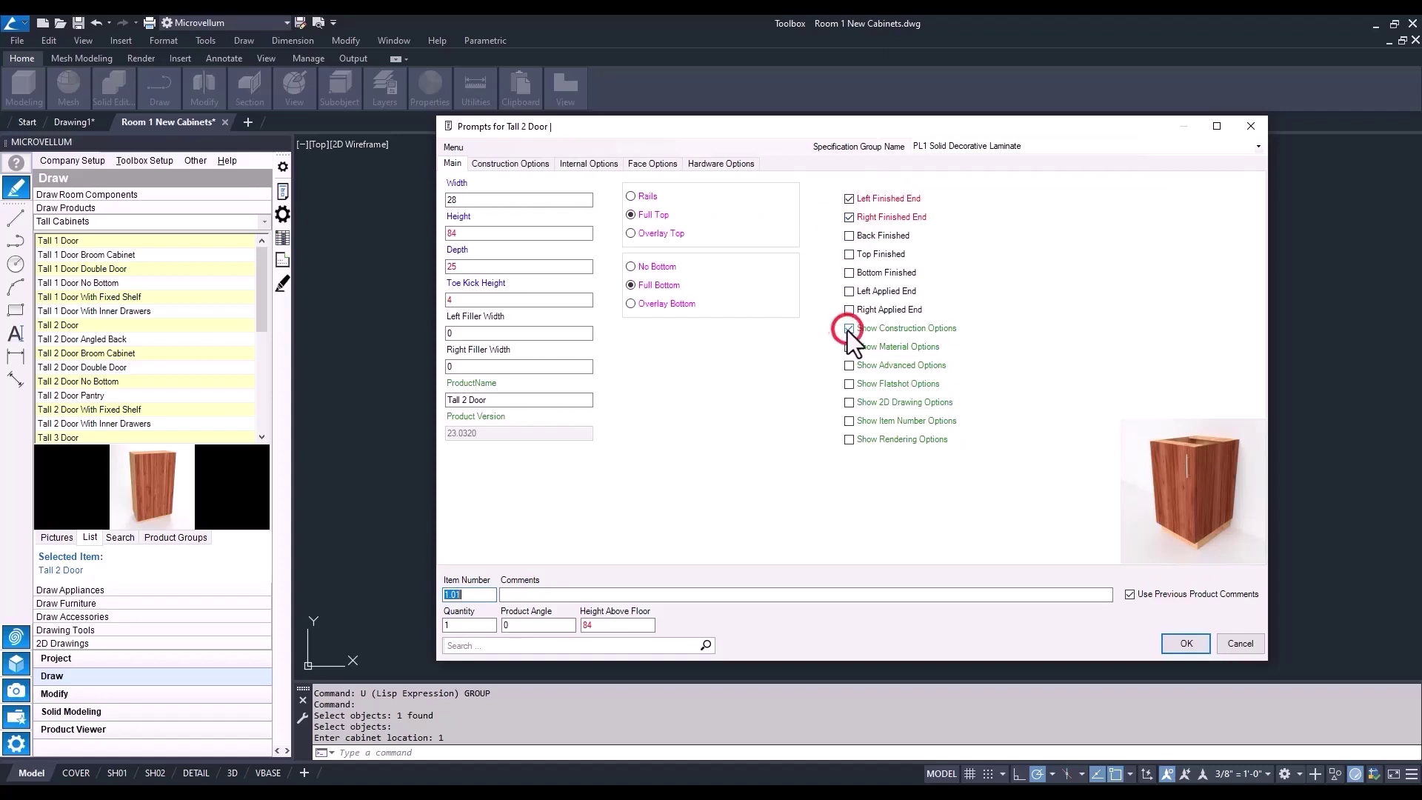
pyautogui.click(502, 159)
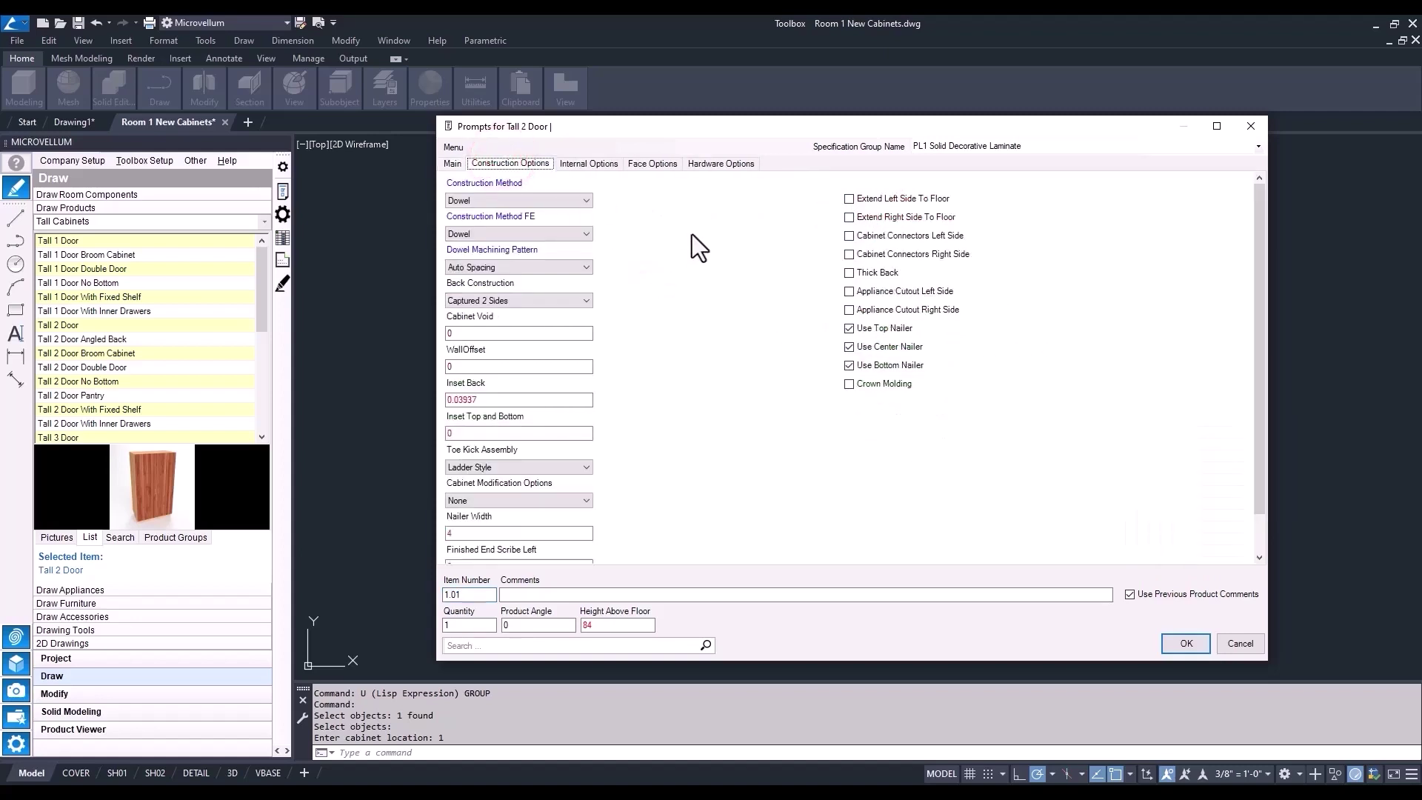
pyautogui.scroll(-1, 666, 333)
pyautogui.click(536, 523)
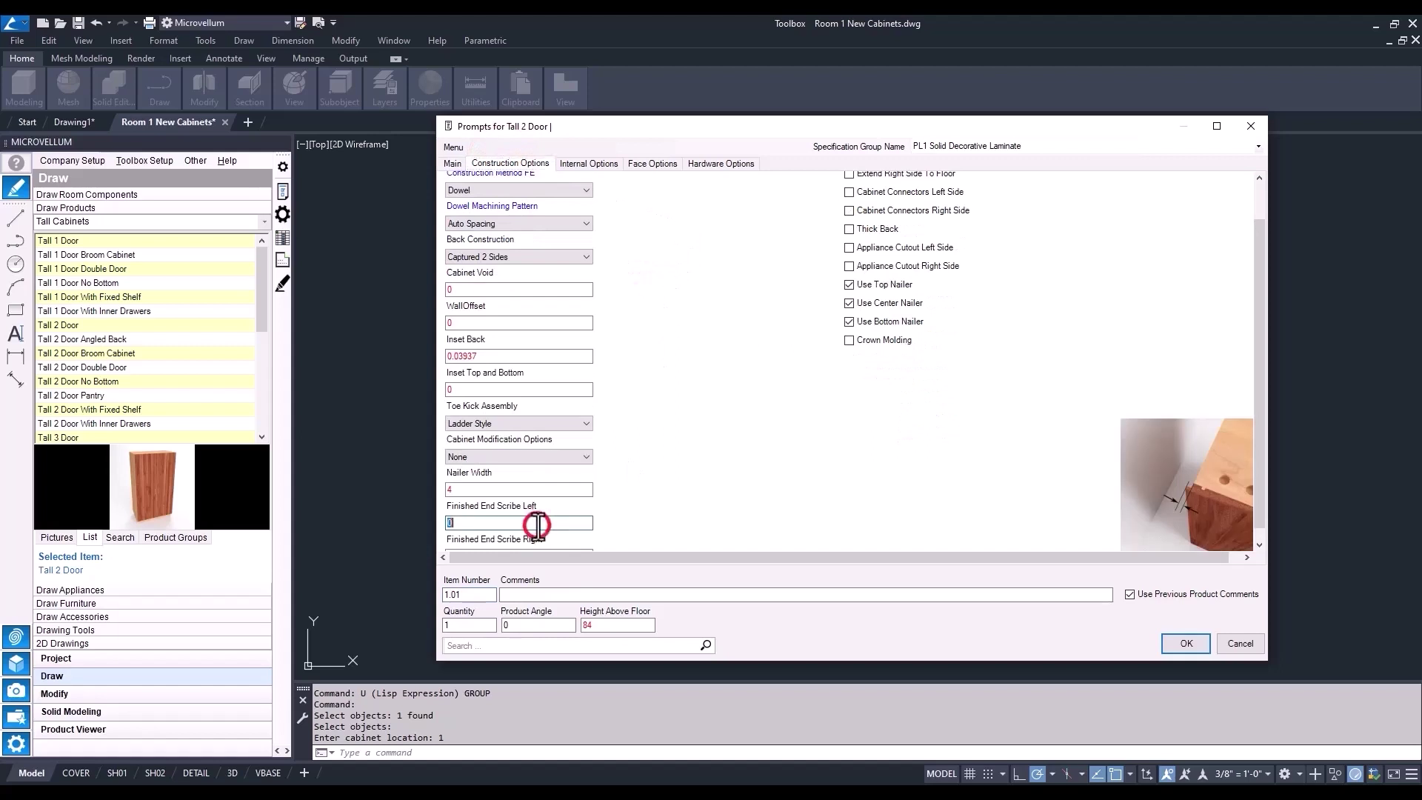
pyautogui.write('.5')
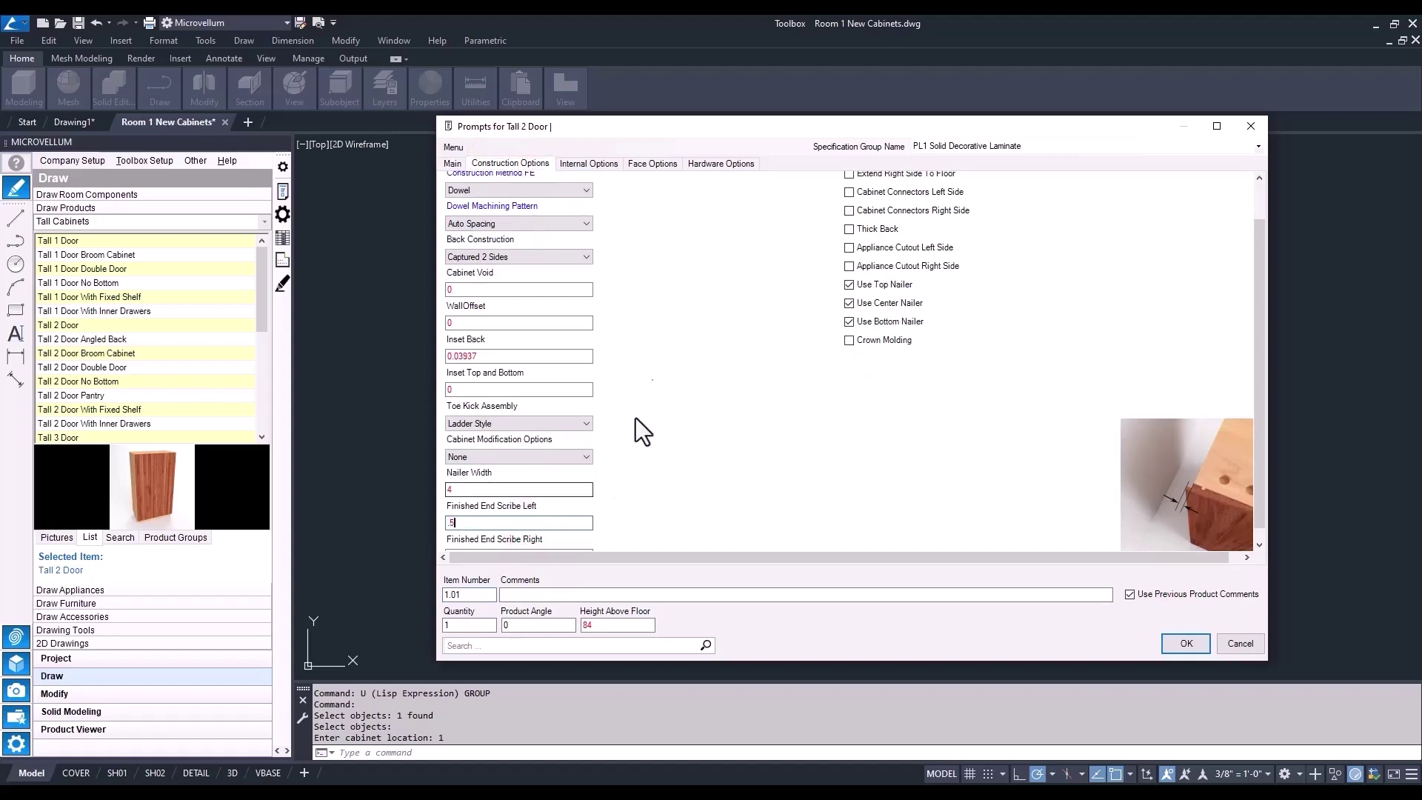
pyautogui.scroll(1, 638, 352)
pyautogui.click(575, 166)
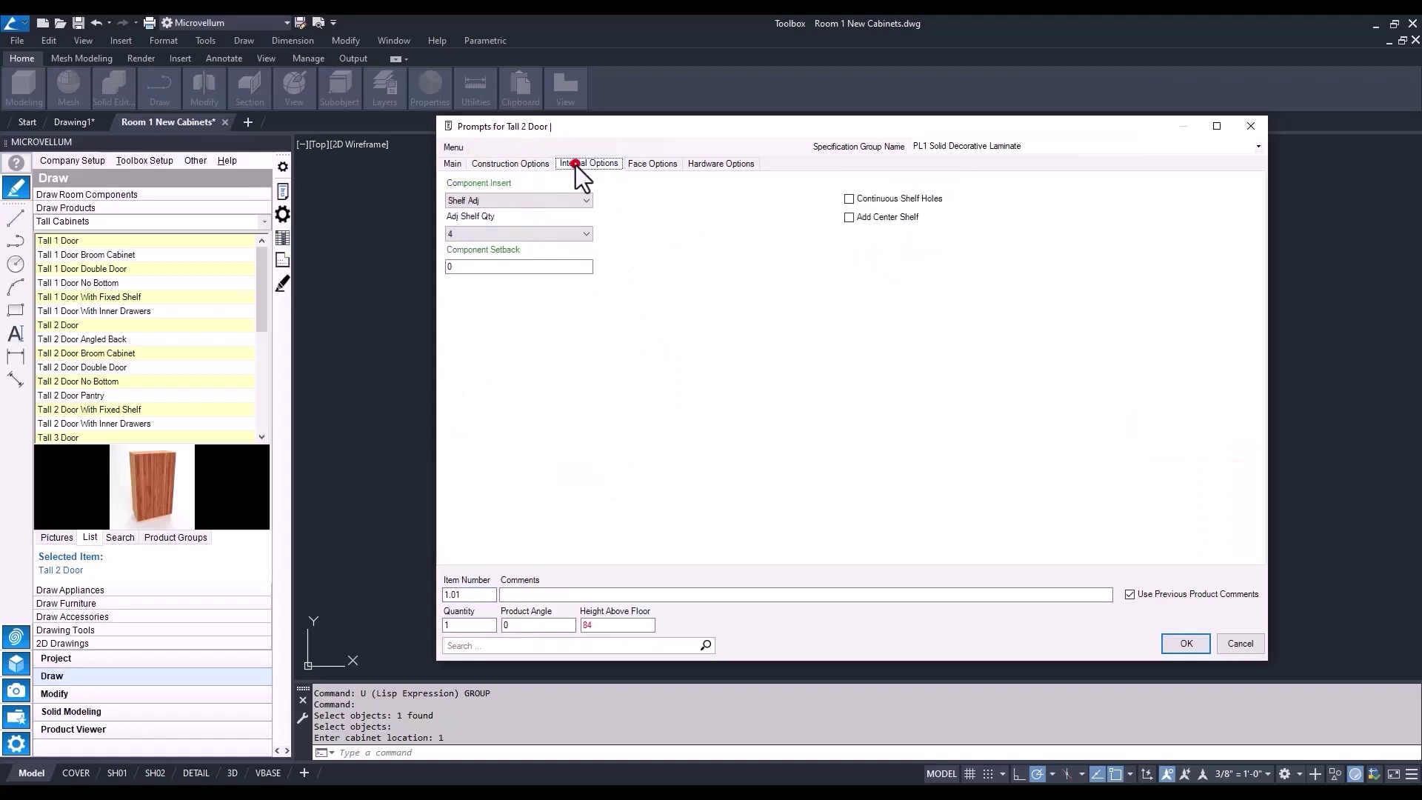
# Step: Add a center shelf, Adj and Top Adj Shelf Qty 2, and insert cabinet 1.01
pyautogui.click(848, 217)
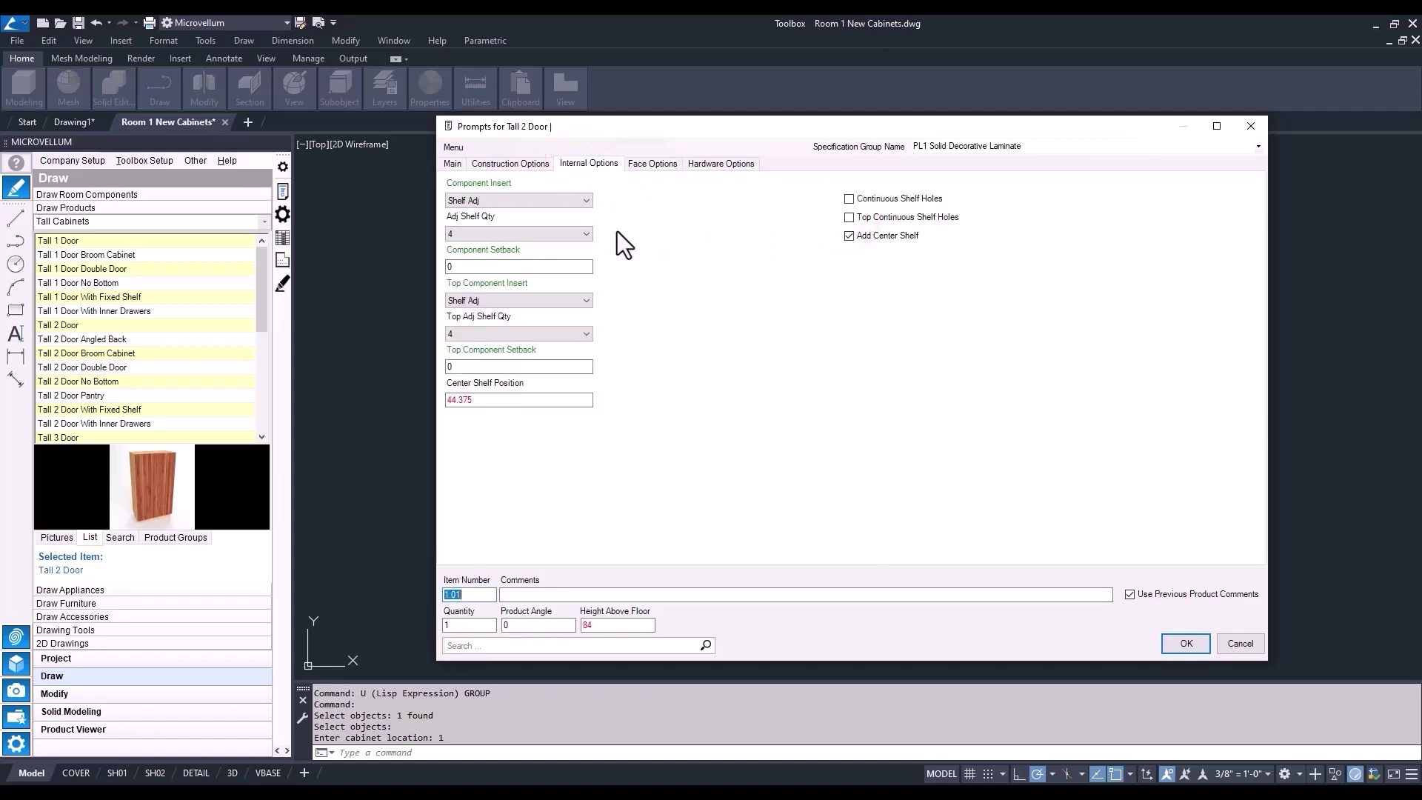
pyautogui.click(586, 232)
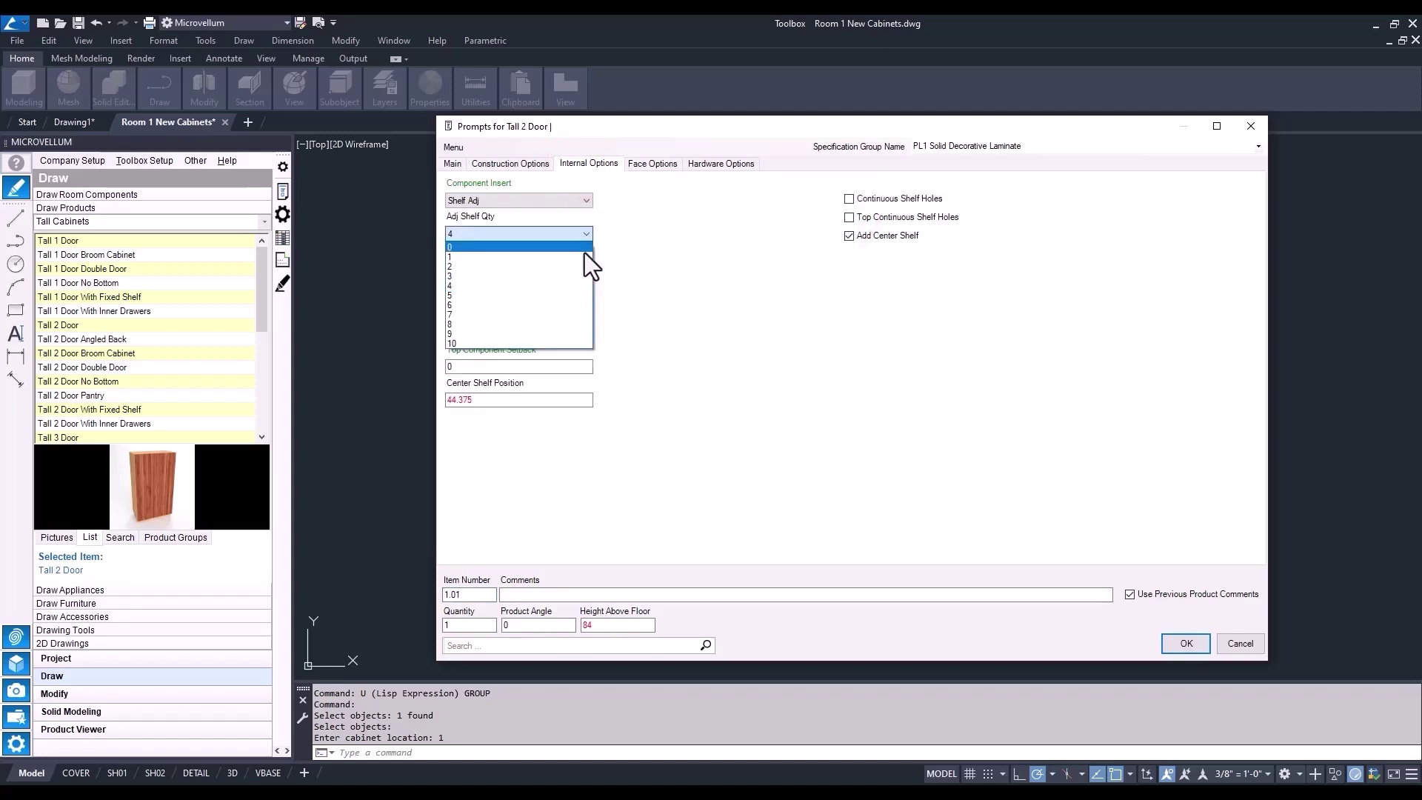
pyautogui.click(581, 265)
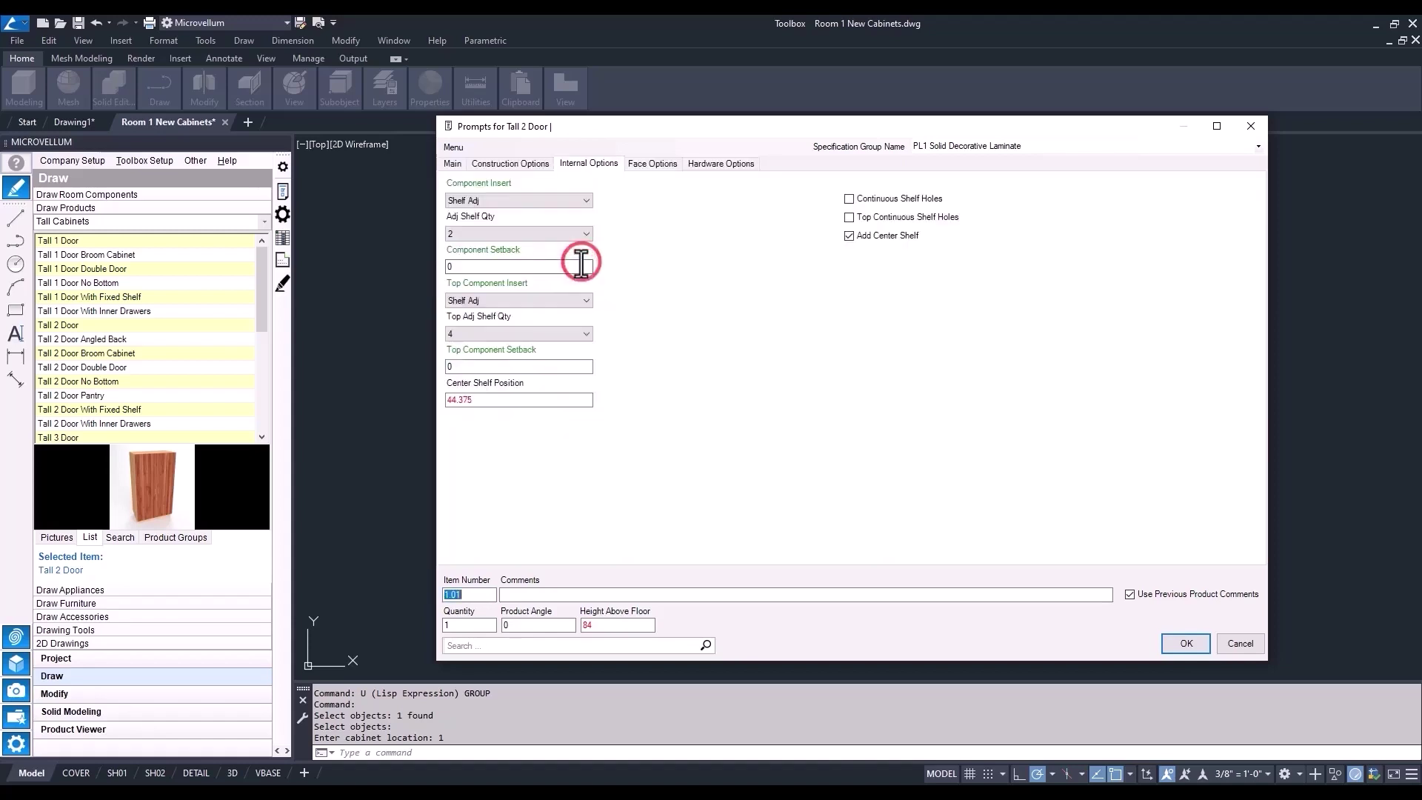
pyautogui.click(583, 335)
pyautogui.click(574, 364)
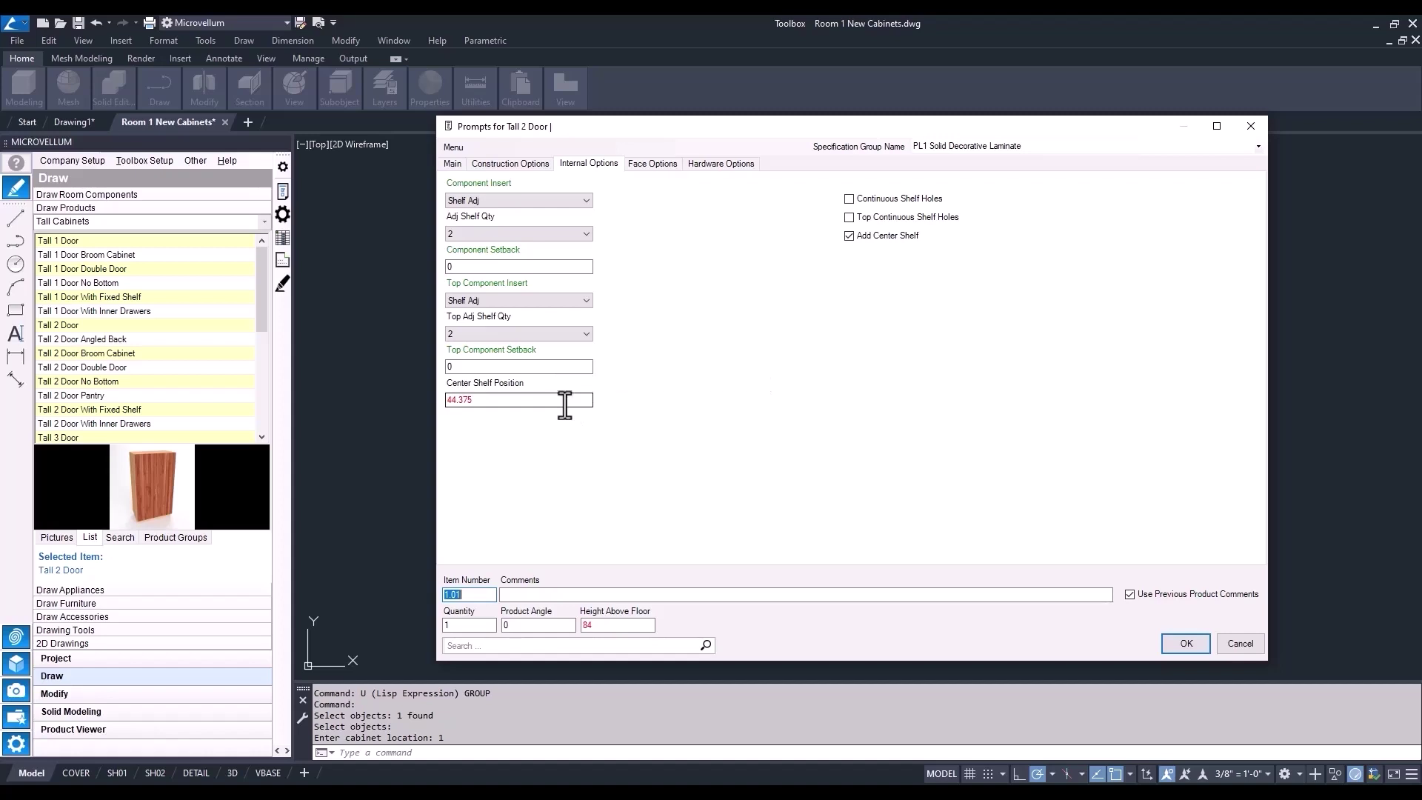
pyautogui.click(565, 402)
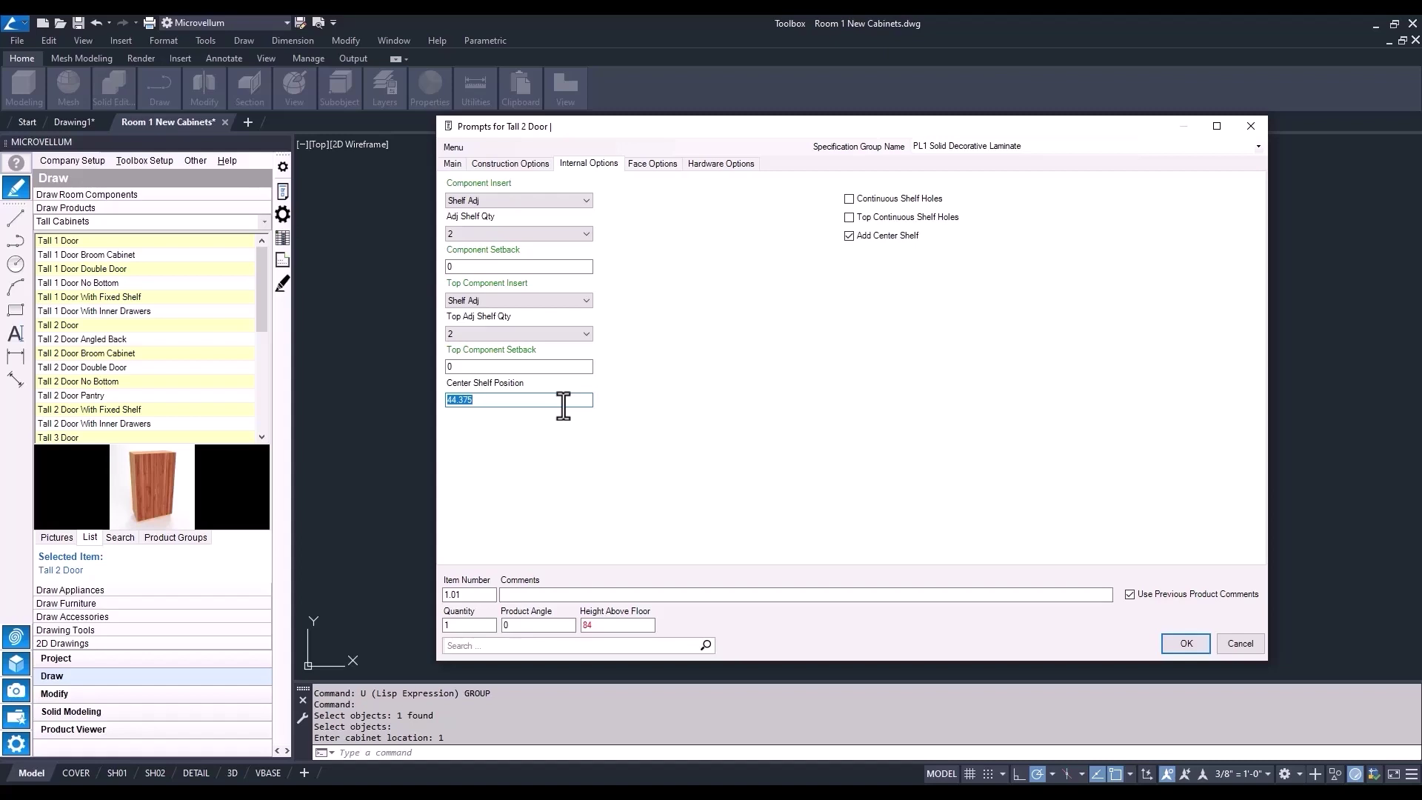
pyautogui.click(1179, 646)
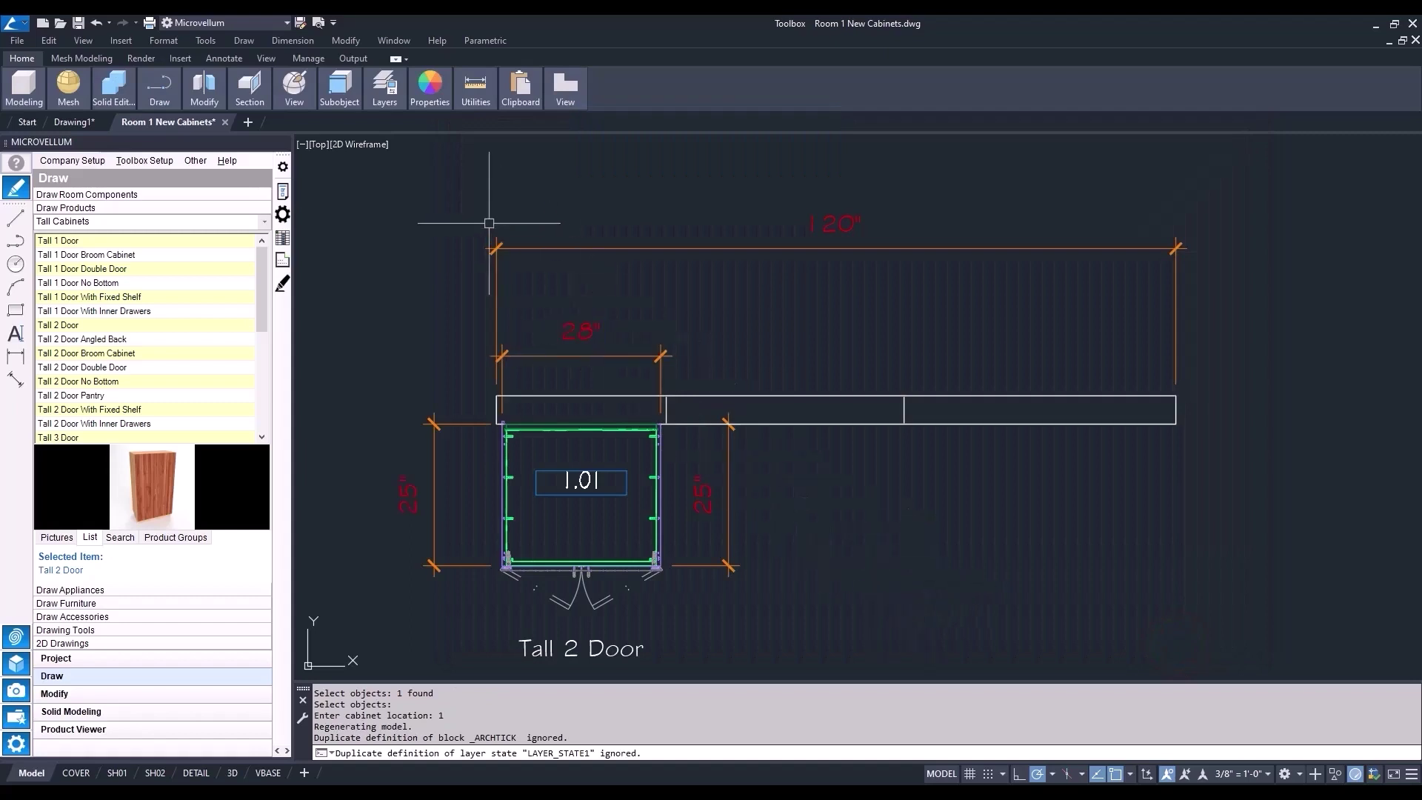
# Step: Switch to SE Isometric and pan to centre the Tall 2 Door against the wall
pyautogui.click(312, 144)
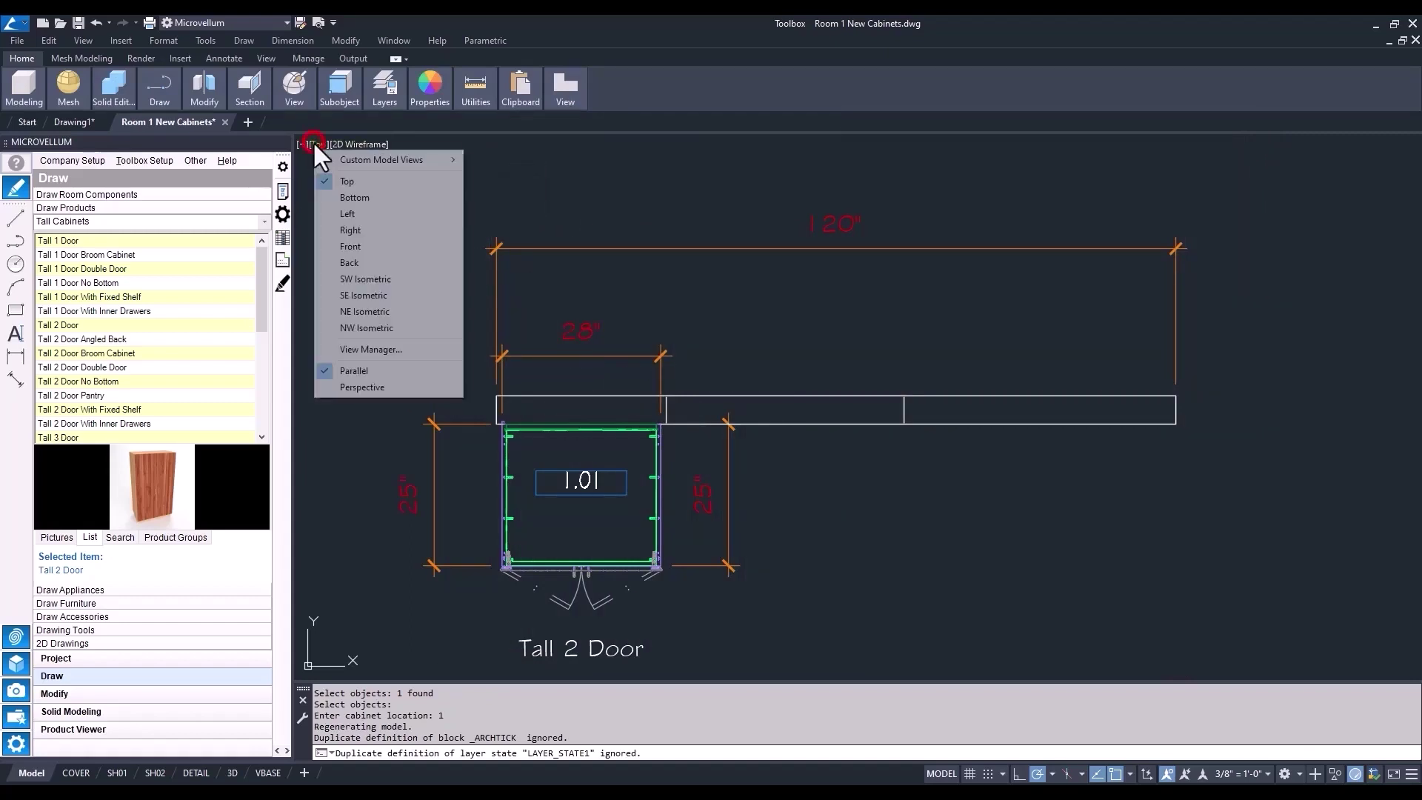
pyautogui.click(352, 293)
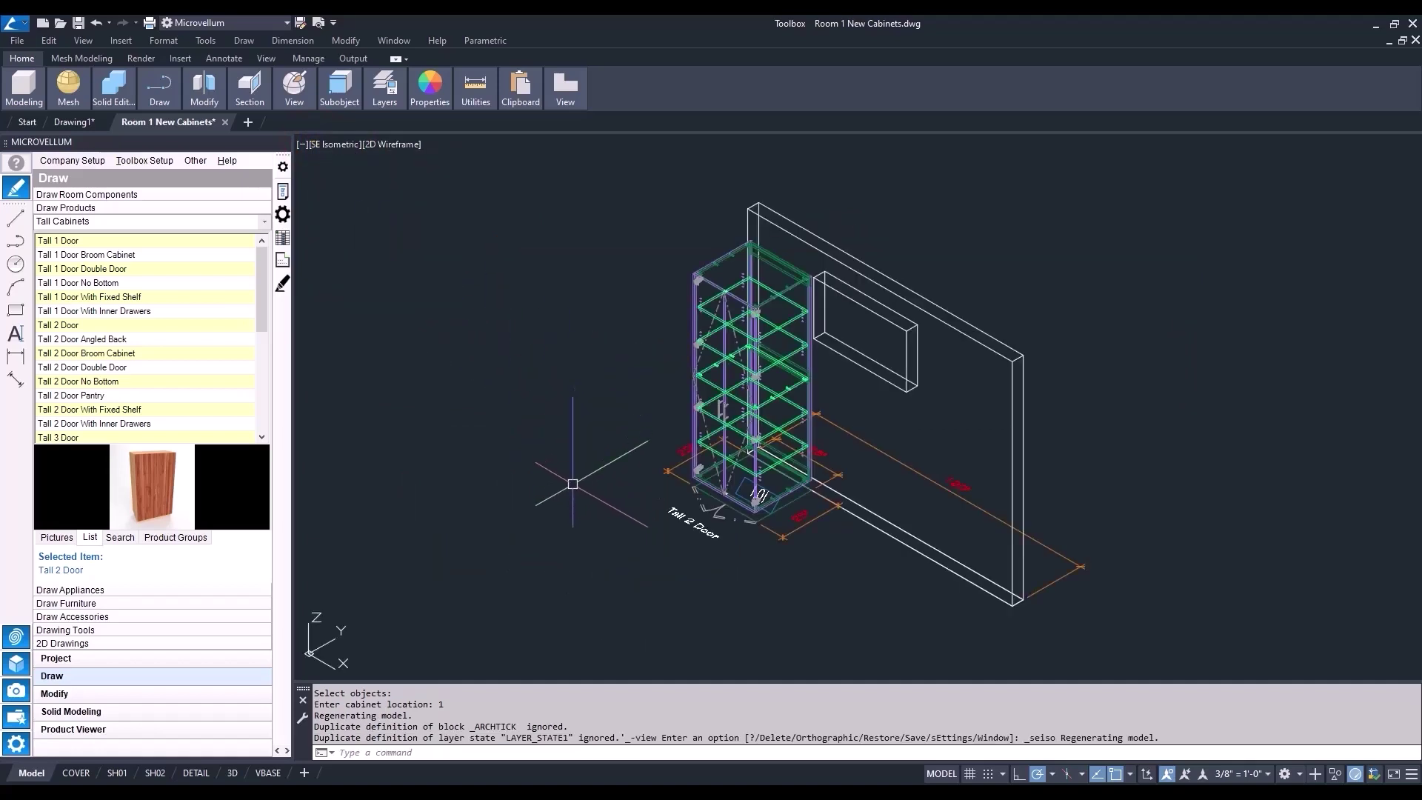
pyautogui.moveTo(729, 579); pyautogui.dragTo(681, 569, button='middle')
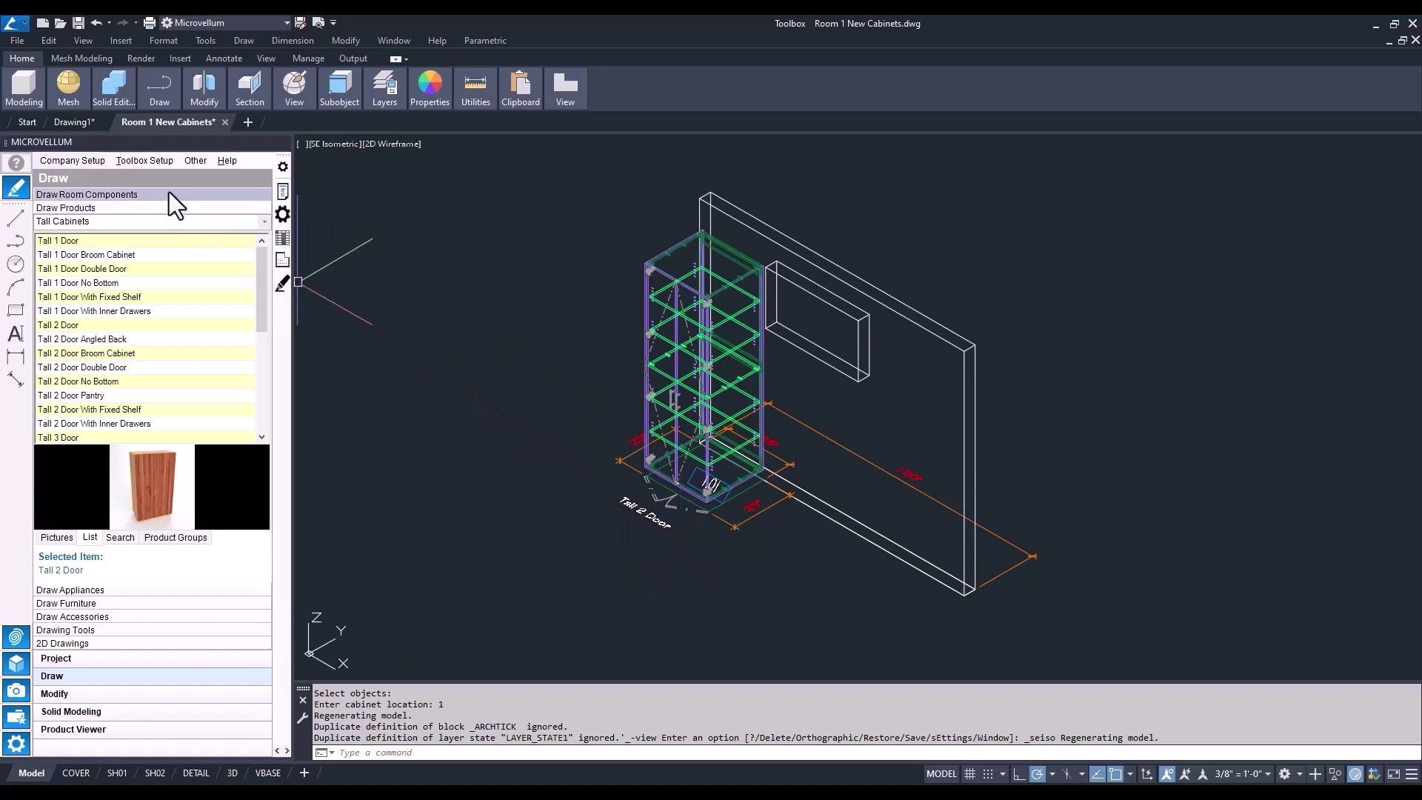
pyautogui.click(137, 160)
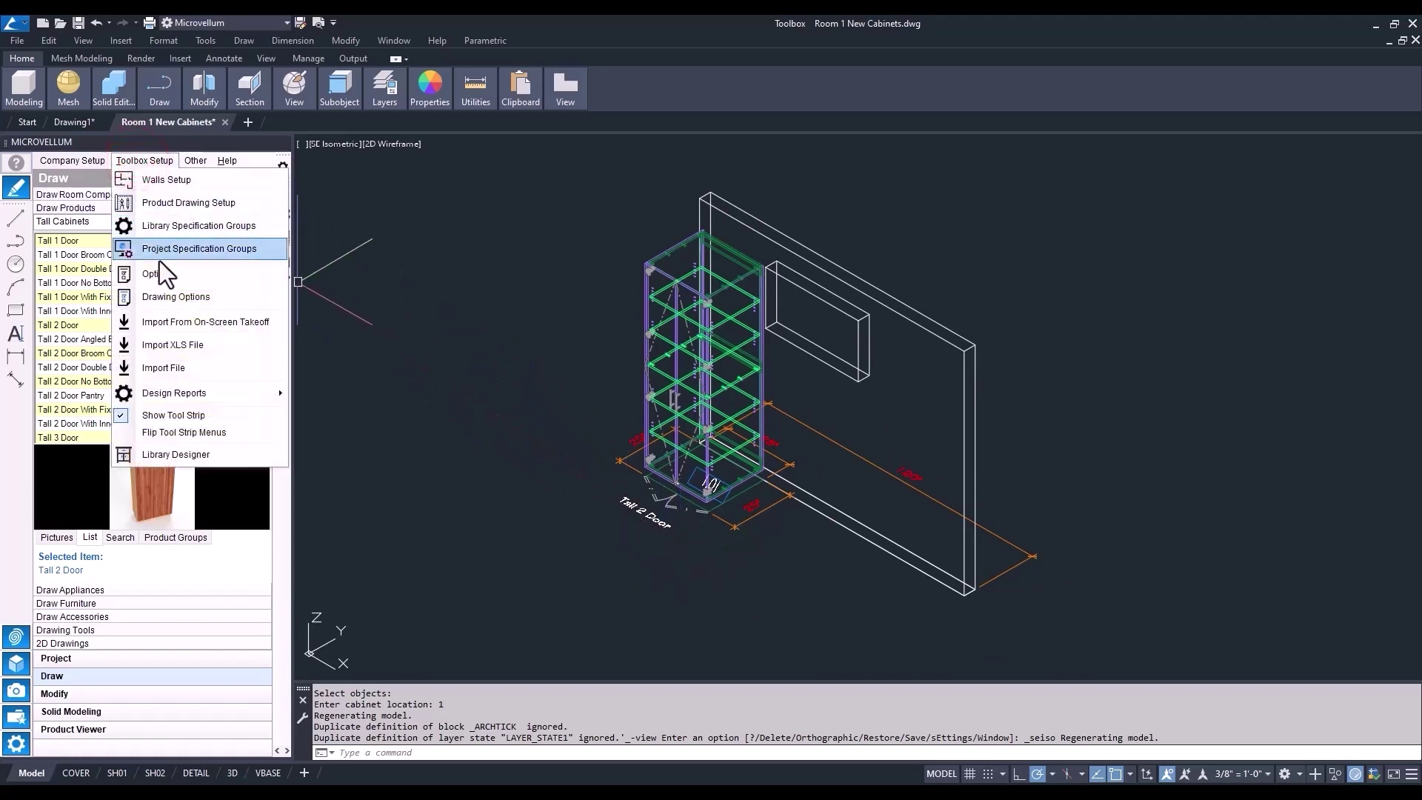
pyautogui.click(159, 277)
pyautogui.click(457, 188)
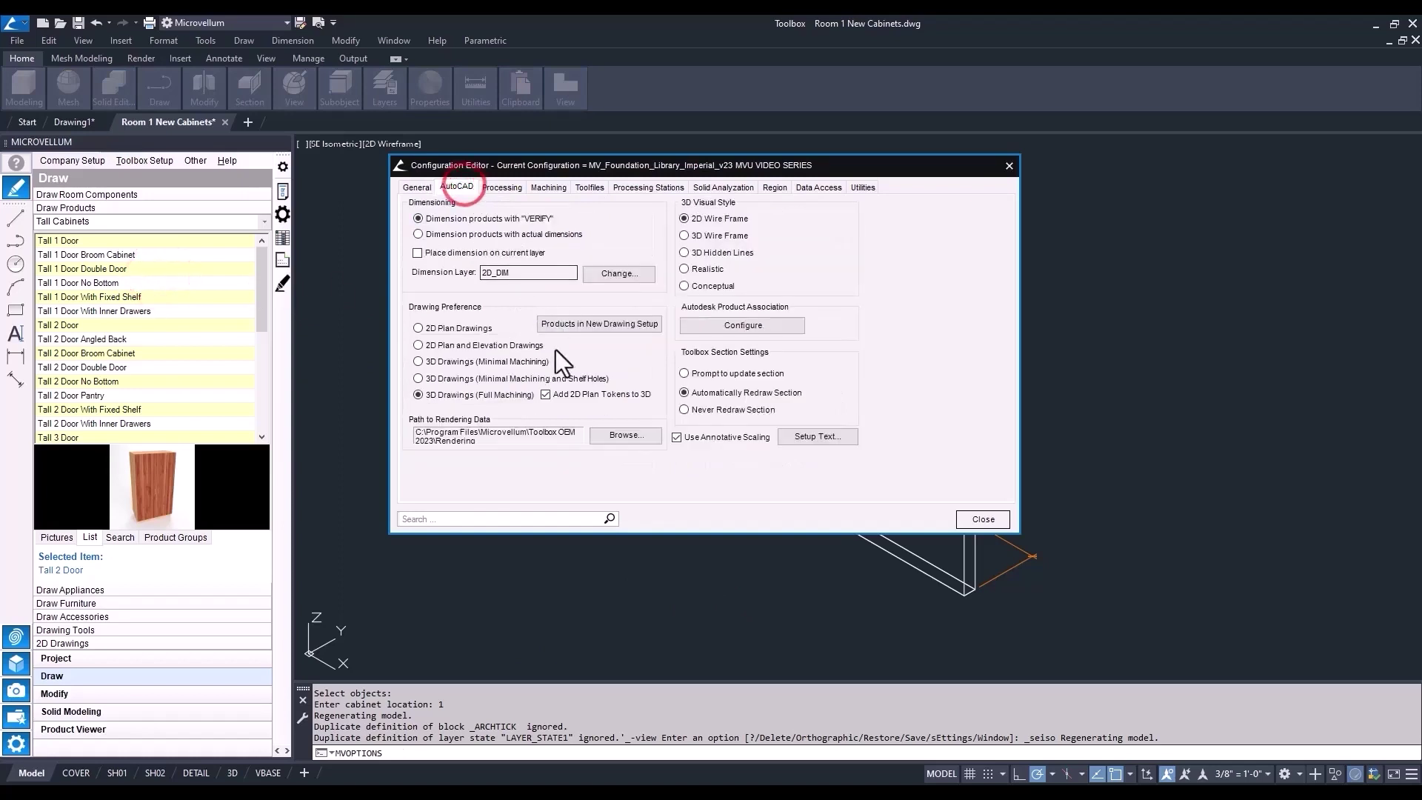
pyautogui.click(545, 394)
pyautogui.click(984, 519)
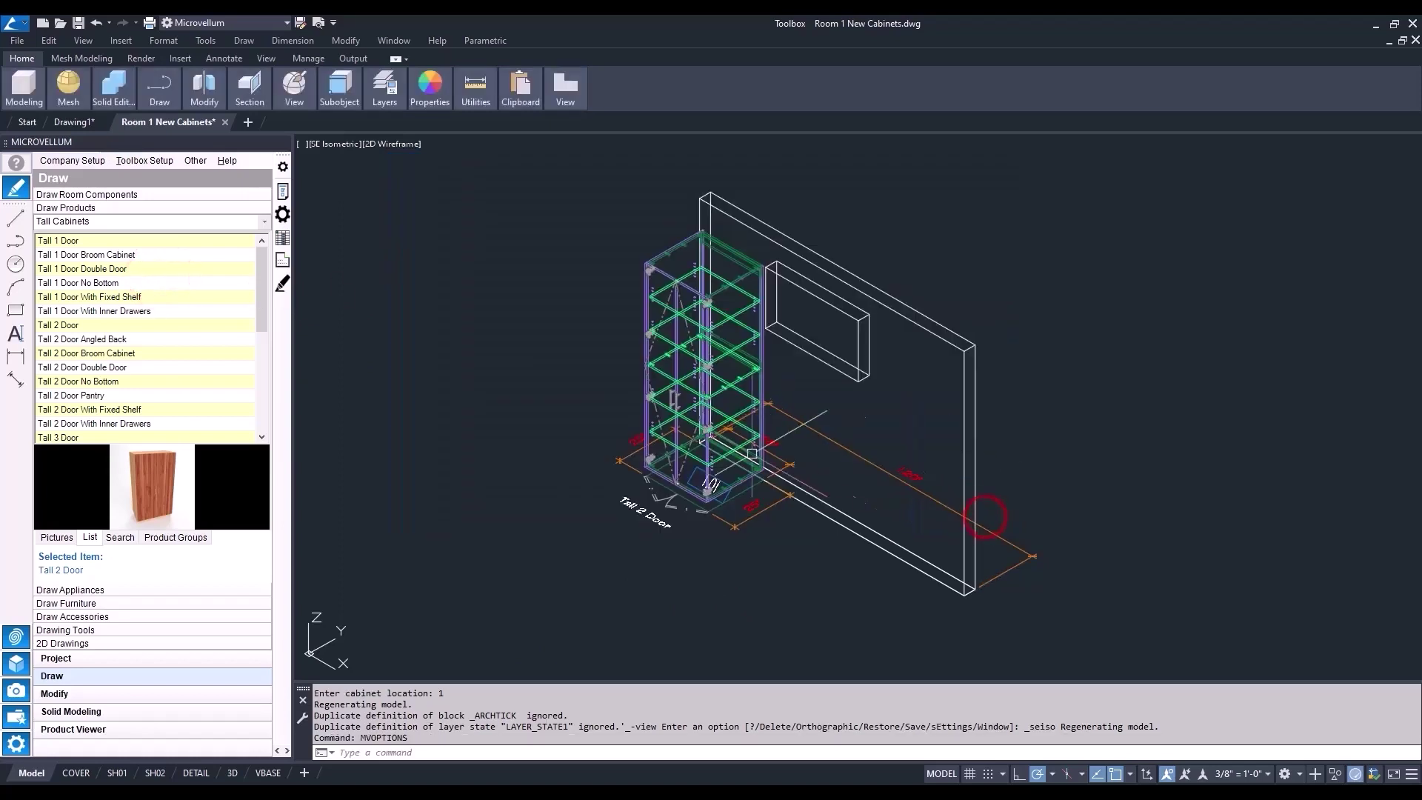
# Step: Redraw the Tall 2 Door cabinet using 3D Drawings (Full Machining) from Modify Products
pyautogui.click(126, 693)
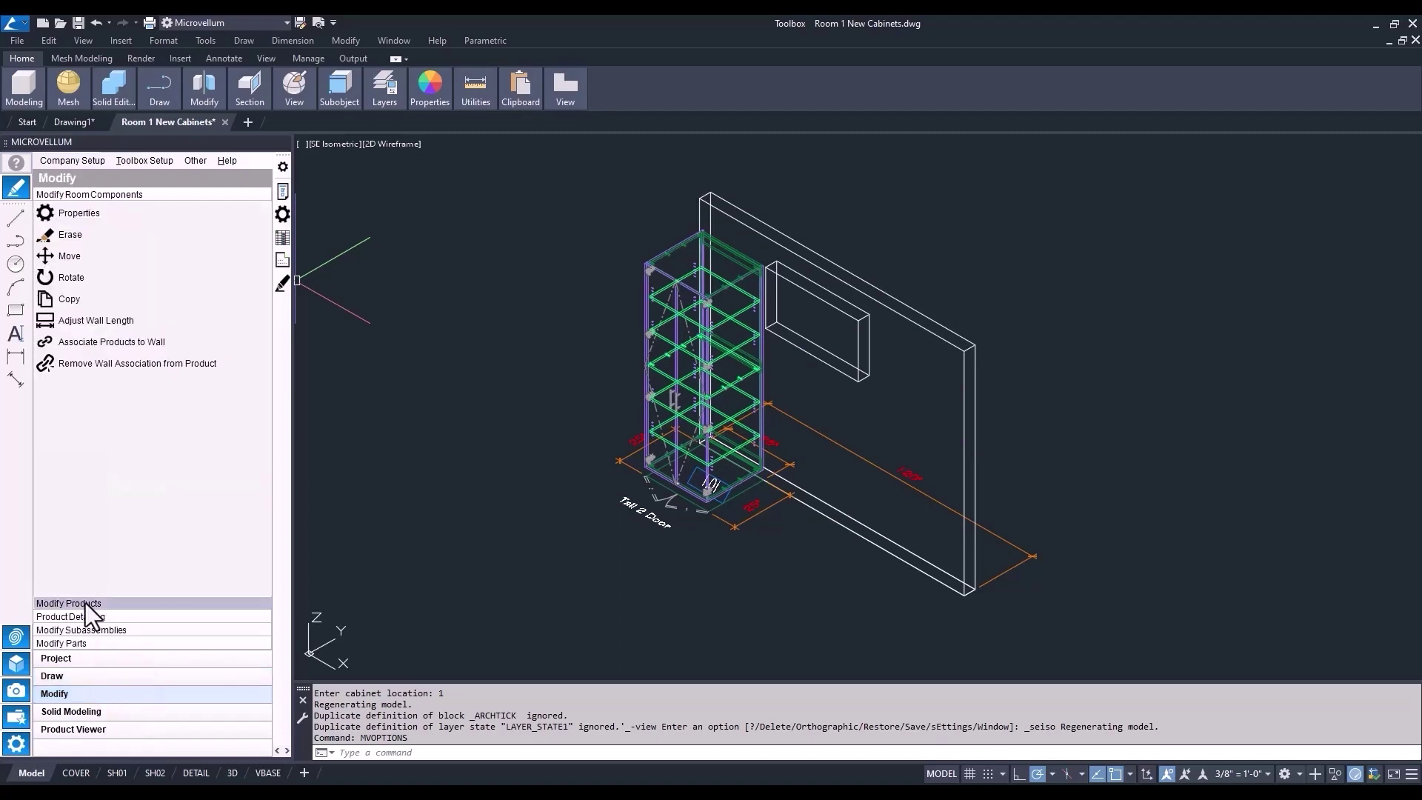
pyautogui.click(83, 604)
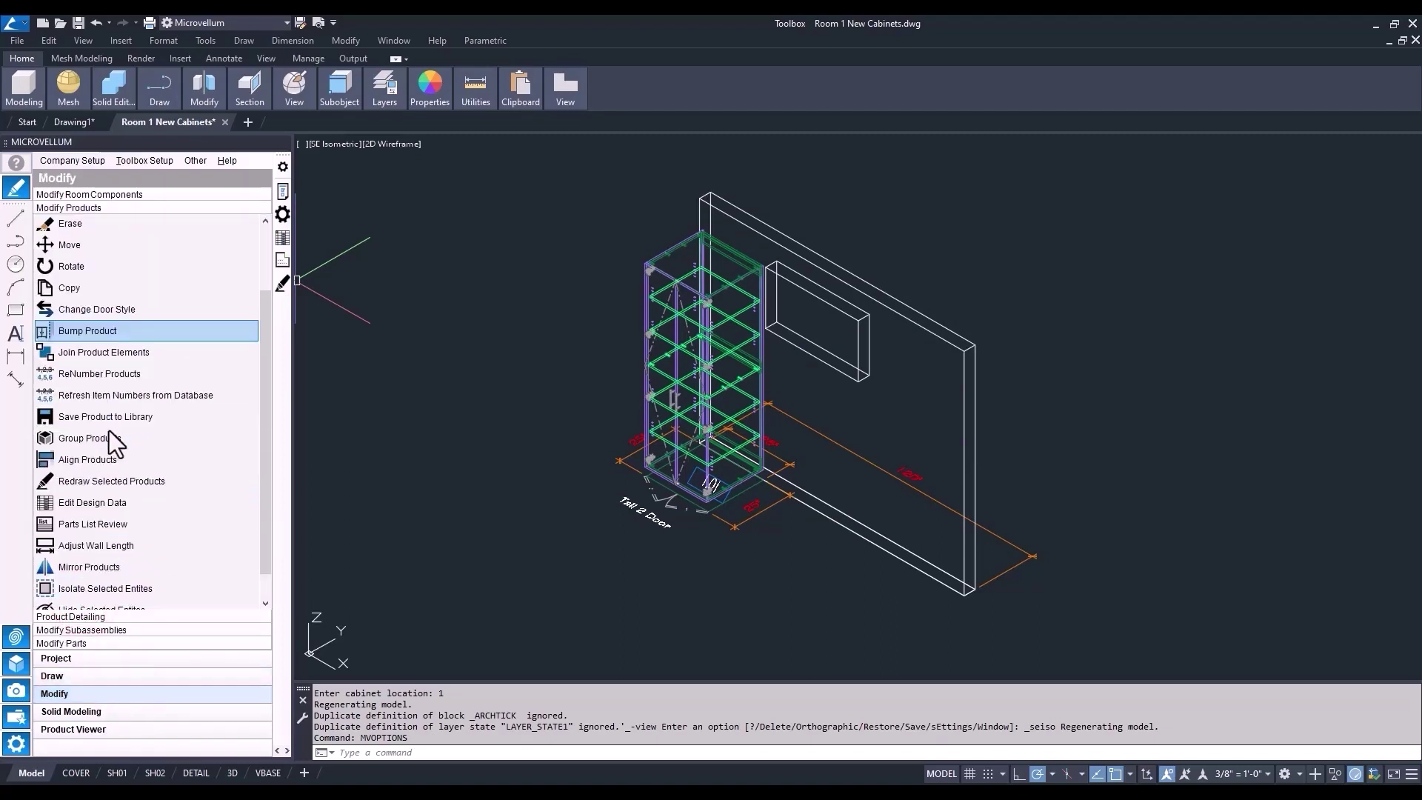
pyautogui.scroll(-3, 110, 430)
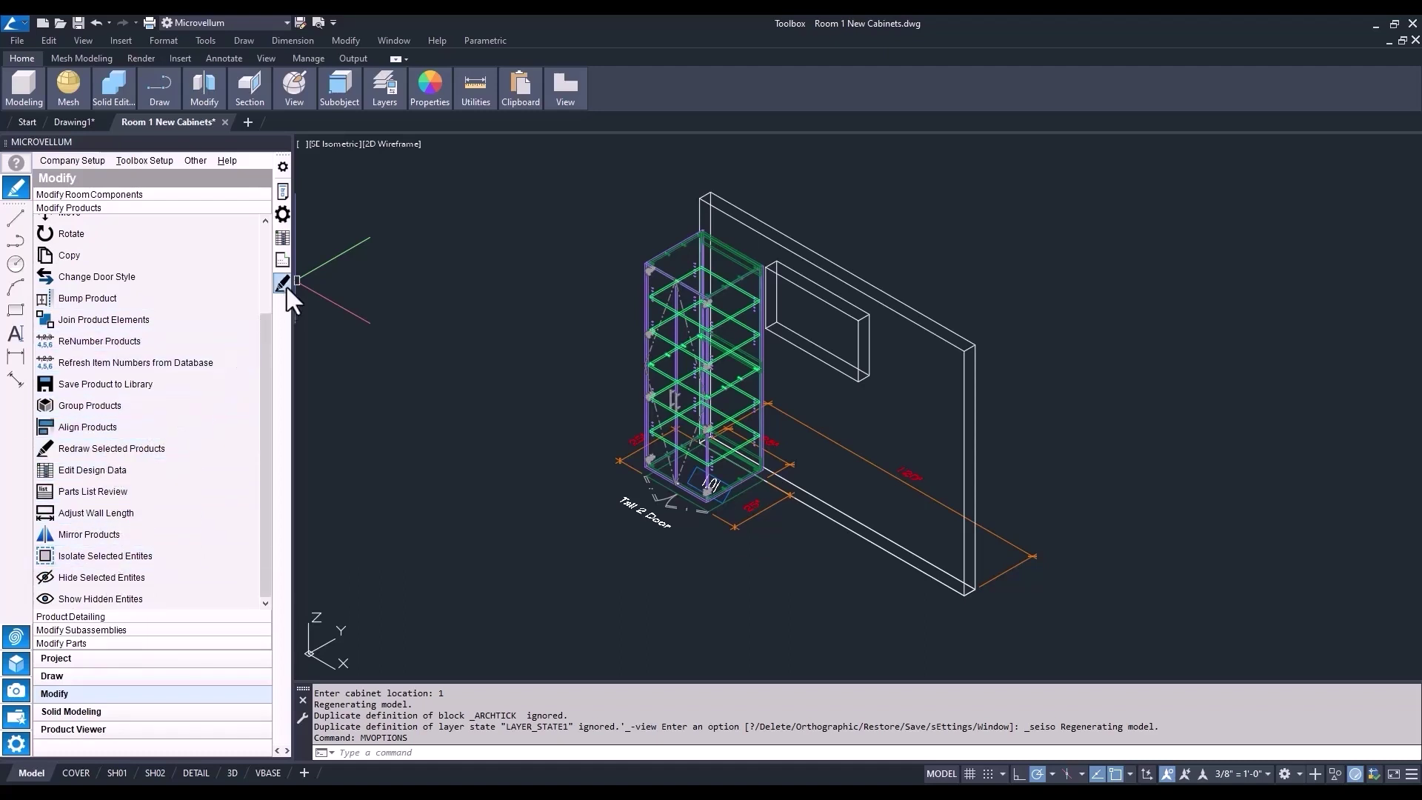
pyautogui.click(182, 451)
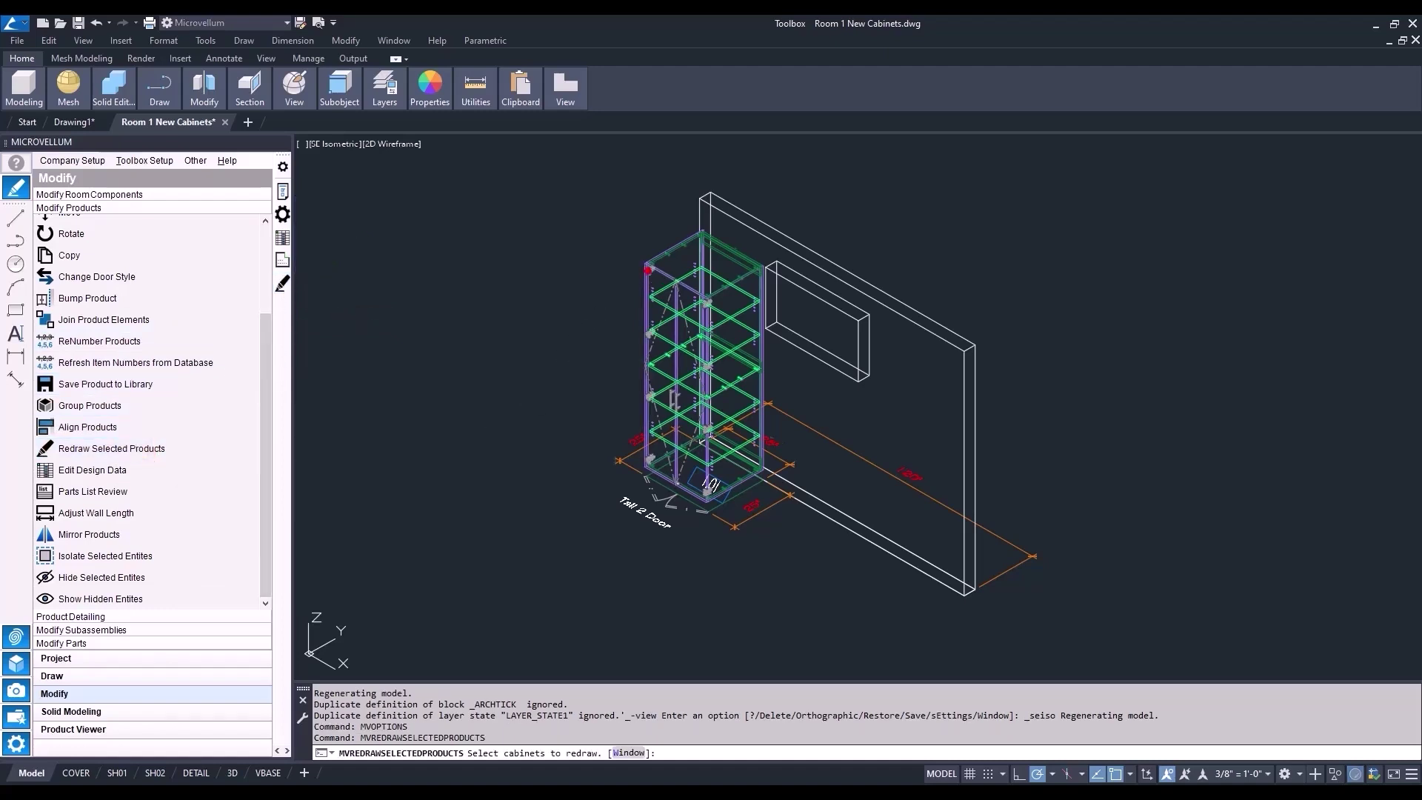
pyautogui.click(648, 270)
pyautogui.press('Return')
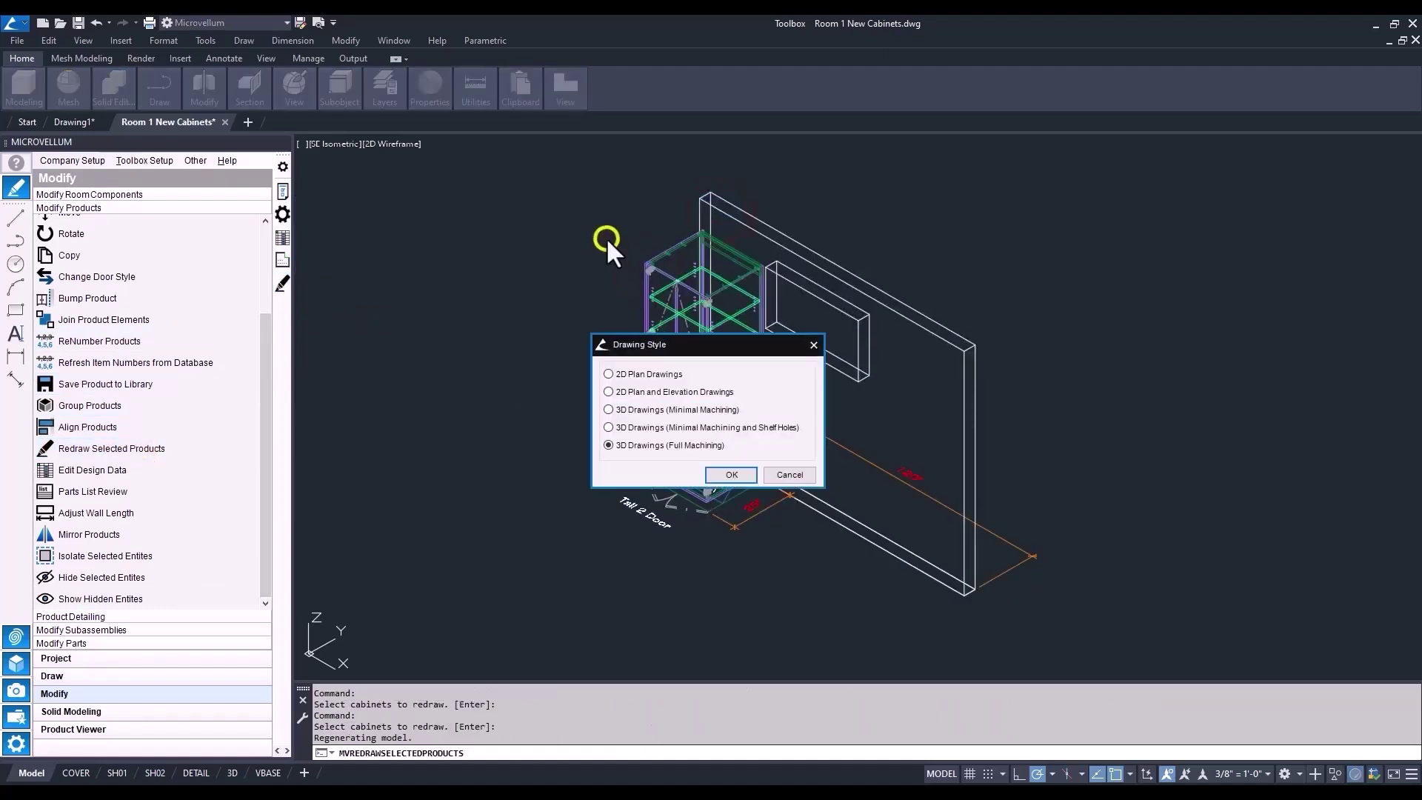
pyautogui.click(726, 474)
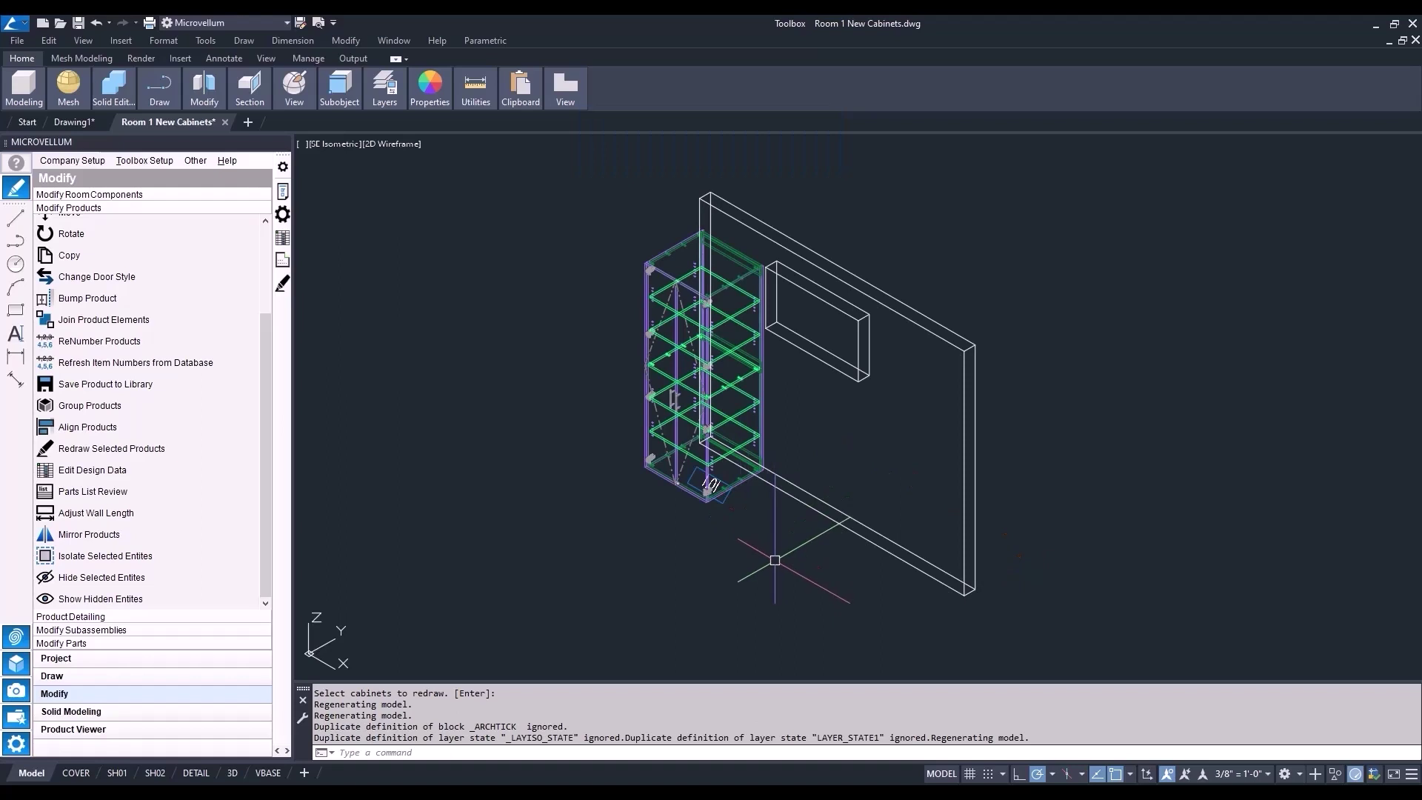
# Step: In Top view, place three Base 2 Door cabinets on the tall cabinet's right side
pyautogui.click(330, 143)
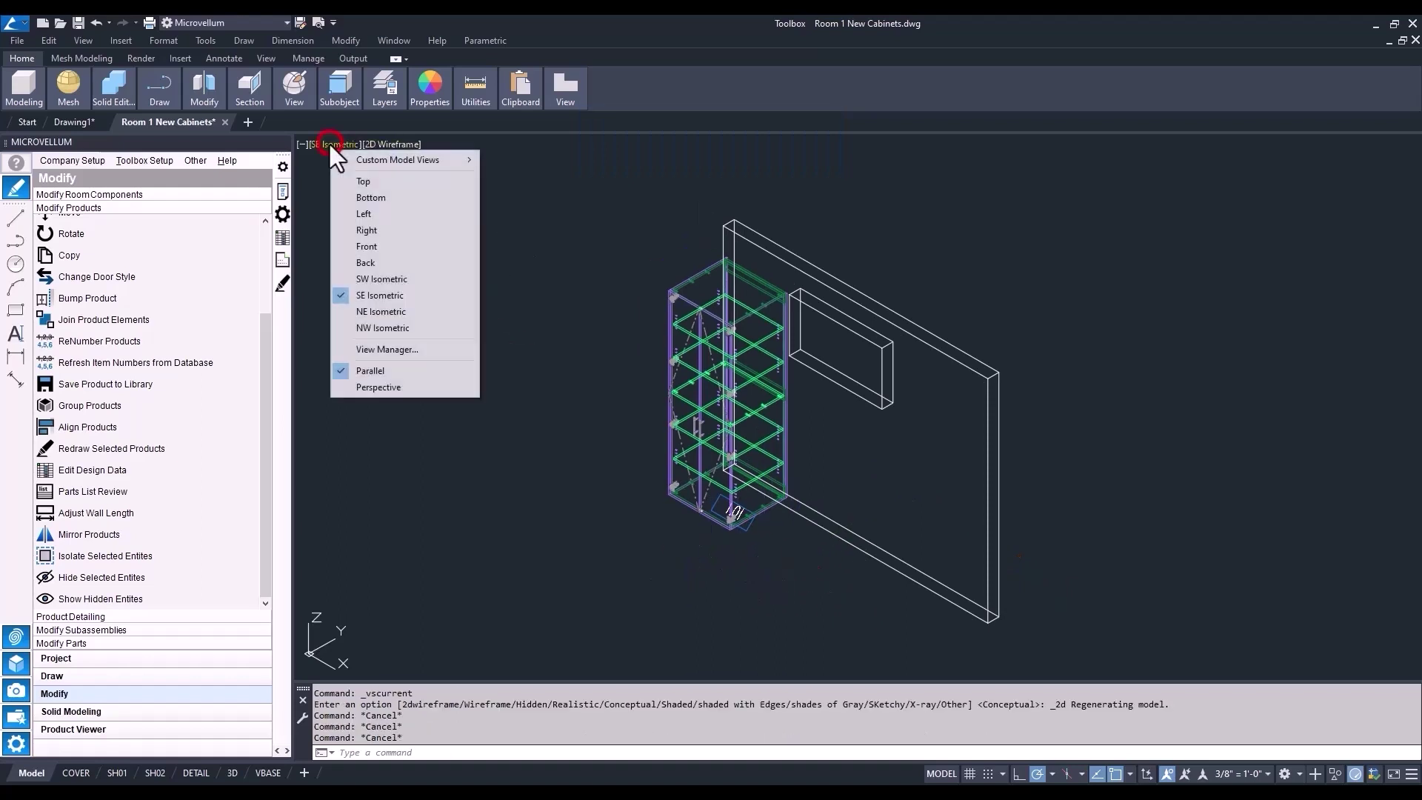
pyautogui.click(361, 181)
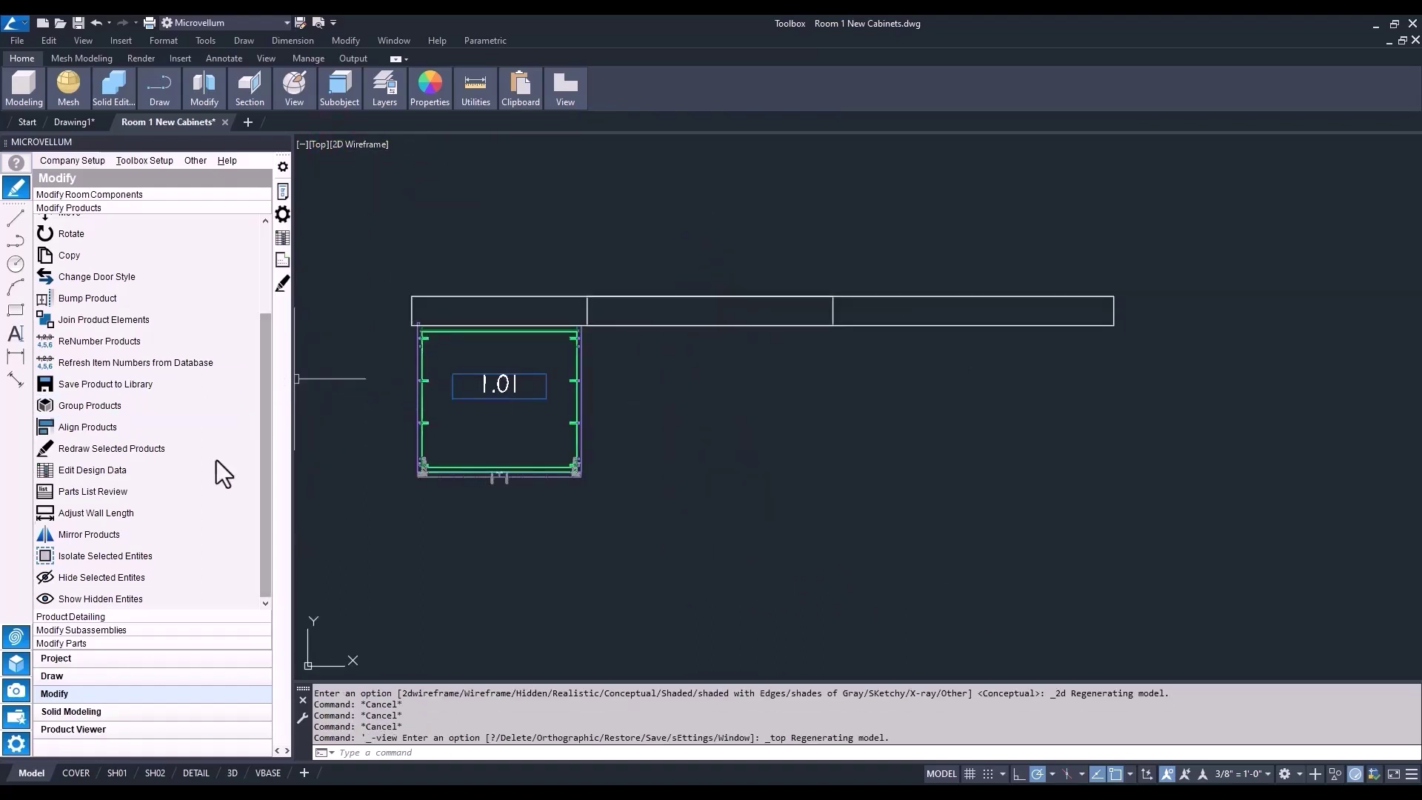
pyautogui.click(96, 676)
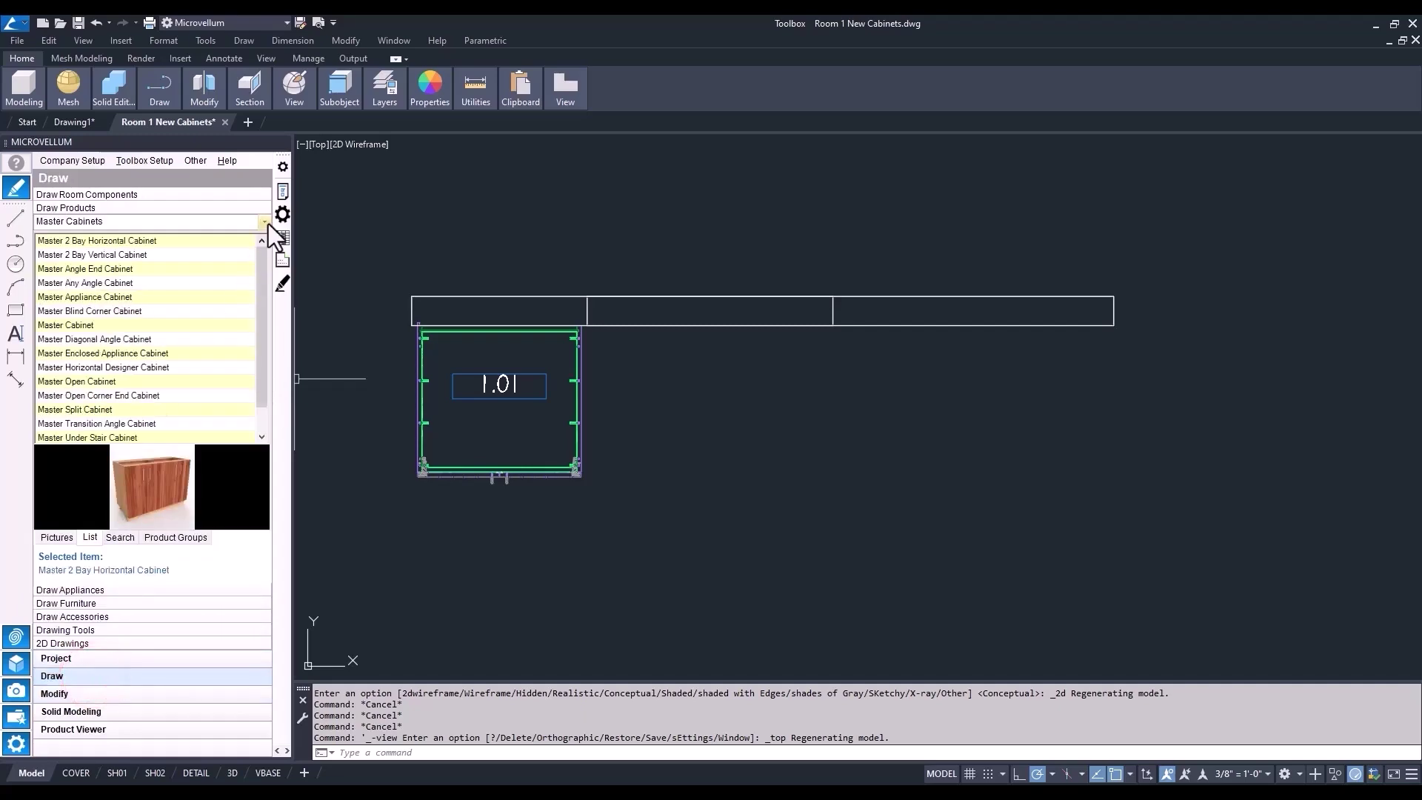
pyautogui.click(266, 222)
pyautogui.scroll(-1, 125, 379)
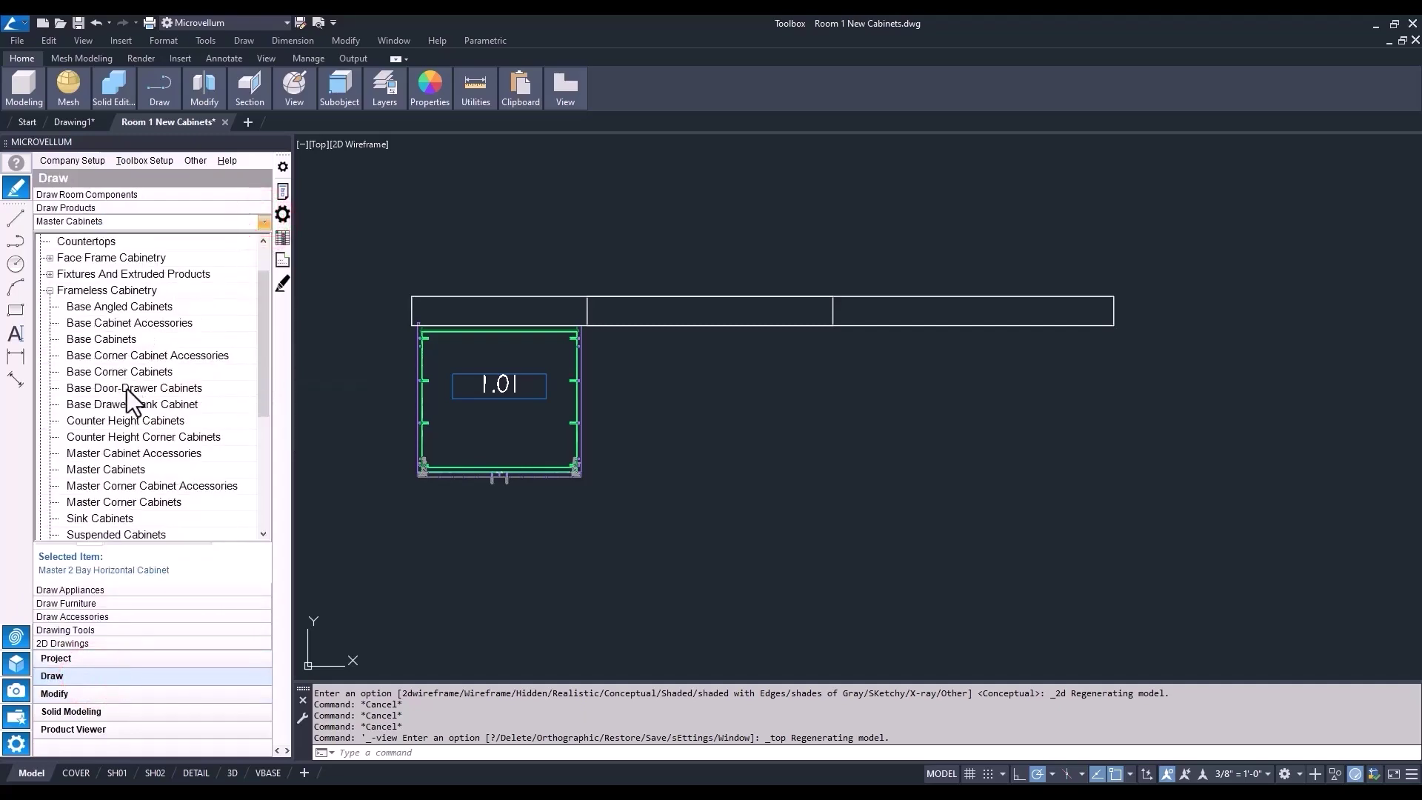
pyautogui.click(108, 342)
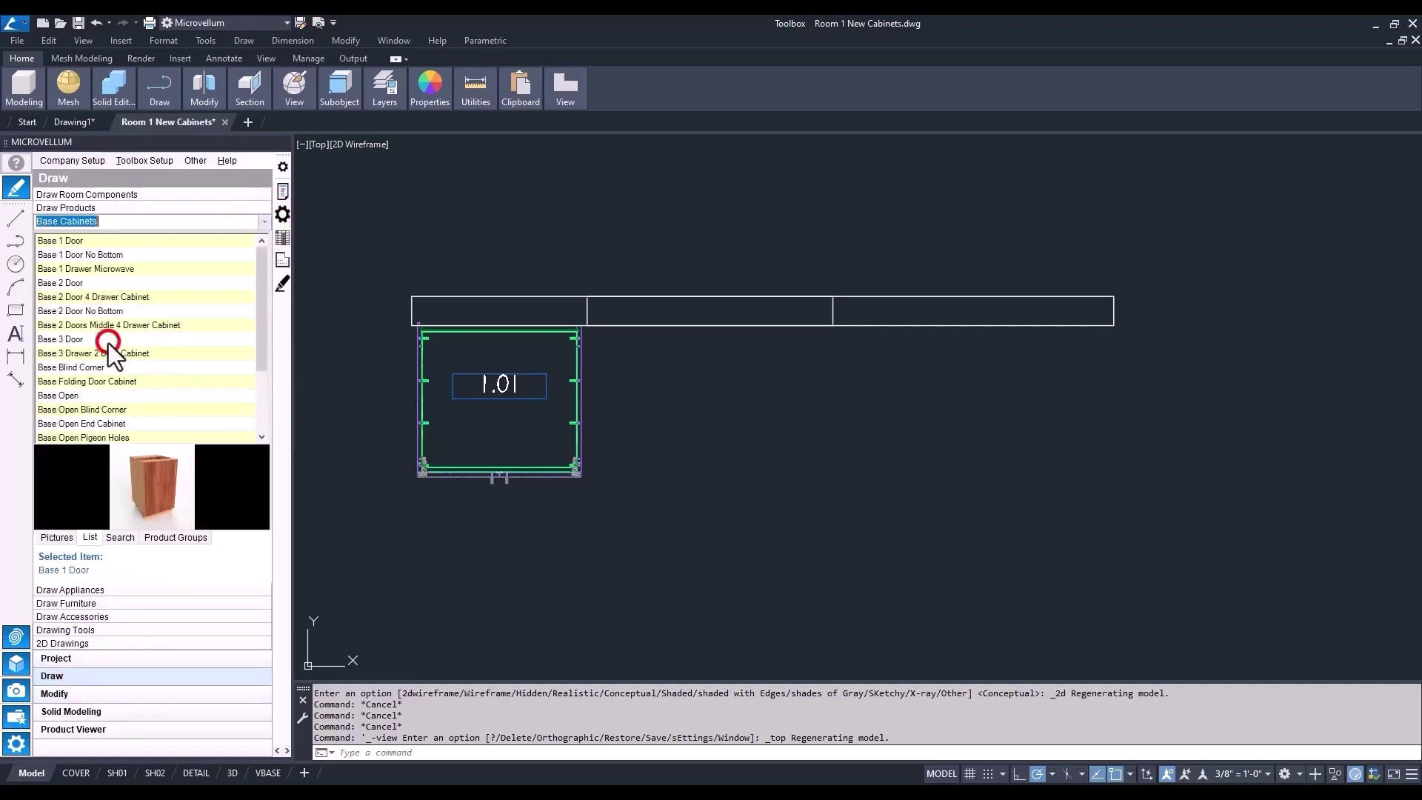
pyautogui.rightClick(79, 285)
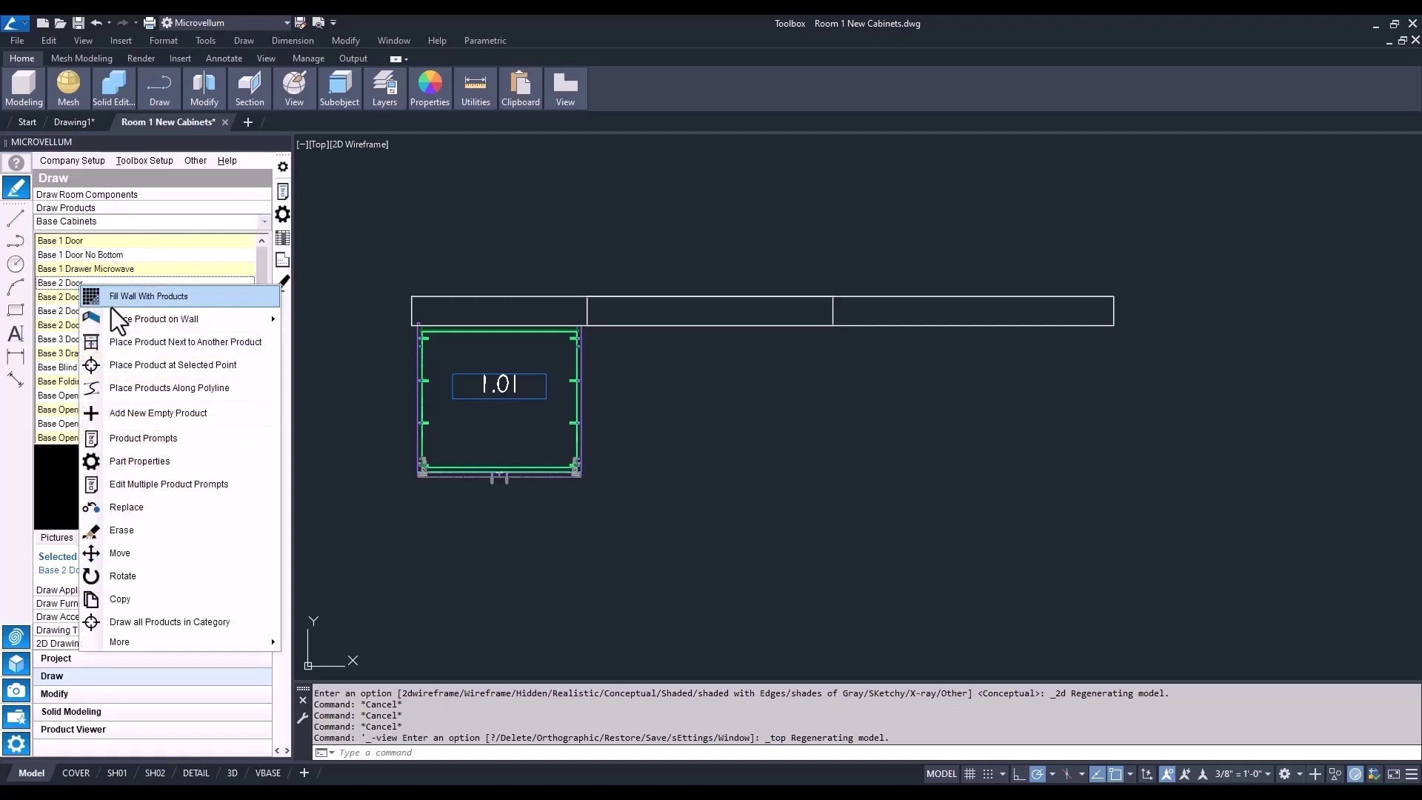
pyautogui.click(183, 344)
pyautogui.click(581, 373)
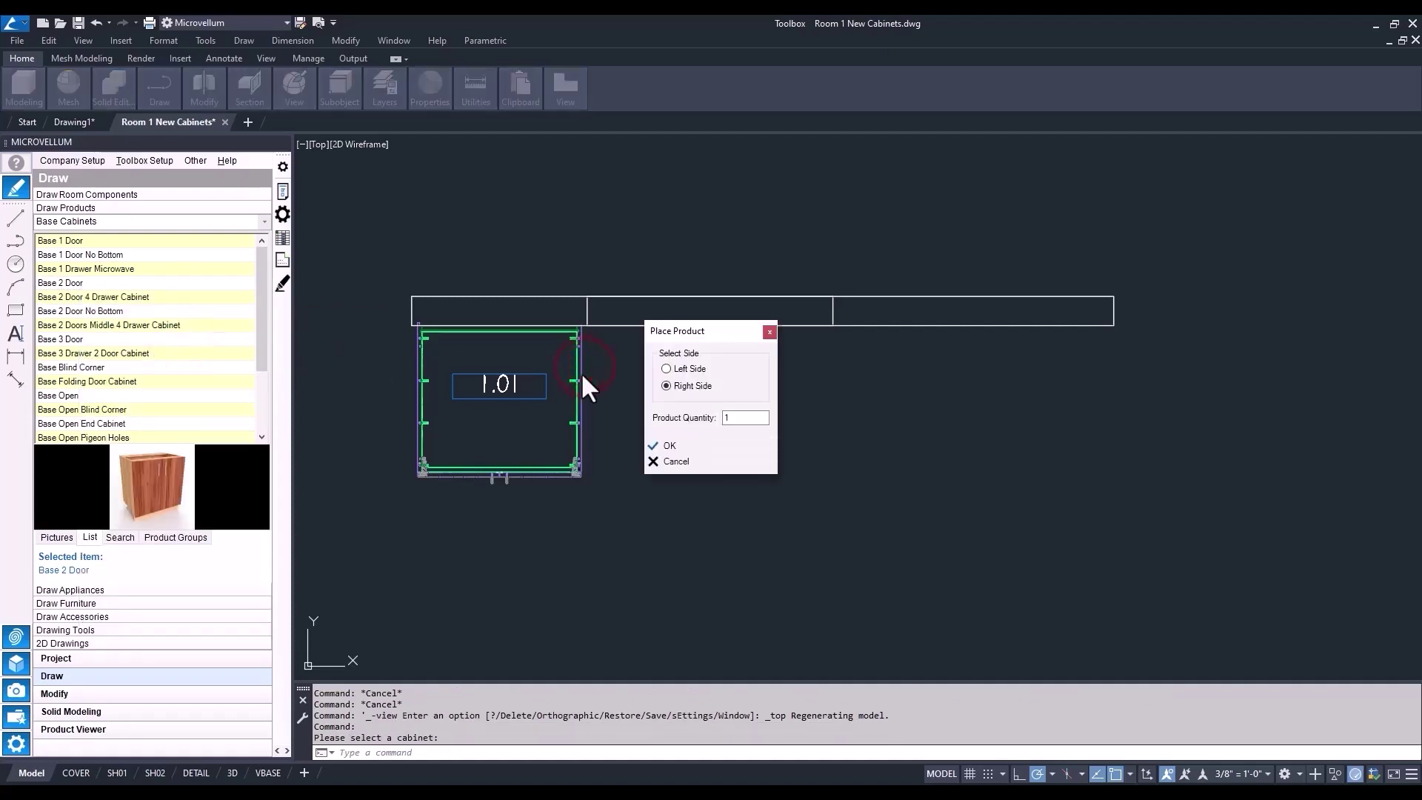
pyautogui.doubleClick(731, 422)
pyautogui.click(689, 445)
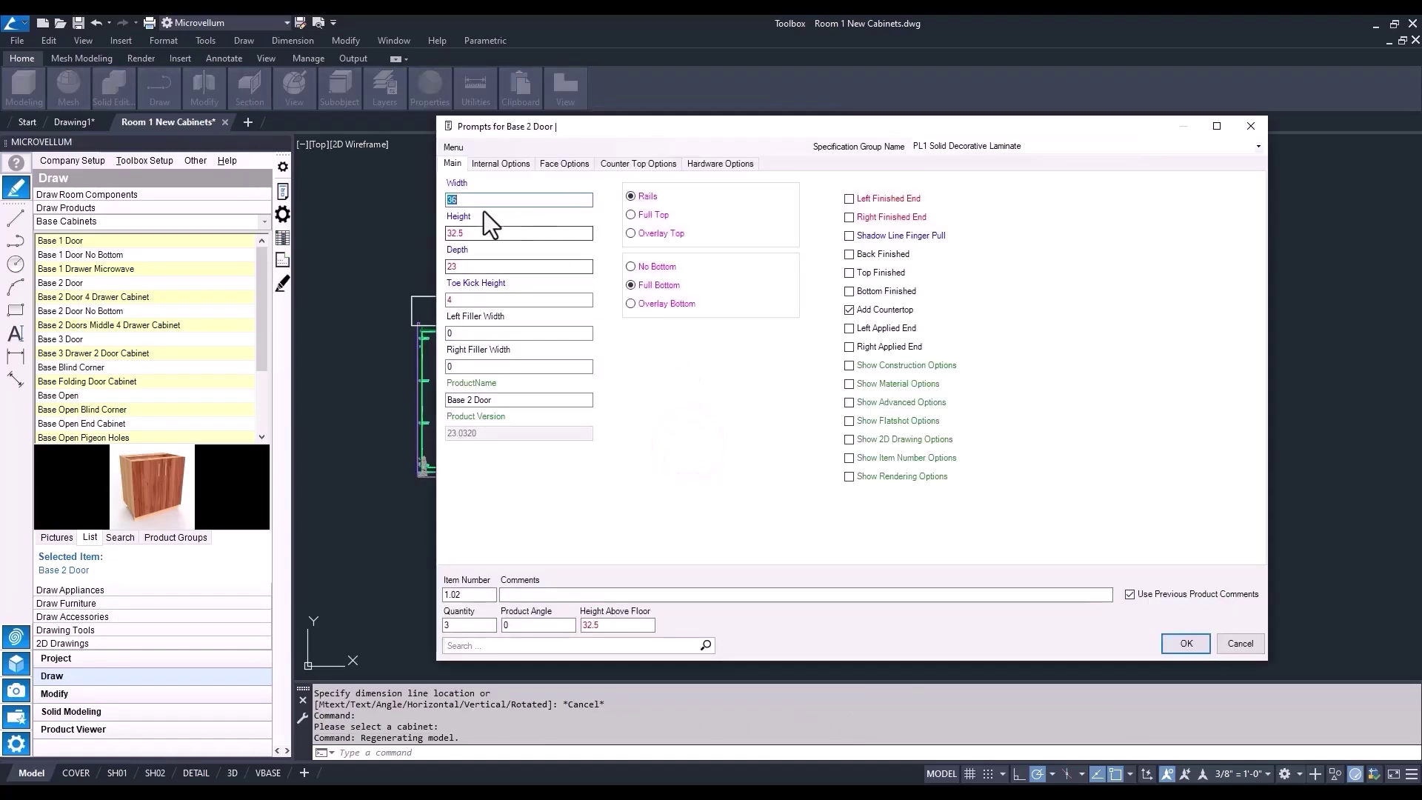
pyautogui.write('28')
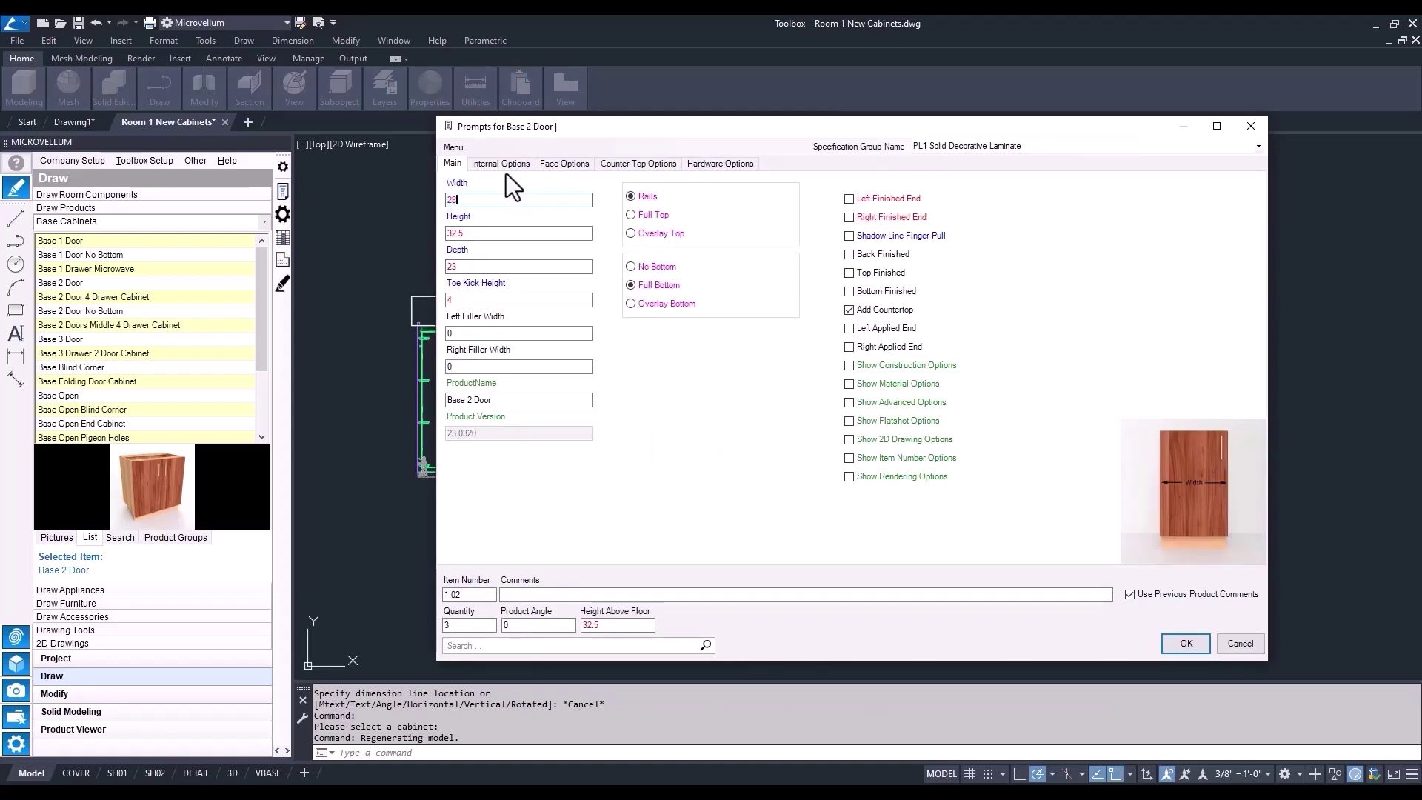
# Step: Give the base cabinets width 28, fixed shelves and no countertop, and create them
pyautogui.click(850, 366)
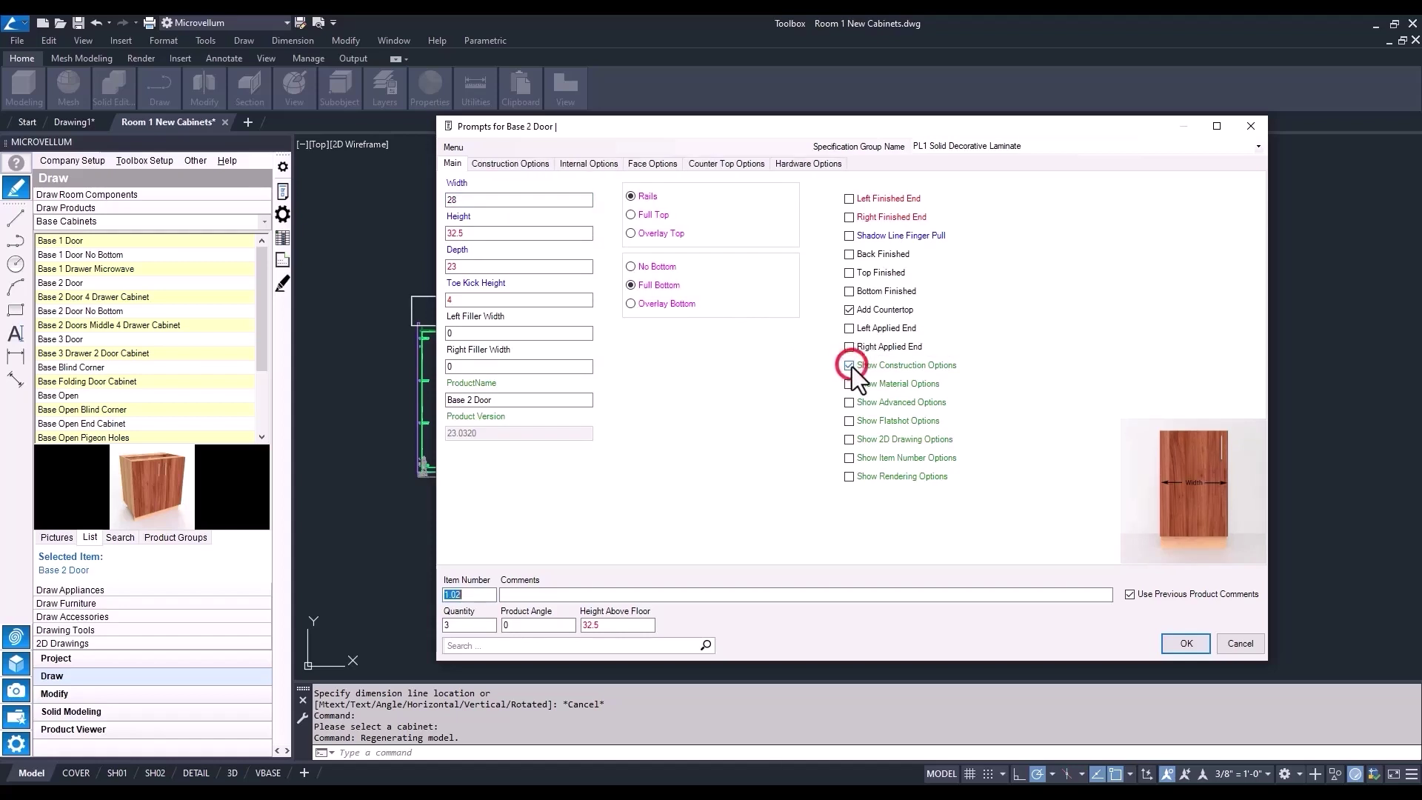
pyautogui.click(509, 164)
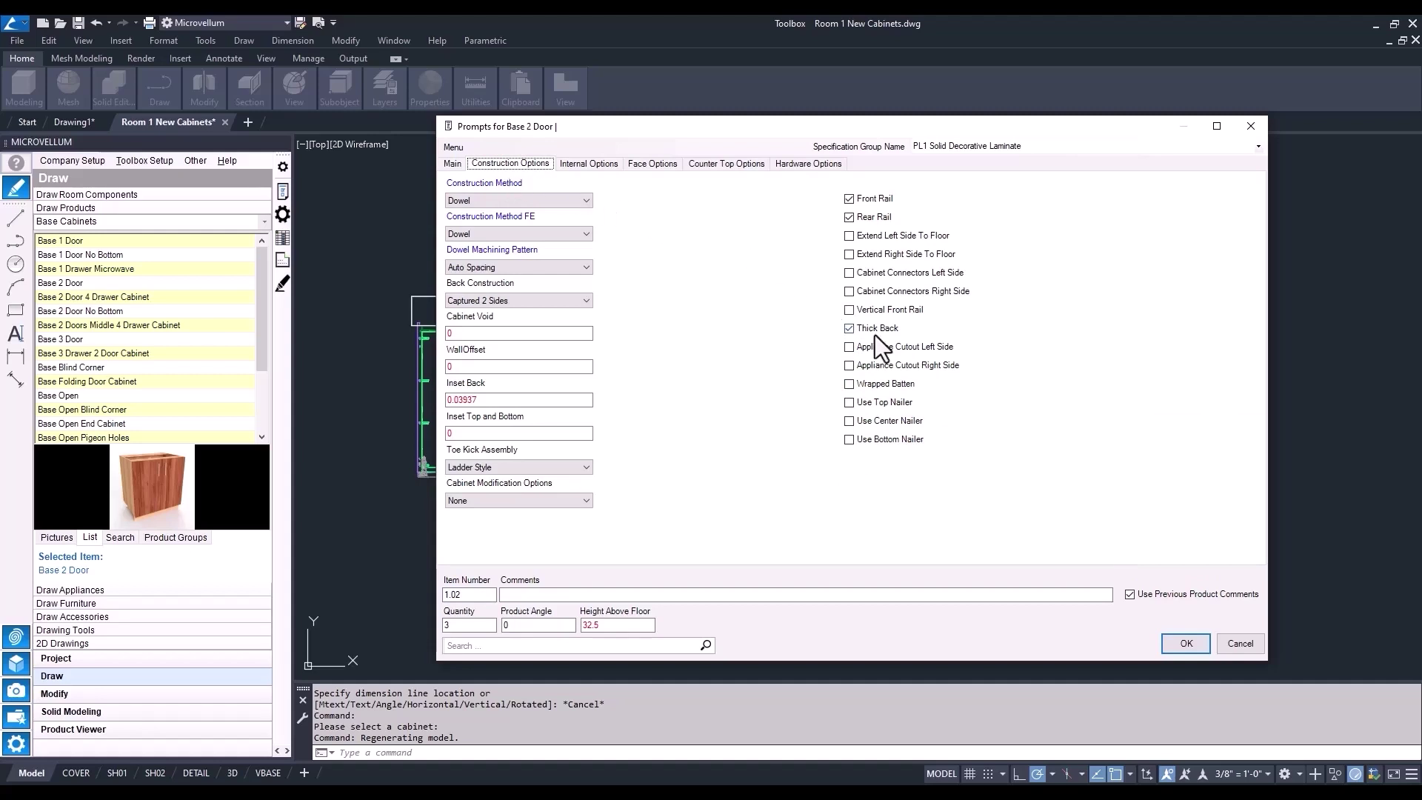
pyautogui.click(584, 168)
pyautogui.click(586, 202)
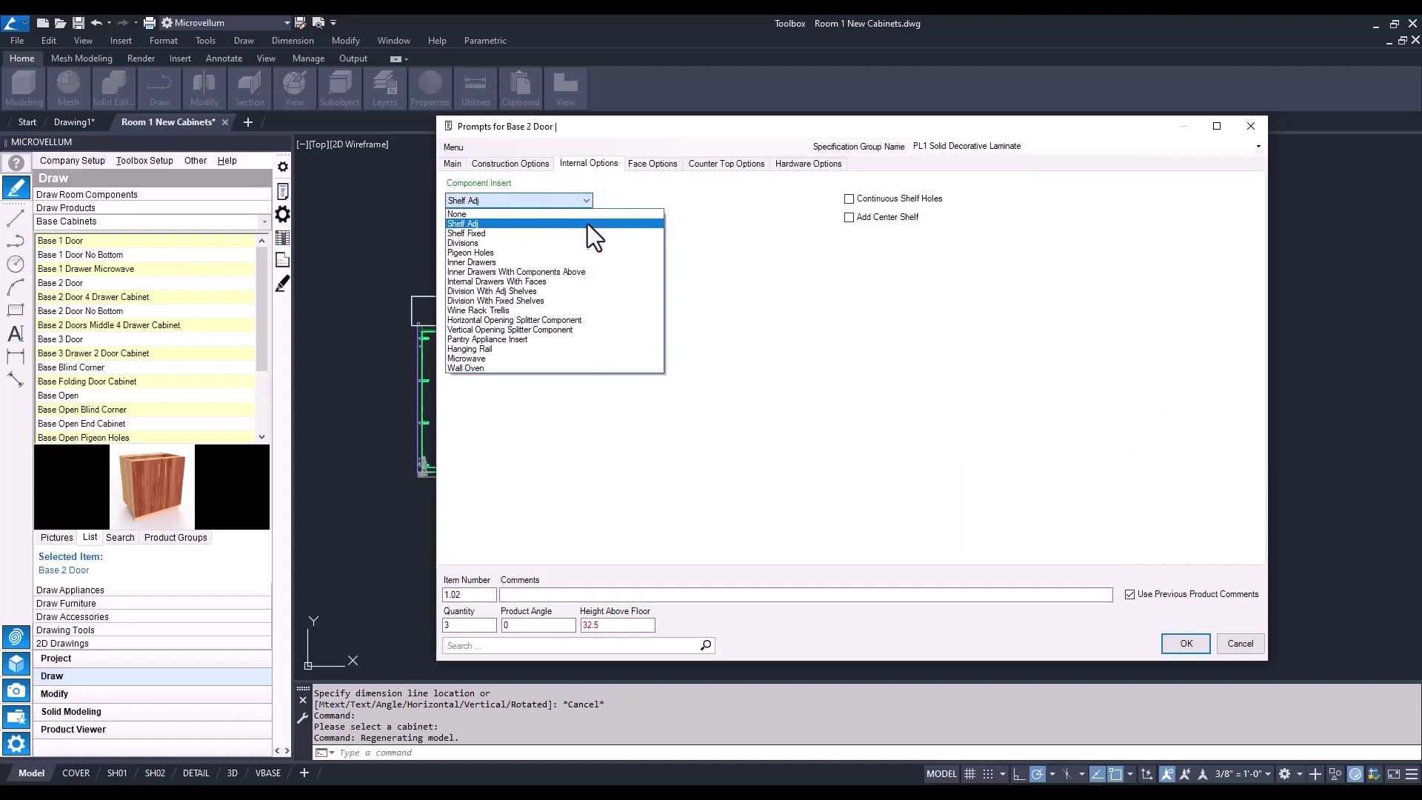
pyautogui.click(585, 232)
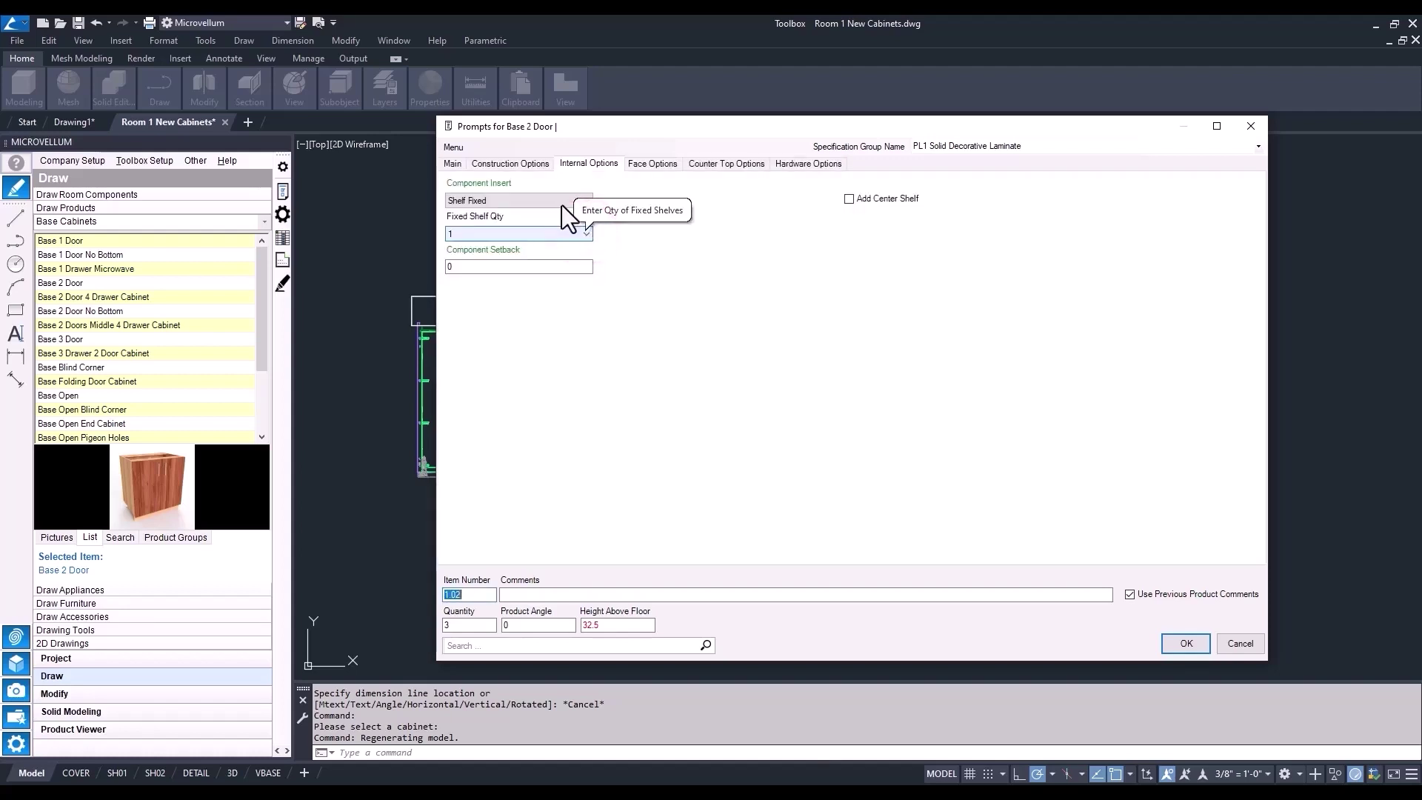
pyautogui.click(453, 164)
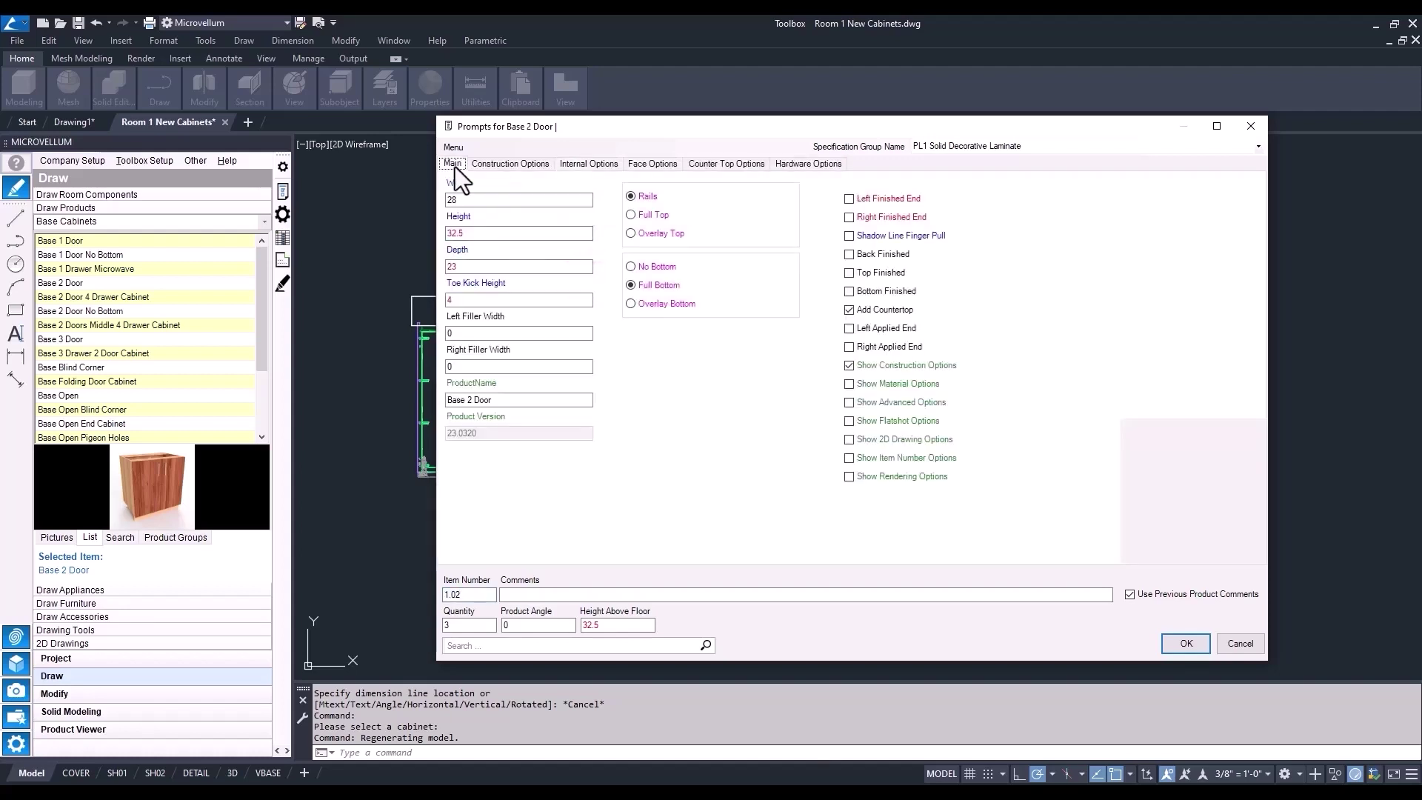
pyautogui.click(847, 312)
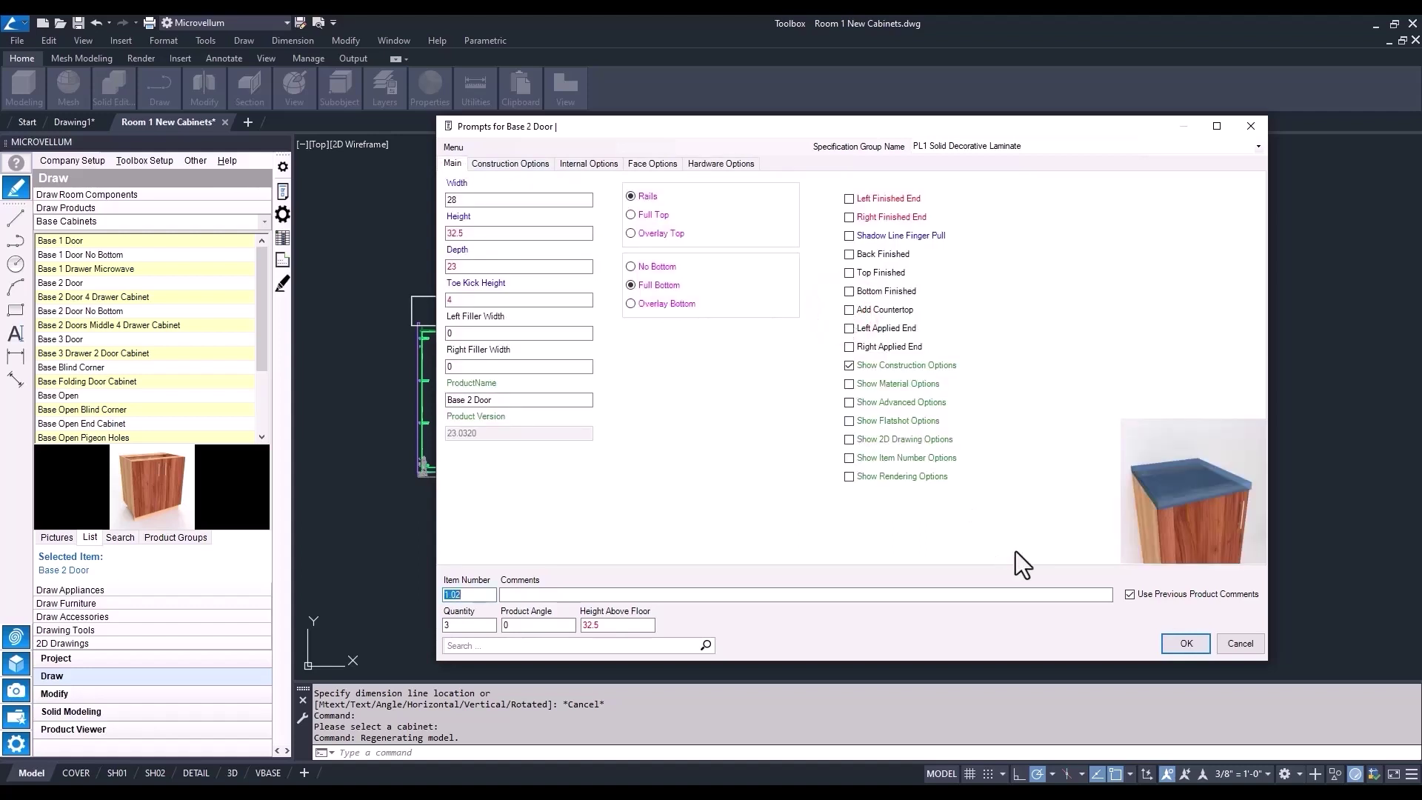
pyautogui.click(1186, 643)
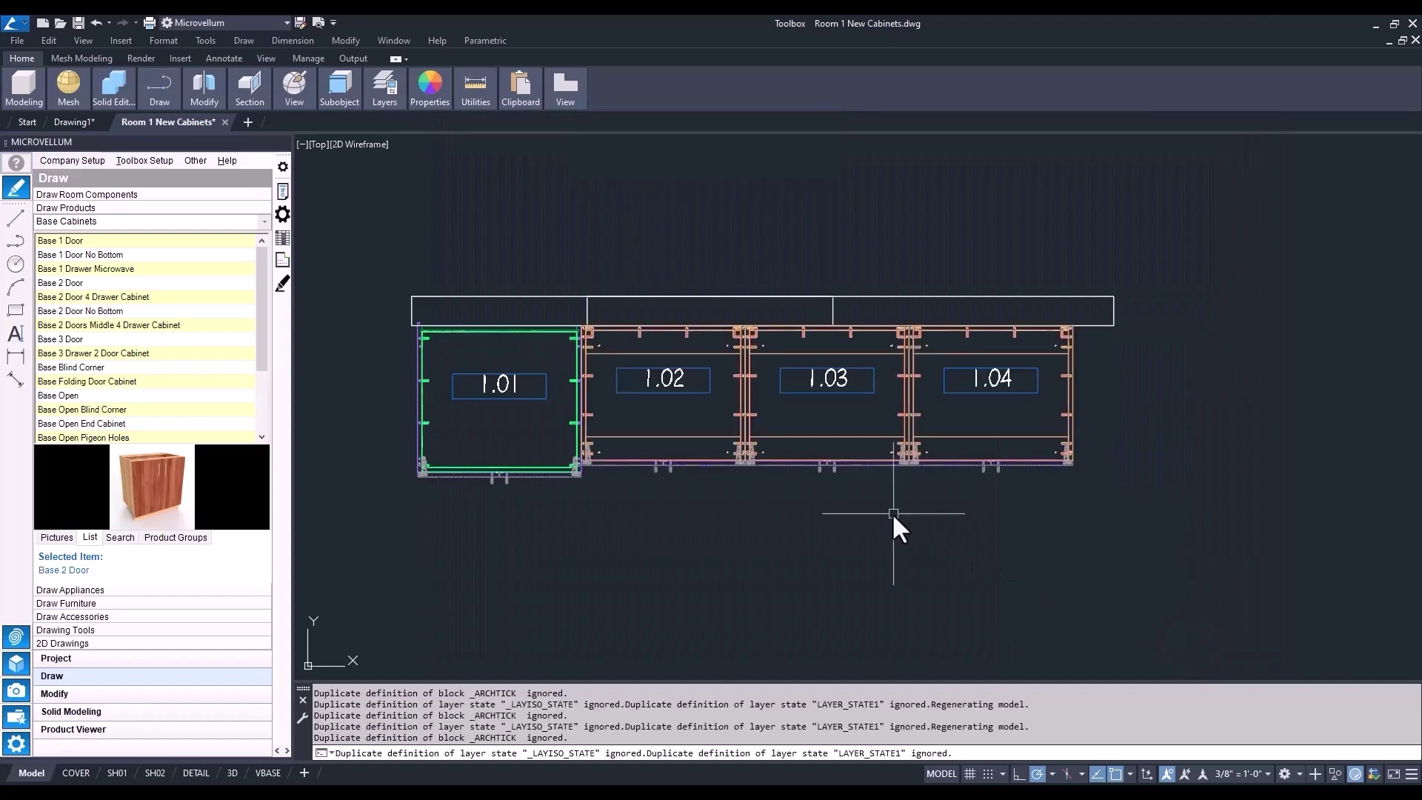
# Step: Show the model in SE Isometric view with the Conceptual visual style
pyautogui.click(317, 144)
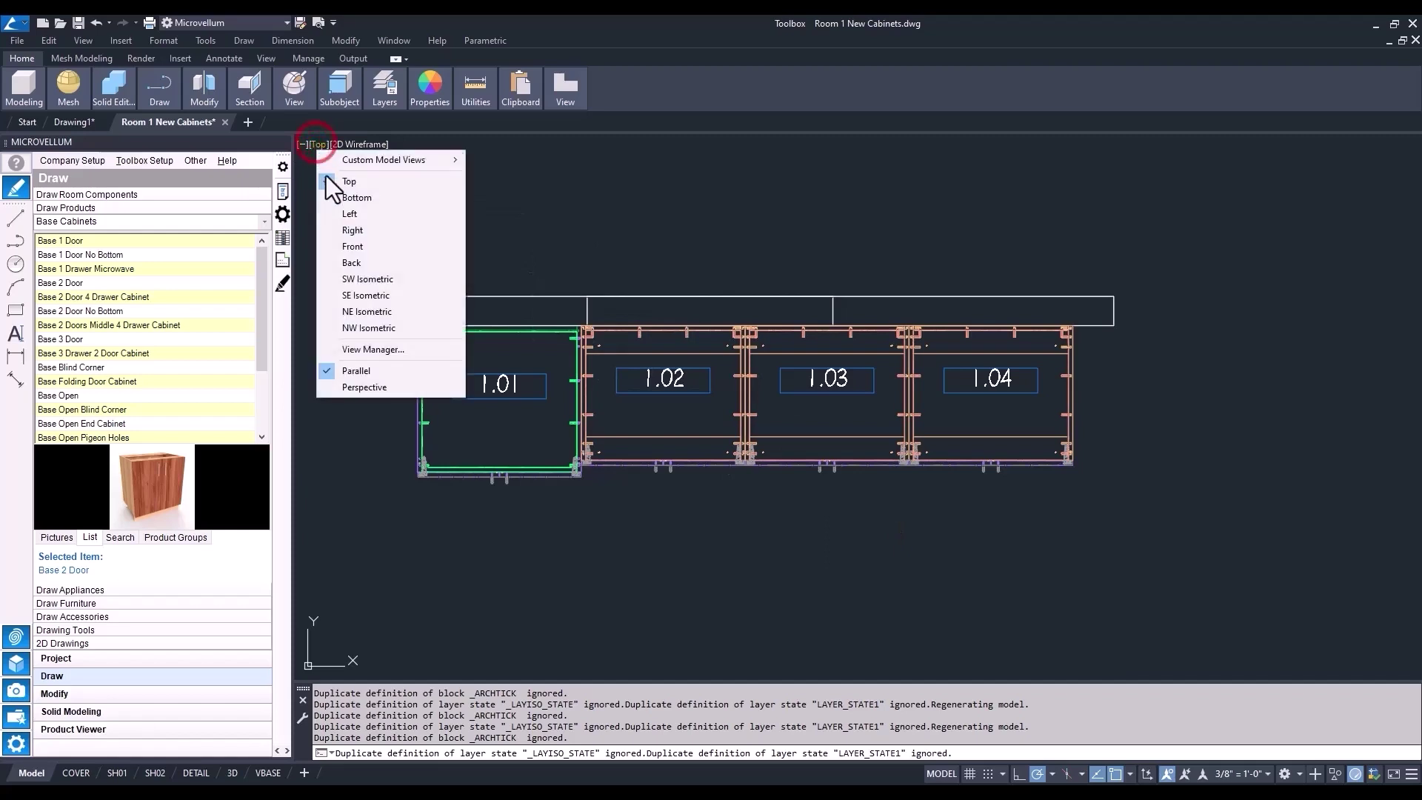
pyautogui.click(346, 294)
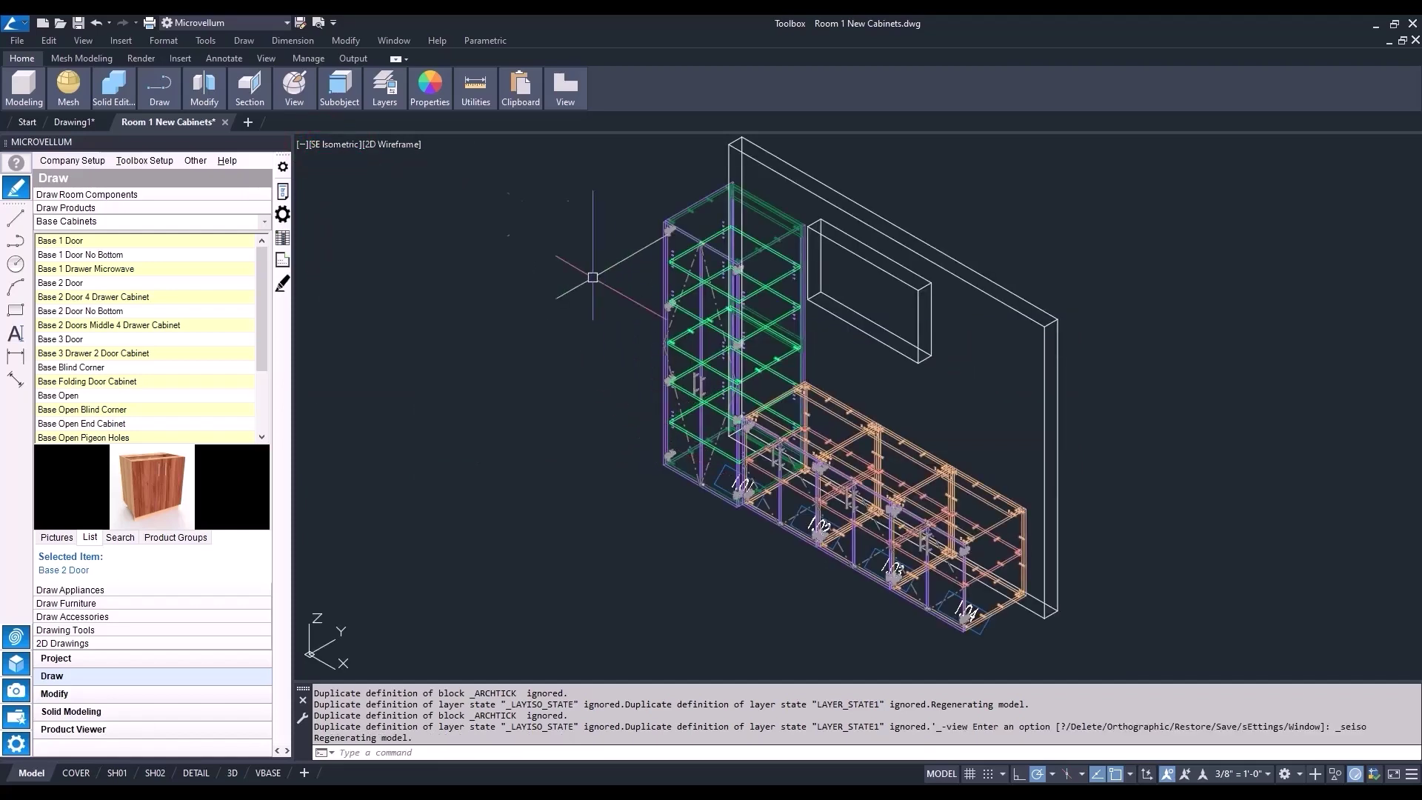
pyautogui.click(396, 141)
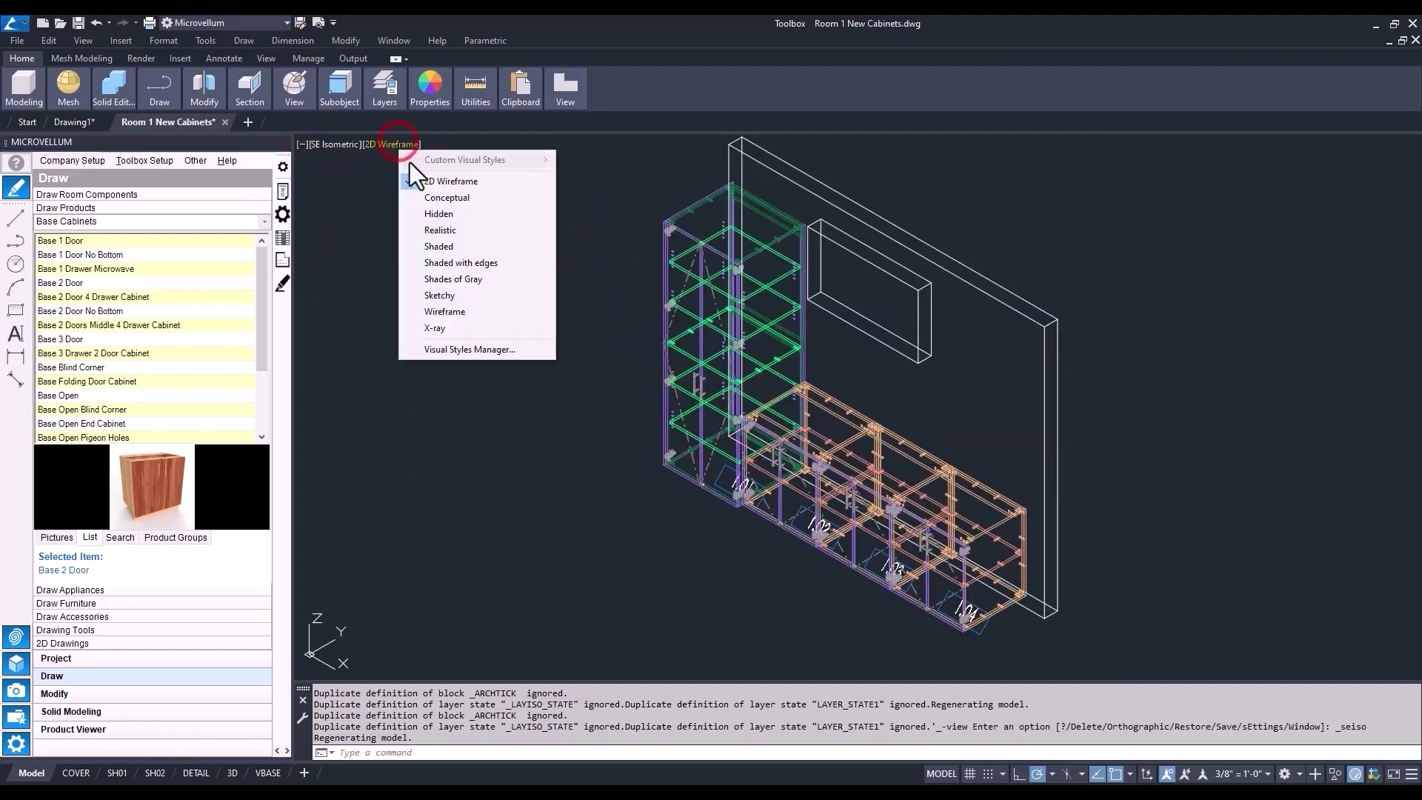
pyautogui.click(432, 197)
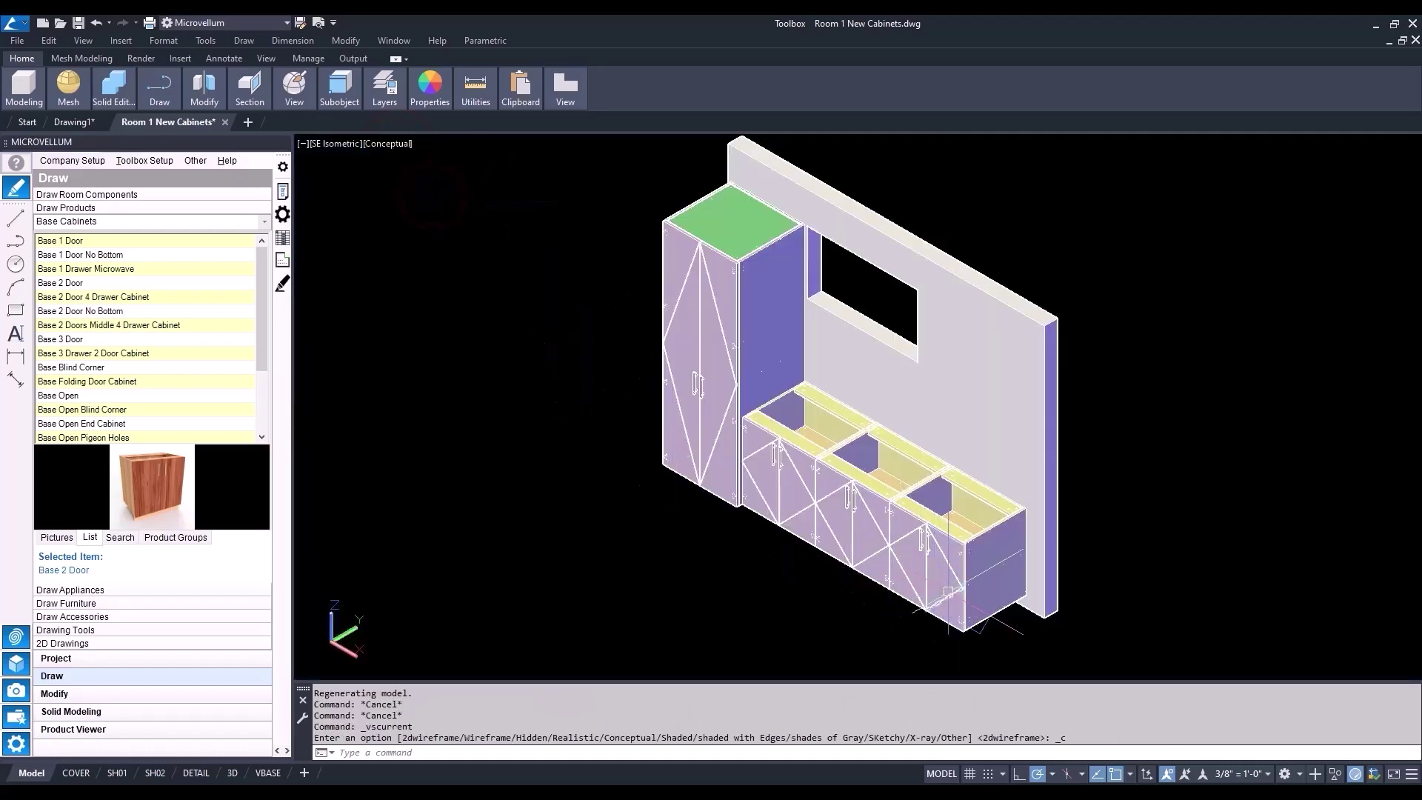
pyautogui.scroll(2, 823, 533)
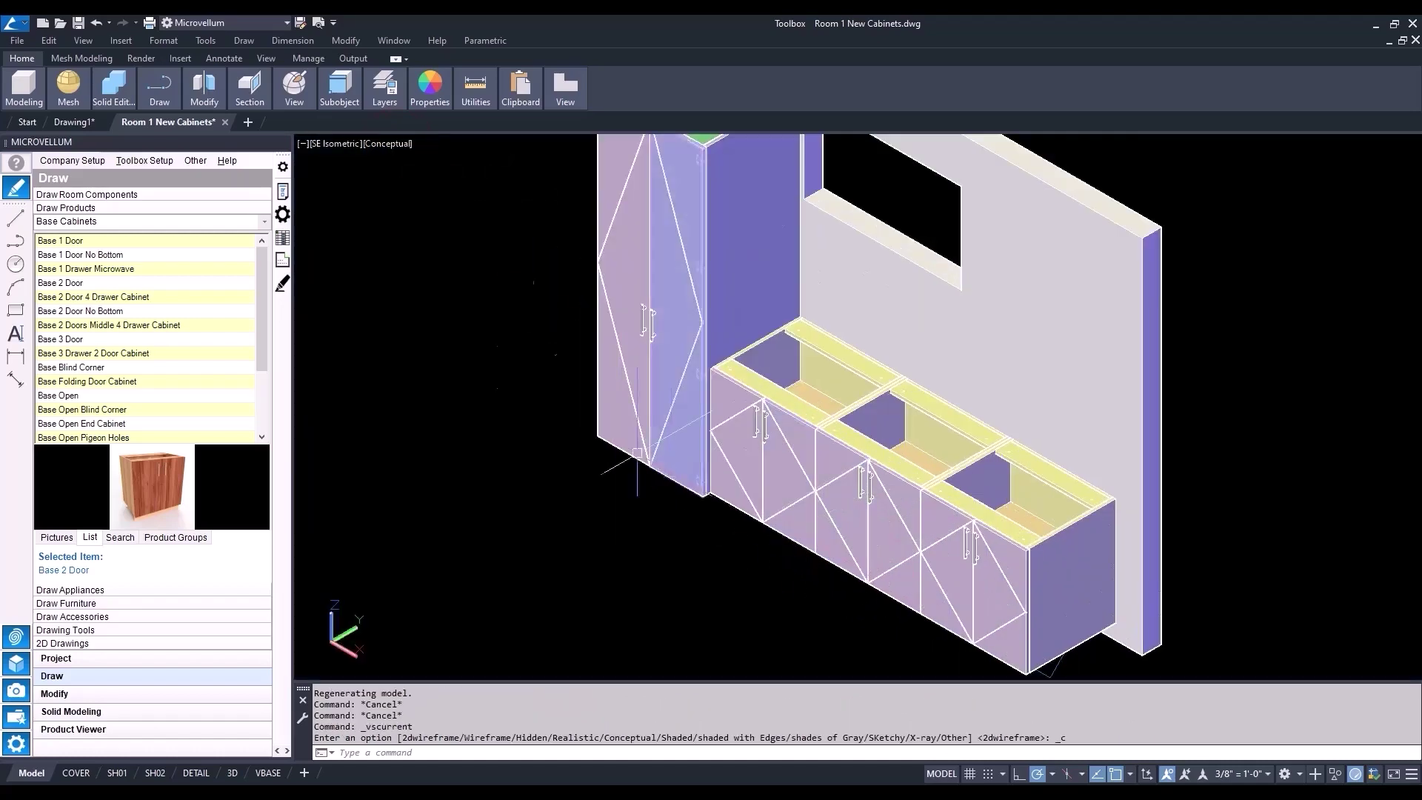
# Step: Turn on Right Finished End for base cabinet 1.04 and dismiss the warning
pyautogui.click(283, 191)
pyautogui.click(1038, 531)
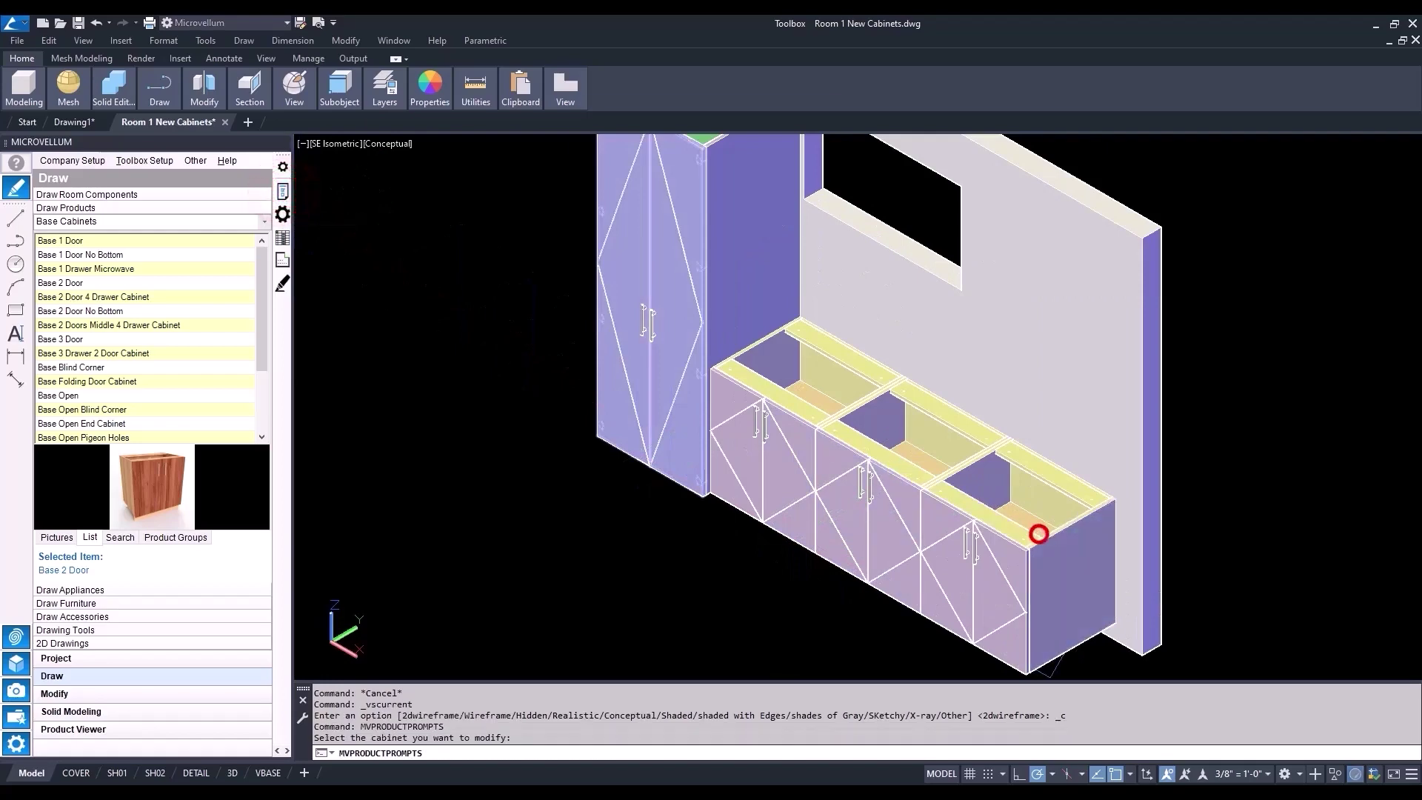
pyautogui.click(884, 221)
pyautogui.click(1185, 643)
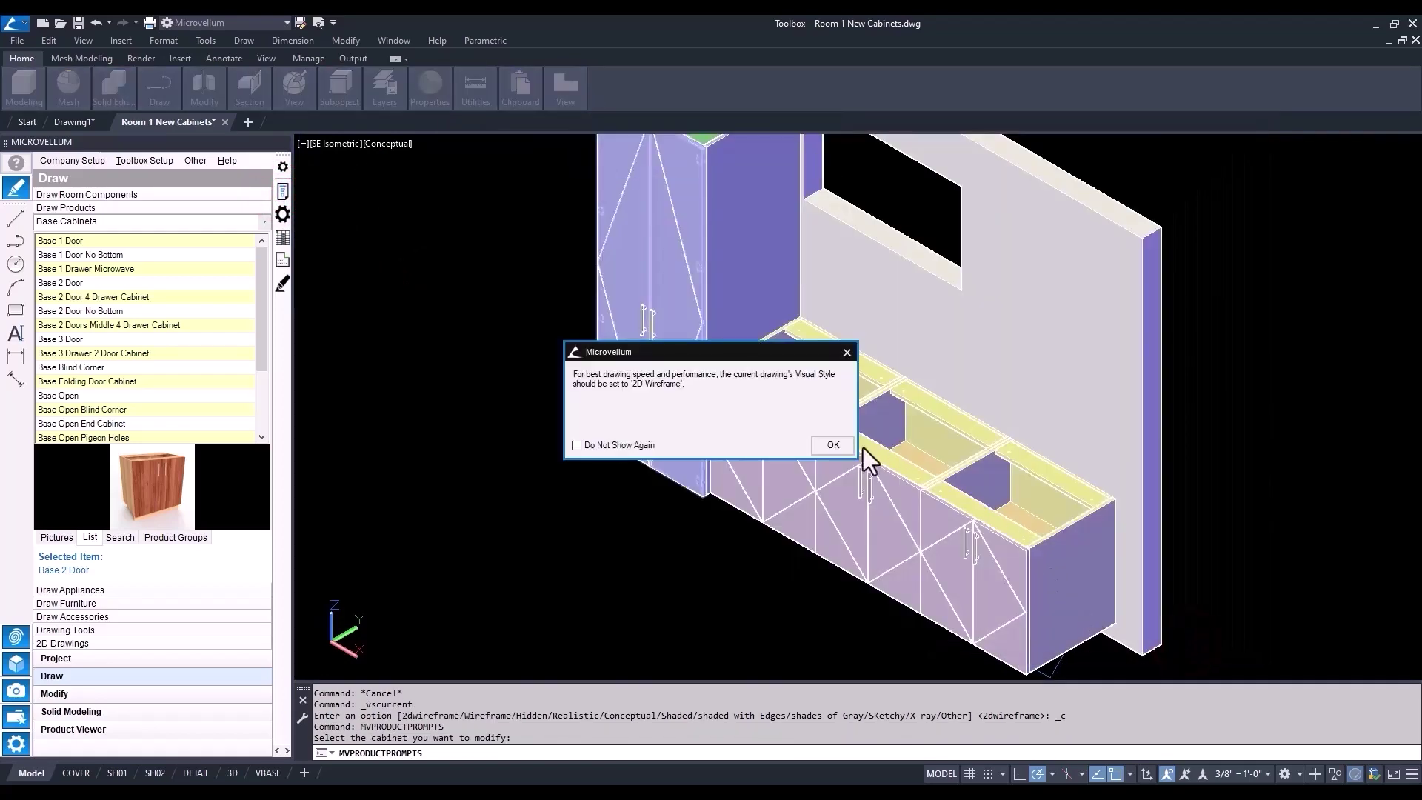
pyautogui.click(833, 444)
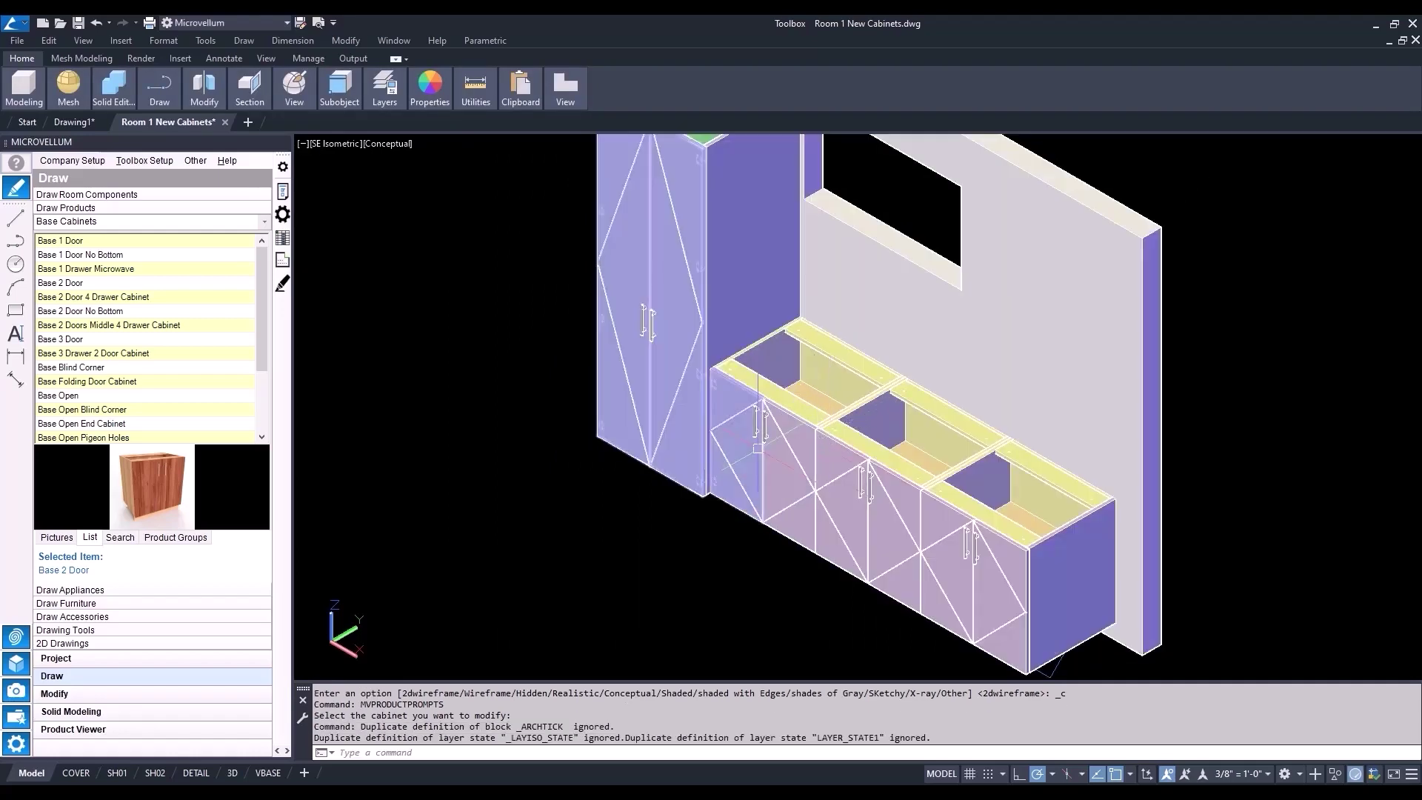
# Step: Return the display to the 2D Wireframe visual style
pyautogui.click(393, 143)
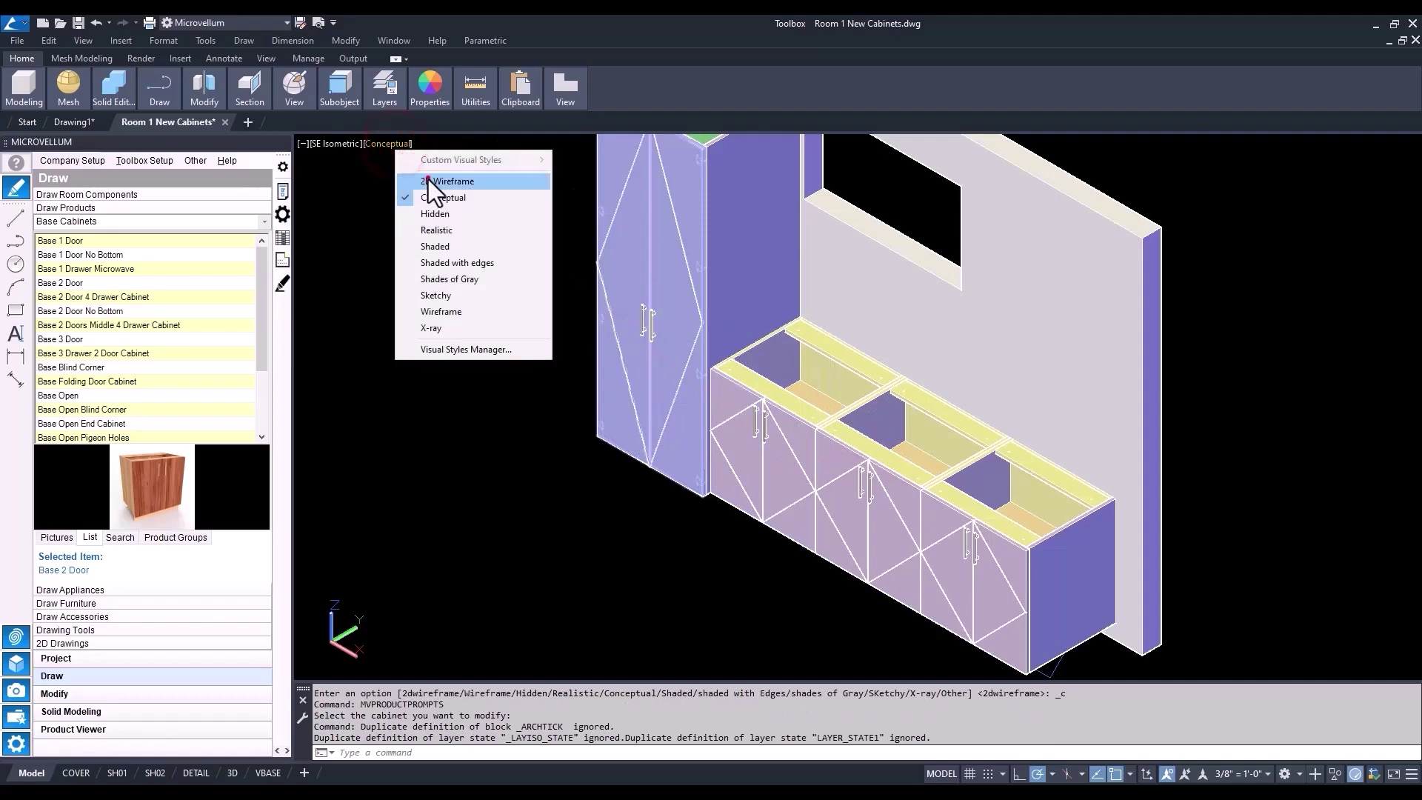
pyautogui.click(428, 182)
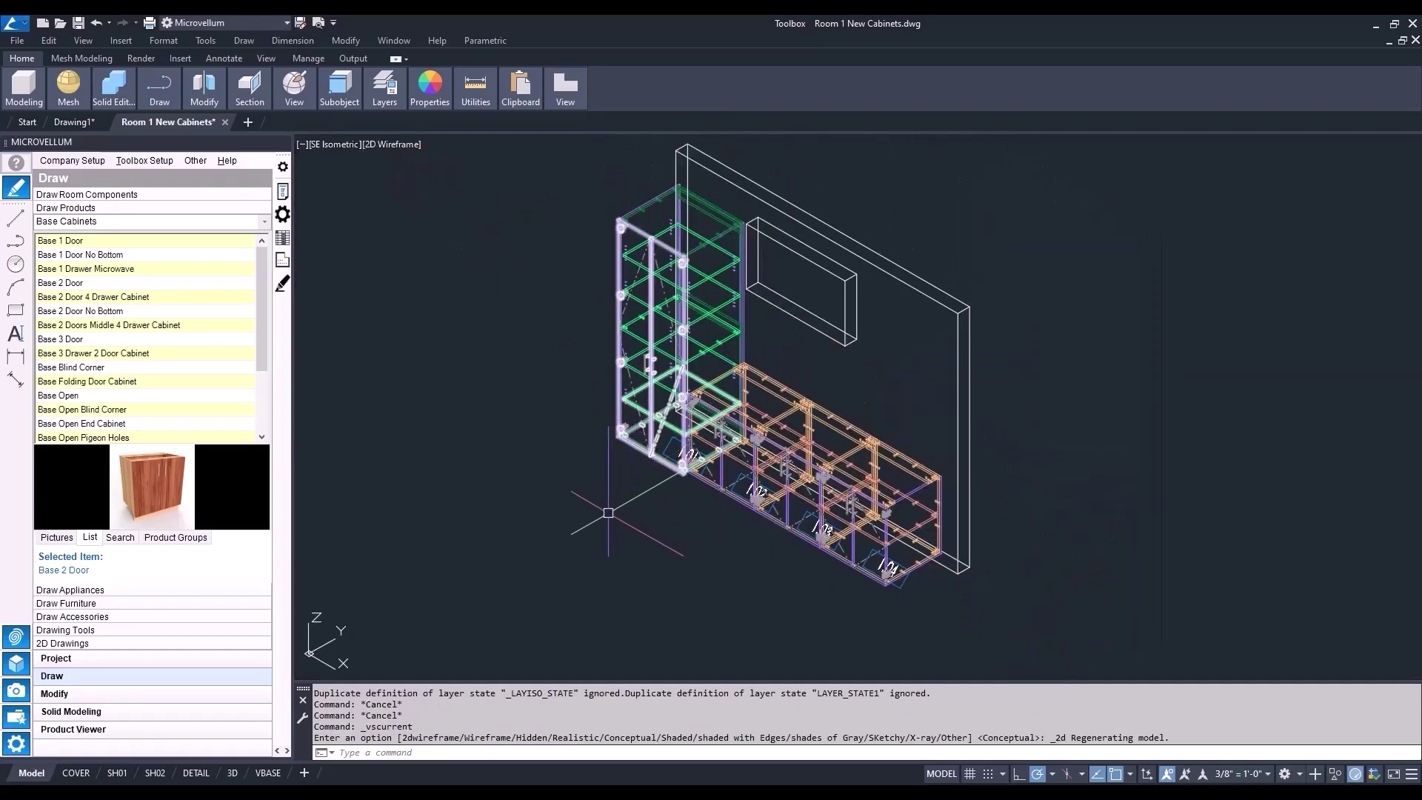
pyautogui.click(262, 220)
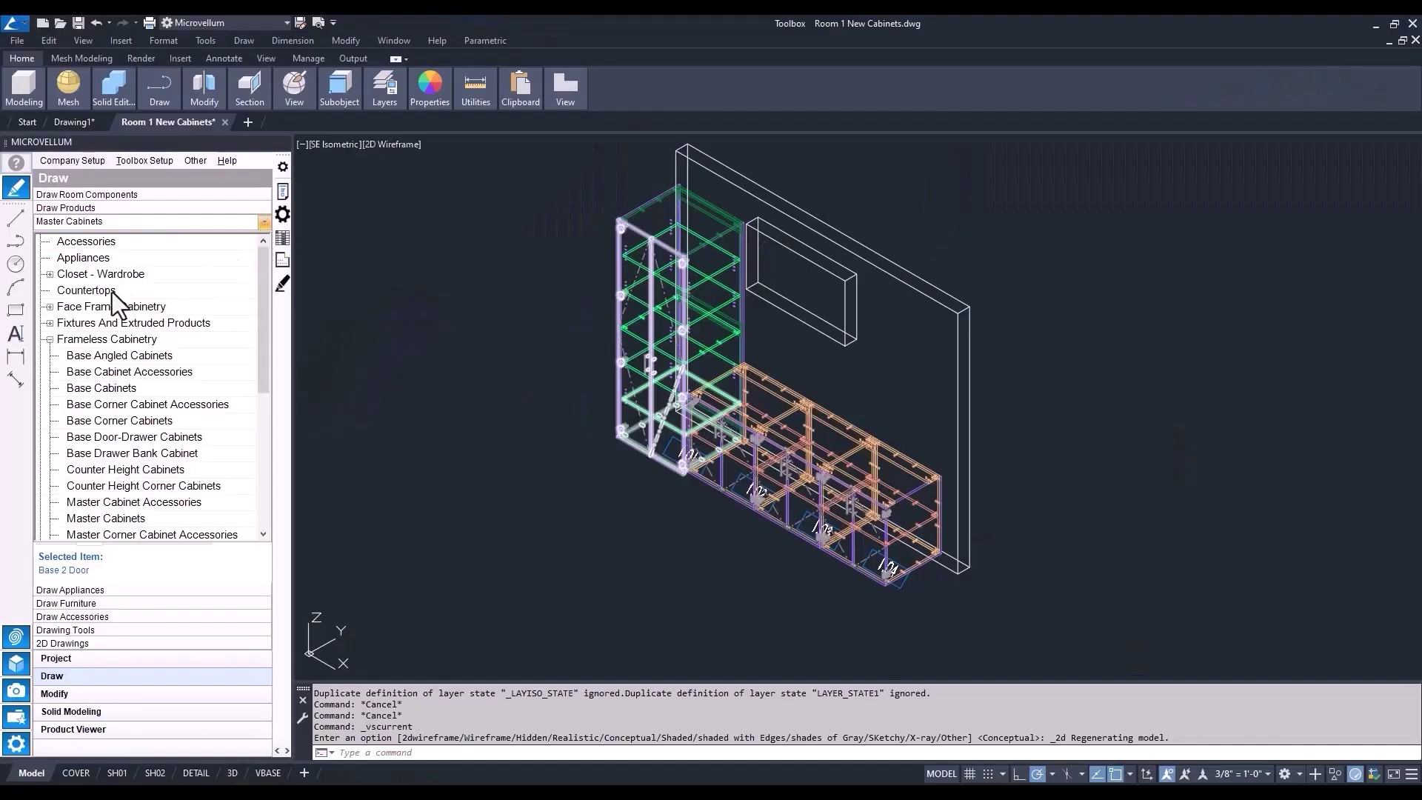
# Step: Start placing a Countertop Straight attached to the base cabinet run
pyautogui.doubleClick(112, 292)
pyautogui.click(101, 274)
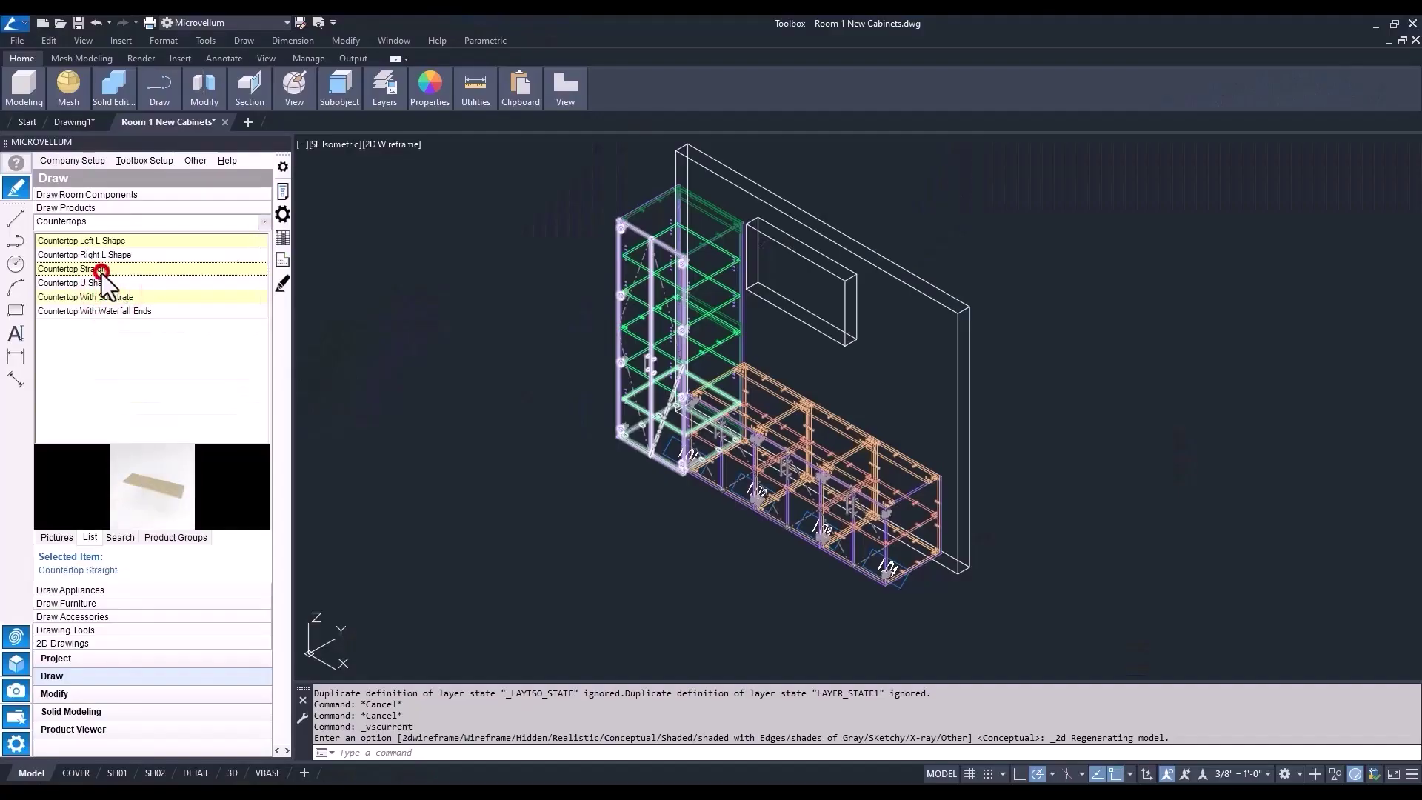
pyautogui.rightClick(101, 270)
pyautogui.click(161, 326)
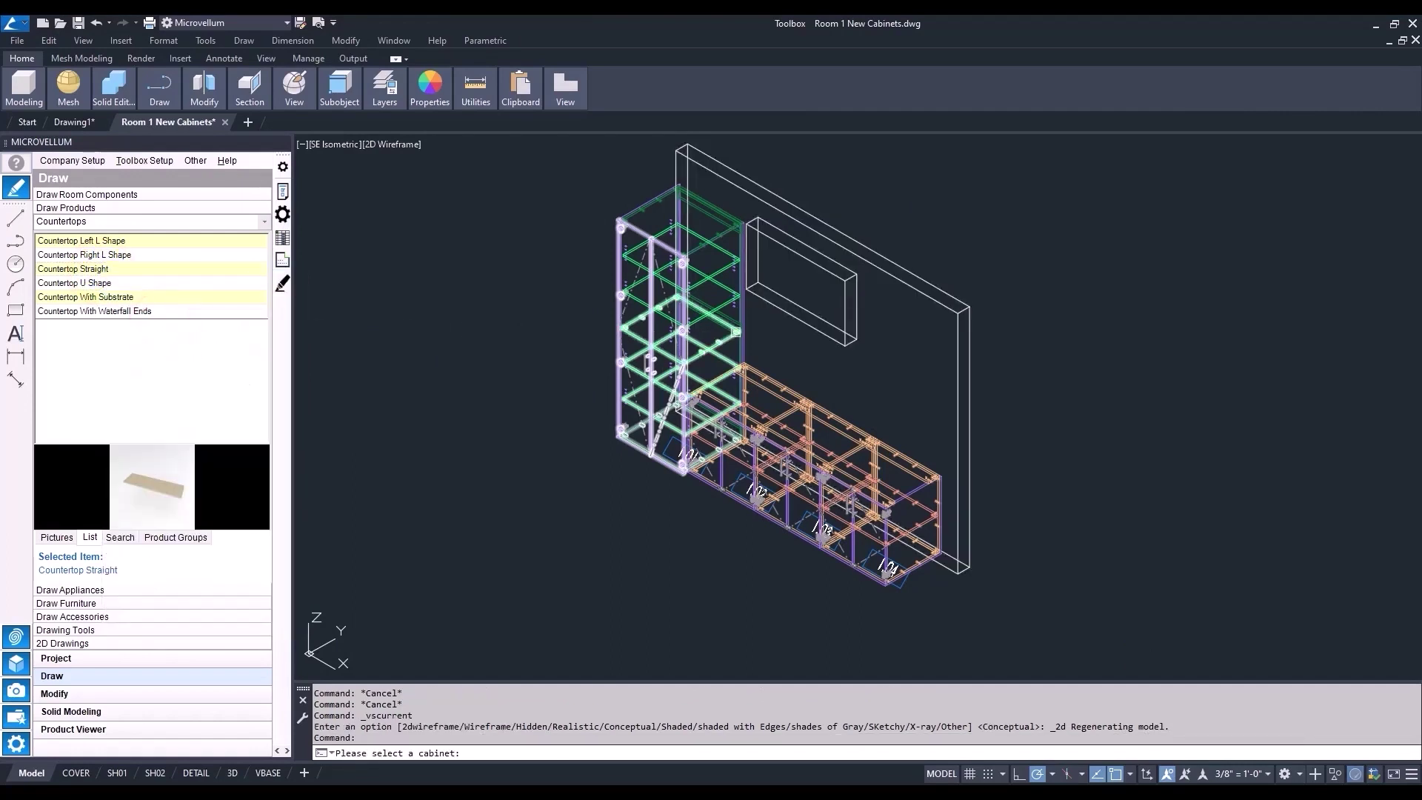
pyautogui.click(735, 333)
pyautogui.click(701, 446)
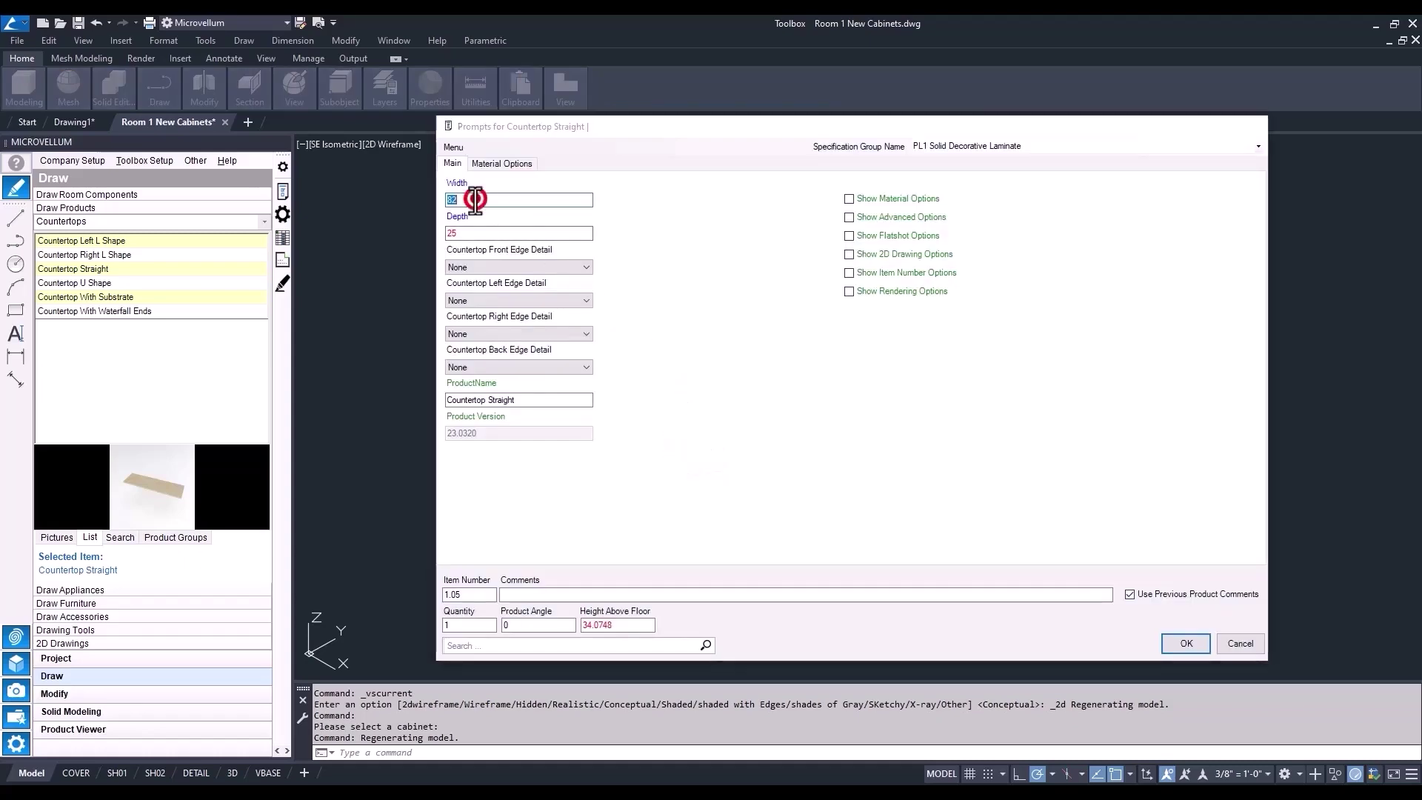
pyautogui.press('Return')
pyautogui.scroll(3, 712, 333)
pyautogui.scroll(3, 725, 360)
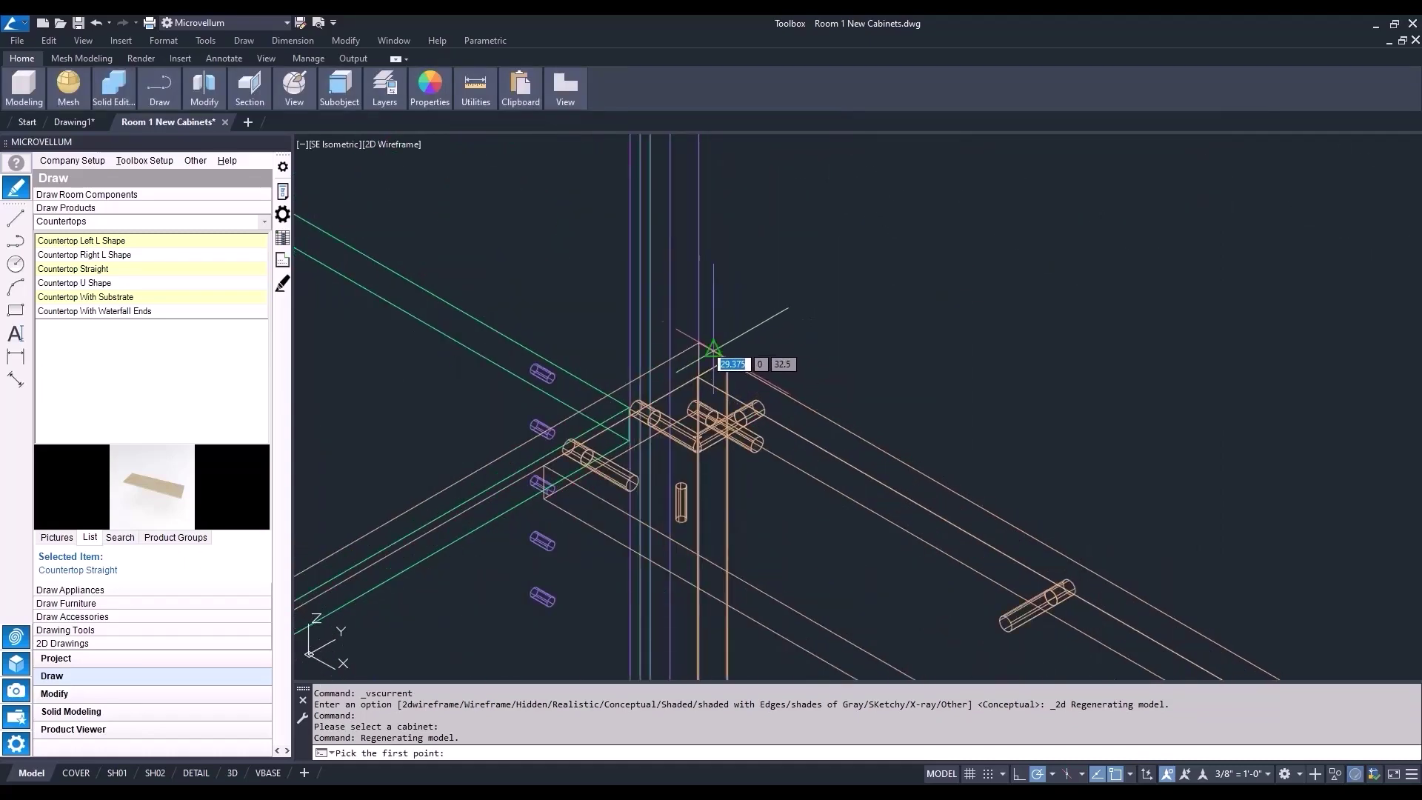
# Step: Place the countertop between two picked points at width 85, then switch to Top view
pyautogui.click(725, 360)
pyautogui.scroll(-3, 725, 359)
pyautogui.scroll(3, 1155, 622)
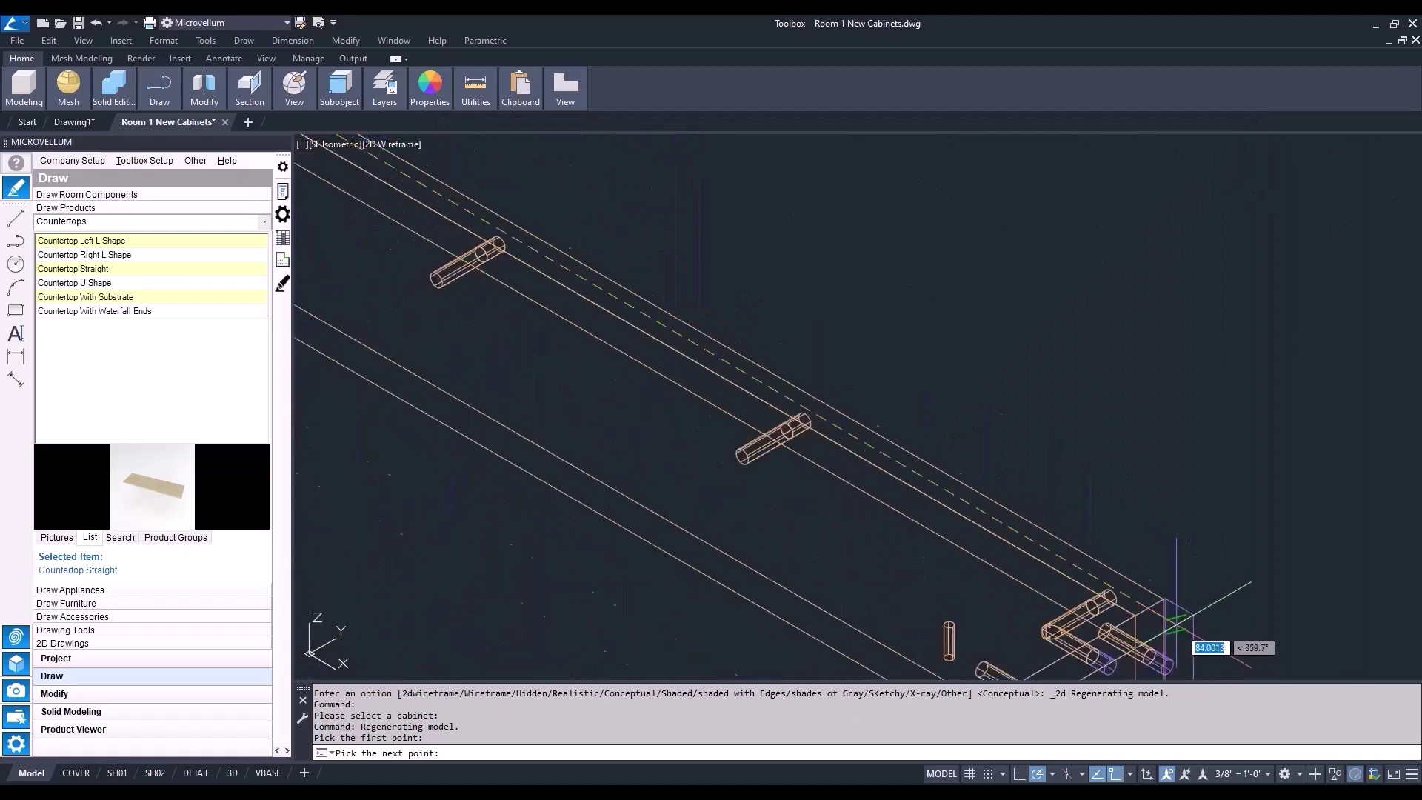
pyautogui.click(1187, 606)
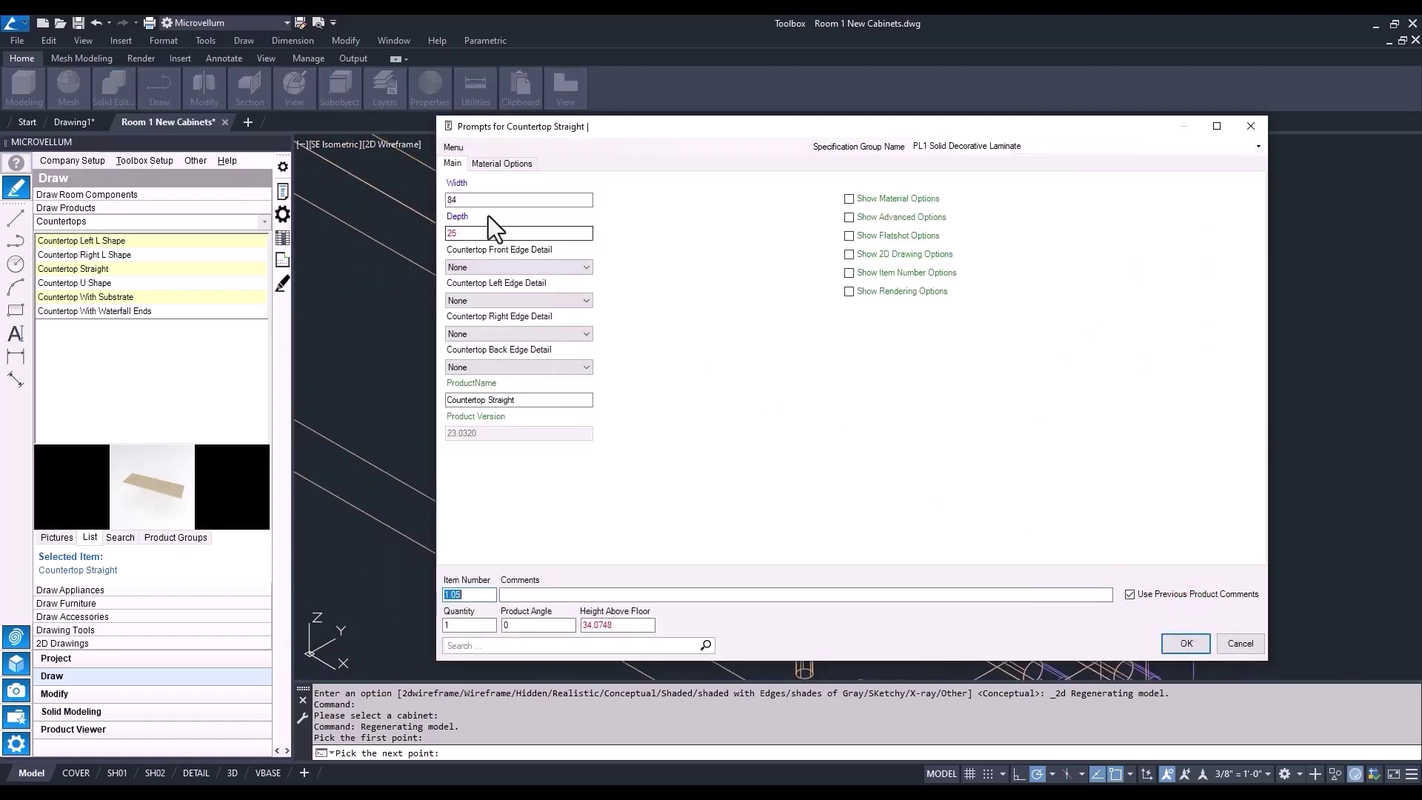
pyautogui.doubleClick(461, 199)
pyautogui.write('85')
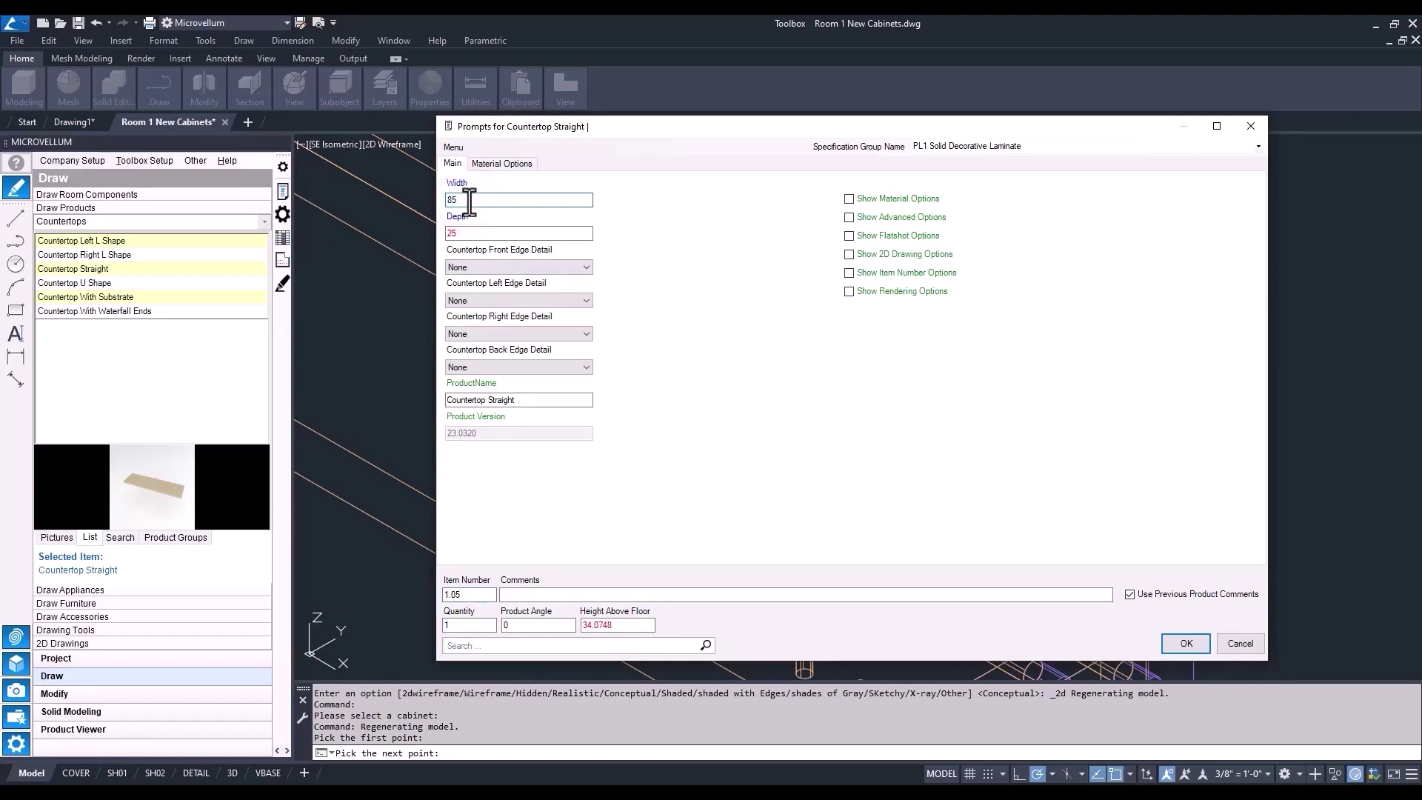
pyautogui.click(1184, 641)
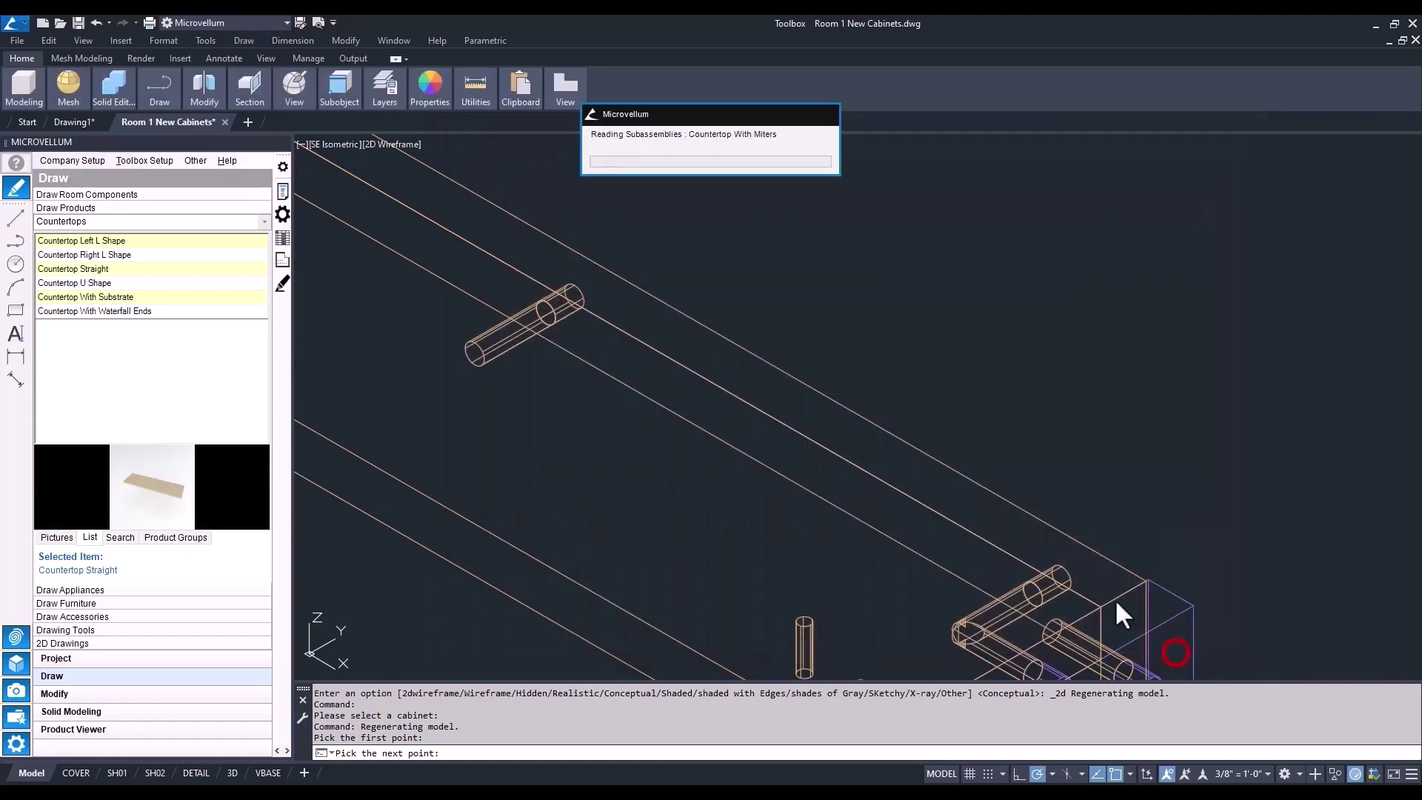
pyautogui.scroll(-3, 853, 360)
pyautogui.scroll(-2, 821, 422)
pyautogui.scroll(-2, 799, 466)
pyautogui.scroll(-2, 786, 487)
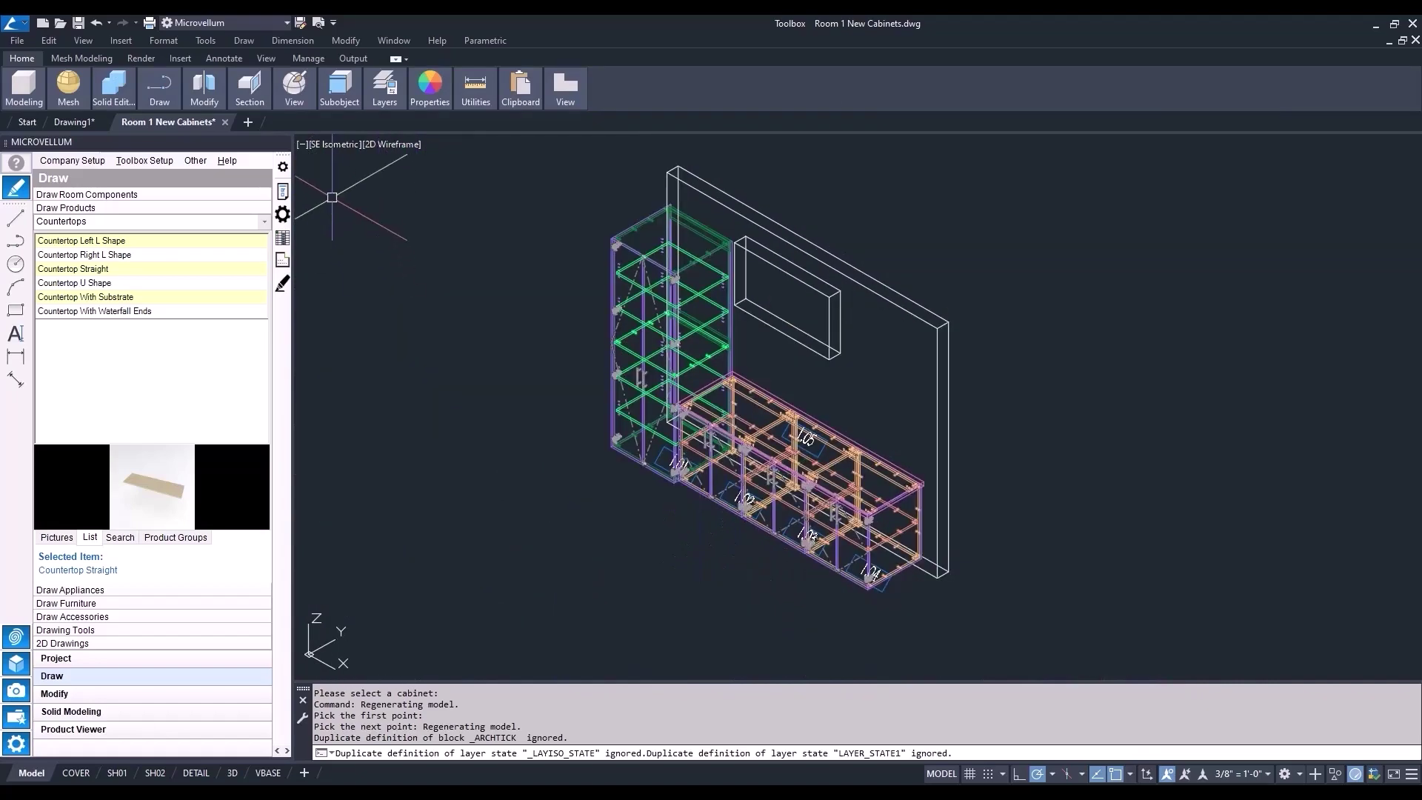
pyautogui.click(326, 140)
pyautogui.click(354, 182)
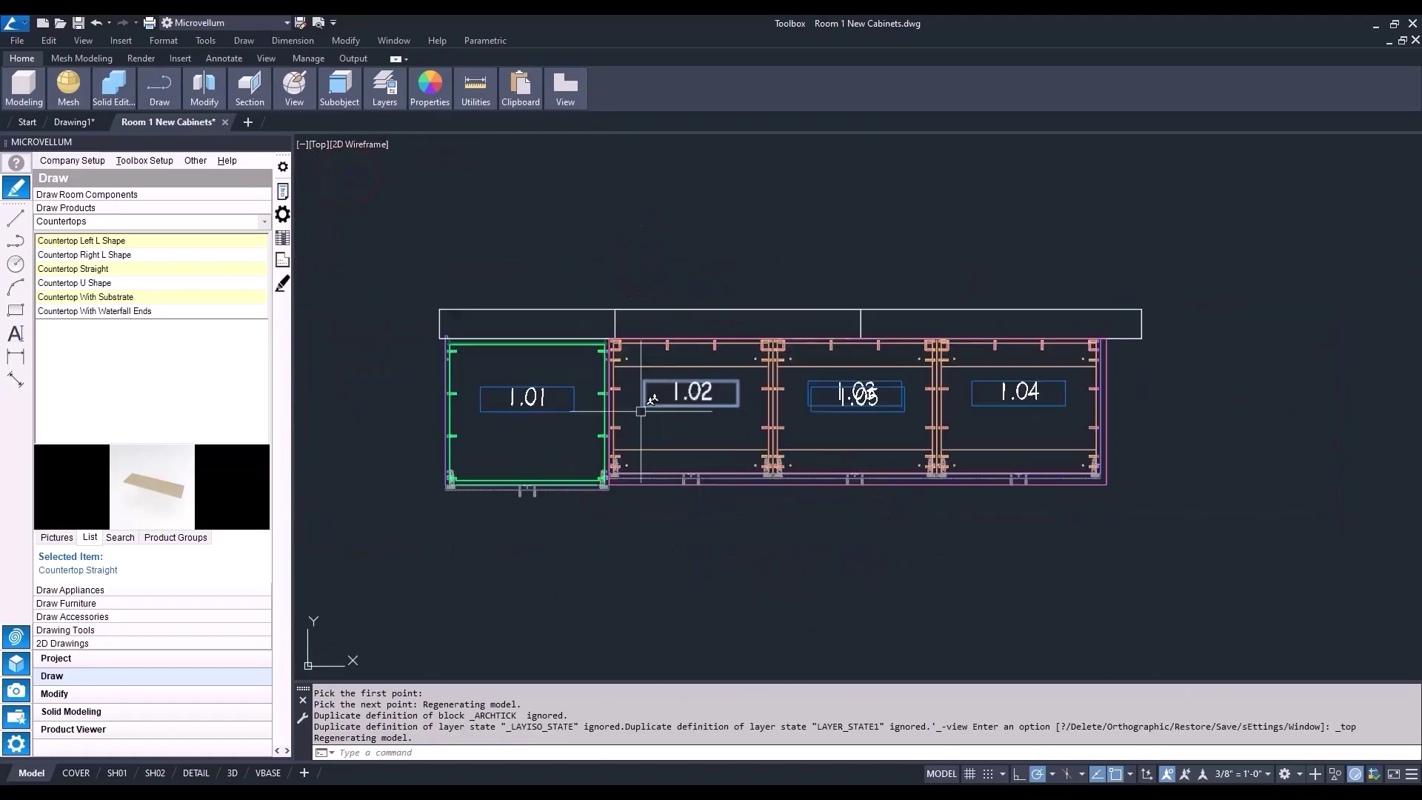
# Step: Choose Toe Kick Base from Master Cabinets > Frameless Cabinetry > Base Cabinet Accessories for Fill Wall
pyautogui.click(263, 223)
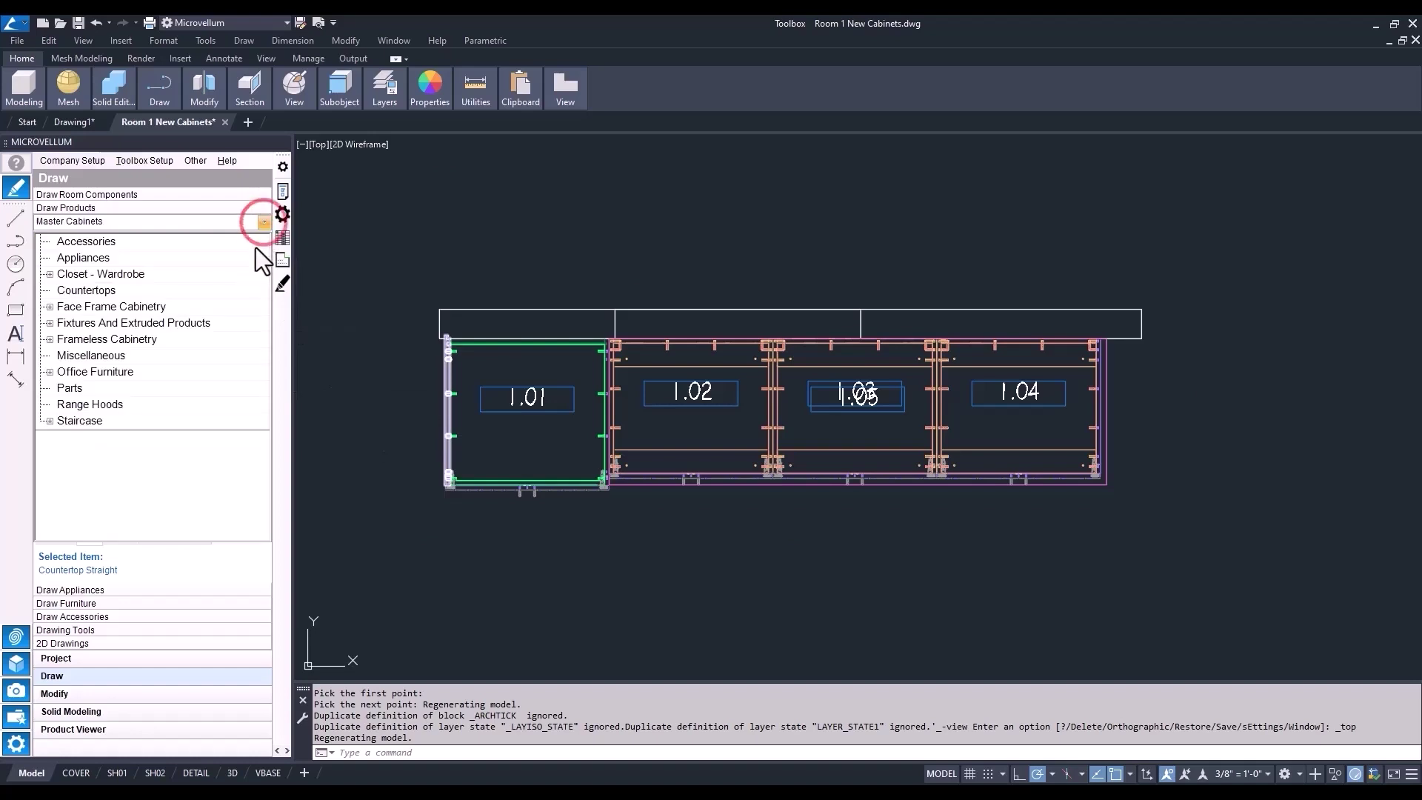
pyautogui.click(48, 340)
pyautogui.click(83, 373)
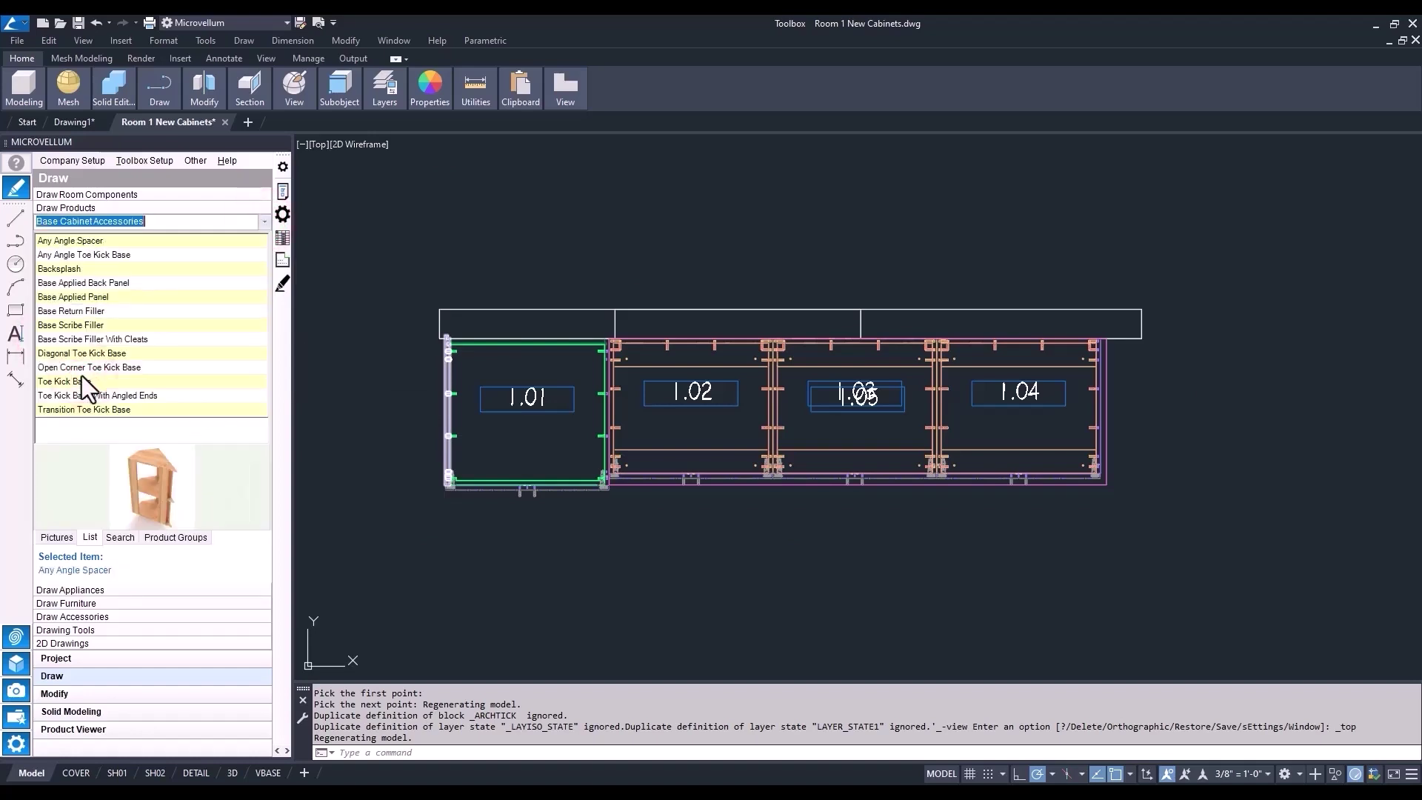
pyautogui.click(81, 386)
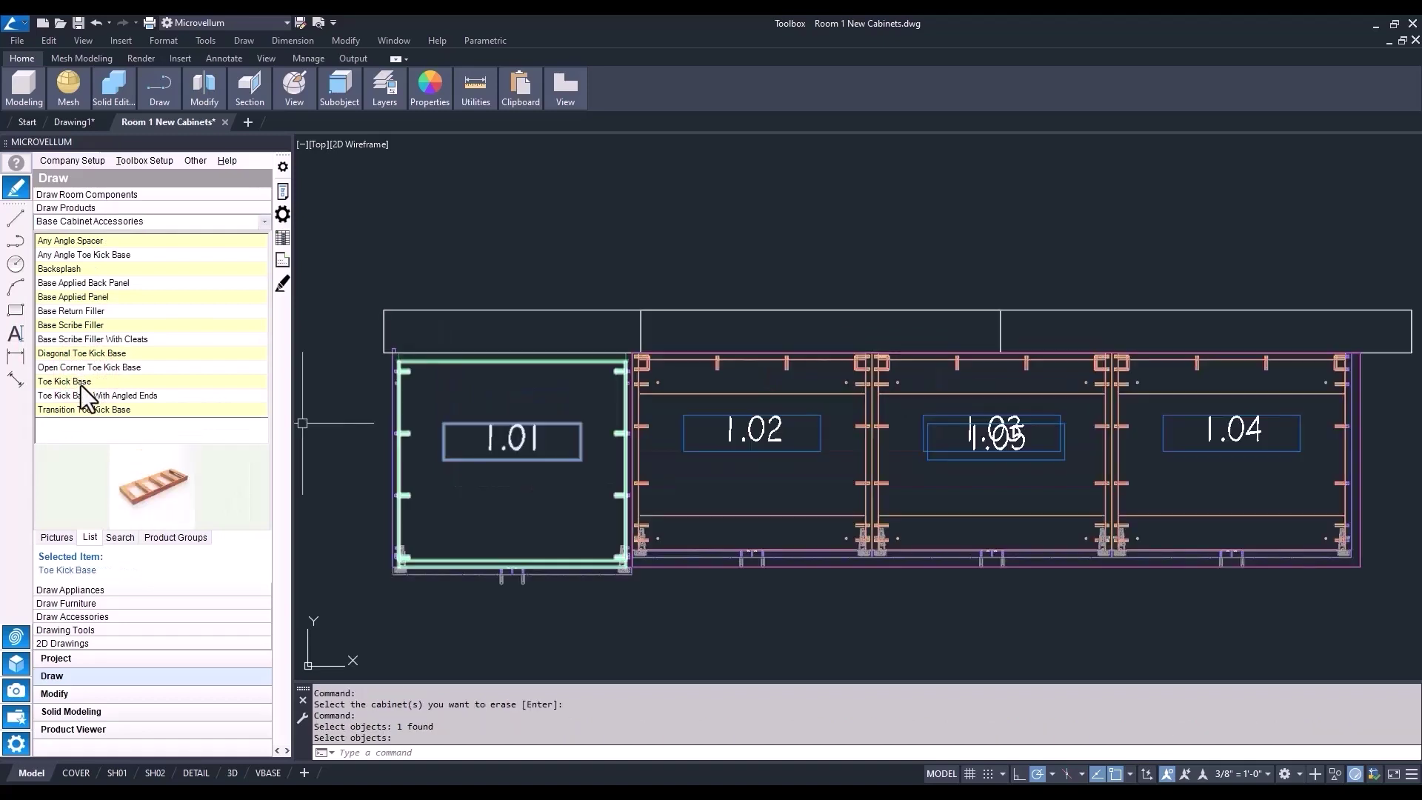
pyautogui.click(81, 384)
pyautogui.rightClick(82, 383)
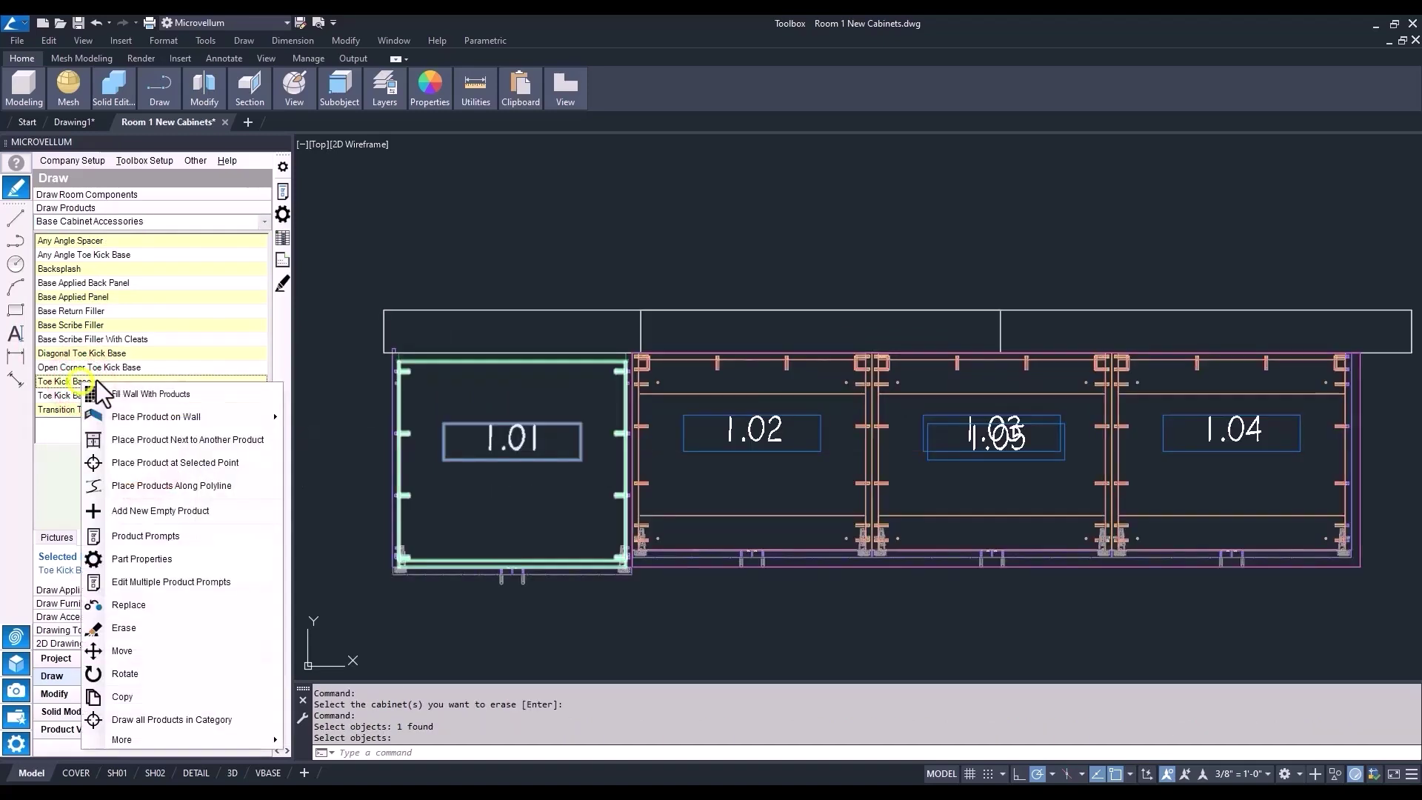
pyautogui.click(134, 392)
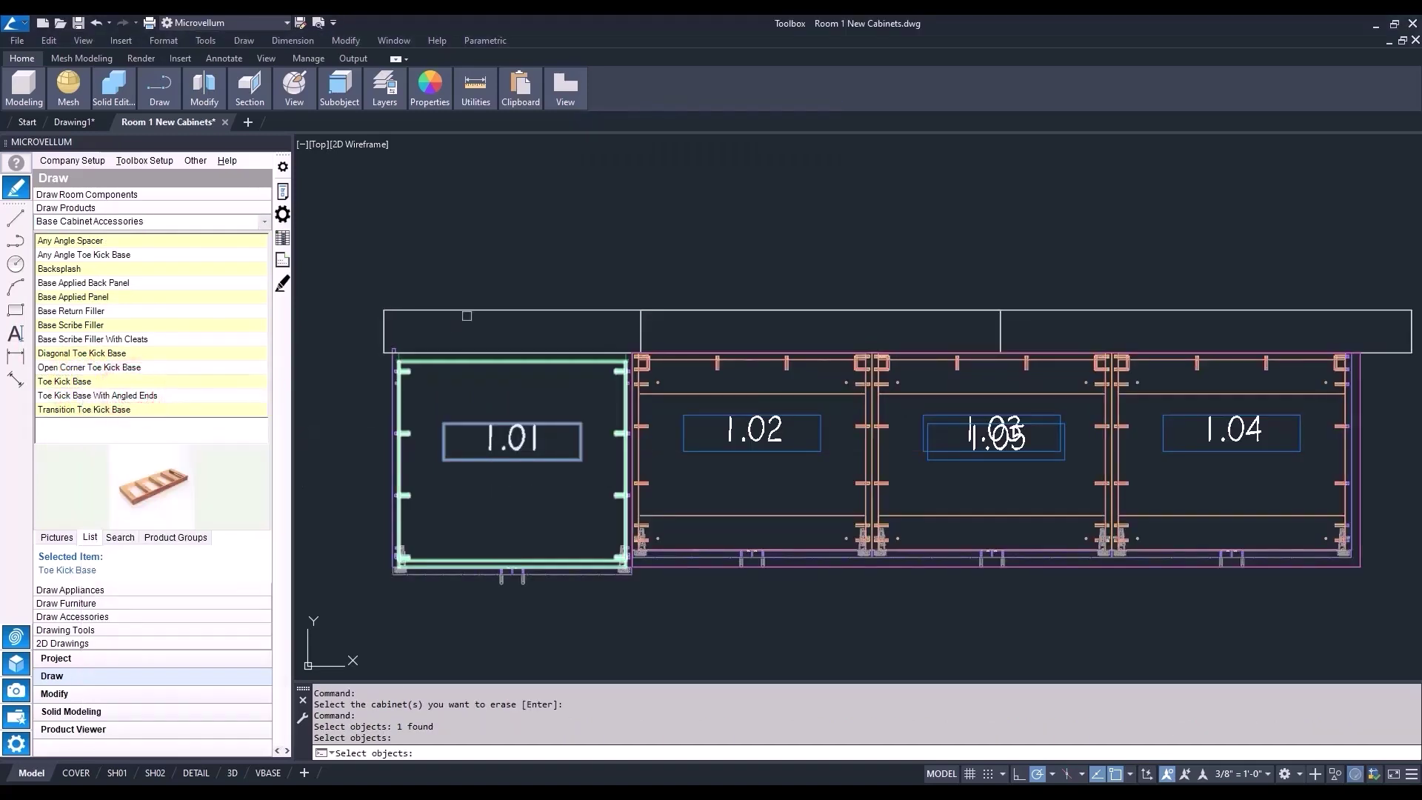
# Step: Fill the selected wall with two toe kick bases, inset 2 left and 8 right
pyautogui.click(469, 310)
pyautogui.rightClick(486, 286)
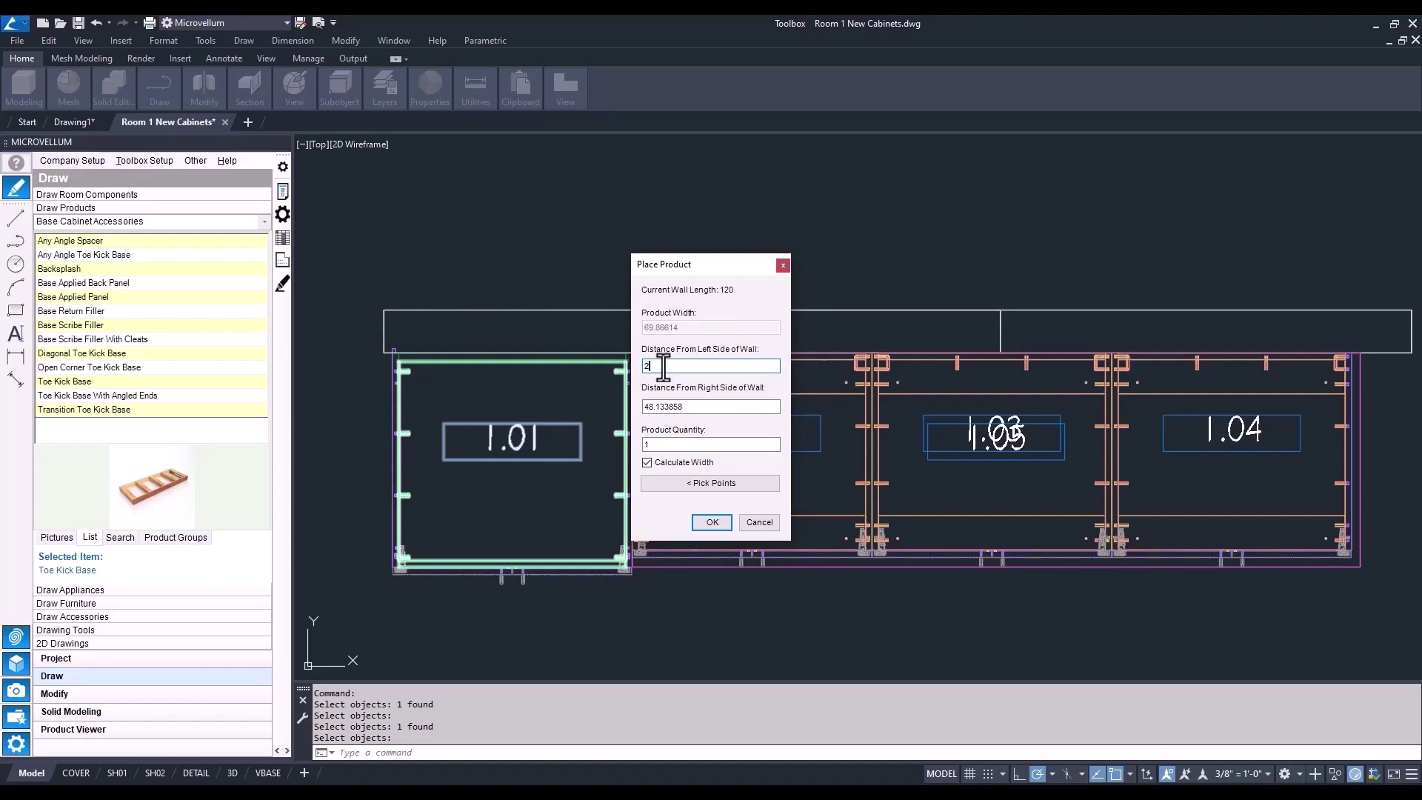
pyautogui.doubleClick(701, 408)
pyautogui.click(709, 482)
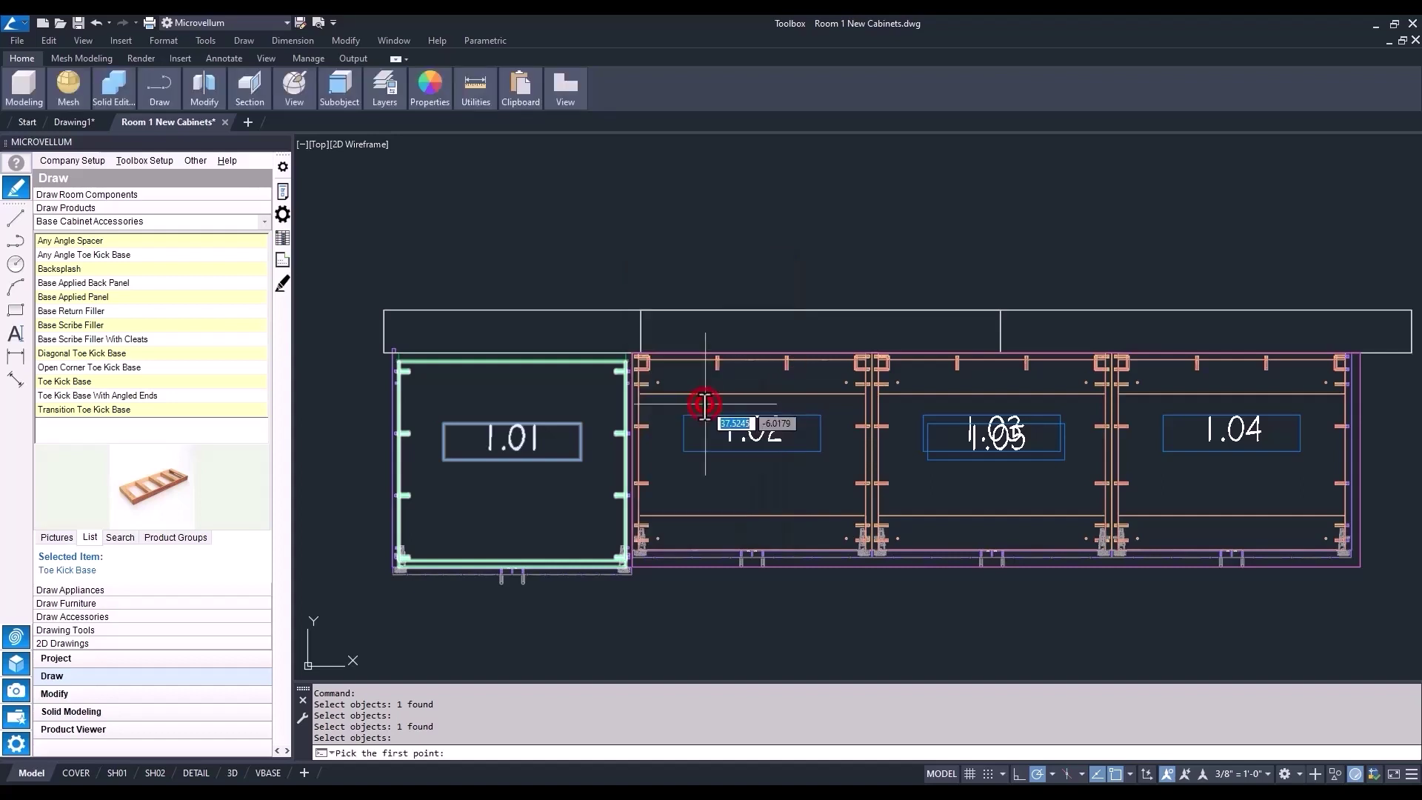
pyautogui.scroll(-2, 700, 405)
pyautogui.scroll(3, 1144, 366)
pyautogui.scroll(3, 1166, 406)
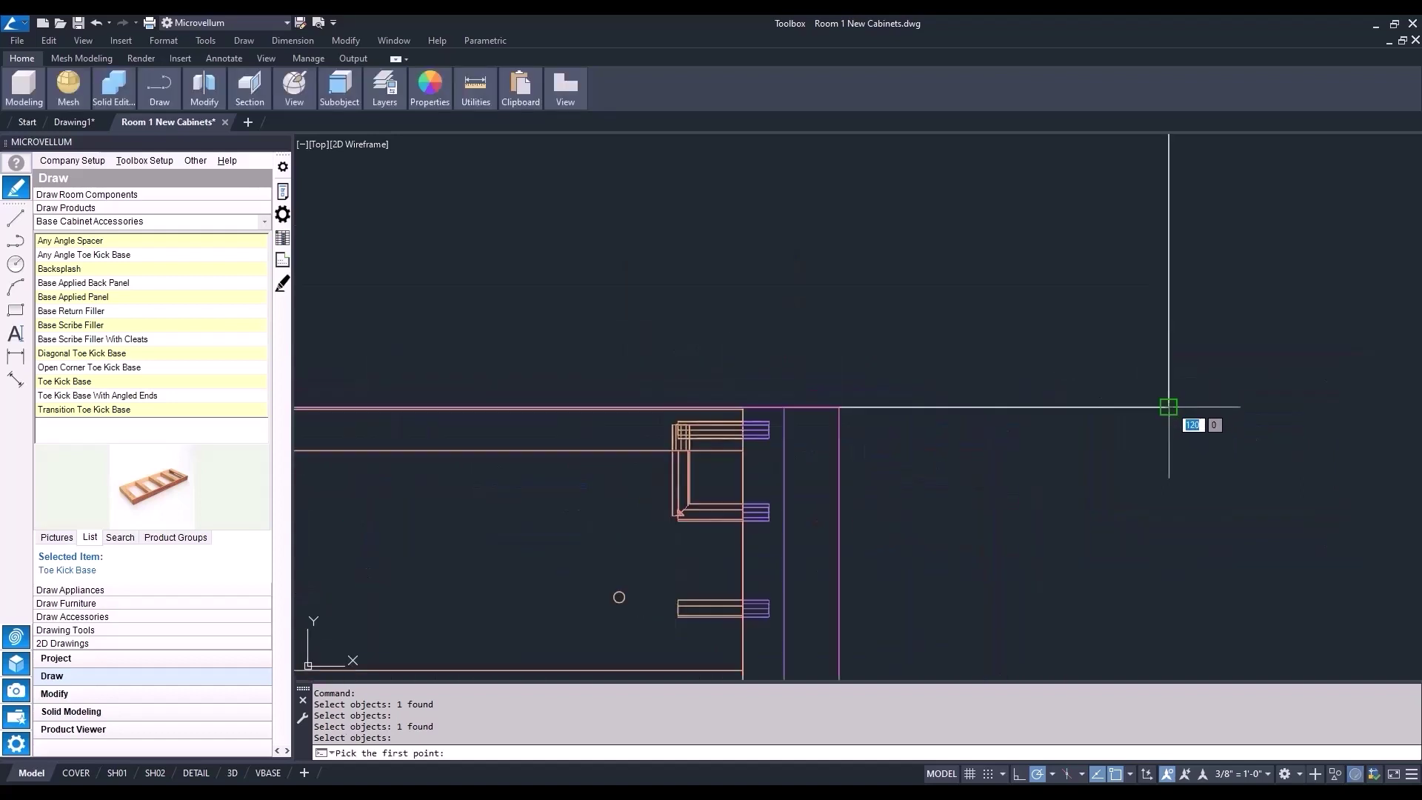
pyautogui.click(1167, 406)
pyautogui.click(784, 408)
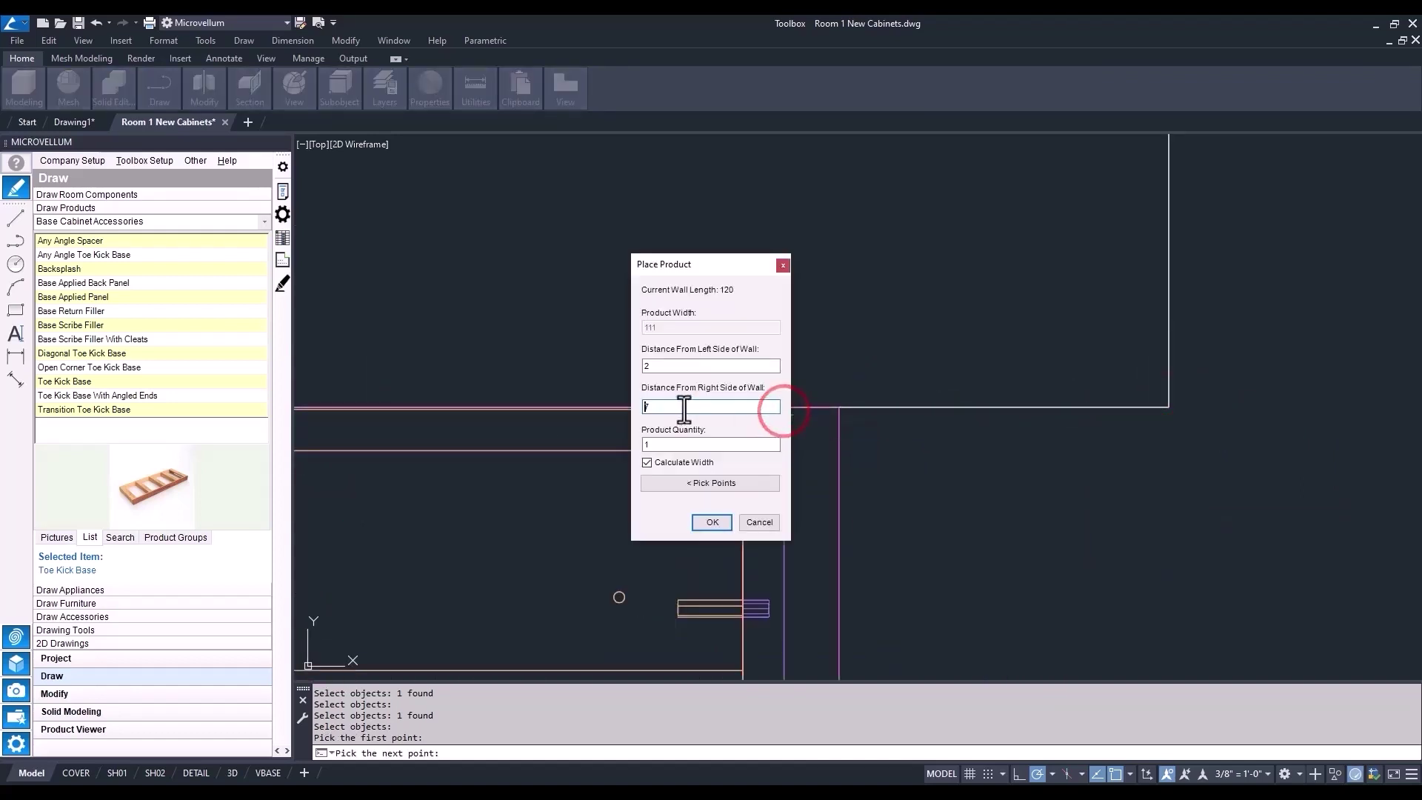
pyautogui.write('8')
pyautogui.doubleClick(653, 444)
pyautogui.click(711, 523)
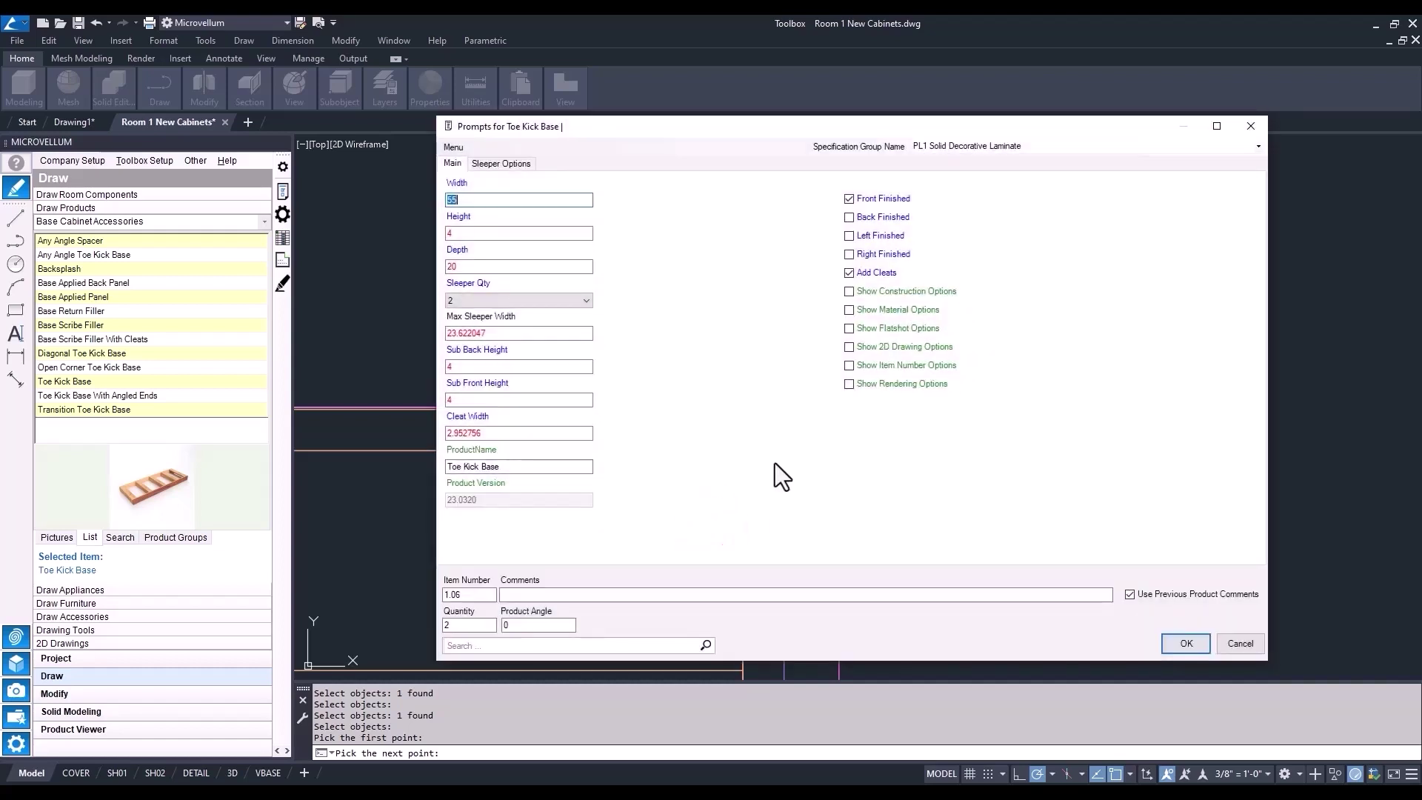
pyautogui.click(1186, 643)
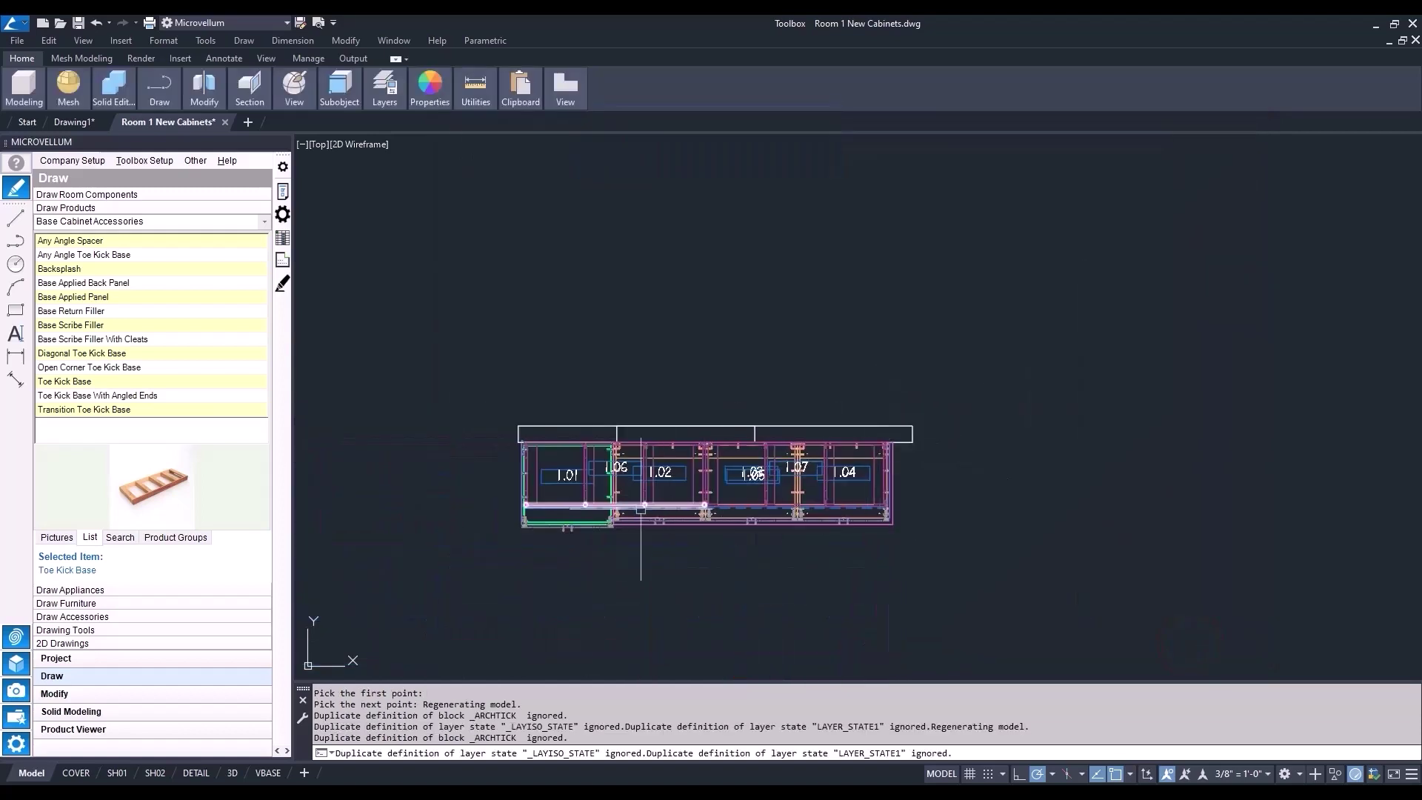
# Step: Give toe kick base 1.06 a finished left end
pyautogui.click(284, 191)
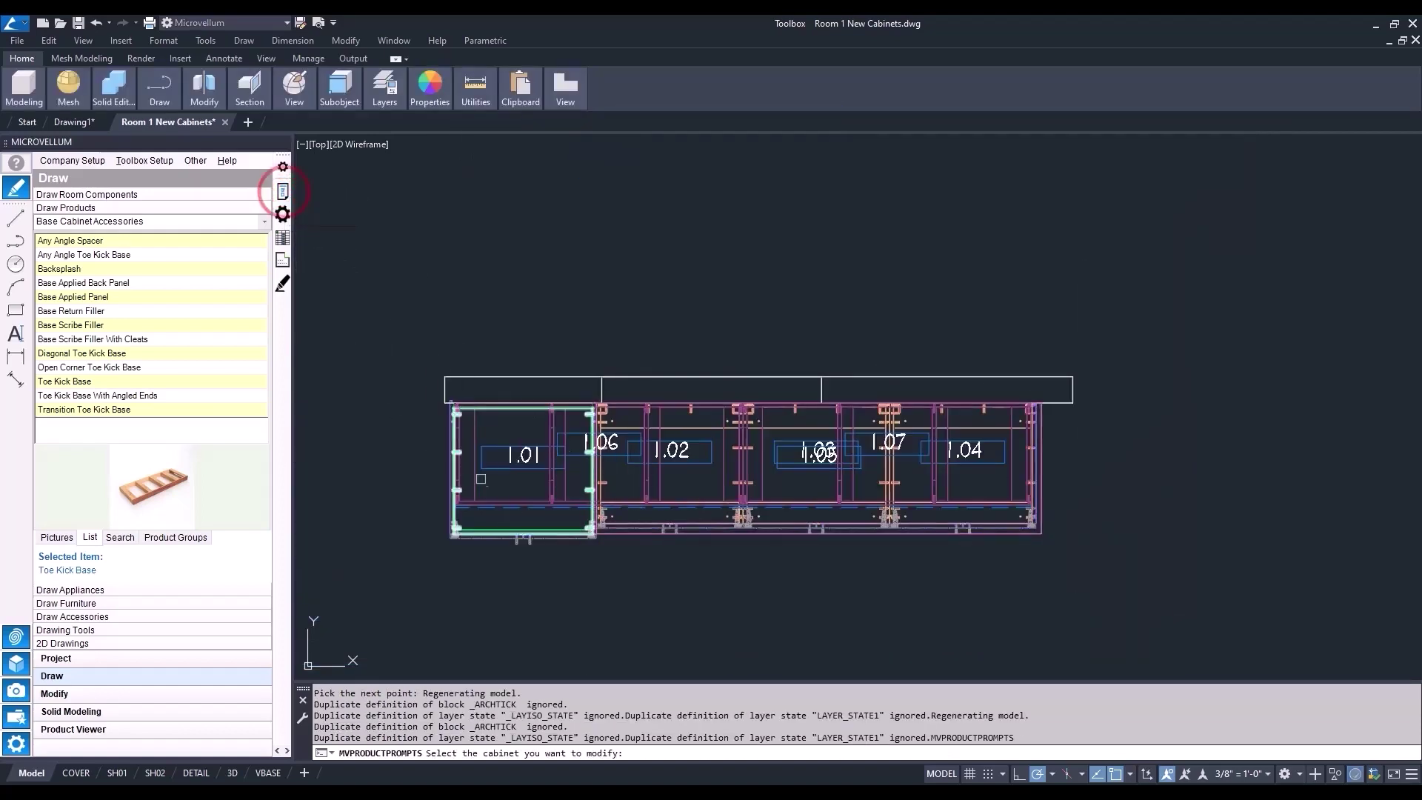
pyautogui.click(506, 494)
pyautogui.click(848, 236)
pyautogui.click(1182, 645)
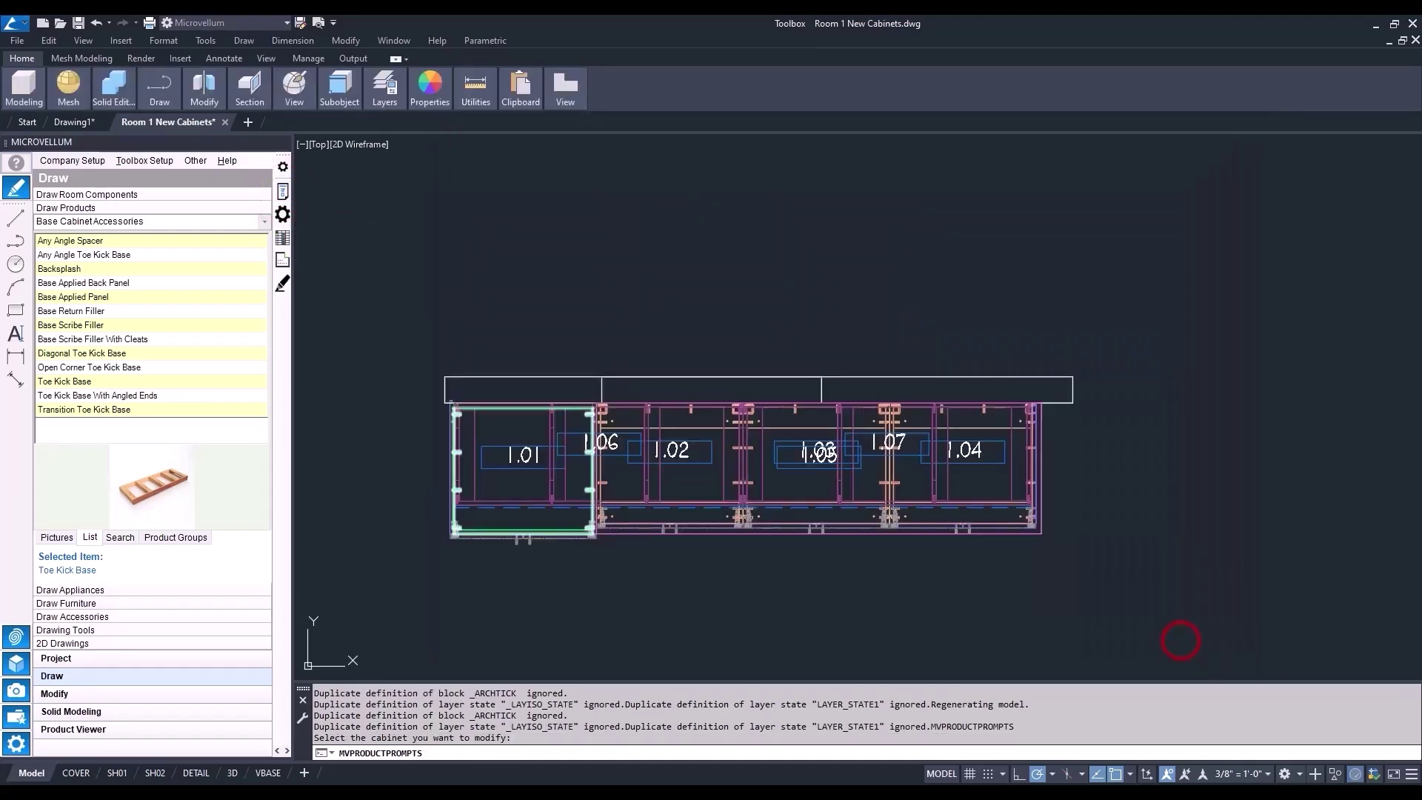
# Step: Give the other toe kick base a finished right end
pyautogui.click(284, 191)
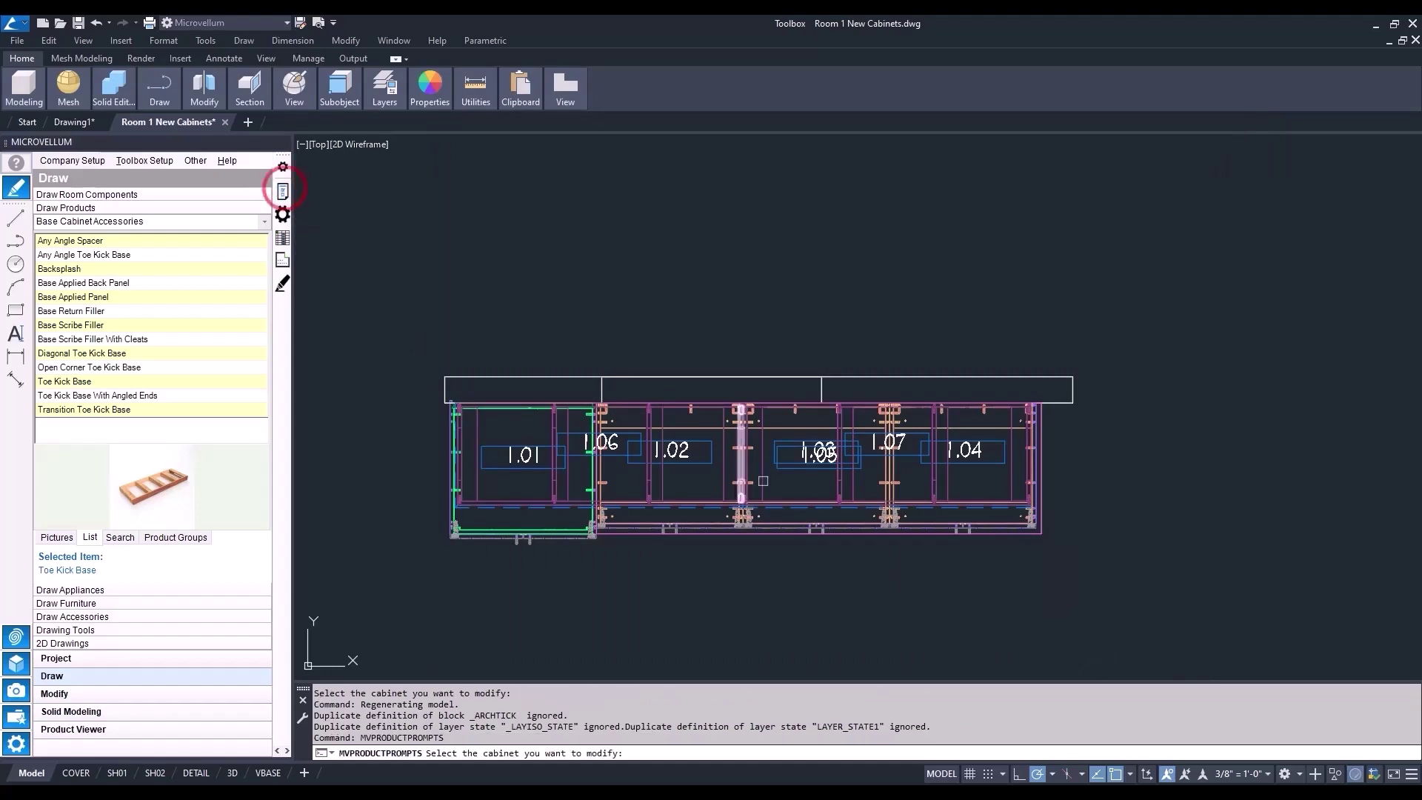
pyautogui.click(795, 505)
pyautogui.click(851, 255)
pyautogui.click(1180, 643)
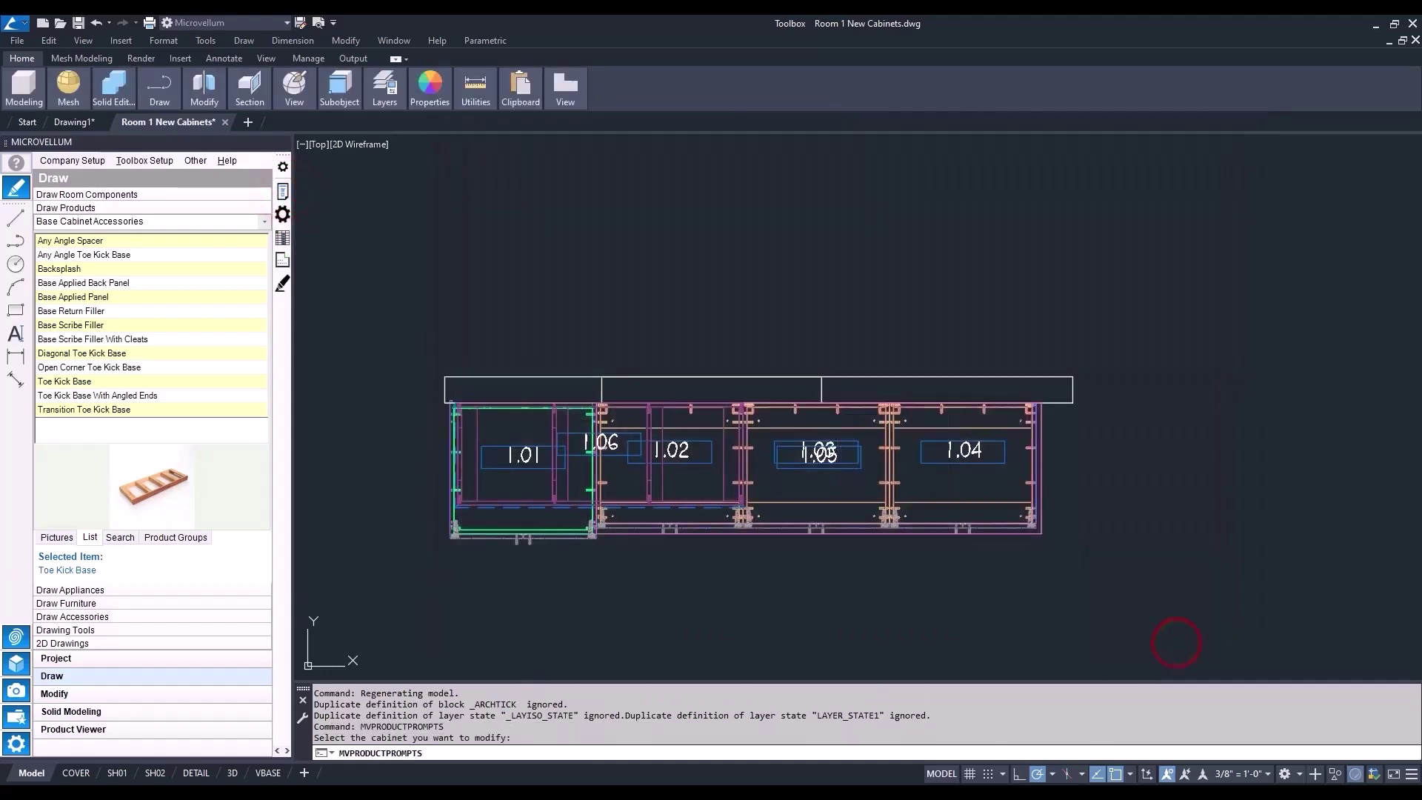
# Step: Show the run in SE Isometric with Conceptual shading, orbited to a lower frontal angle
pyautogui.click(317, 143)
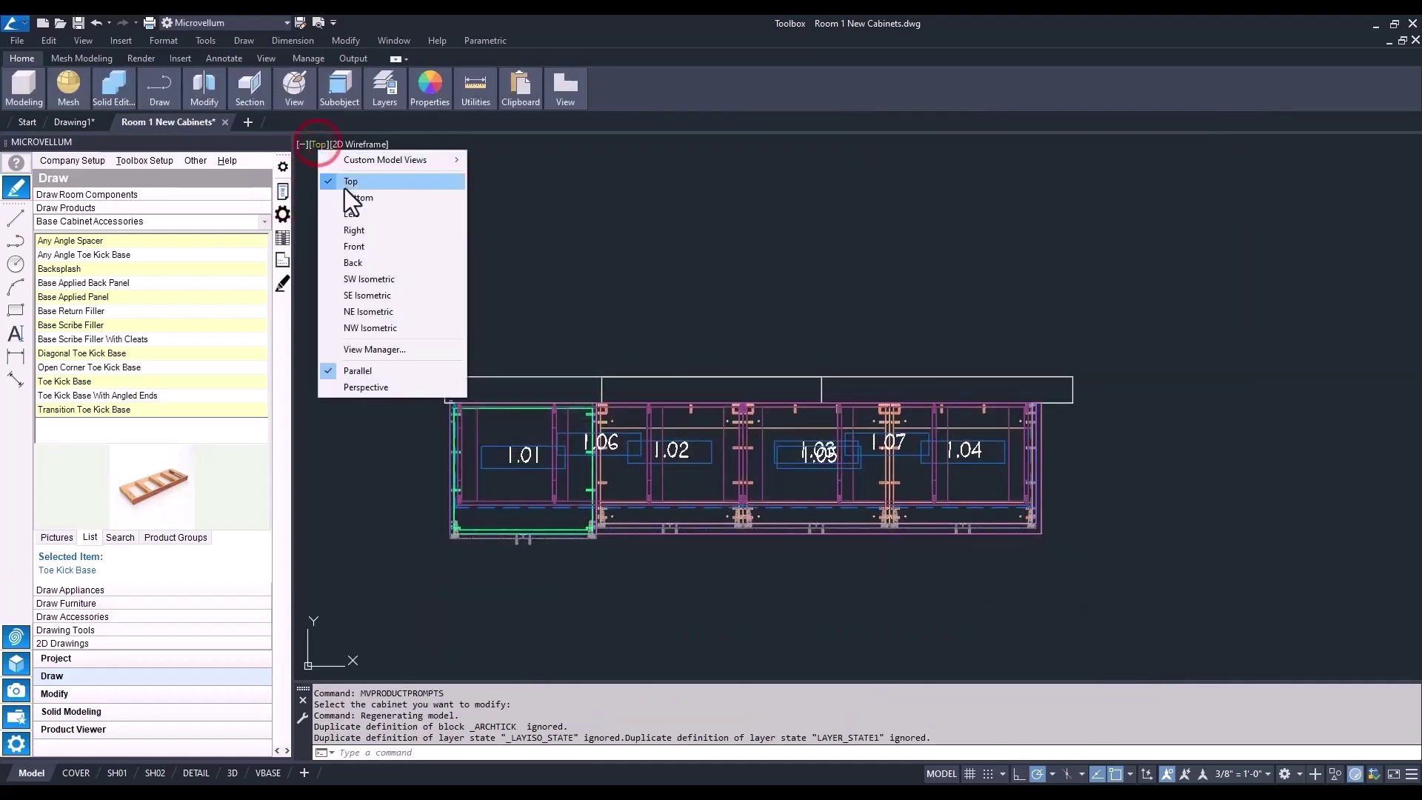
pyautogui.click(368, 296)
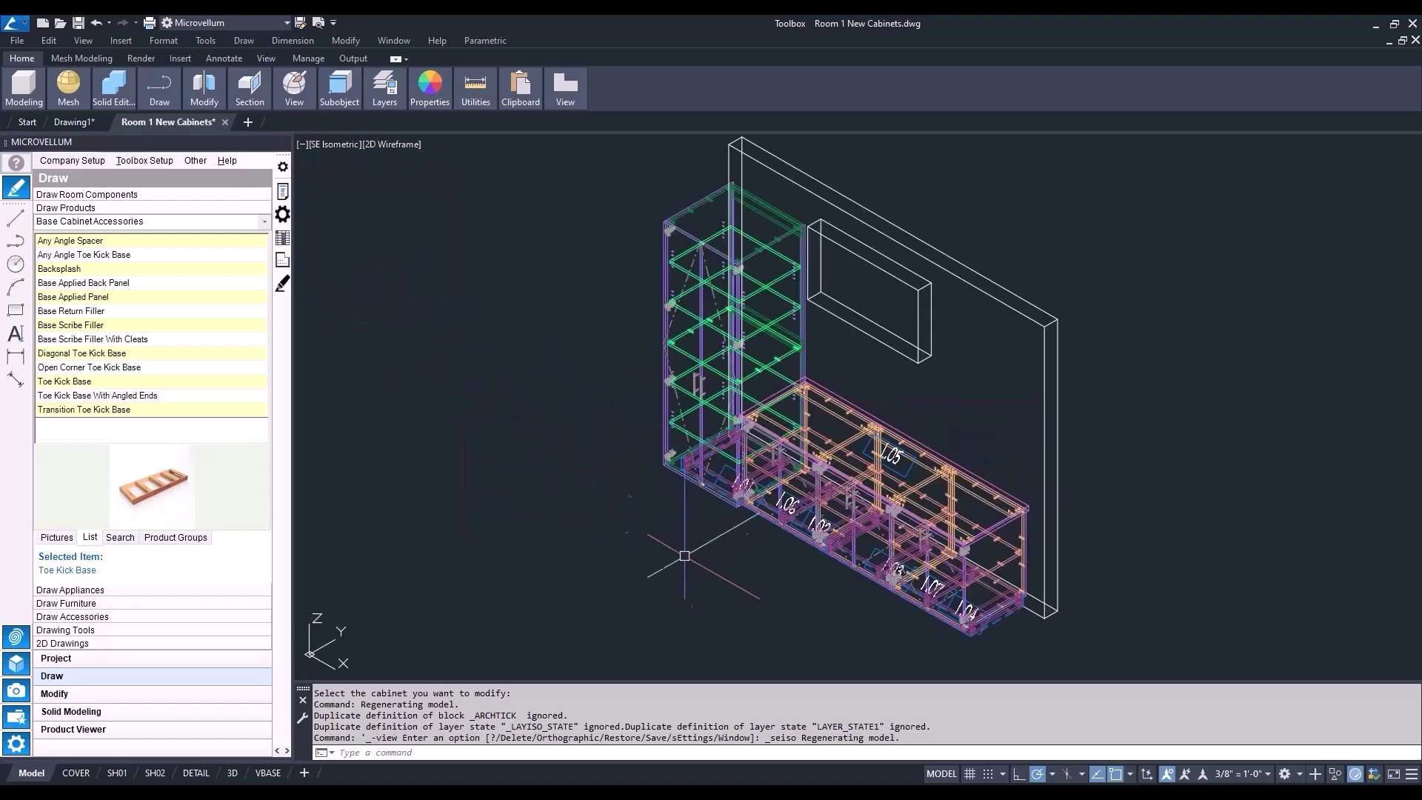
pyautogui.click(389, 144)
pyautogui.click(433, 199)
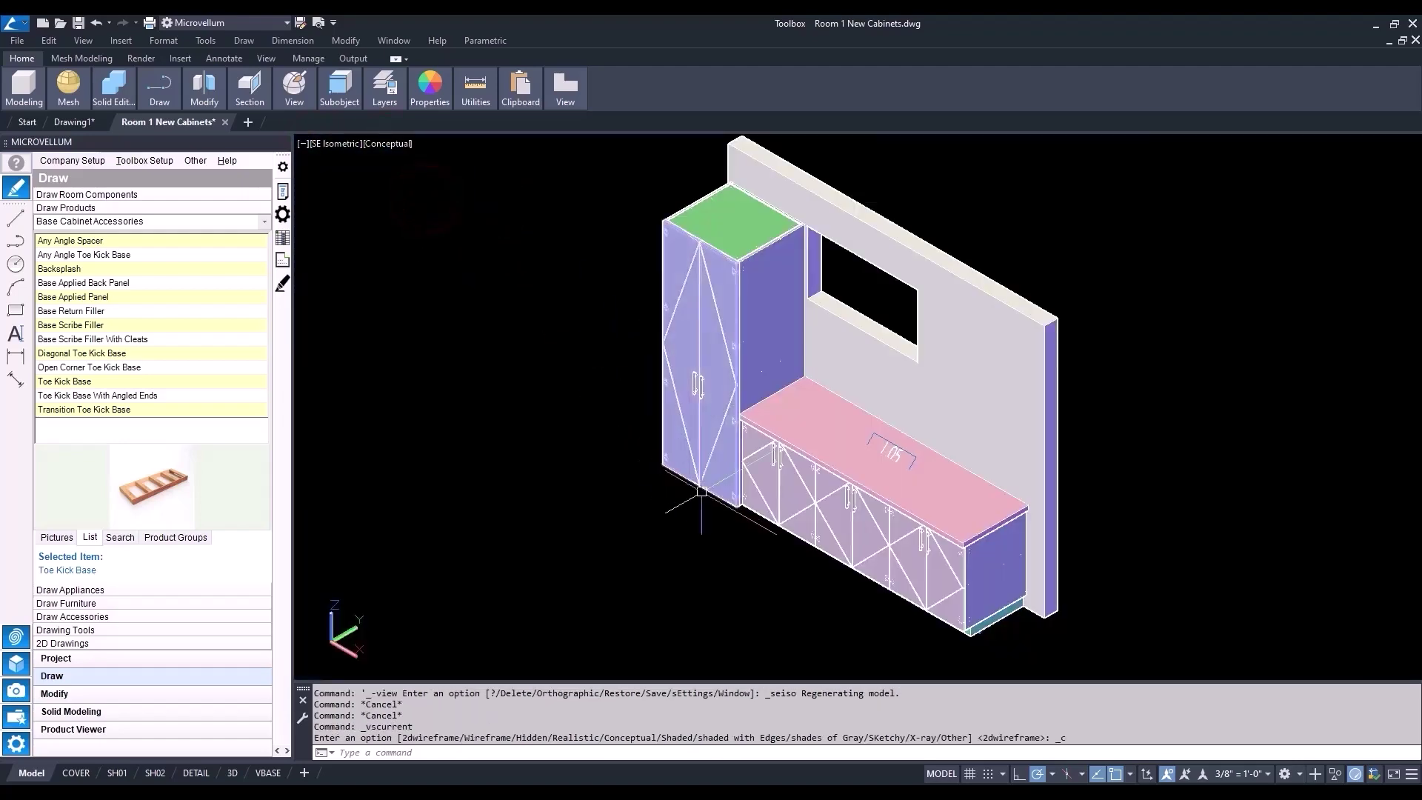
pyautogui.scroll(3, 835, 601)
pyautogui.moveTo(836, 601)
pyautogui.keyDown('shift'); pyautogui.mouseDown(button='middle')
pyautogui.moveTo(881, 542)
pyautogui.moveTo(1033, 547)
pyautogui.mouseUp(button='middle'); pyautogui.keyUp('shift')
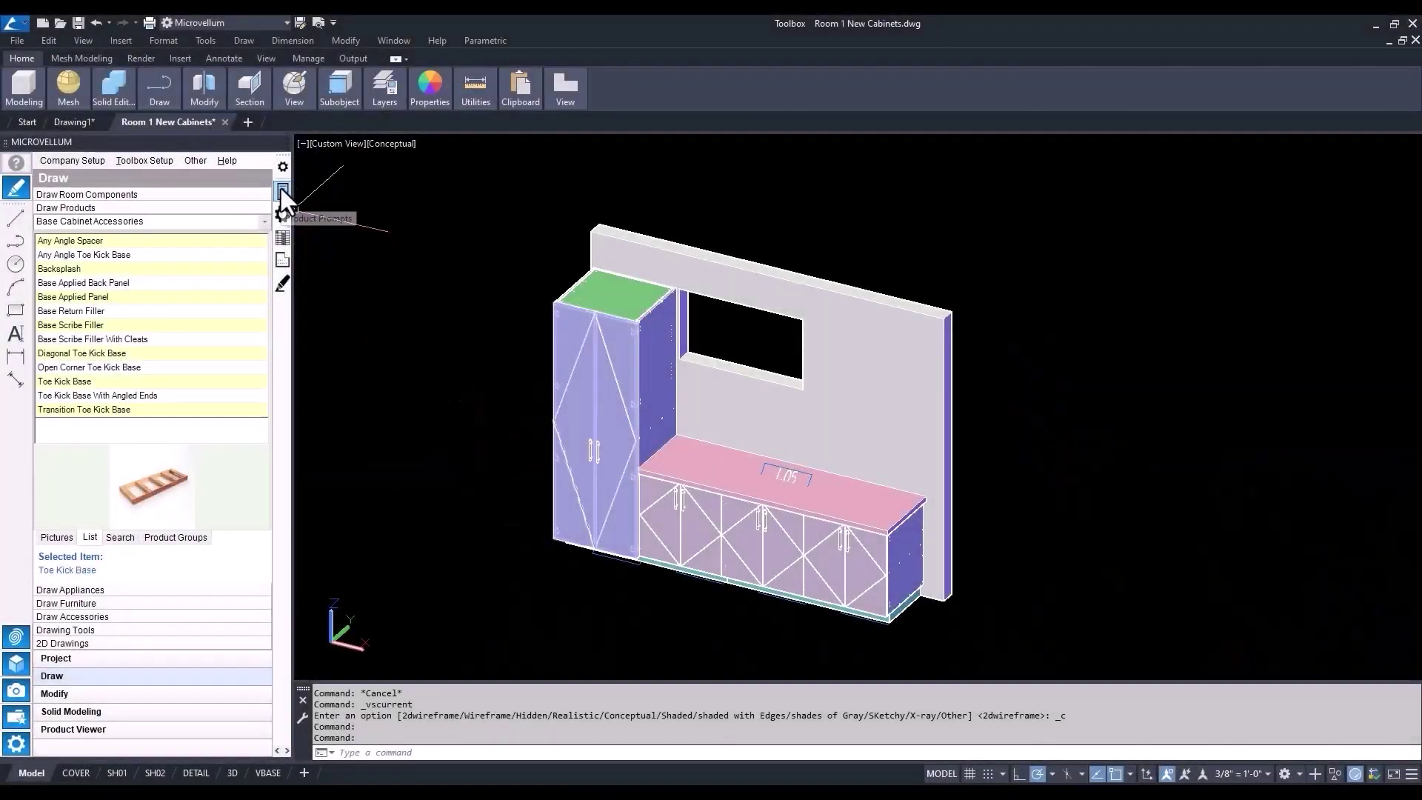
# Step: Accept the Tall 2 Door cabinet's prompts and close the Microvellum message
pyautogui.click(281, 188)
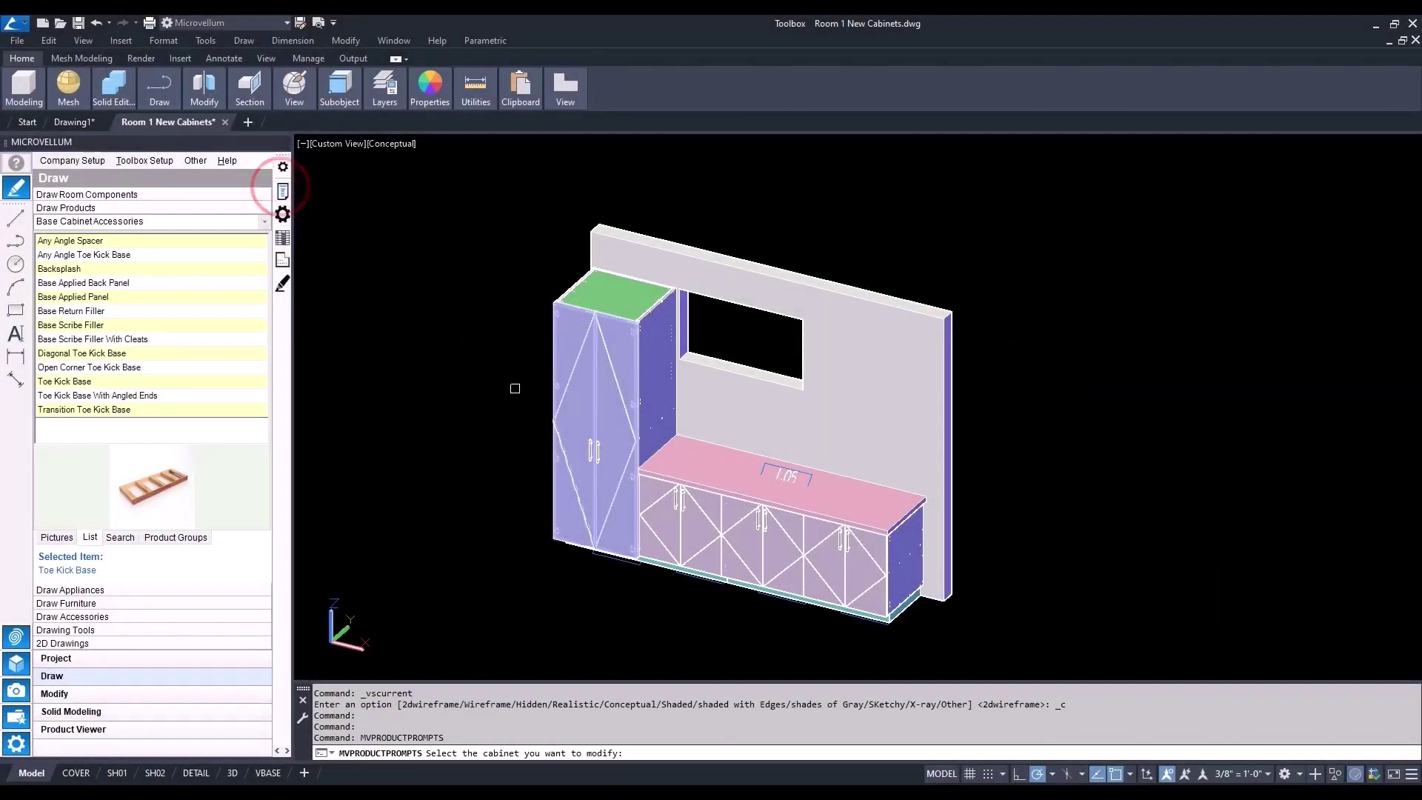
pyautogui.click(564, 431)
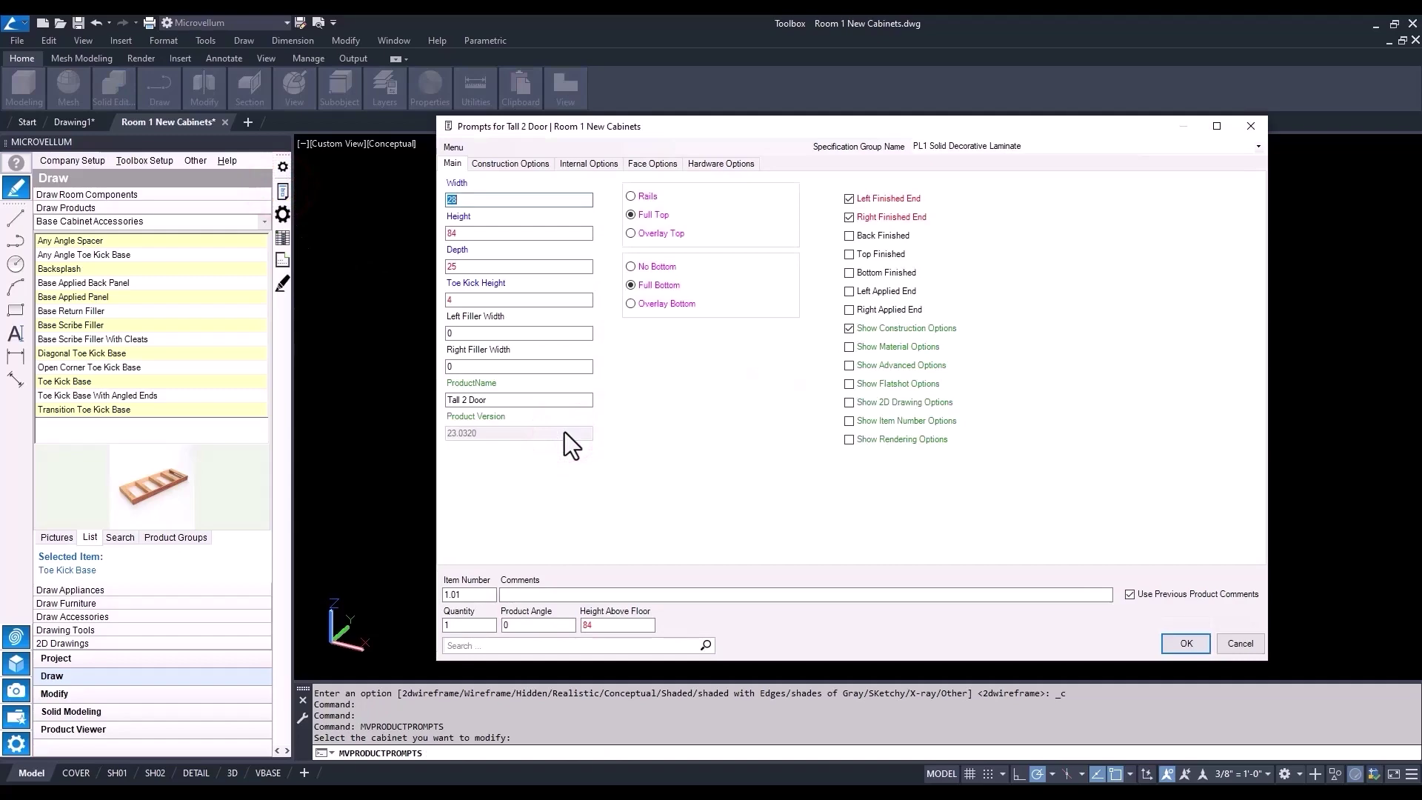
pyautogui.click(1185, 642)
pyautogui.click(826, 443)
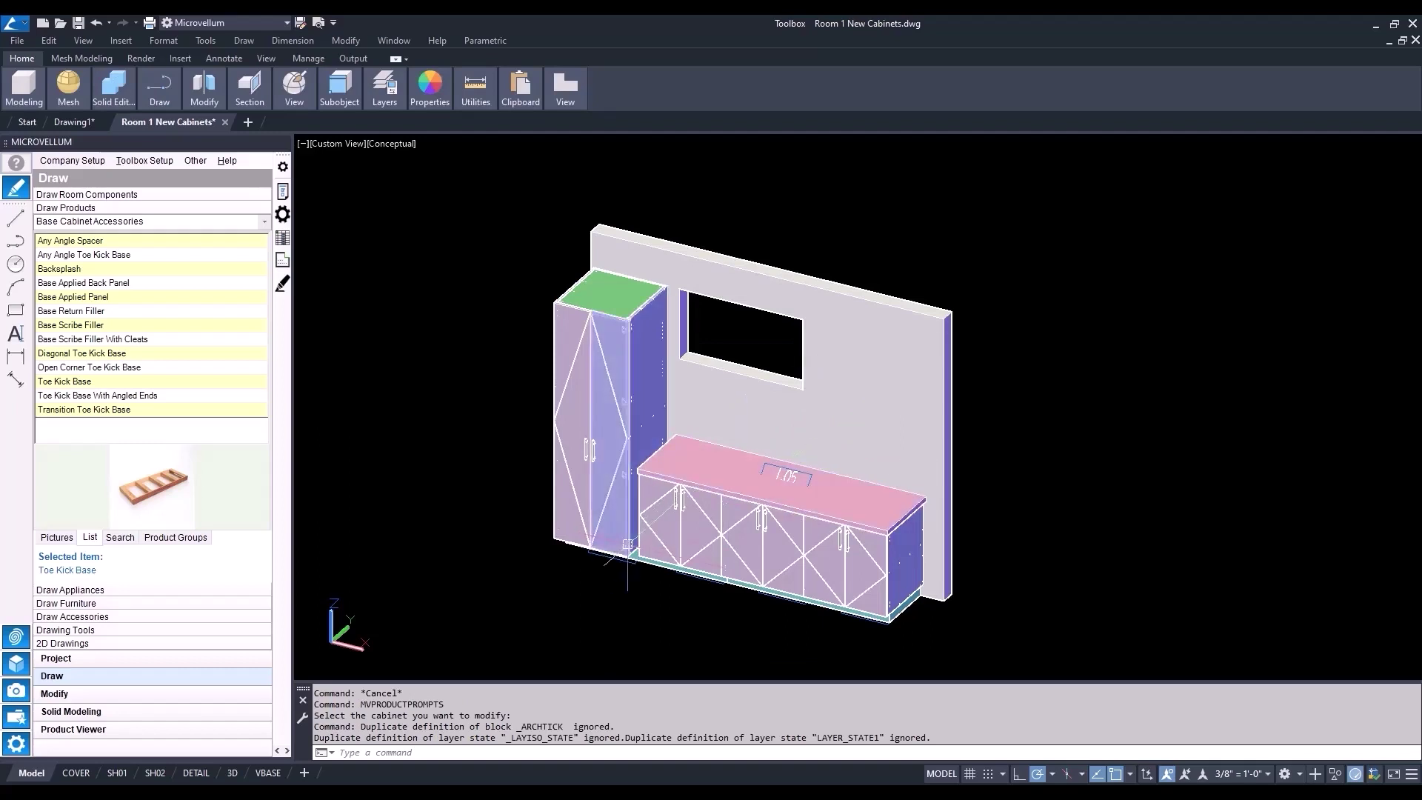
pyautogui.scroll(2, 611, 544)
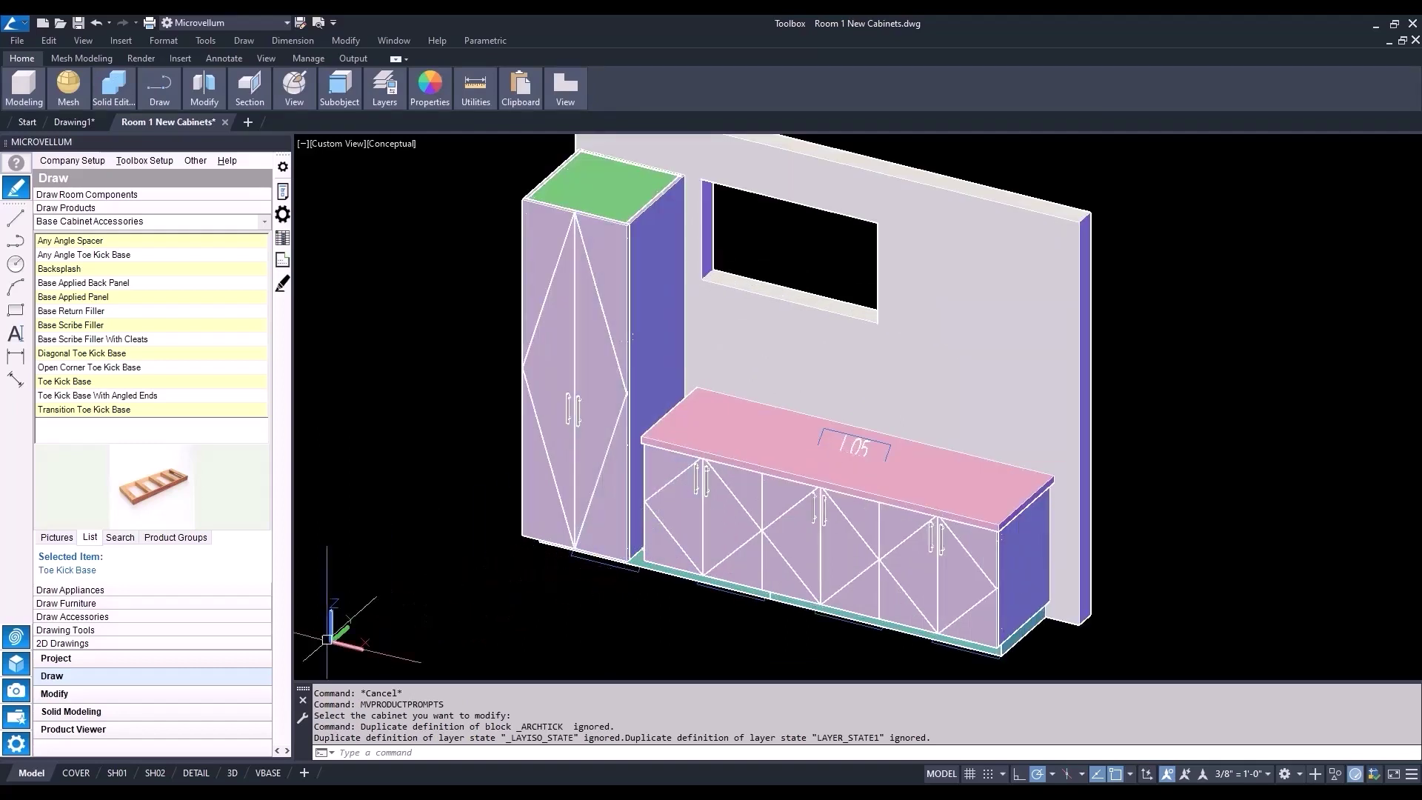
# Step: Bump two base cabinets left against the tall cabinet
pyautogui.click(138, 694)
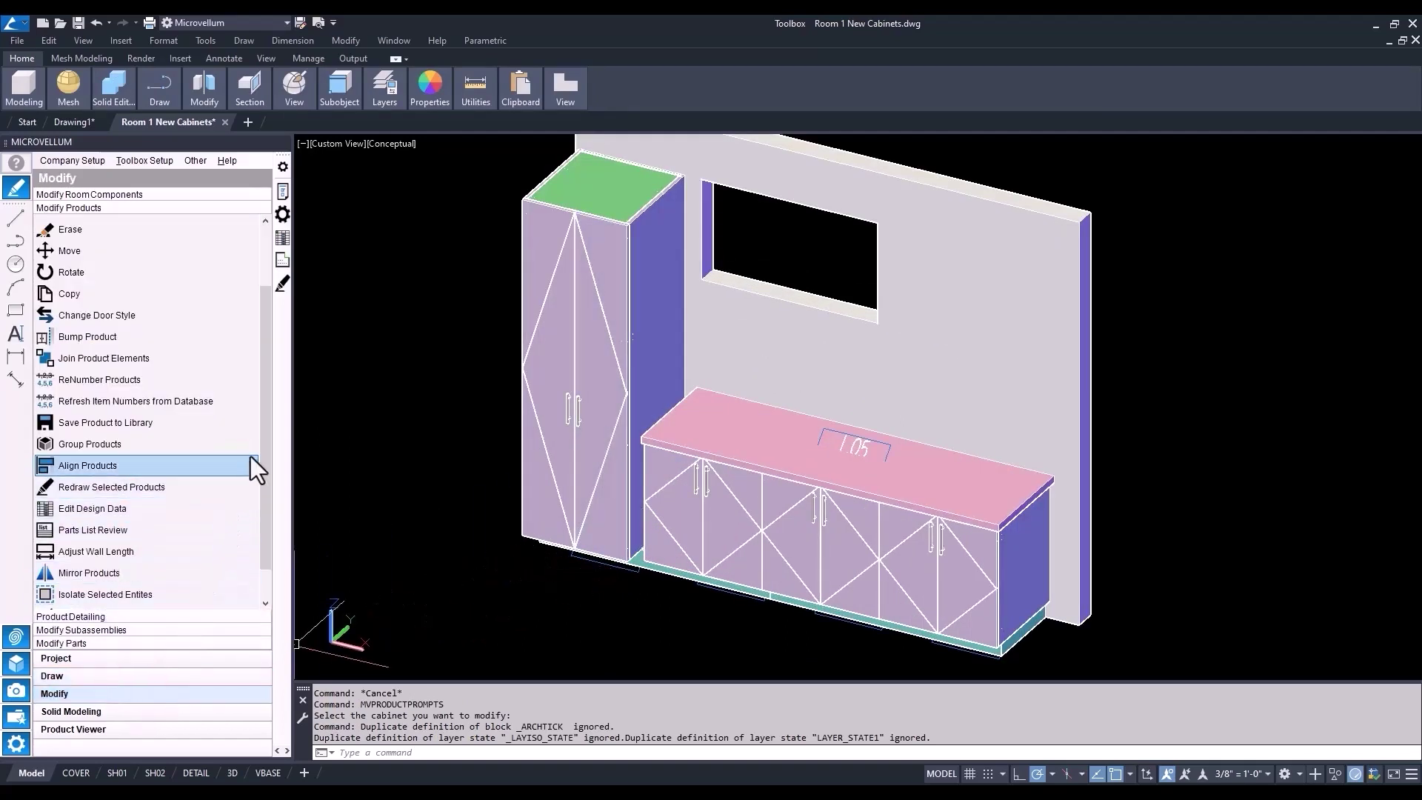
pyautogui.moveTo(267, 412); pyautogui.dragTo(267, 346)
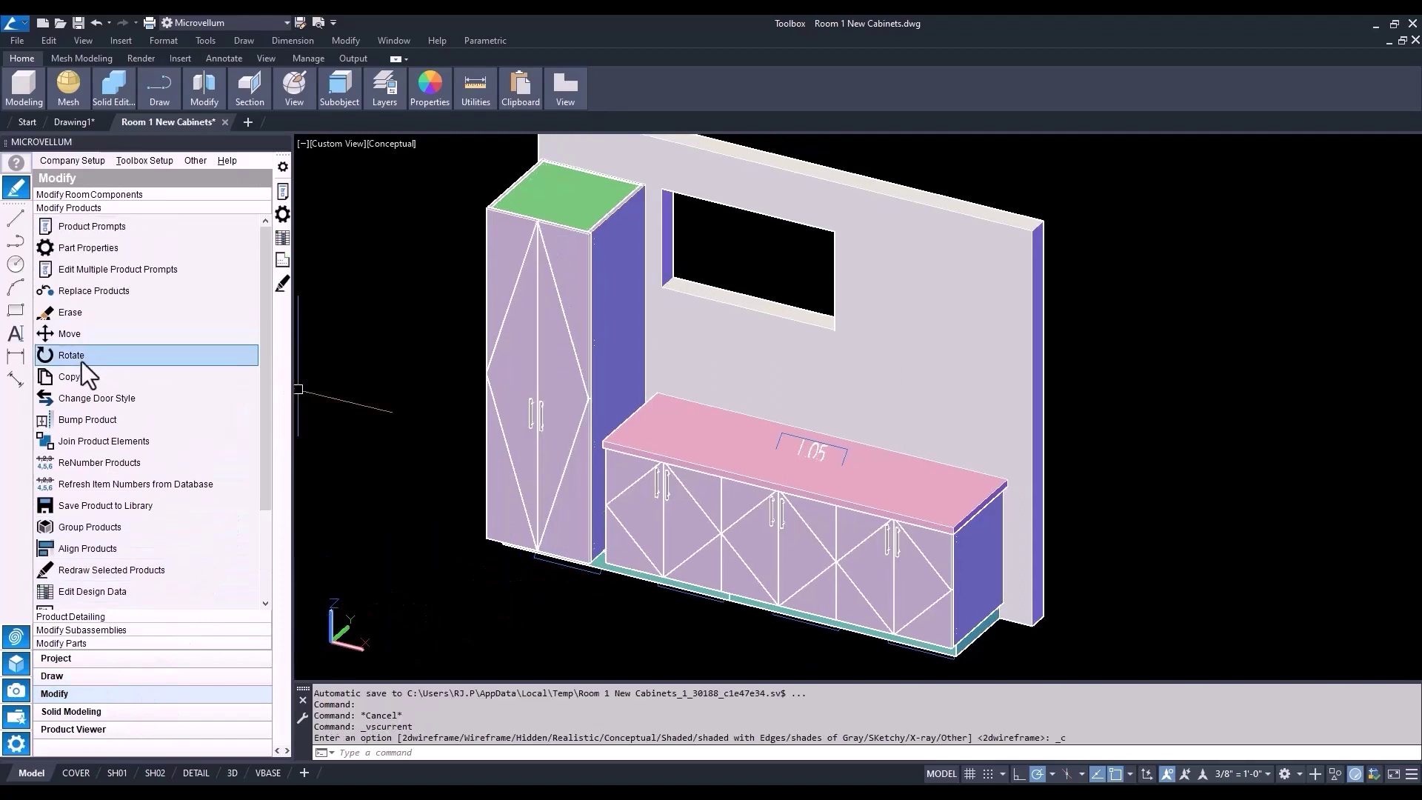
pyautogui.click(79, 419)
pyautogui.click(670, 410)
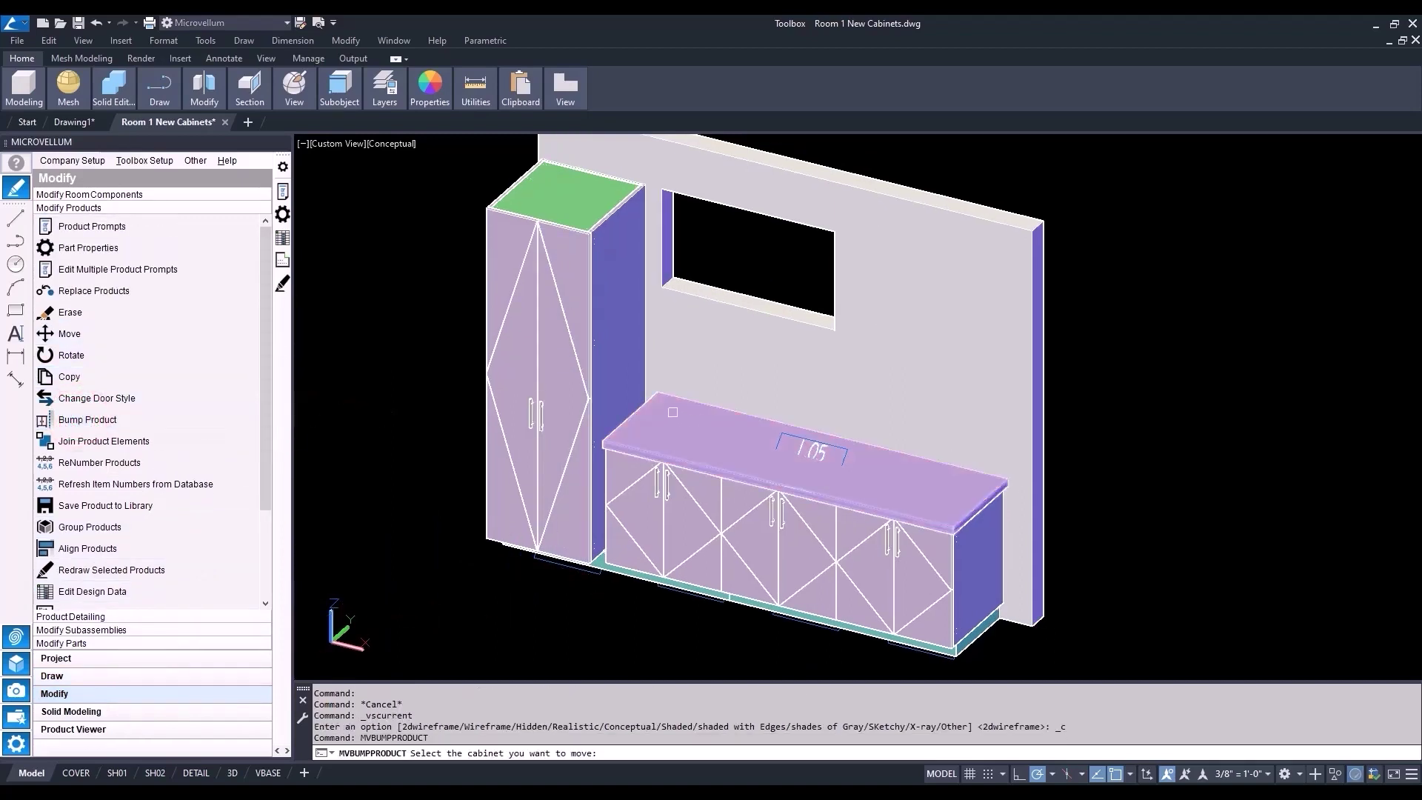
pyautogui.click(623, 387)
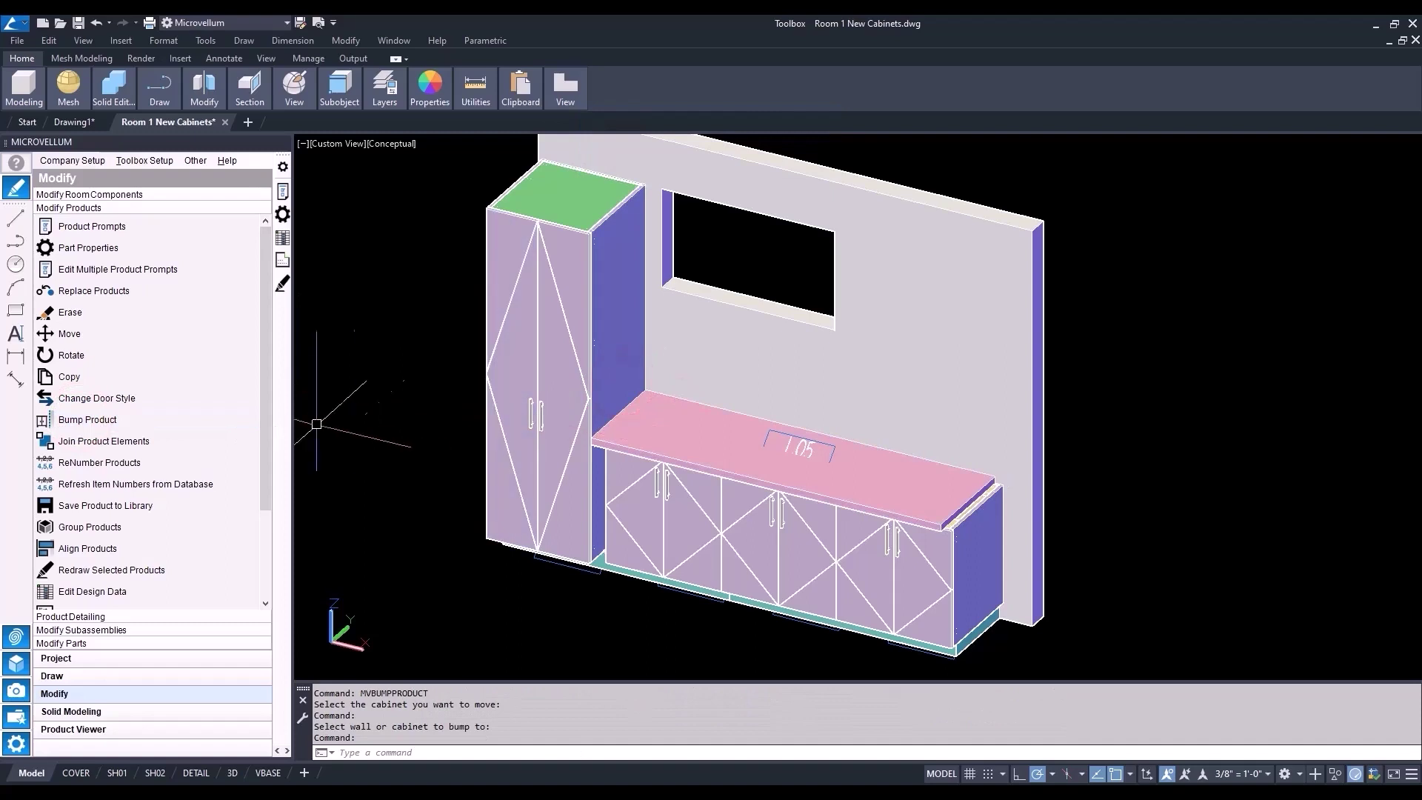
pyautogui.click(142, 418)
pyautogui.click(621, 493)
pyautogui.click(570, 491)
# Step: Bump the remaining base cabinets, including the right one, against their neighbouring cabinets
pyautogui.click(123, 419)
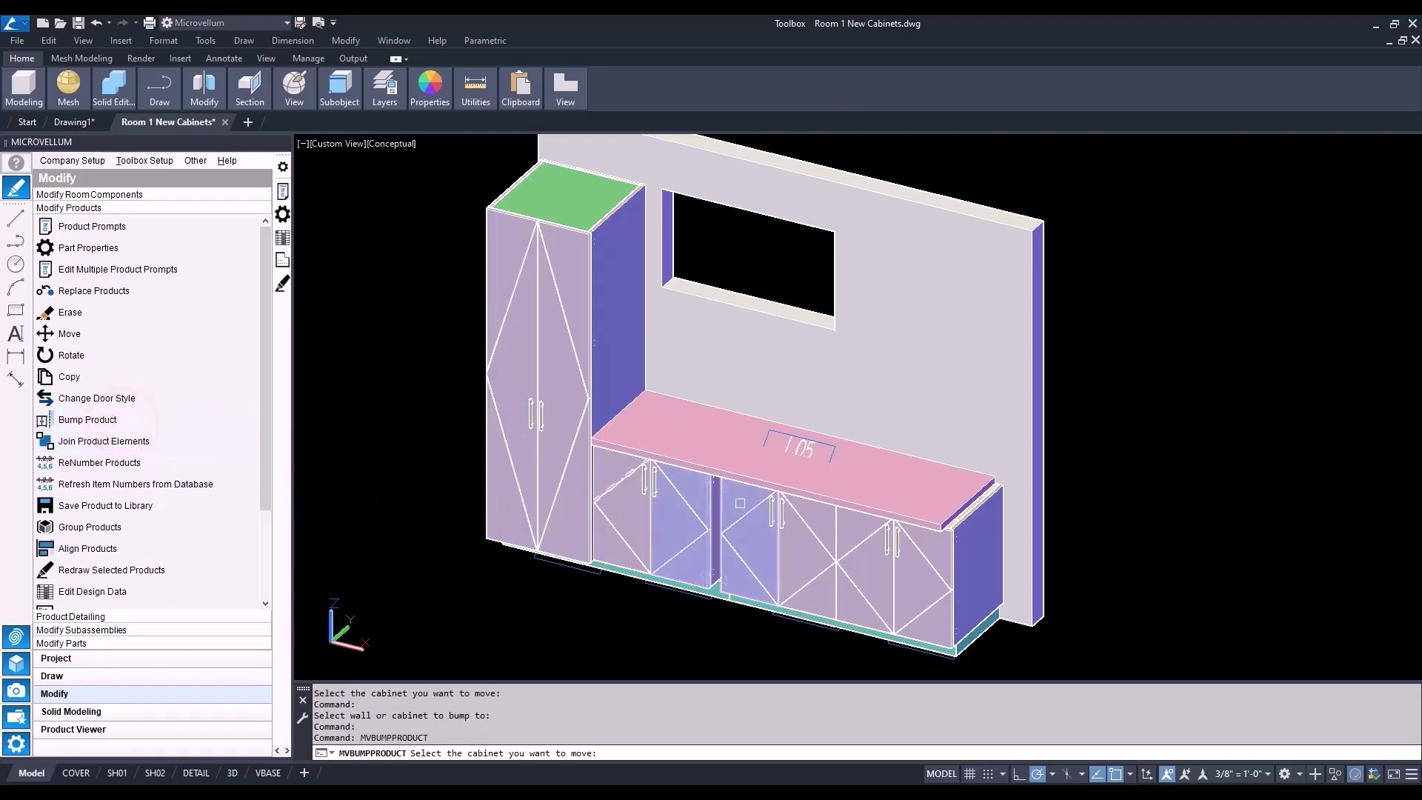
pyautogui.click(740, 503)
pyautogui.click(677, 501)
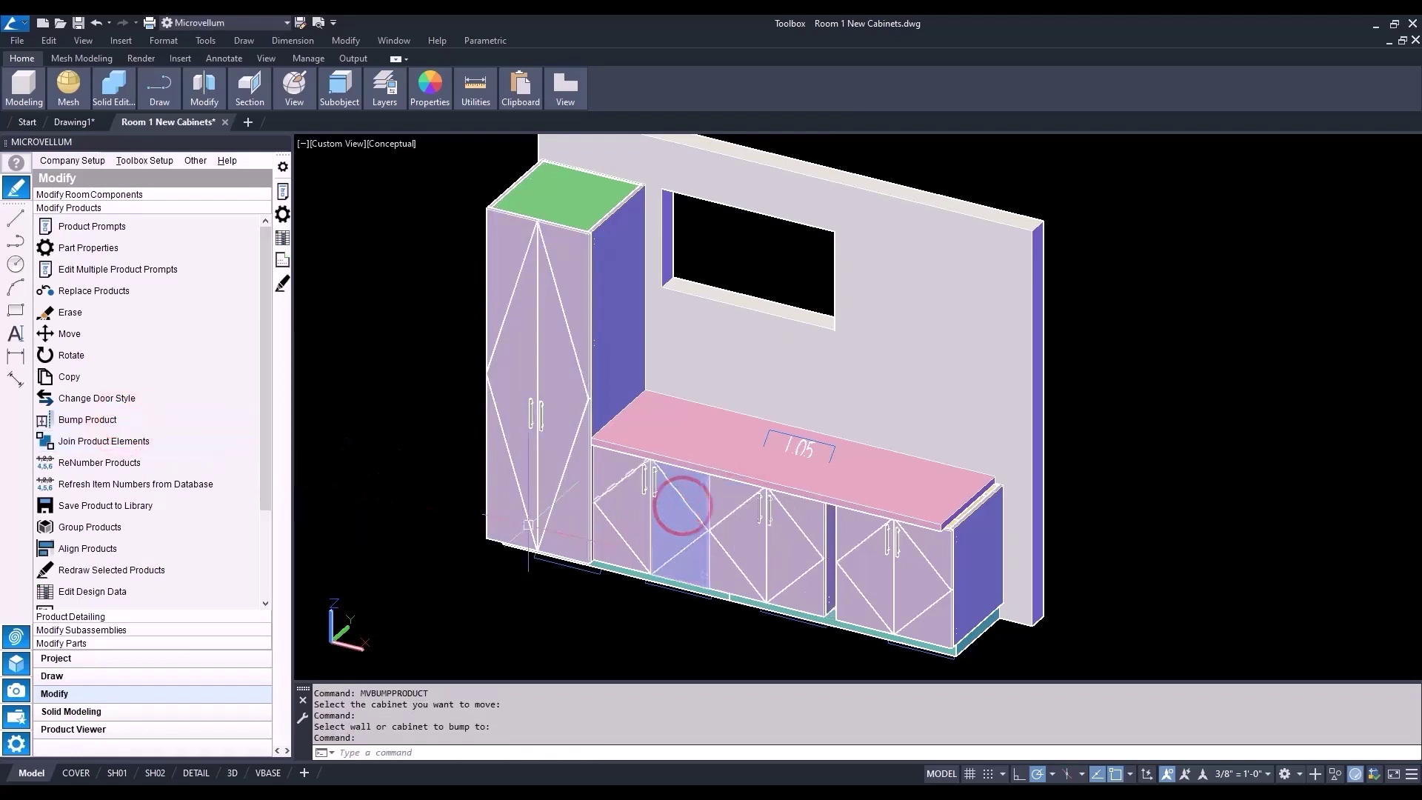
pyautogui.press('Escape')
pyautogui.press('Escape')
pyautogui.click(412, 523)
pyautogui.press('Escape')
pyautogui.press('Escape')
pyautogui.click(126, 419)
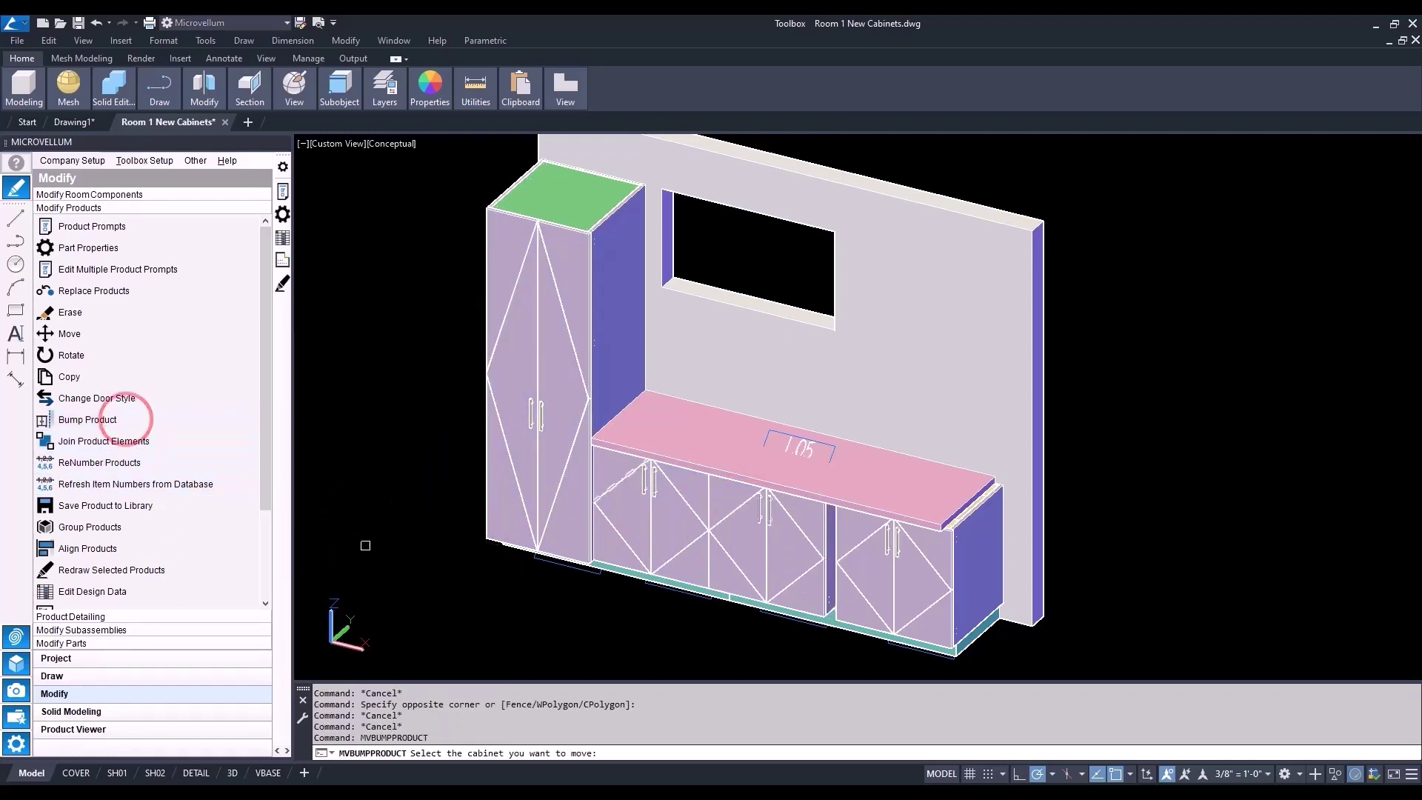
pyautogui.click(858, 610)
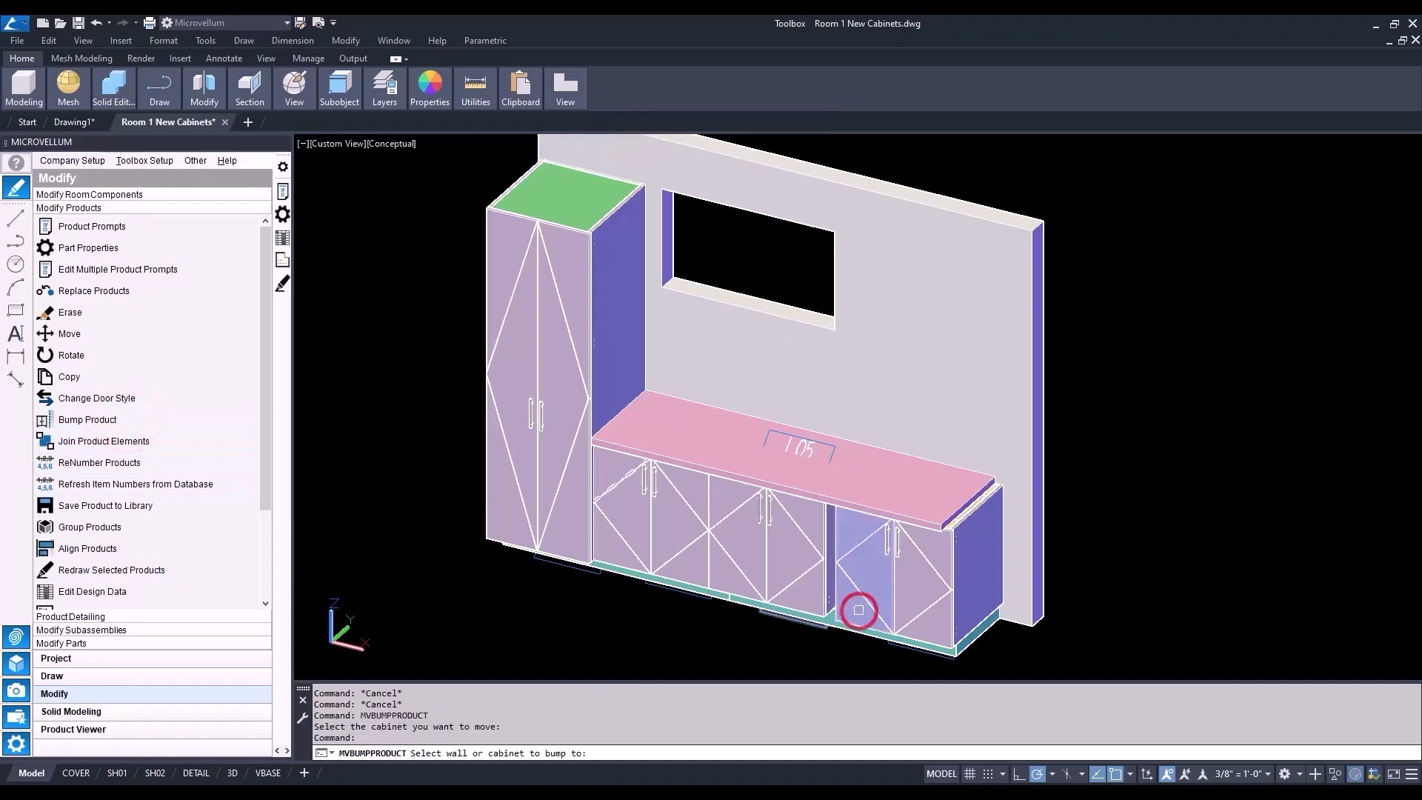
pyautogui.click(802, 589)
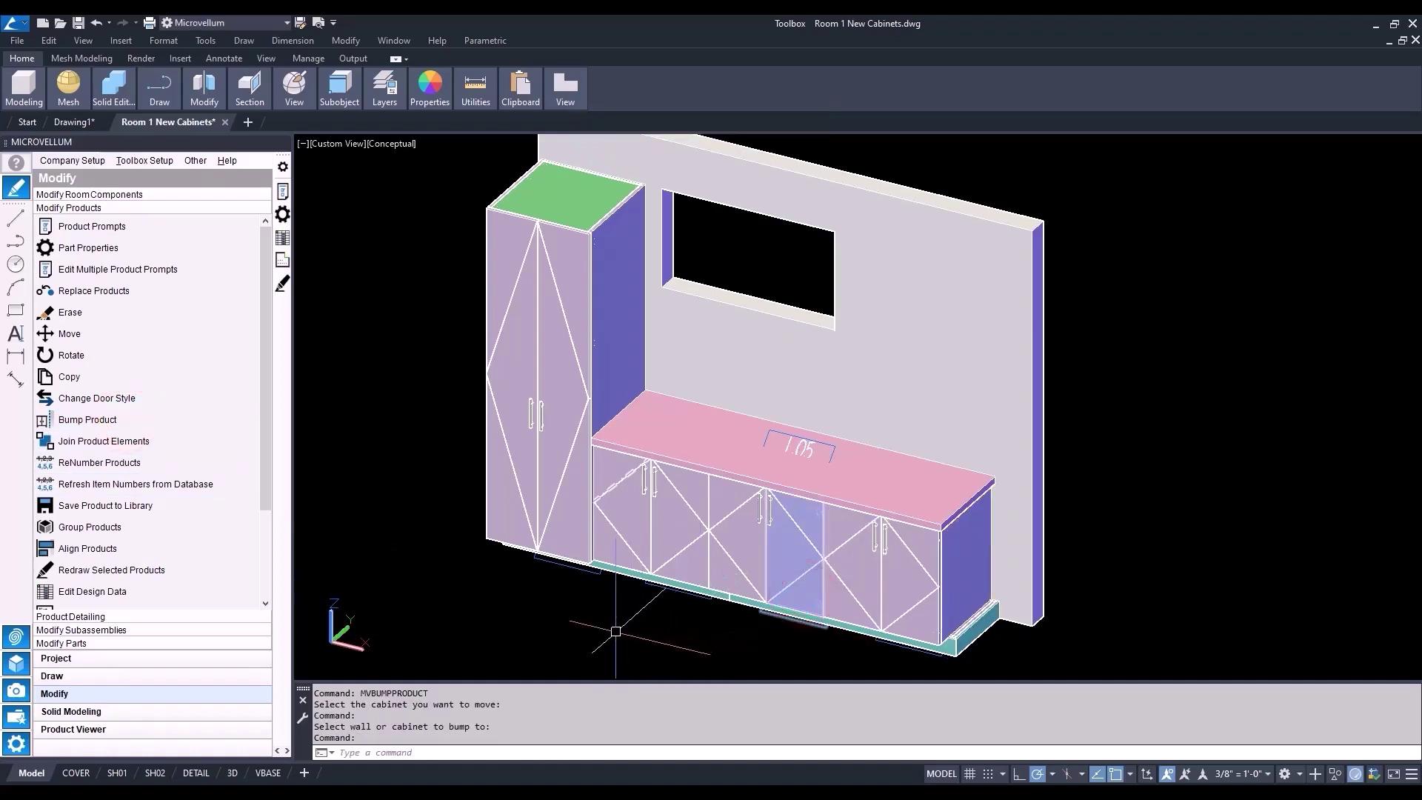
pyautogui.scroll(3, 944, 650)
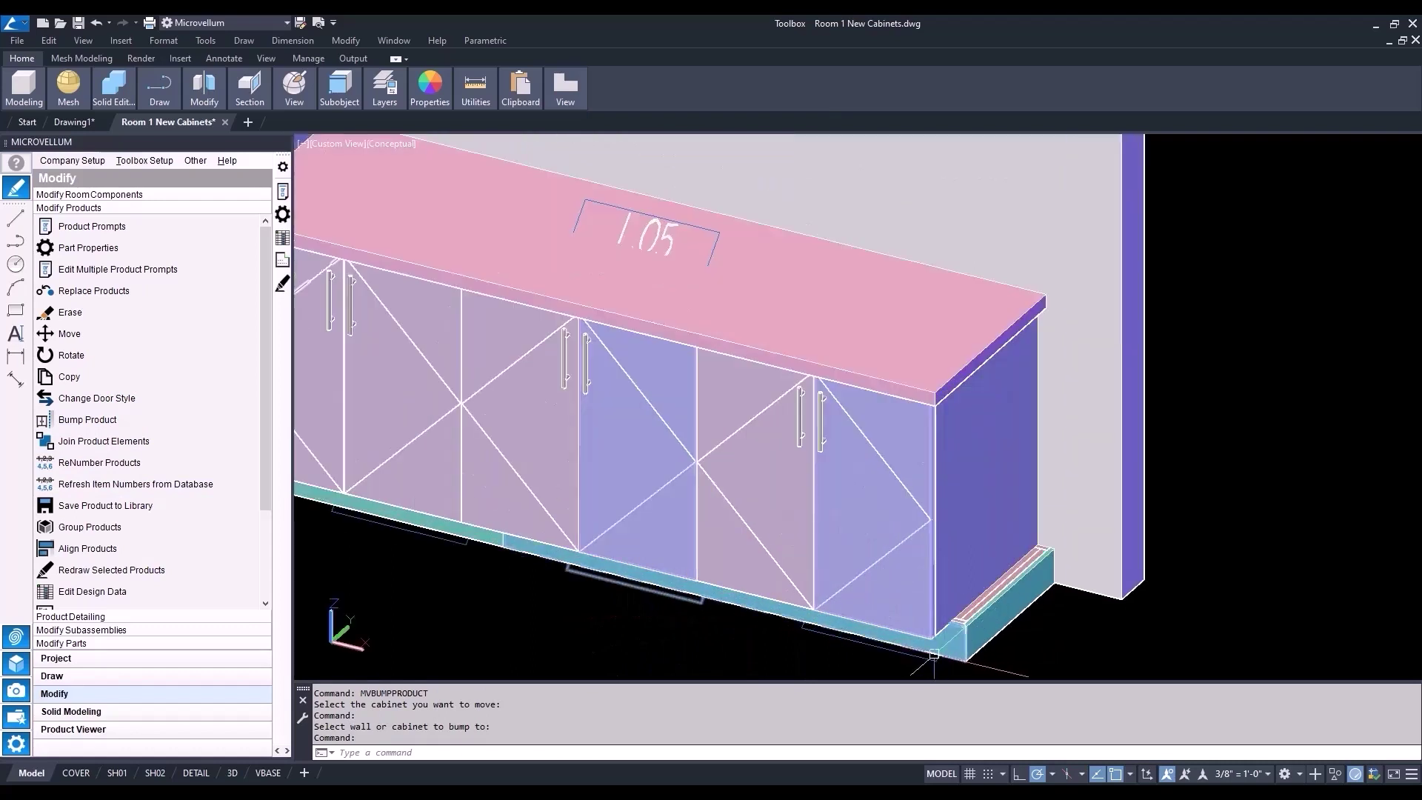
# Step: Bring the base run's right end into view and open the toe kick base's prompts
pyautogui.moveTo(811, 638); pyautogui.dragTo(990, 597, button='middle')
pyautogui.press('Escape')
pyautogui.press('Escape')
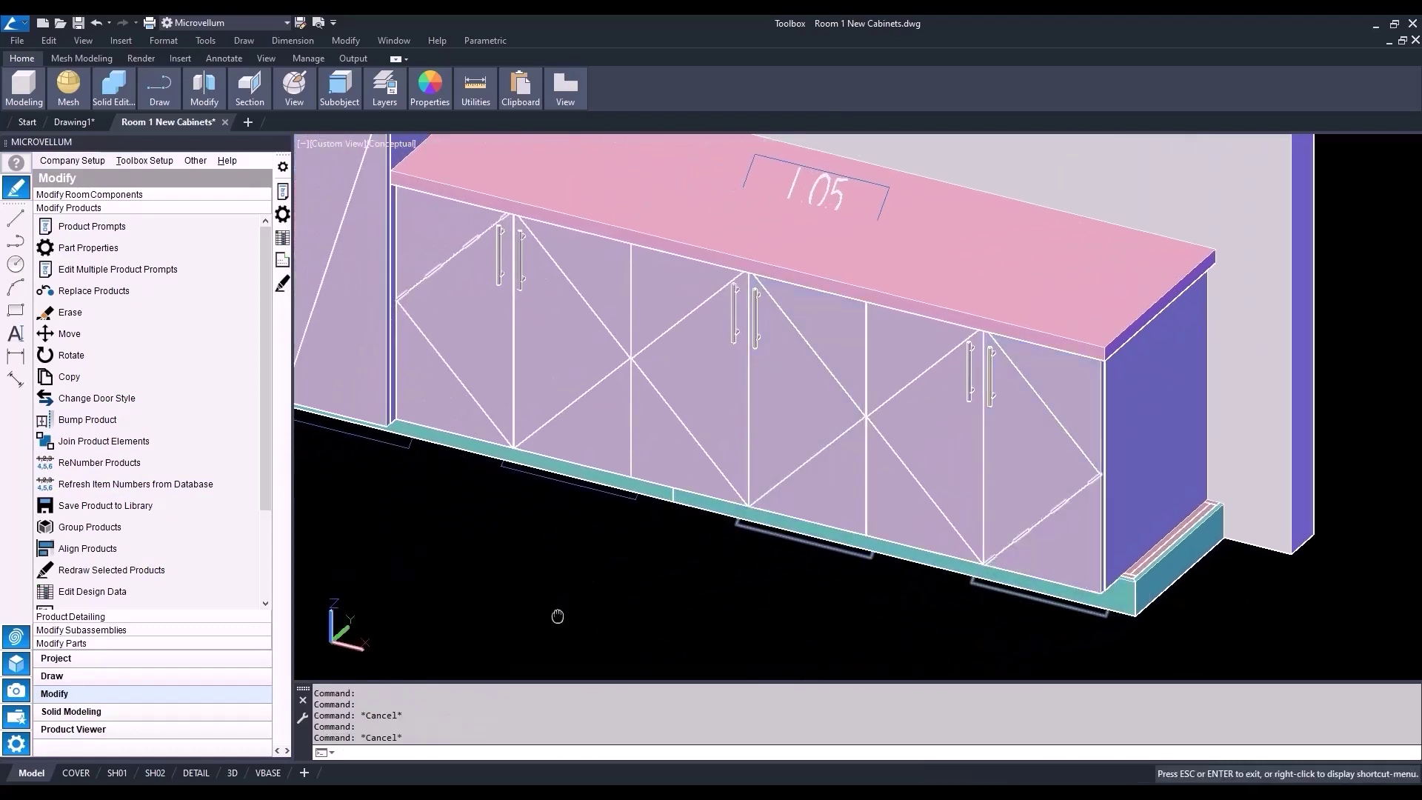
pyautogui.moveTo(555, 619); pyautogui.dragTo(677, 581, button='middle')
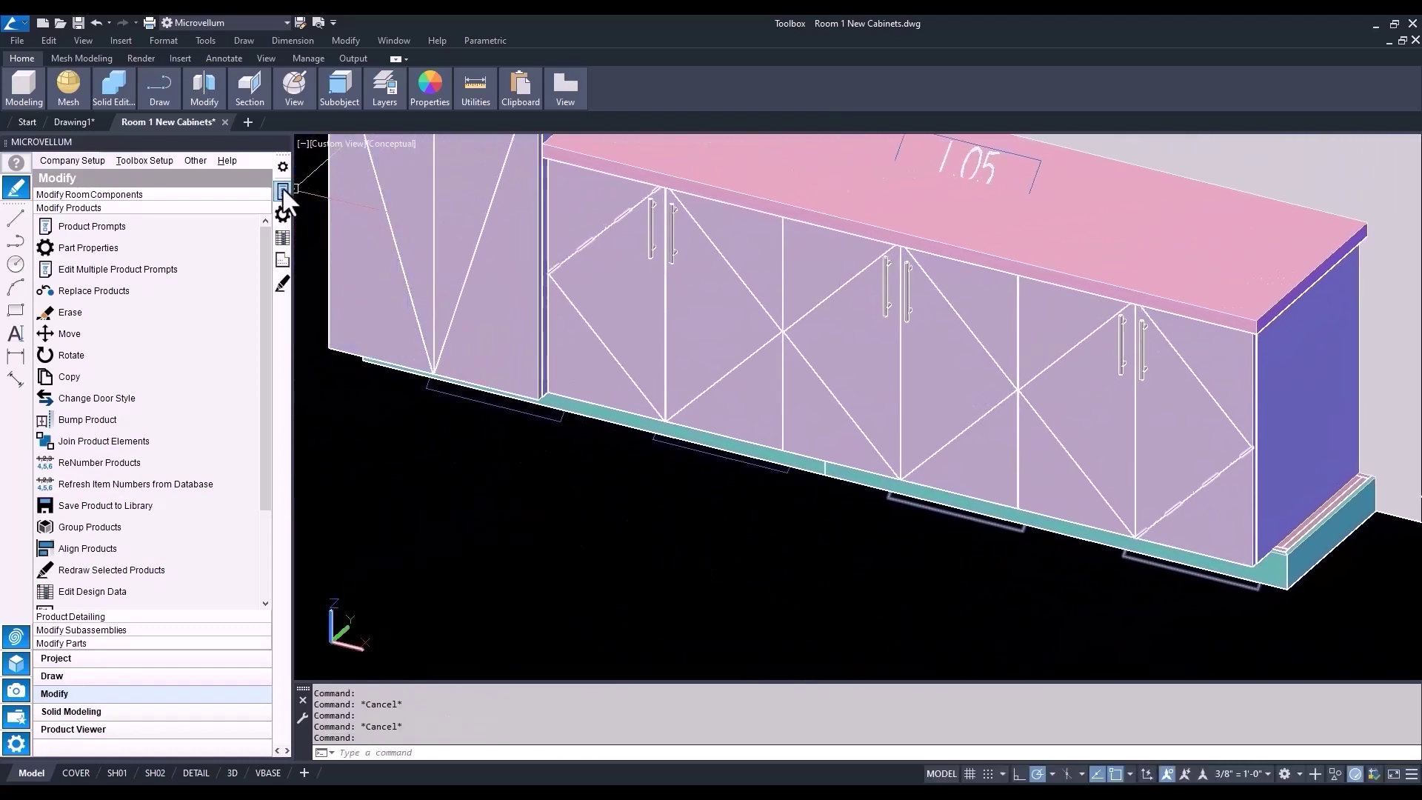
pyautogui.click(282, 191)
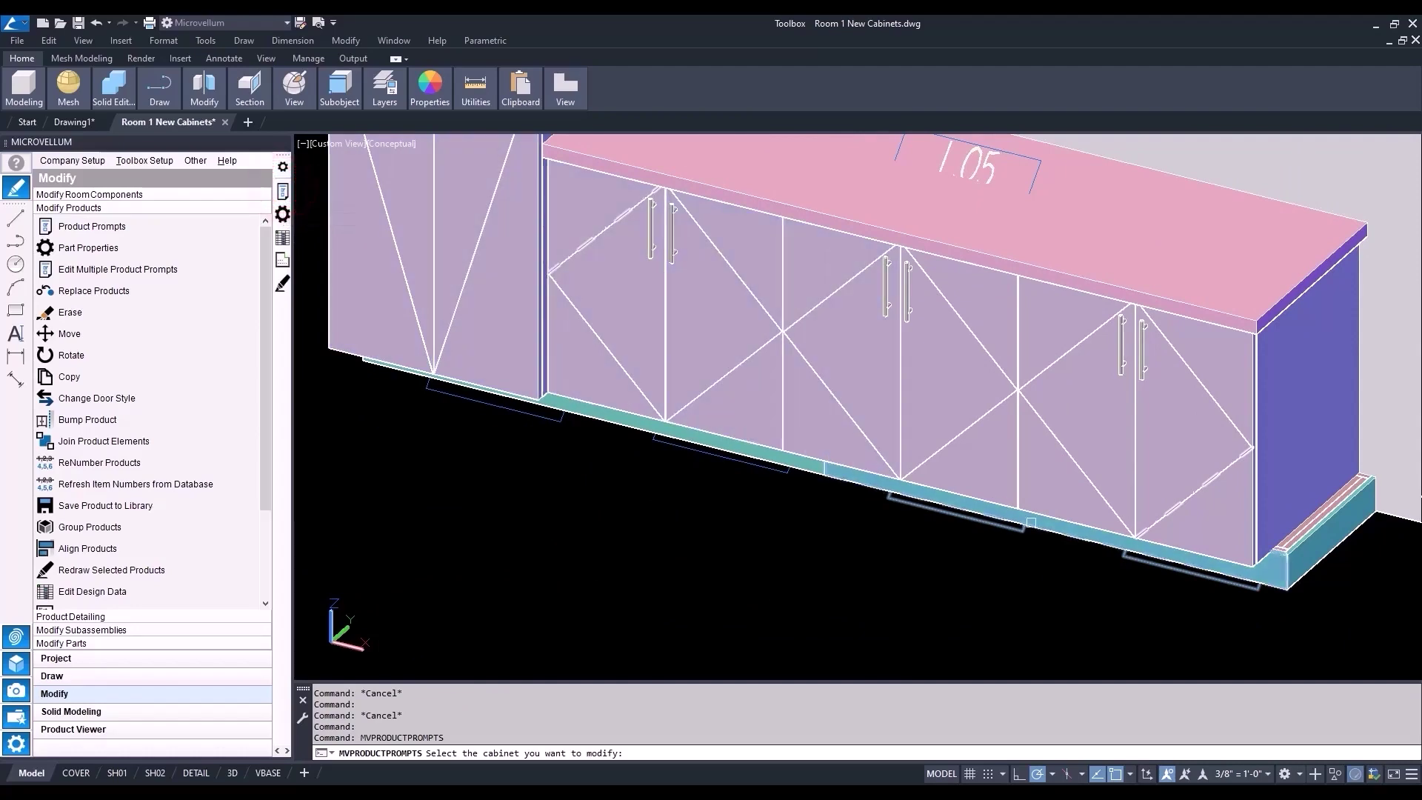
pyautogui.click(1031, 522)
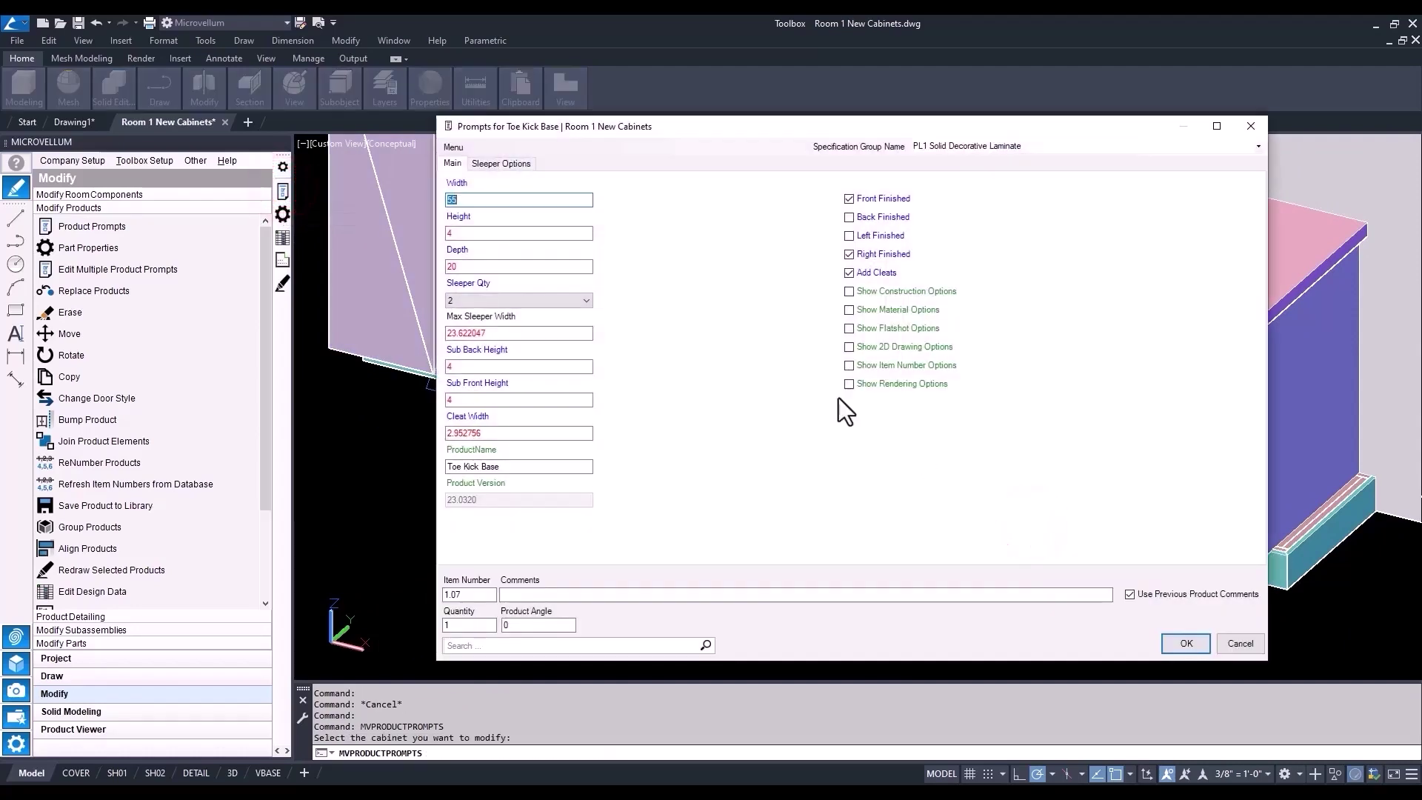
pyautogui.write('105')
# Step: Measure the toe kick width from two points at the cabinet end, confirm, and zoom out
pyautogui.press('Return')
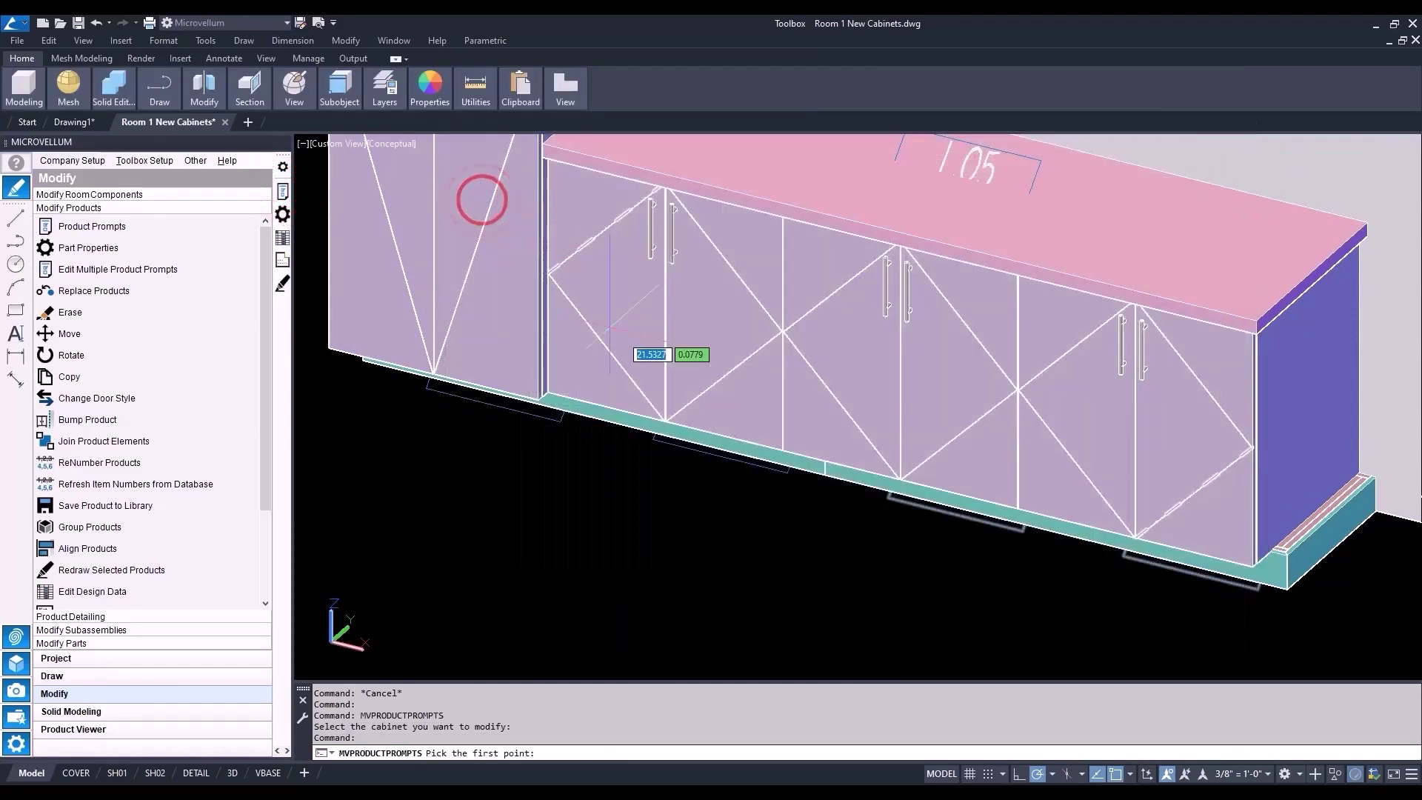
pyautogui.scroll(5, 1350, 480)
pyautogui.scroll(3, 1333, 494)
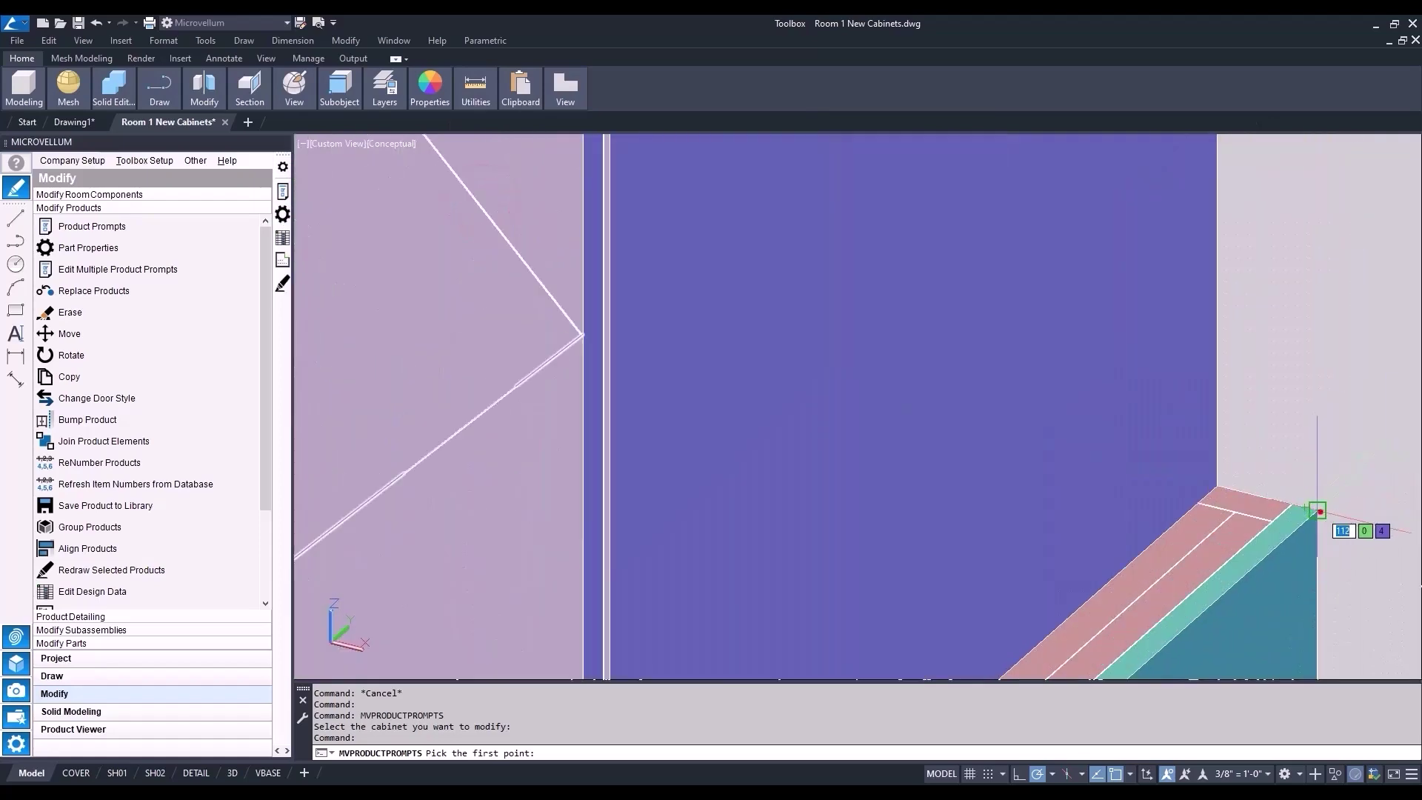
pyautogui.click(1317, 514)
pyautogui.click(1216, 486)
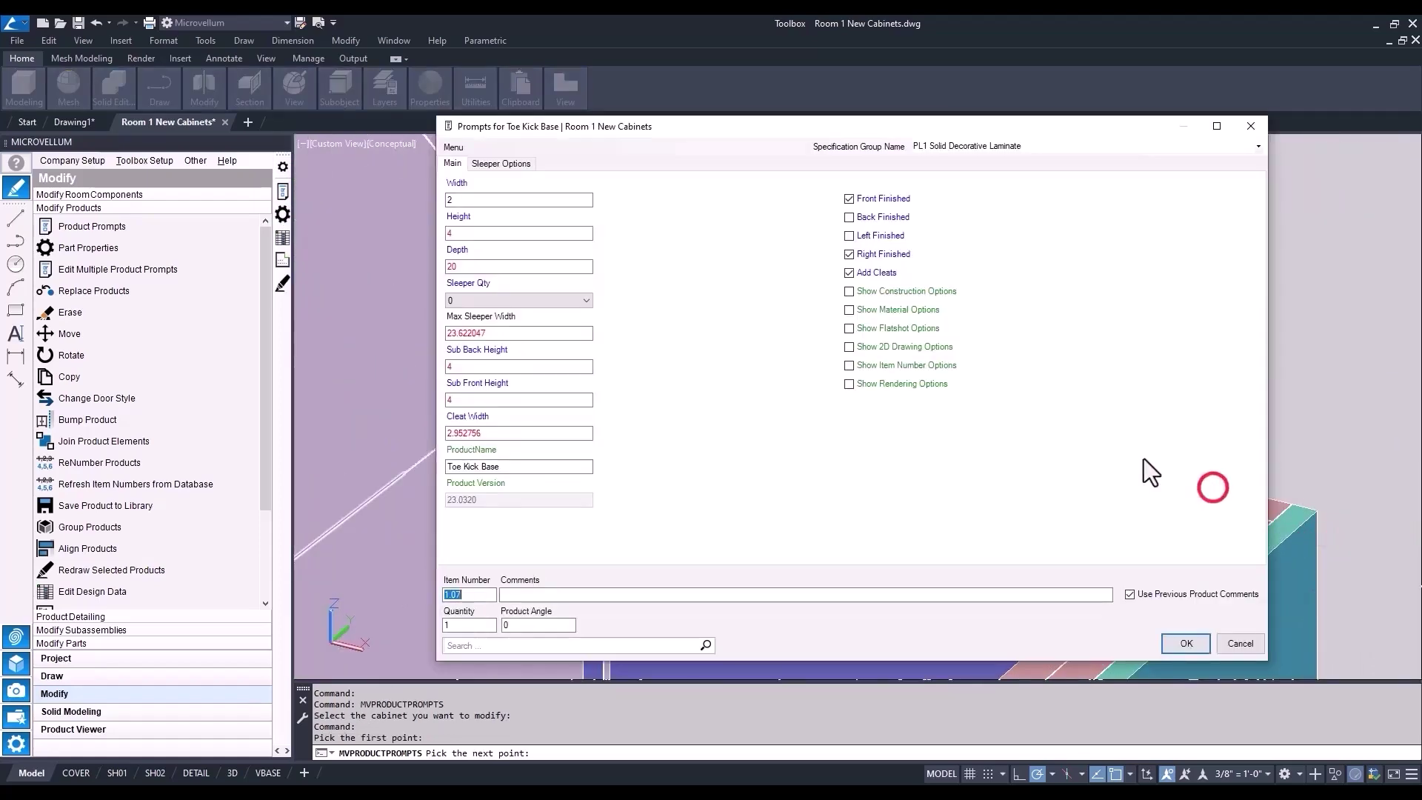
pyautogui.click(459, 200)
pyautogui.doubleClick(458, 200)
pyautogui.click(1185, 643)
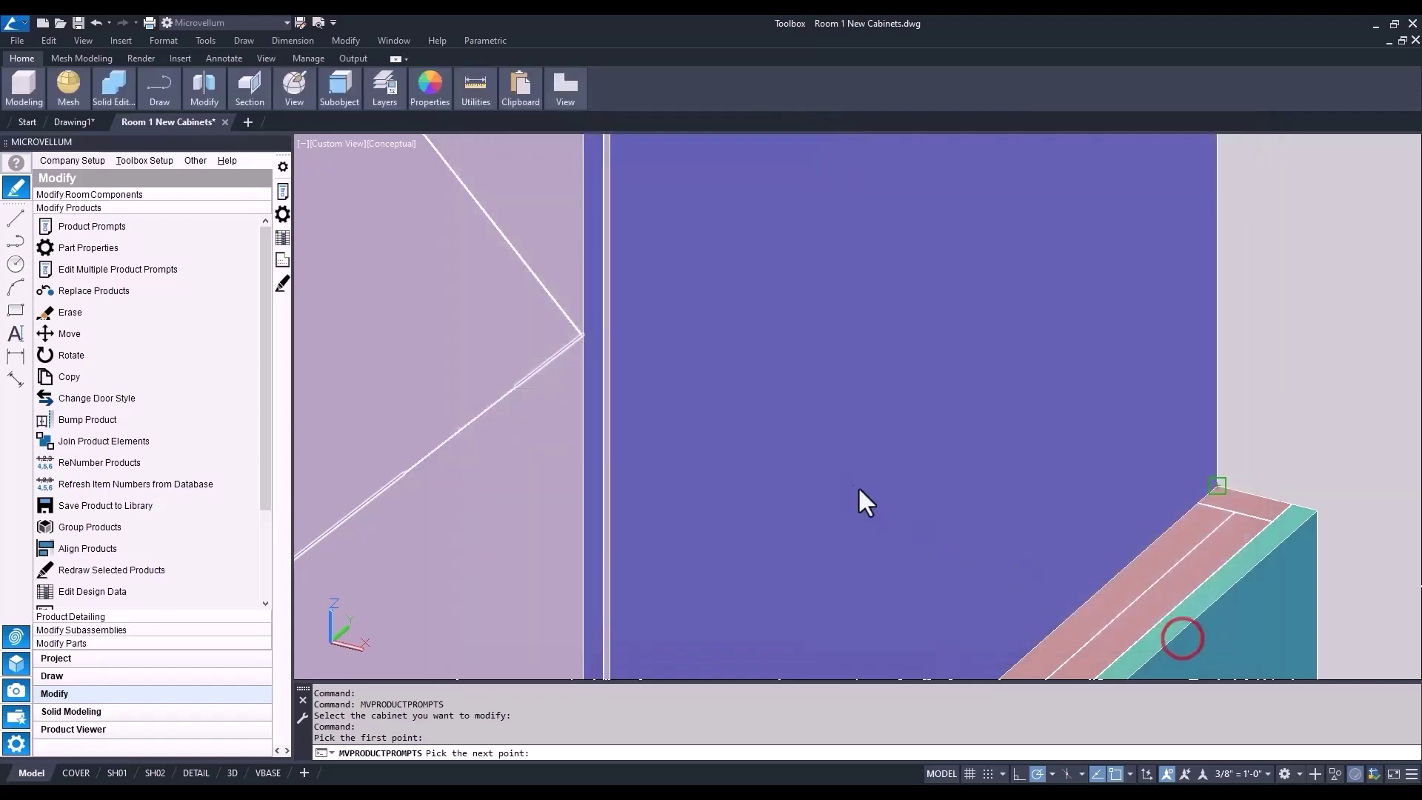
pyautogui.click(830, 444)
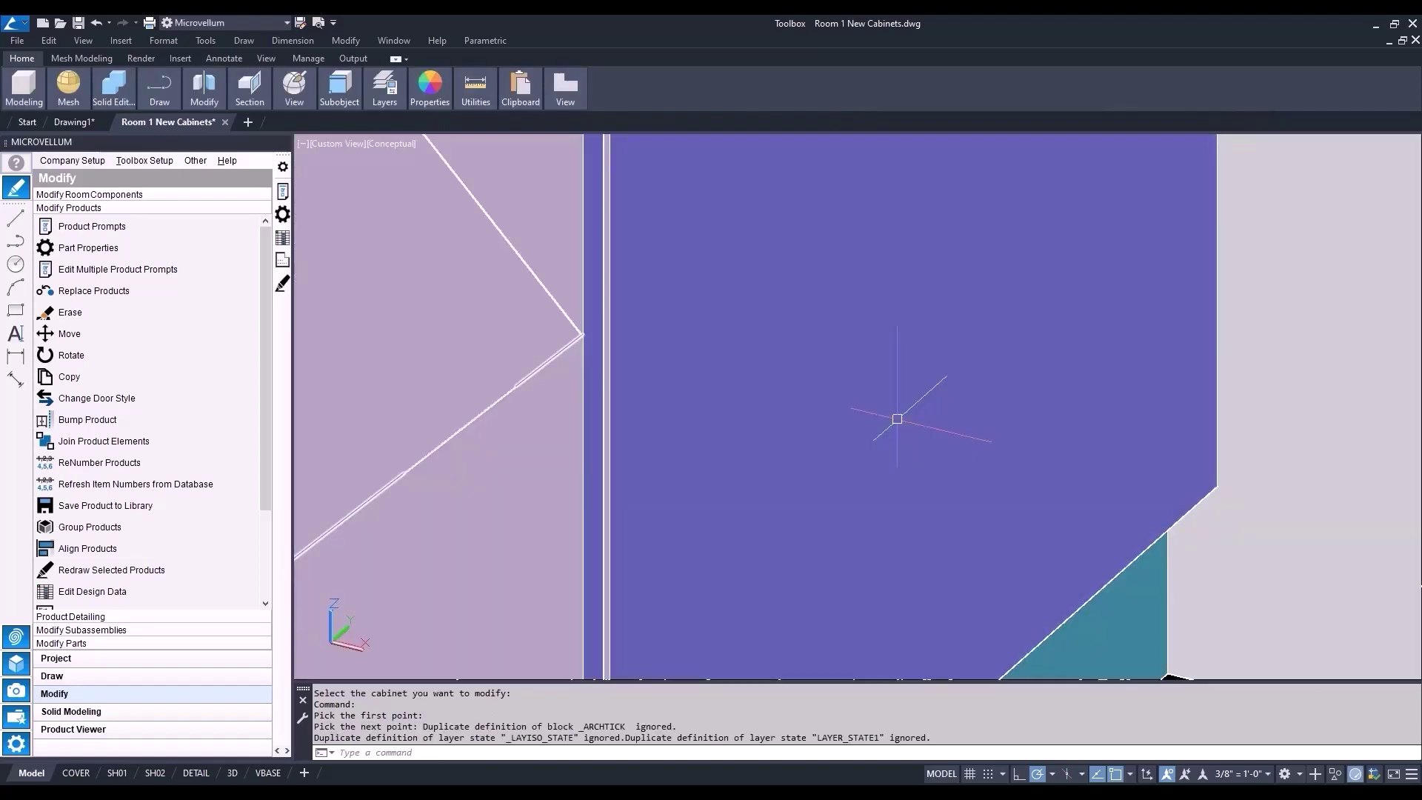
pyautogui.scroll(-3, 895, 412)
pyautogui.scroll(-3, 896, 412)
pyautogui.moveTo(669, 374)
pyautogui.mouseDown(button='middle')
pyautogui.moveTo(750, 407)
pyautogui.moveTo(676, 485)
pyautogui.moveTo(718, 554)
pyautogui.mouseUp(button='middle')
pyautogui.scroll(-3, 751, 408)
pyautogui.scroll(-2, 750, 407)
pyautogui.scroll(-2, 718, 554)
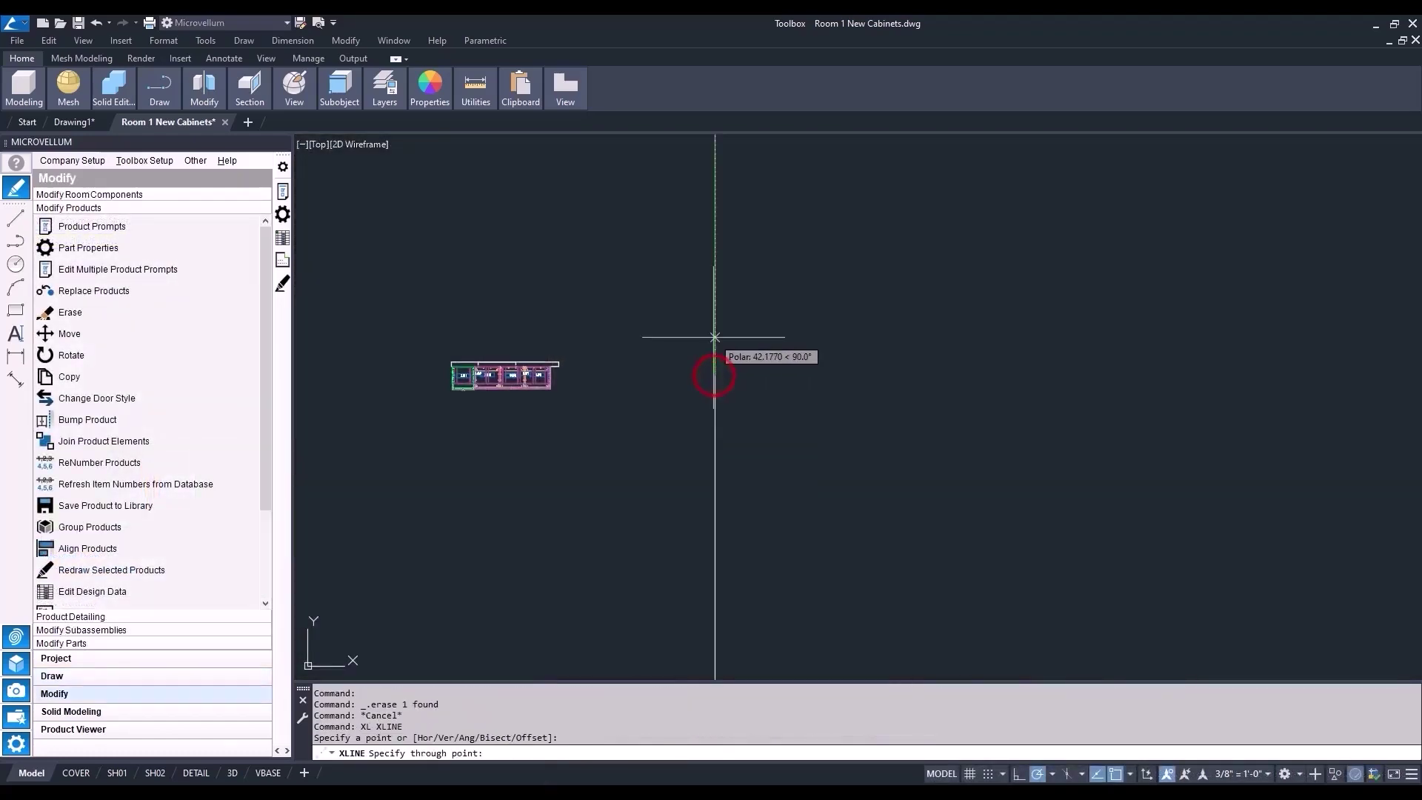
# Step: Finish the vertical construction line, then draw the 96-60-14 L-shaped wall outline polyline
pyautogui.click(714, 337)
pyautogui.press('Return')
pyautogui.moveTo(871, 455); pyautogui.dragTo(714, 426, button='middle')
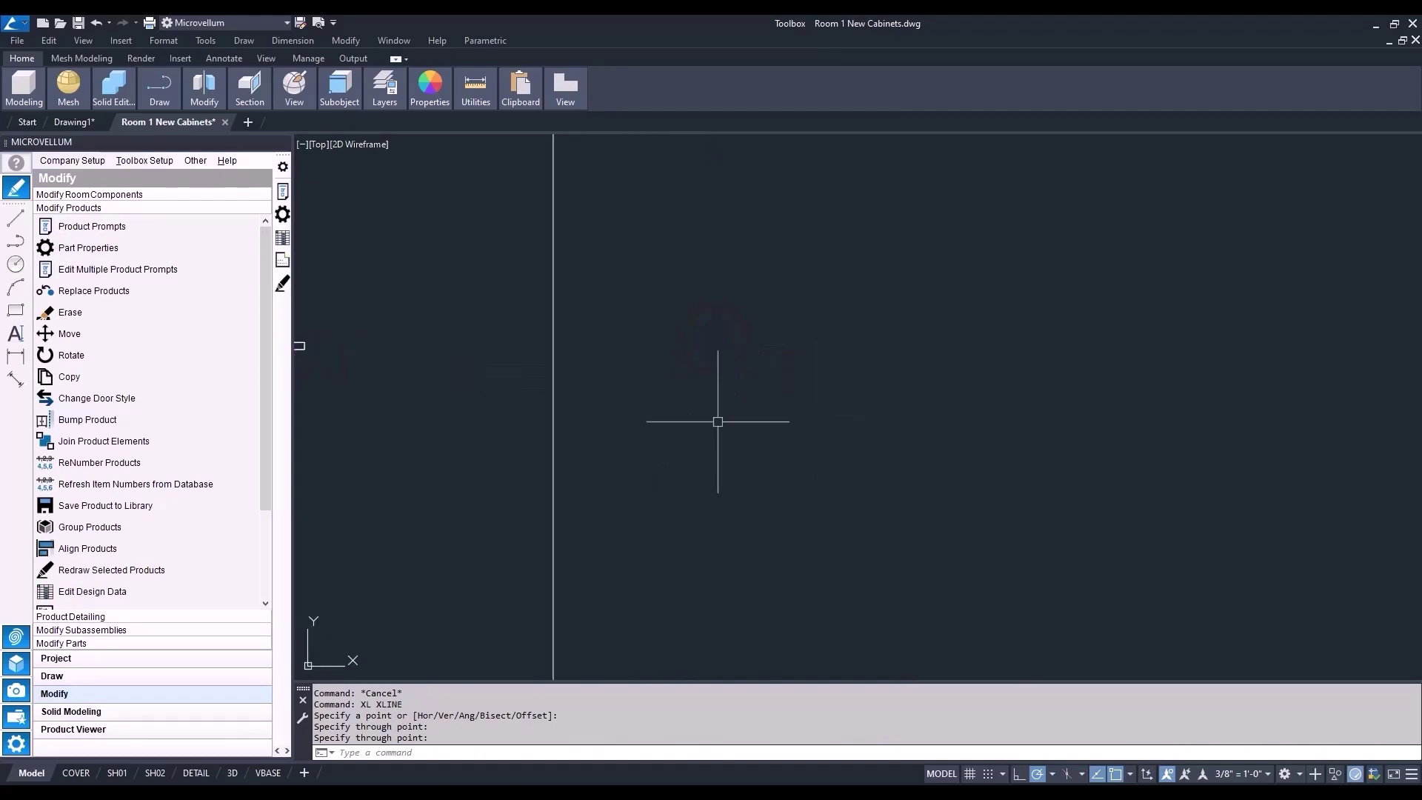
pyautogui.press('Return')
pyautogui.click(660, 336)
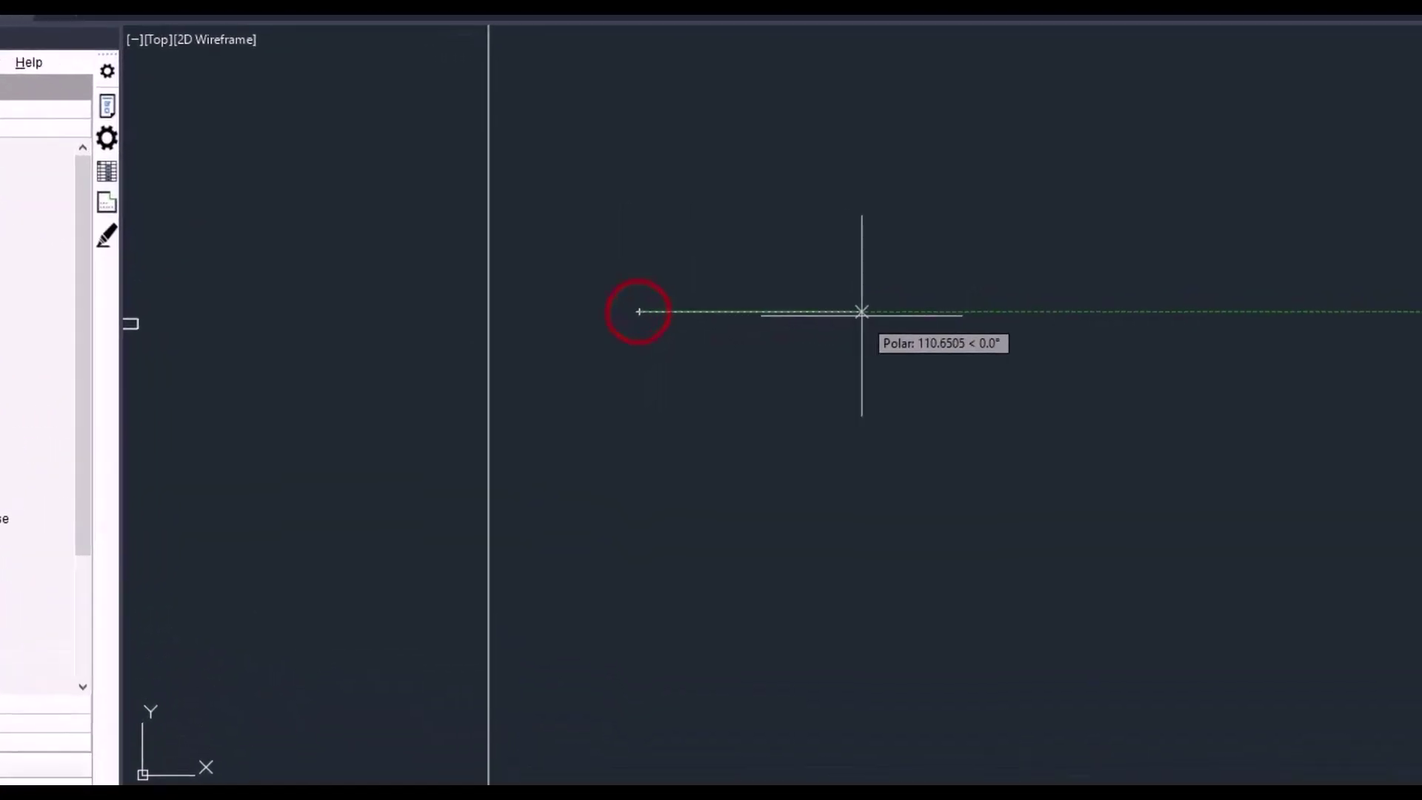
pyautogui.write('96')
pyautogui.press('Return')
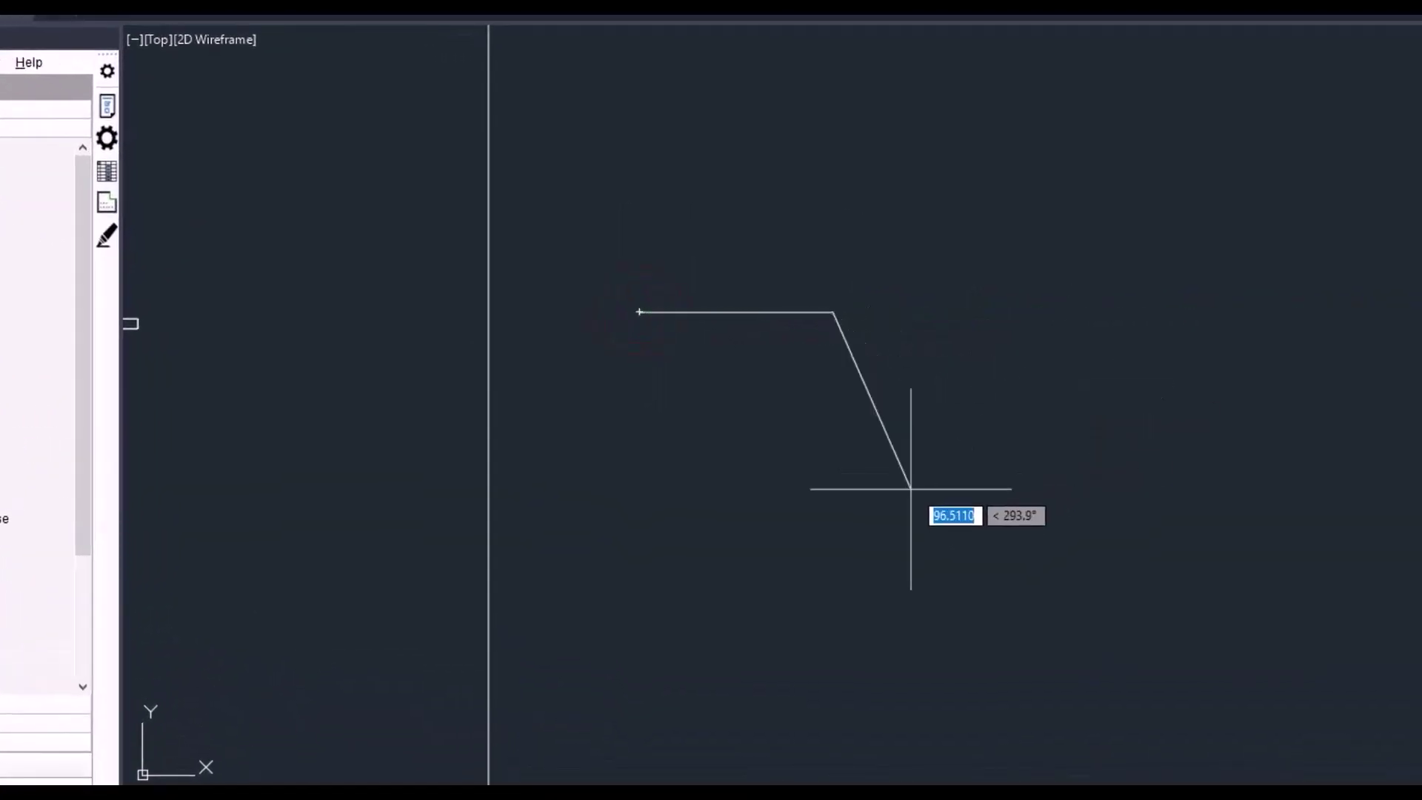
pyautogui.write('60')
pyautogui.press('Return')
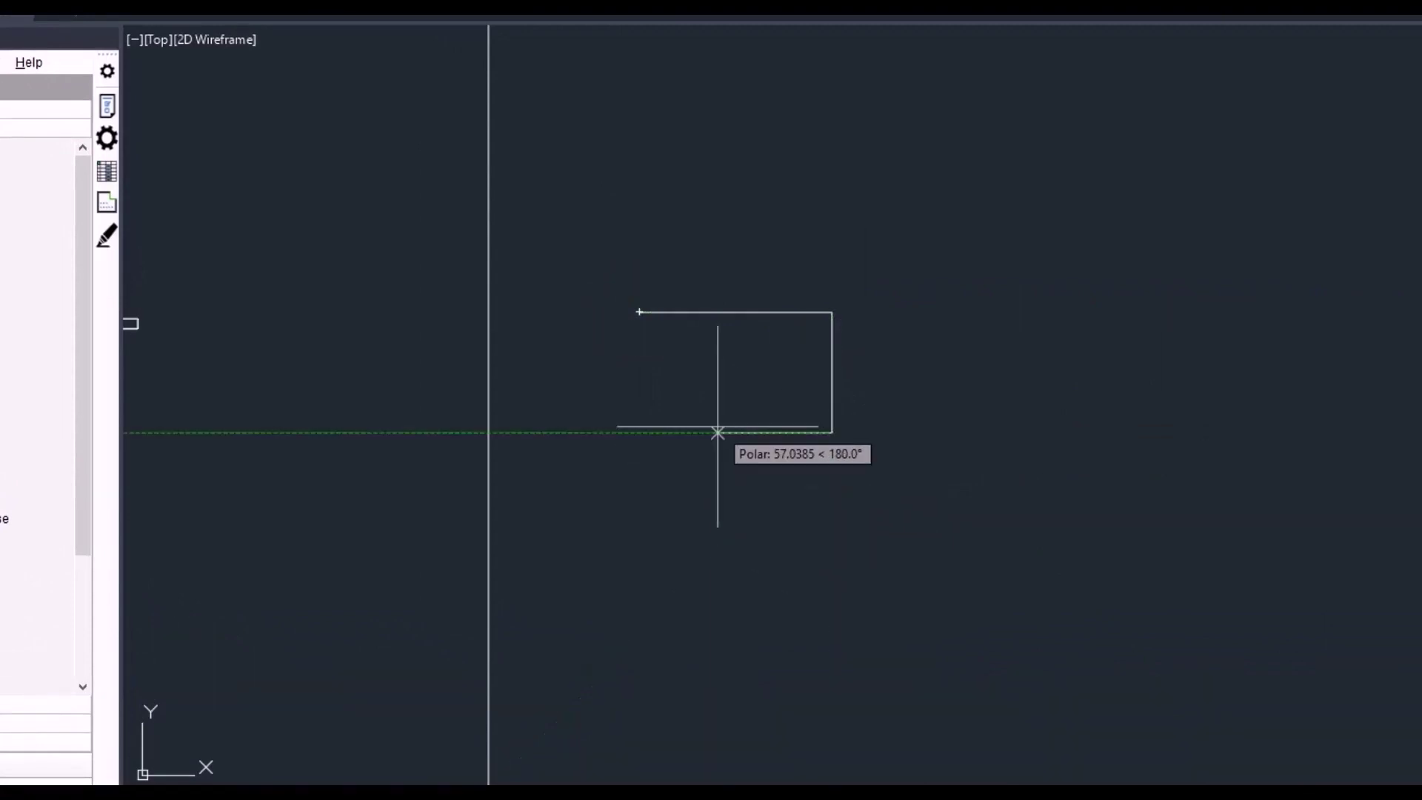
pyautogui.write('14')
pyautogui.press('Return')
pyautogui.scroll(3, 701, 405)
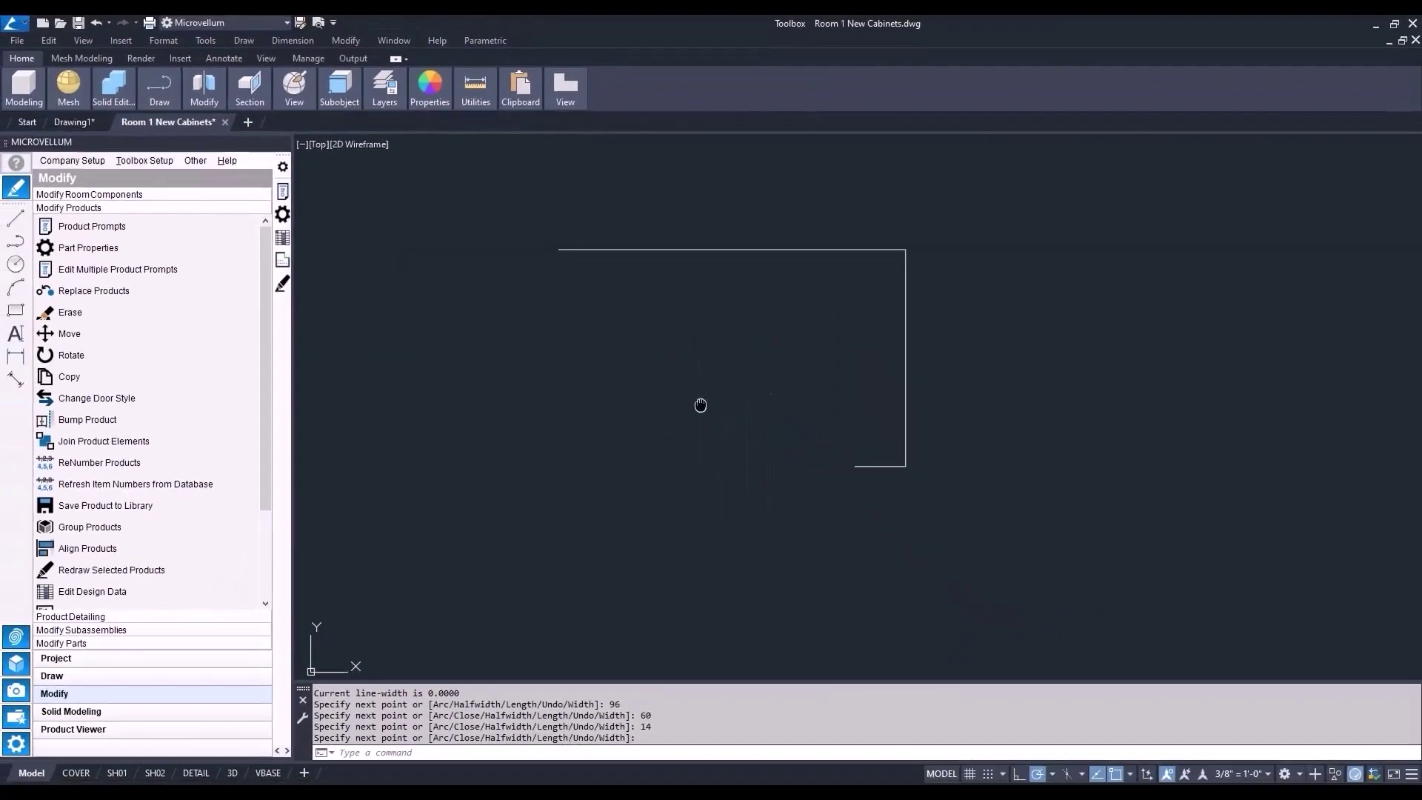
pyautogui.moveTo(700, 405); pyautogui.dragTo(737, 444, button='middle')
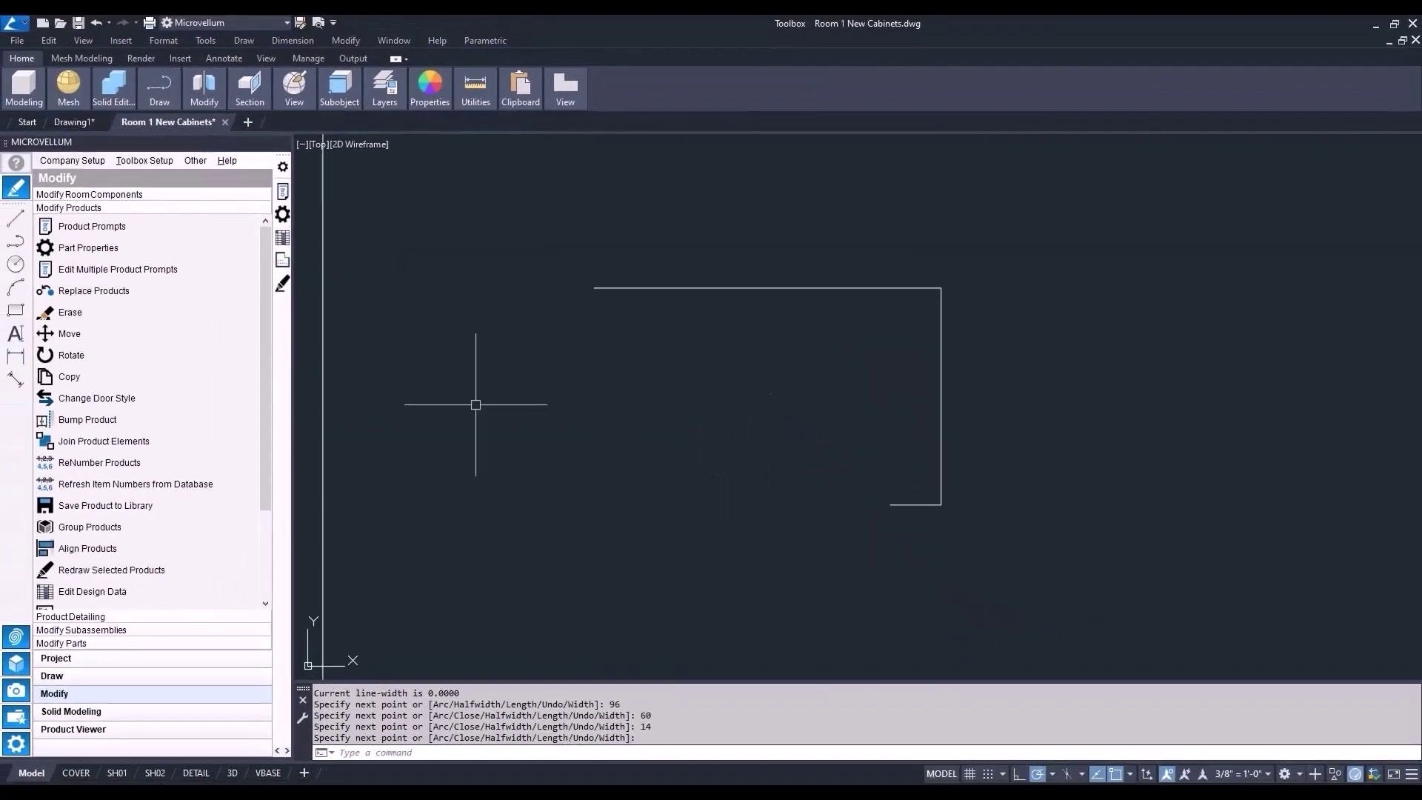
# Step: Turn the L-shaped polyline into connected walls with Select Polyline Path for Wall
pyautogui.click(133, 677)
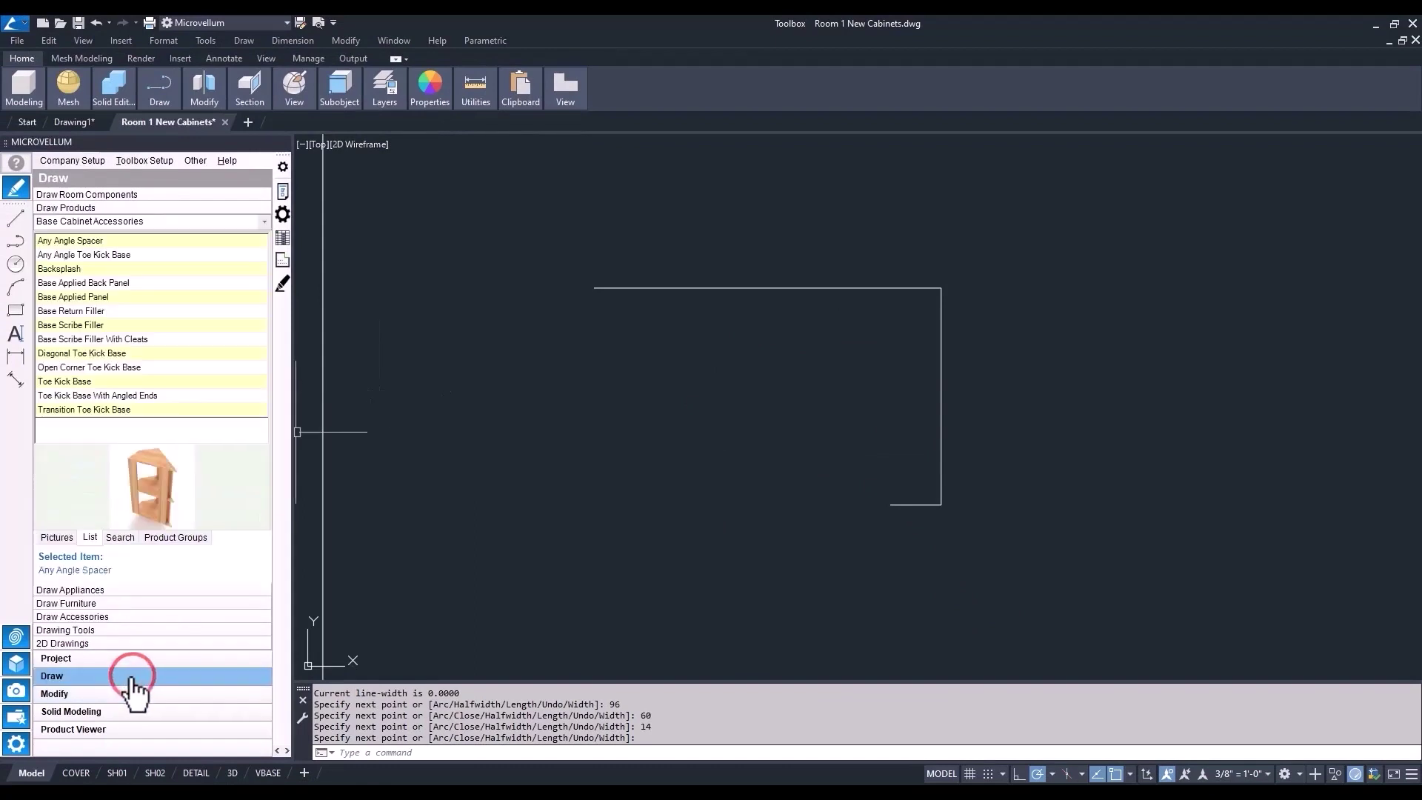
pyautogui.click(95, 195)
pyautogui.rightClick(95, 231)
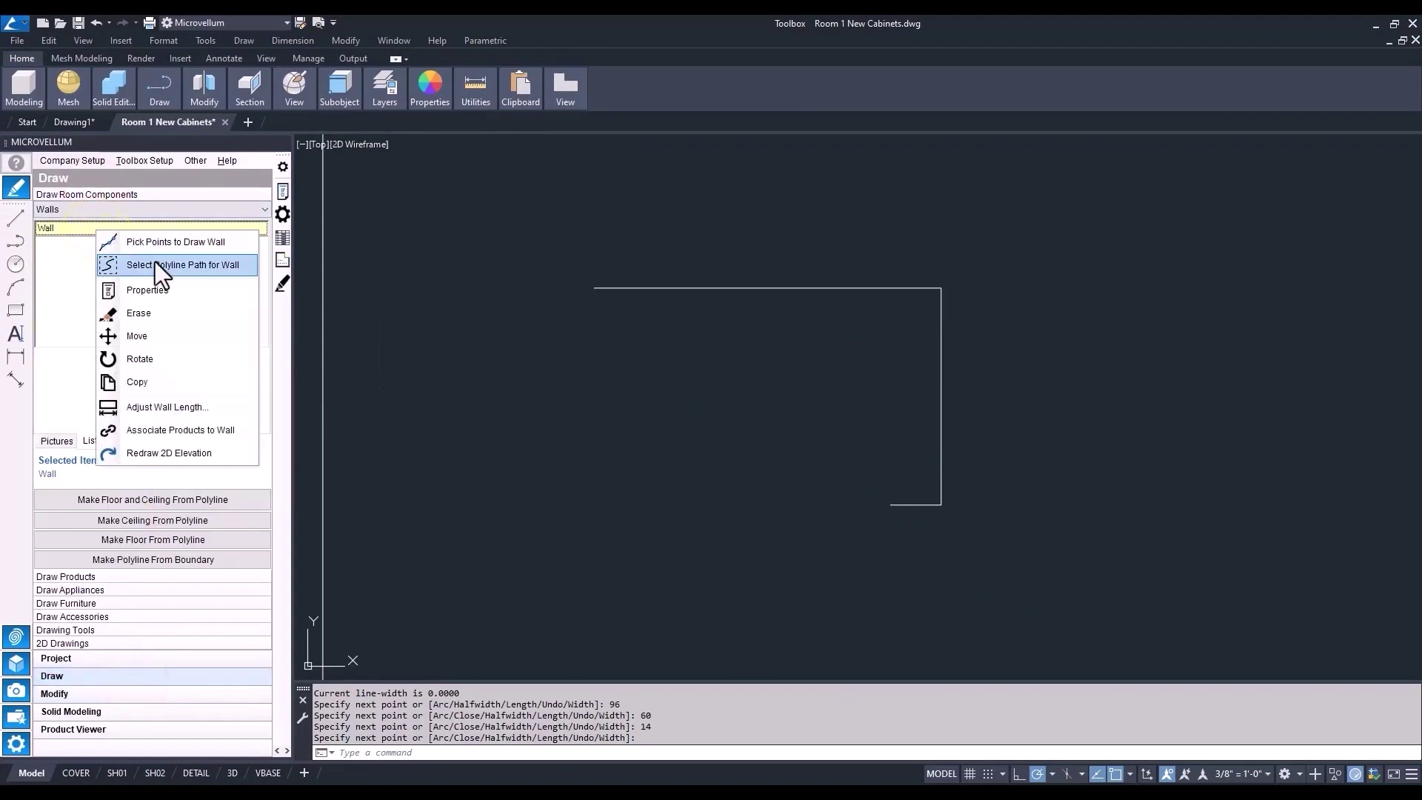
pyautogui.click(154, 263)
pyautogui.click(599, 290)
pyautogui.click(534, 354)
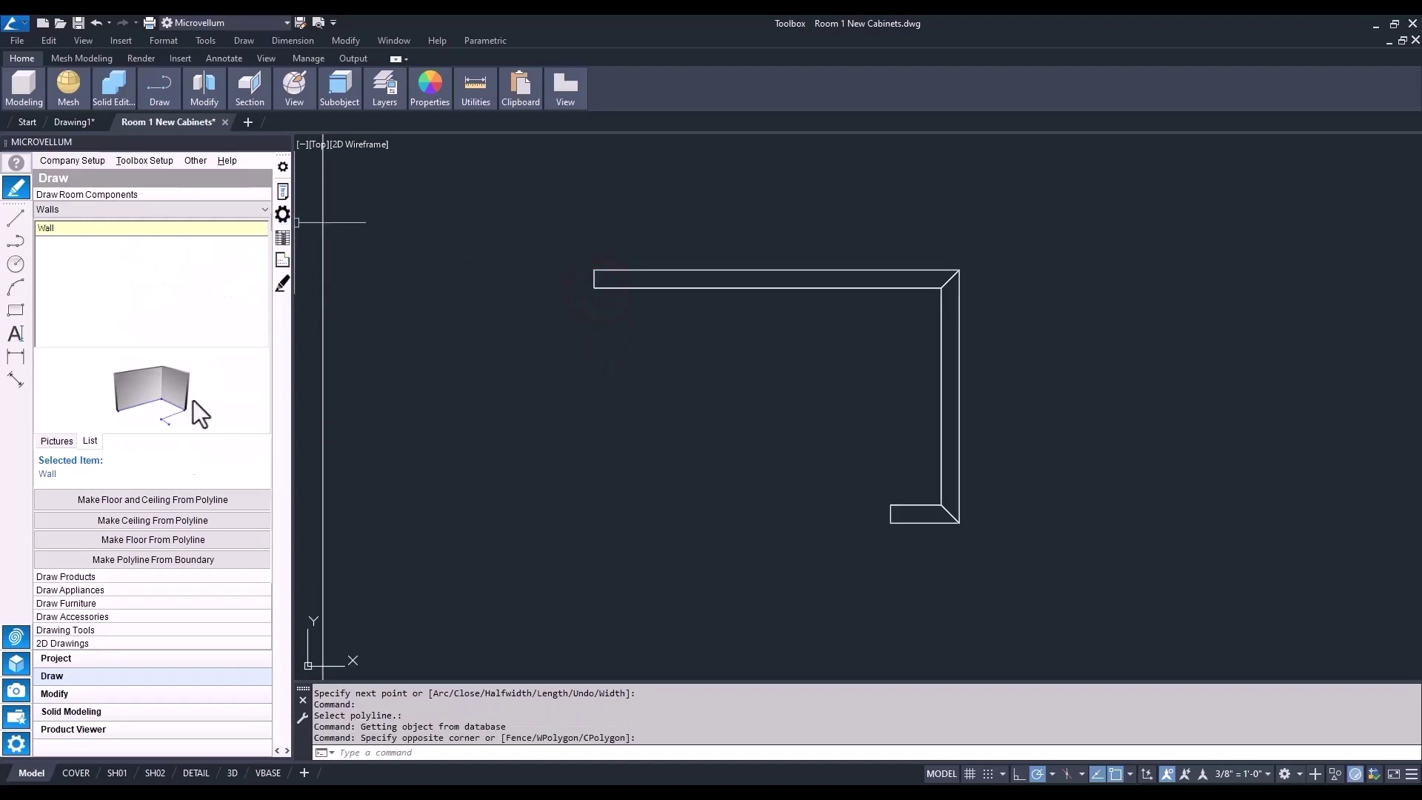
pyautogui.click(78, 658)
pyautogui.click(88, 368)
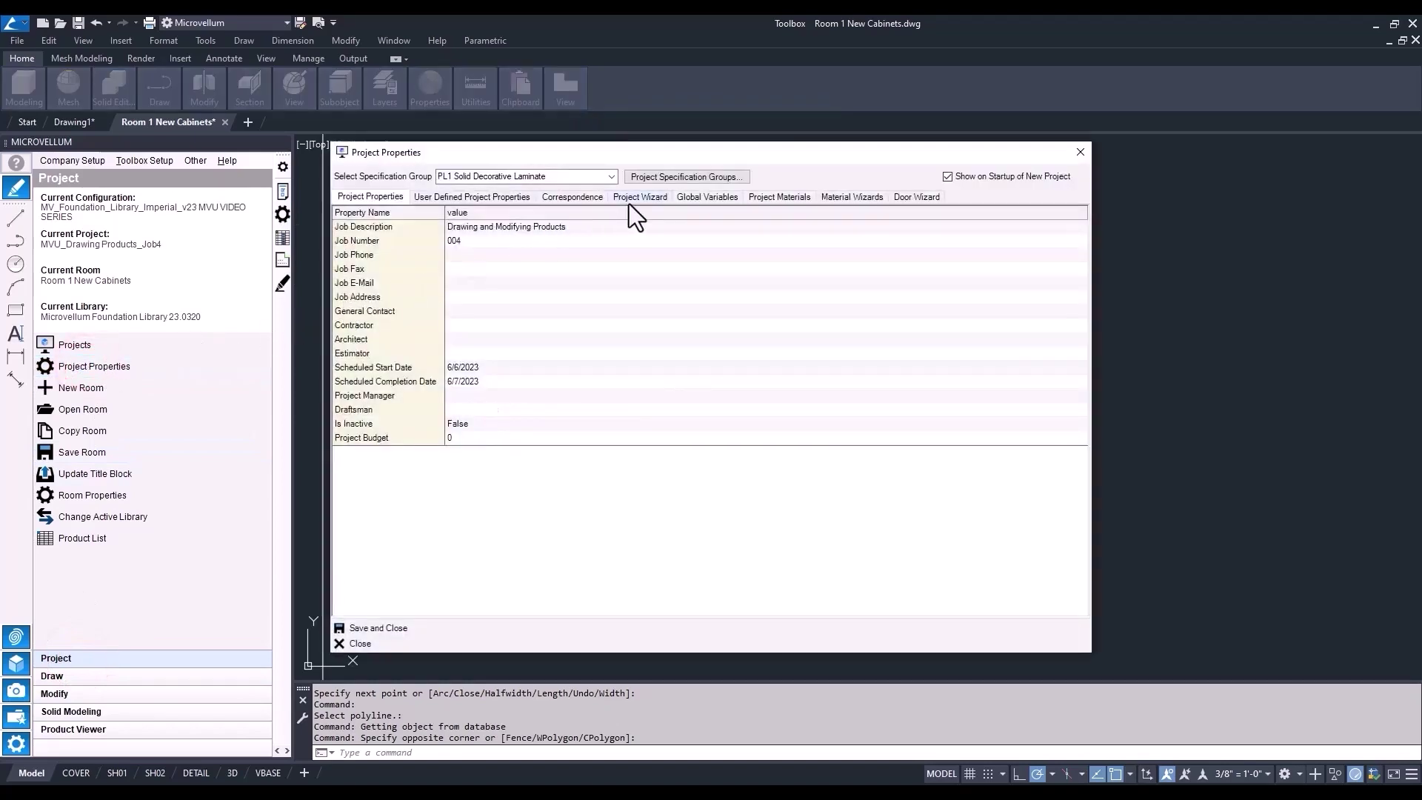
# Step: Save Project Setup's Cabinet Size Defaults, making Upper Cabinet Height 36, and confirm closing
pyautogui.click(632, 202)
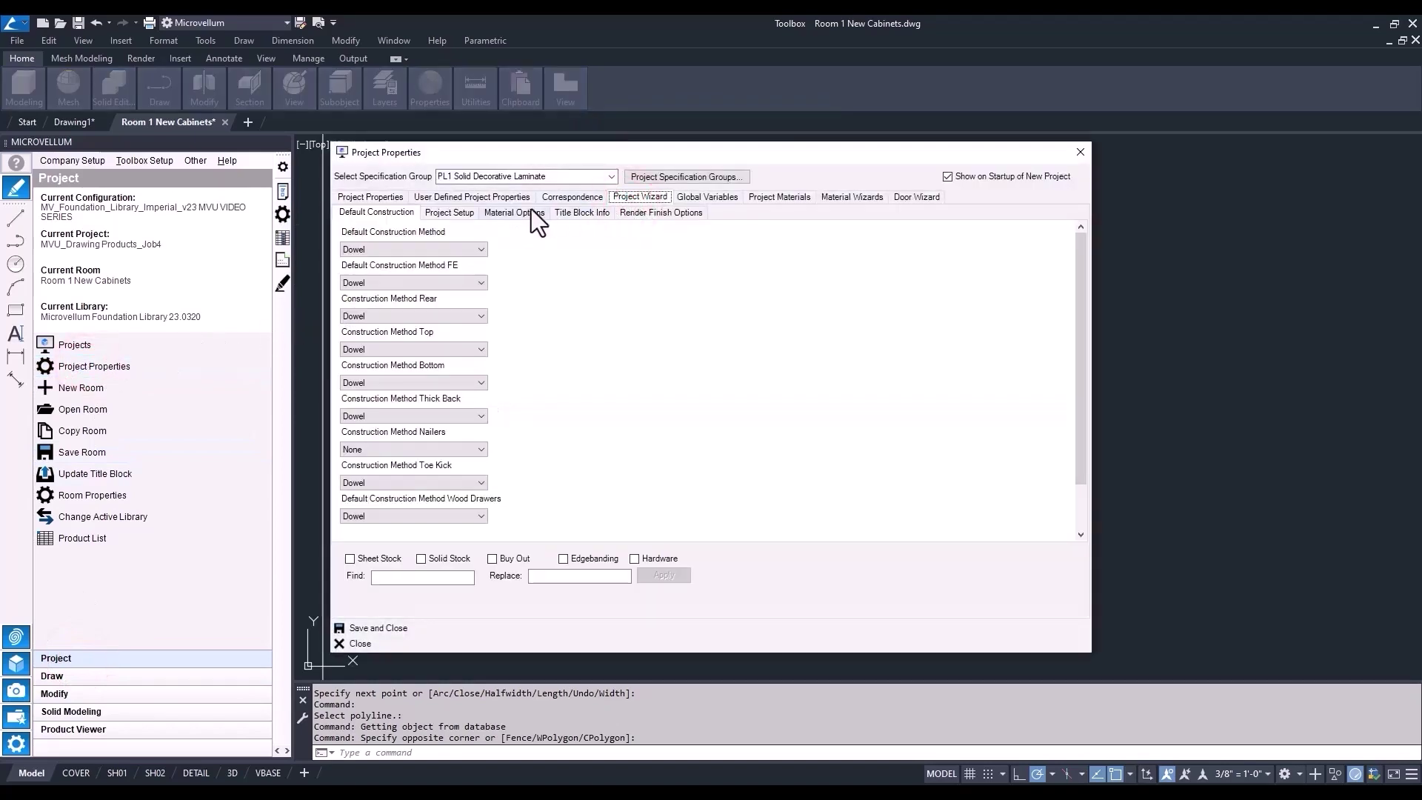
pyautogui.click(457, 212)
pyautogui.click(526, 244)
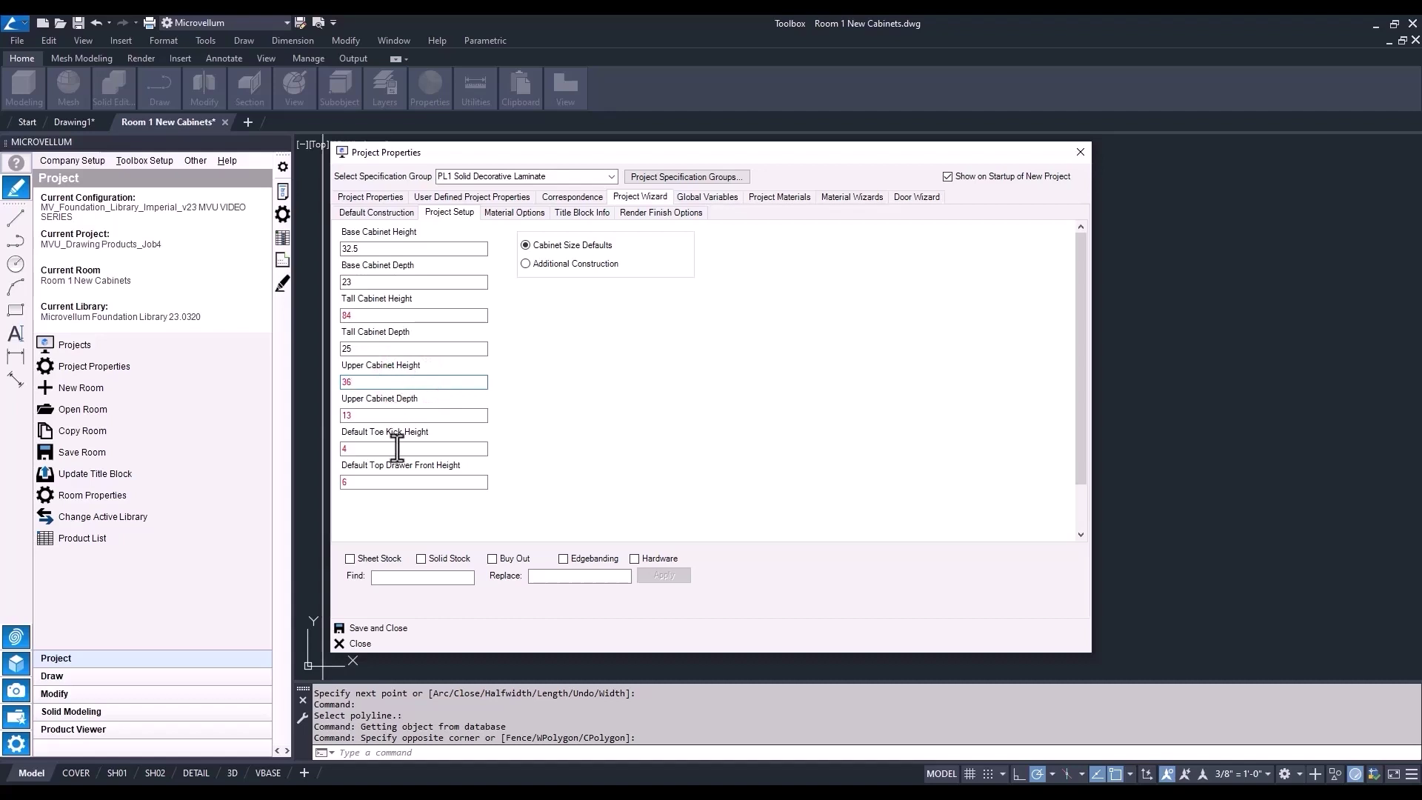
pyautogui.click(369, 628)
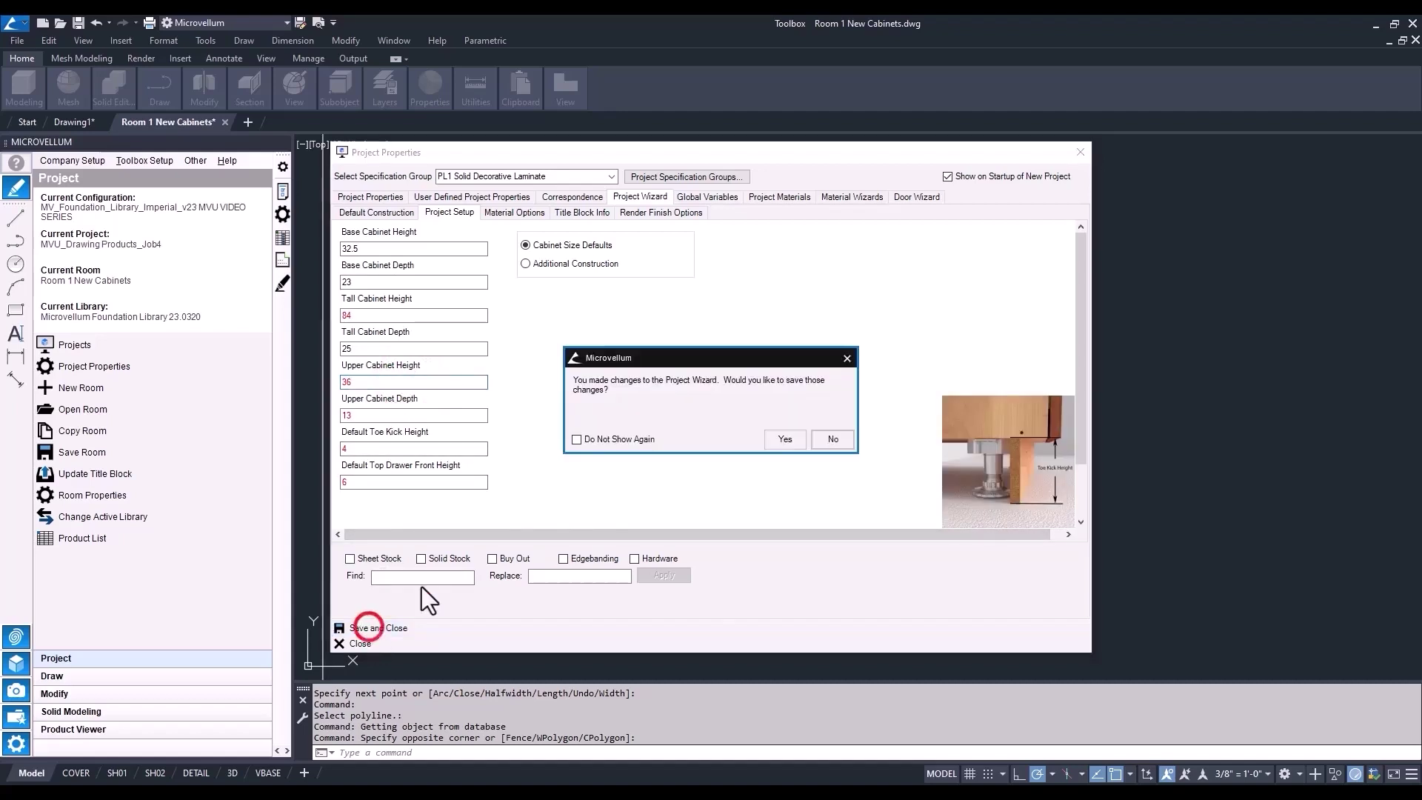
pyautogui.click(773, 445)
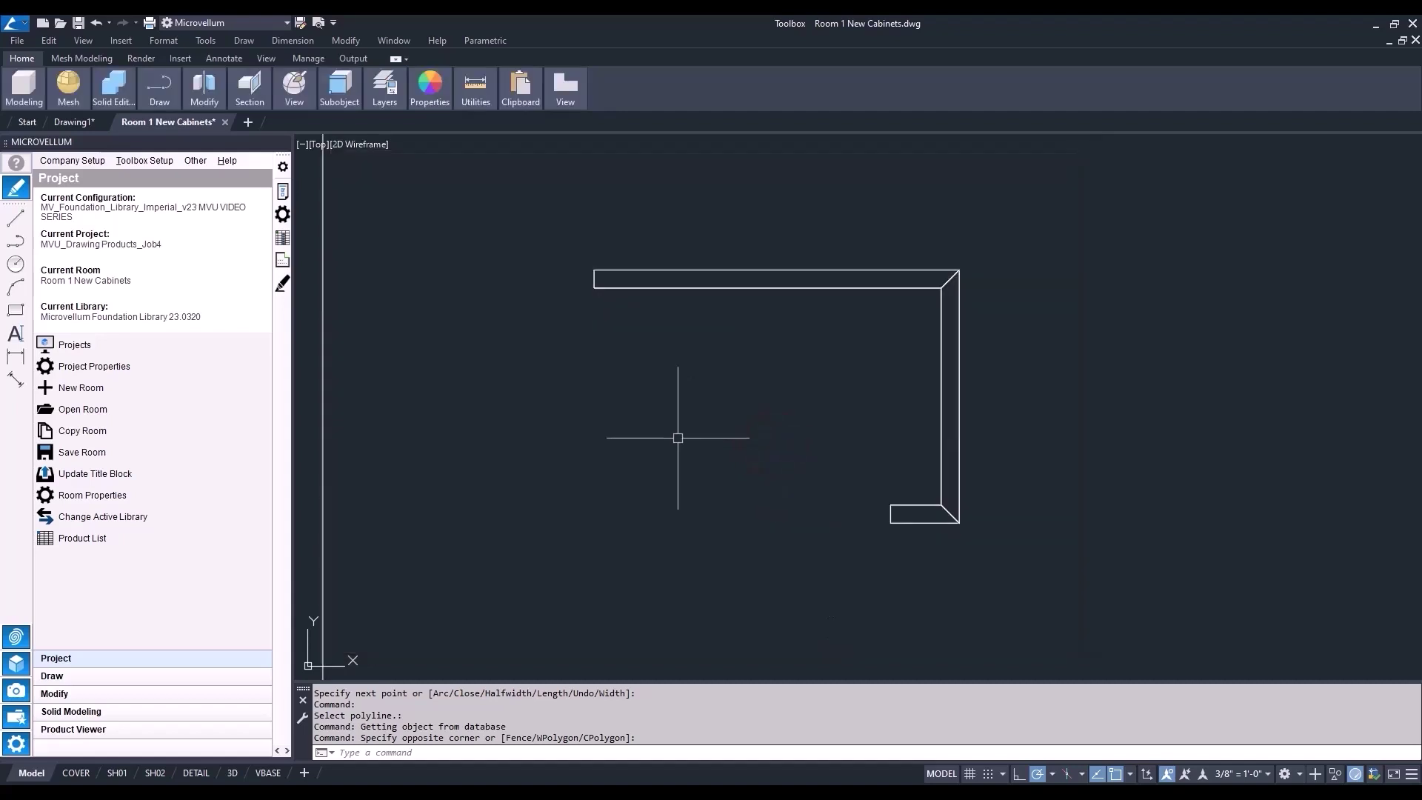
# Step: Fill the 96 top wall with three Upper 2 Door cabinets (1.08–1.10), right clearance 15
pyautogui.click(130, 675)
pyautogui.click(263, 222)
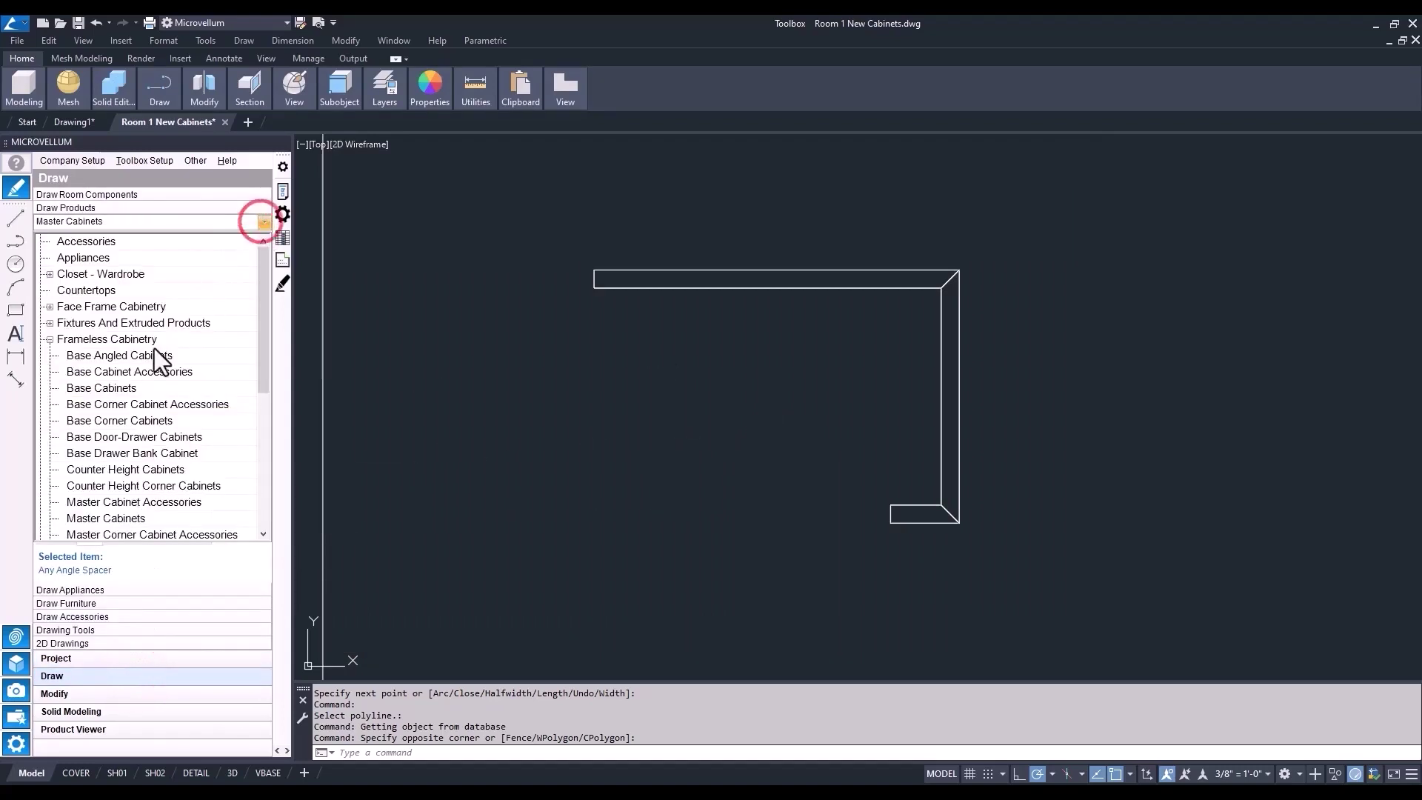
pyautogui.scroll(-2, 149, 354)
pyautogui.scroll(-1, 143, 410)
pyautogui.click(88, 520)
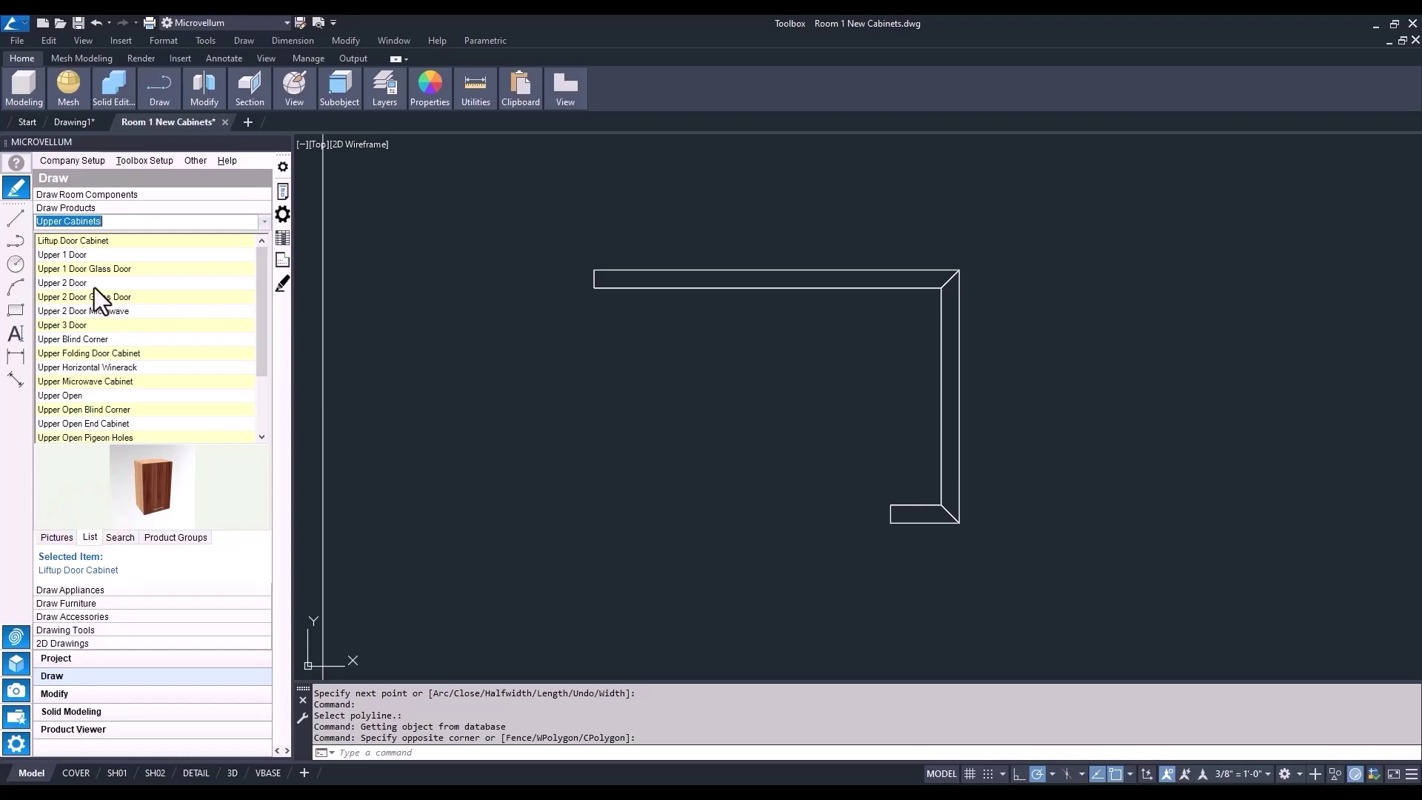
pyautogui.rightClick(94, 282)
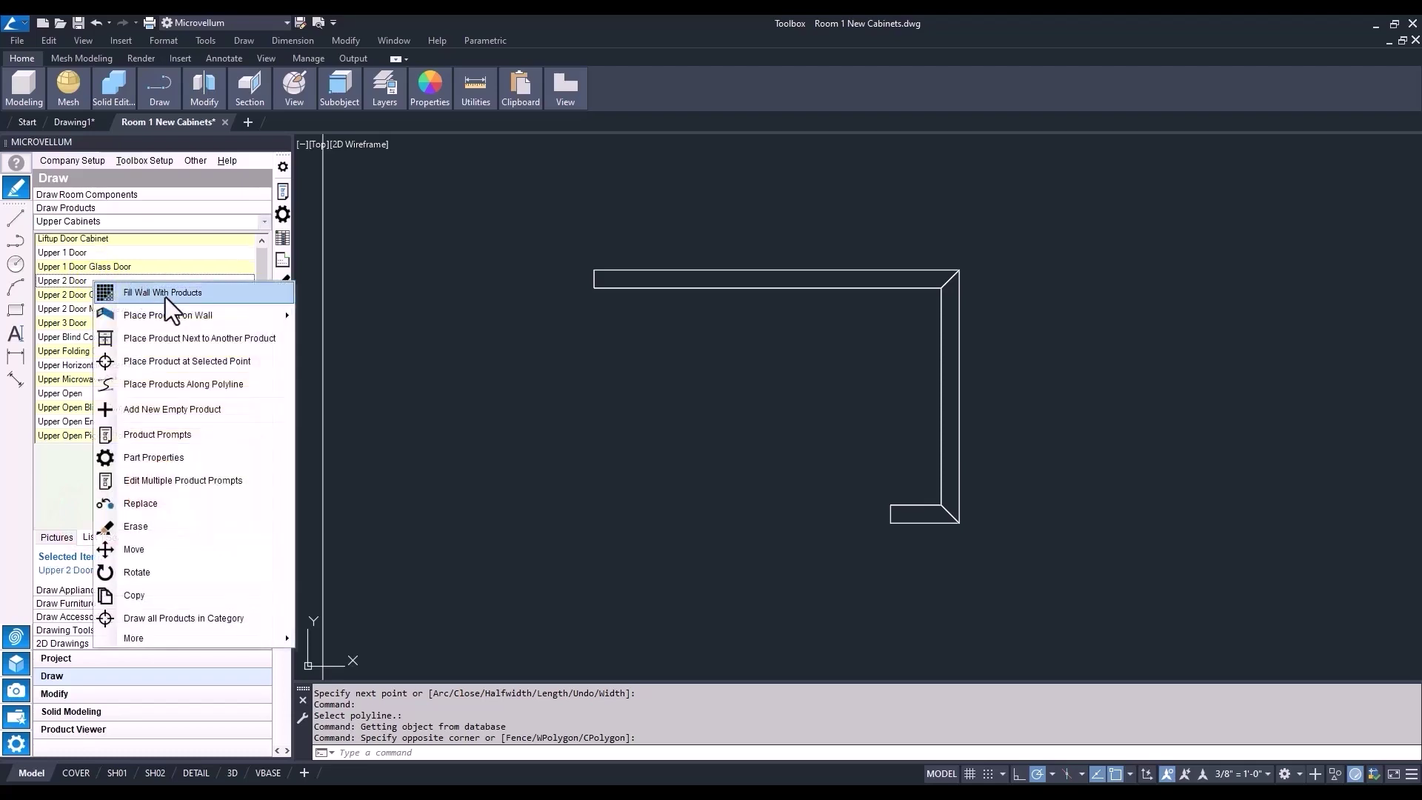
pyautogui.click(166, 297)
pyautogui.click(625, 288)
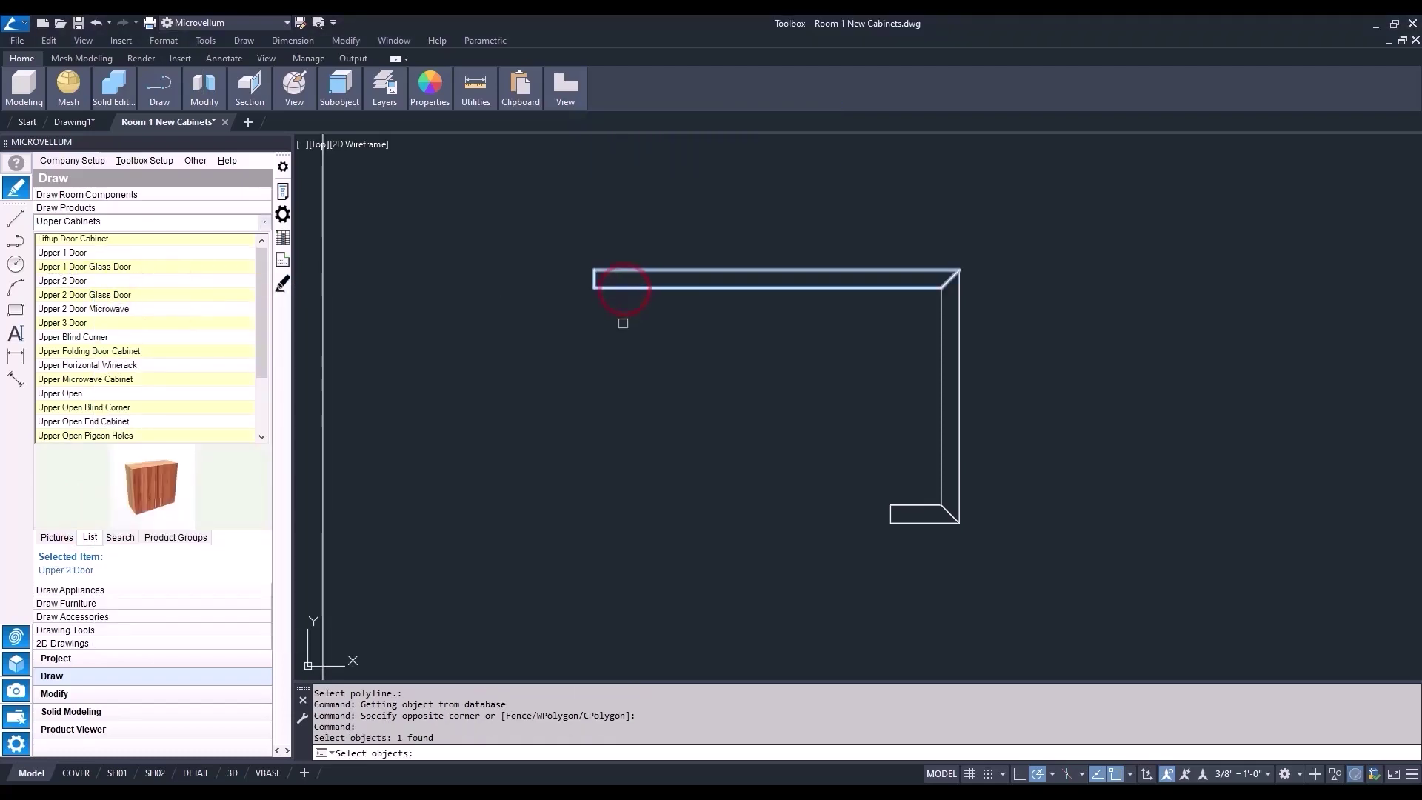
pyautogui.rightClick(623, 323)
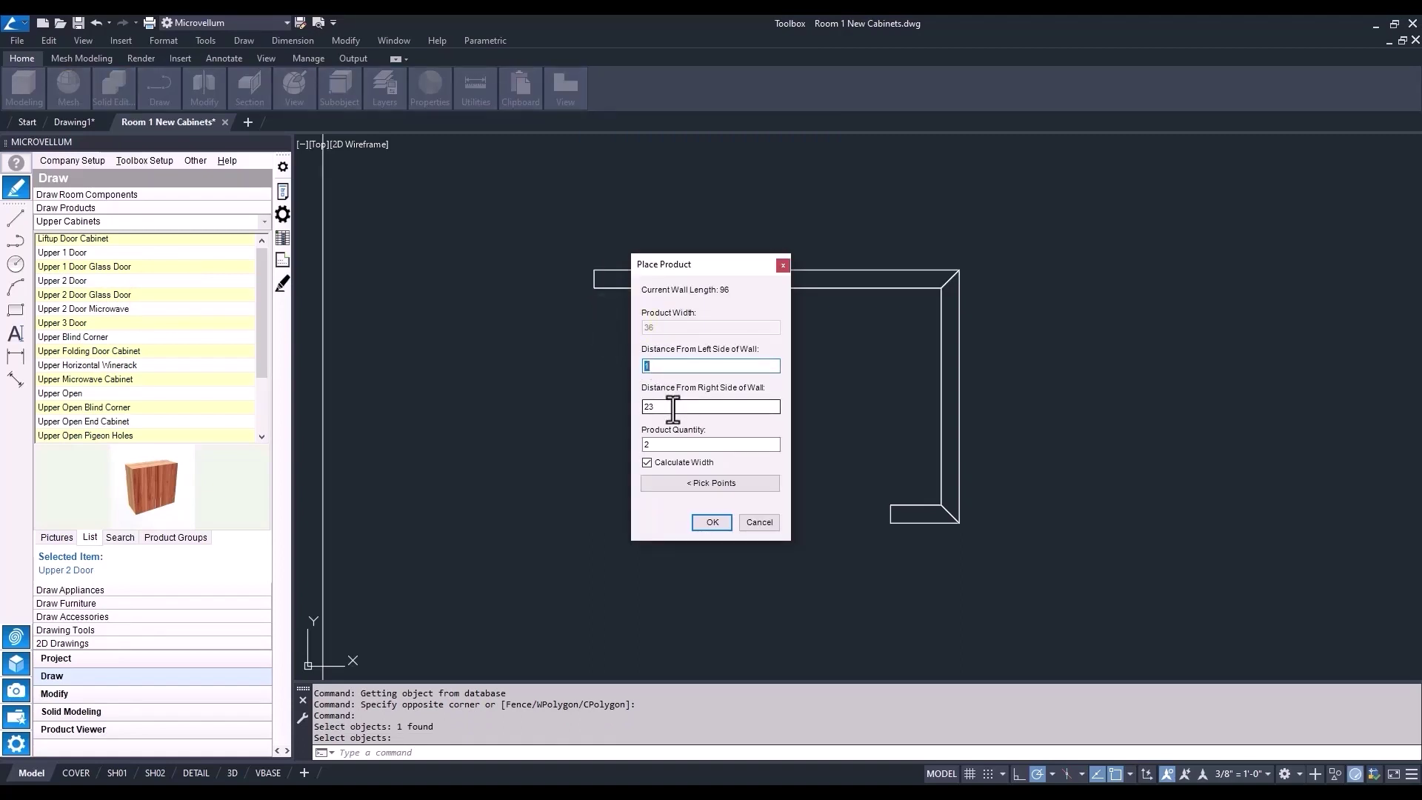
pyautogui.doubleClick(671, 408)
pyautogui.write('15')
pyautogui.doubleClick(656, 445)
pyautogui.write('3')
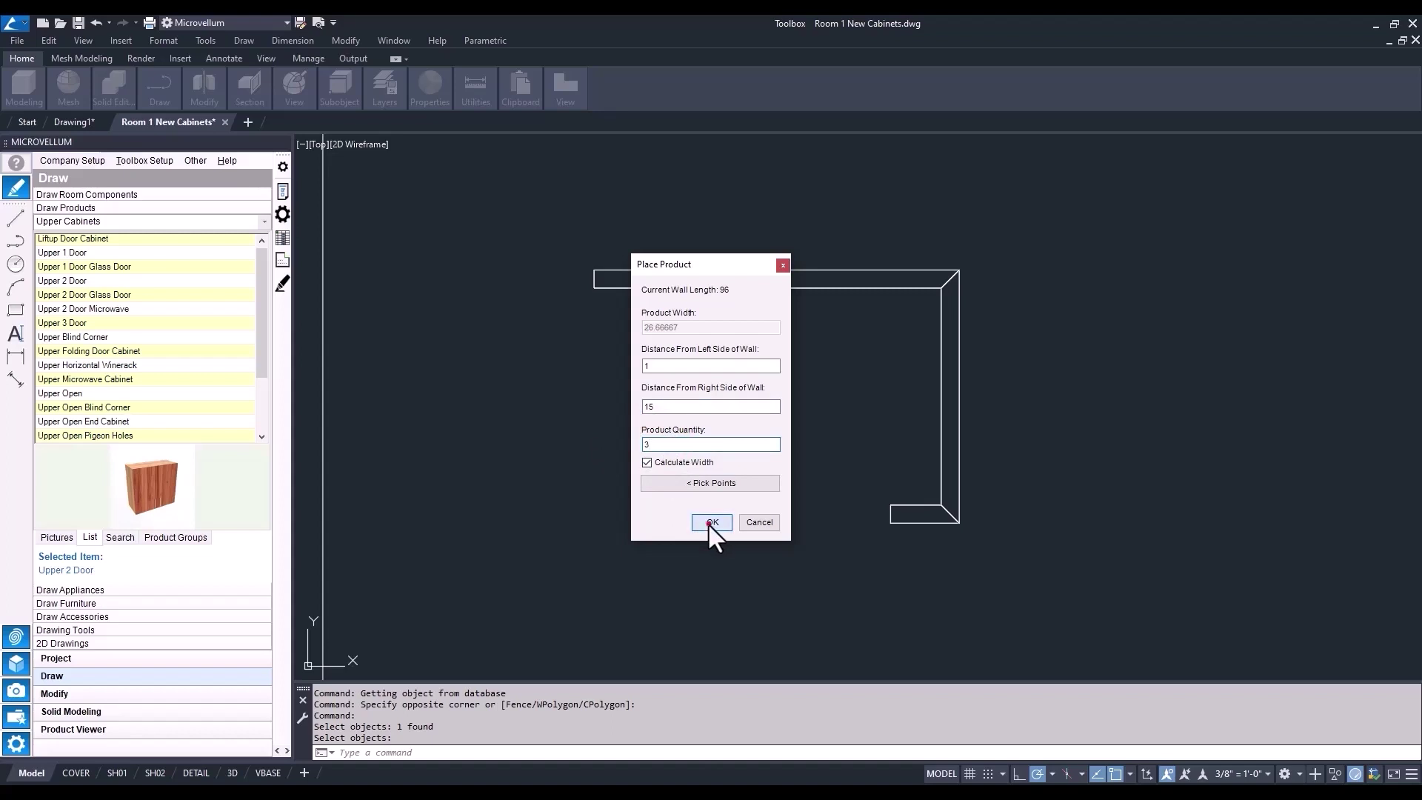
pyautogui.click(709, 523)
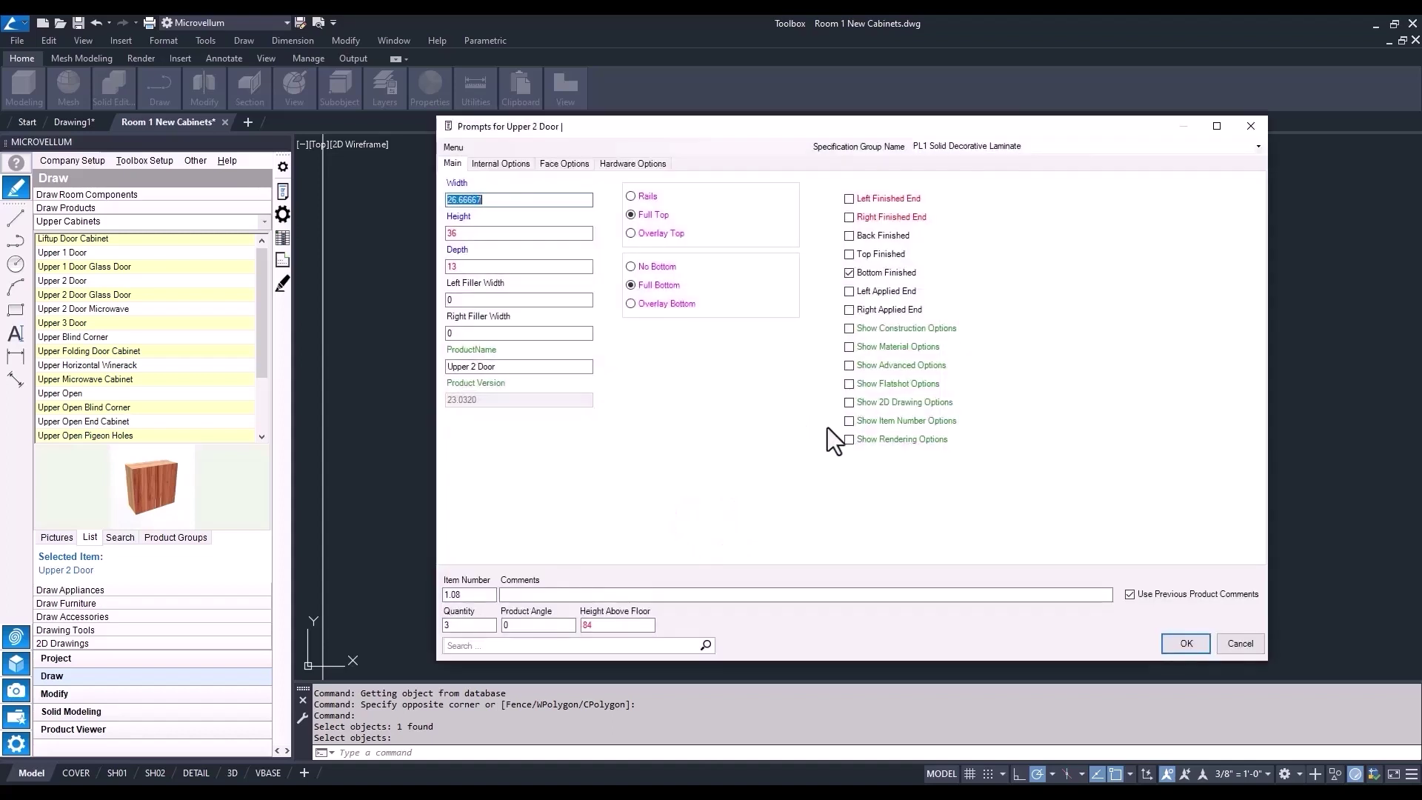
pyautogui.click(1174, 641)
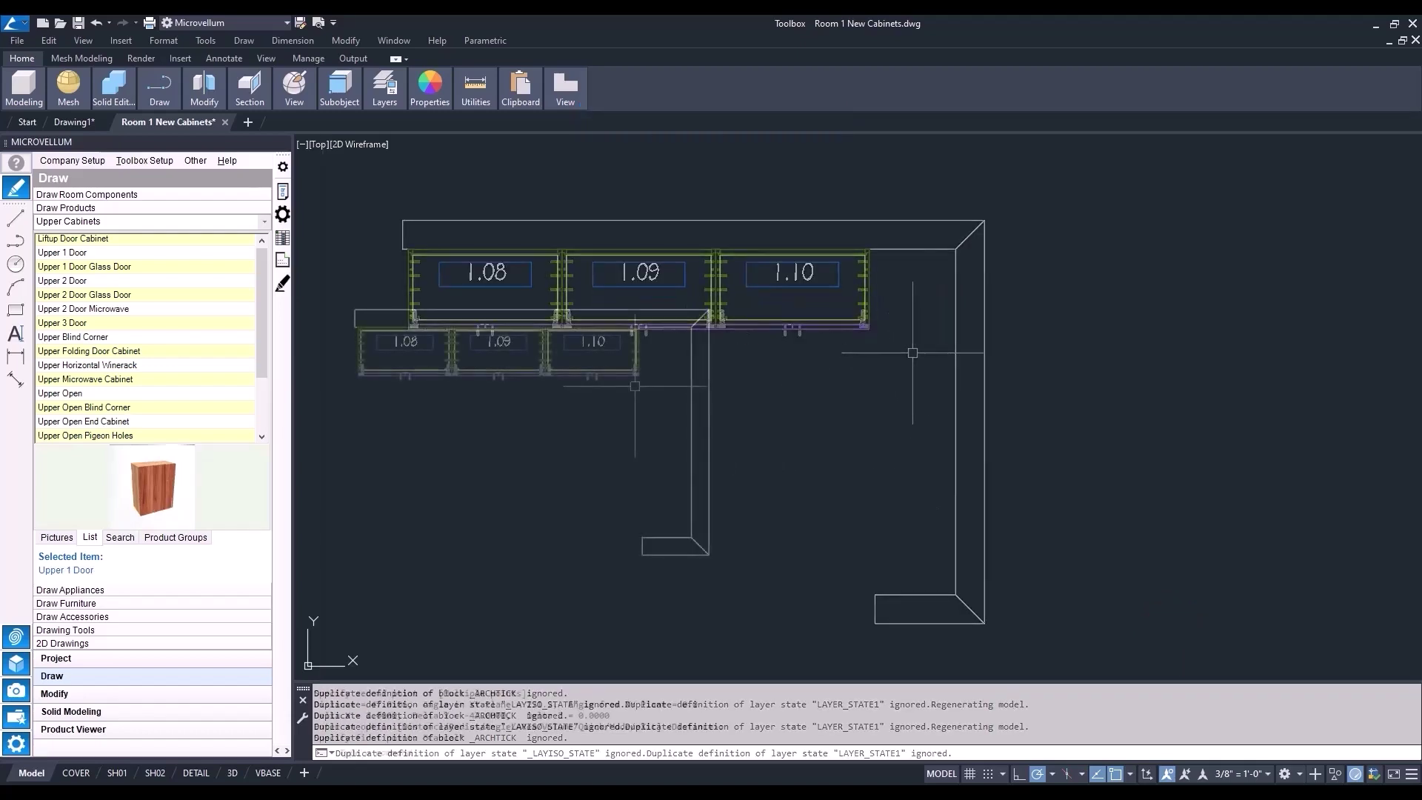
# Step: Fill the 60 right wall with three Upper 1 Door cabinets, right clearance 1.5
pyautogui.press('Escape')
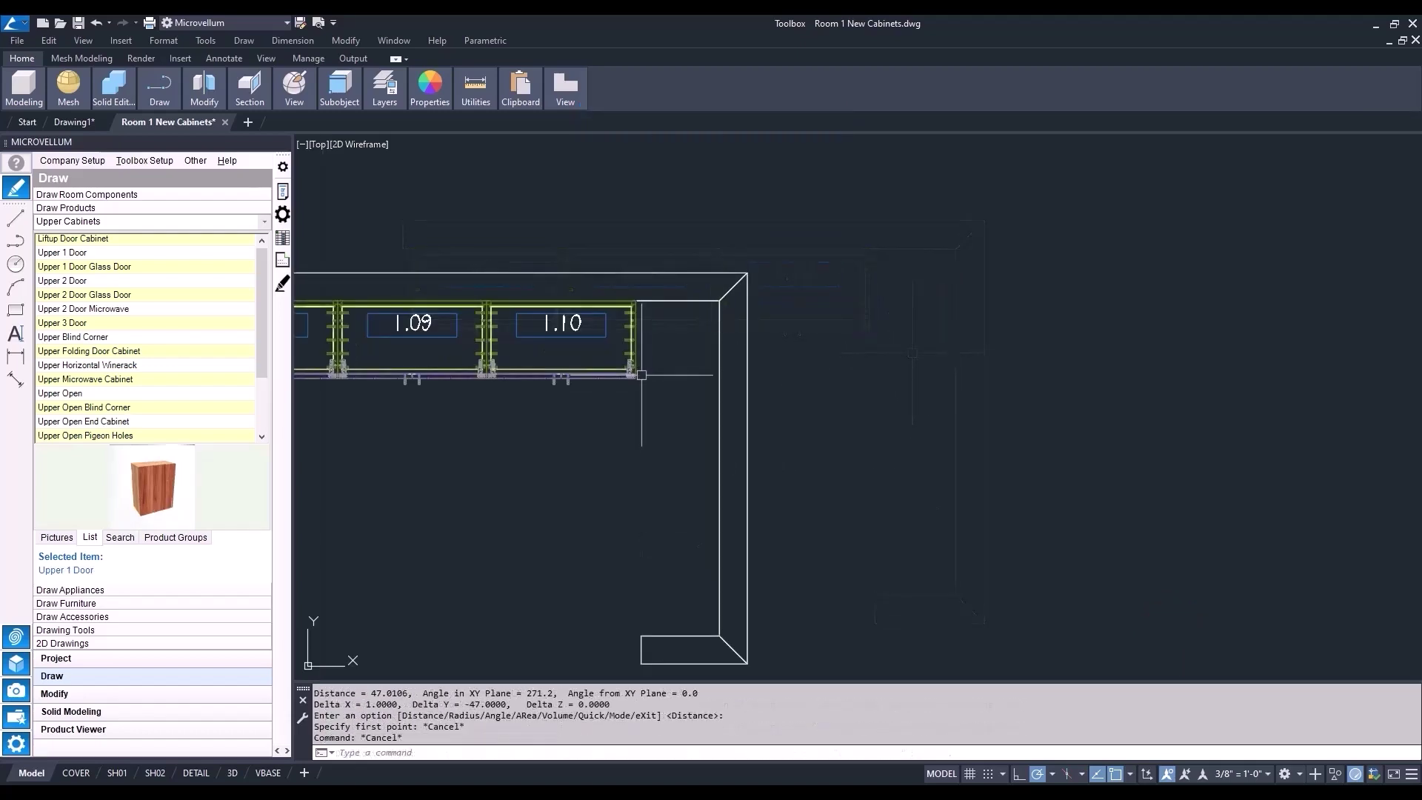
pyautogui.click(122, 252)
pyautogui.rightClick(123, 251)
pyautogui.click(238, 264)
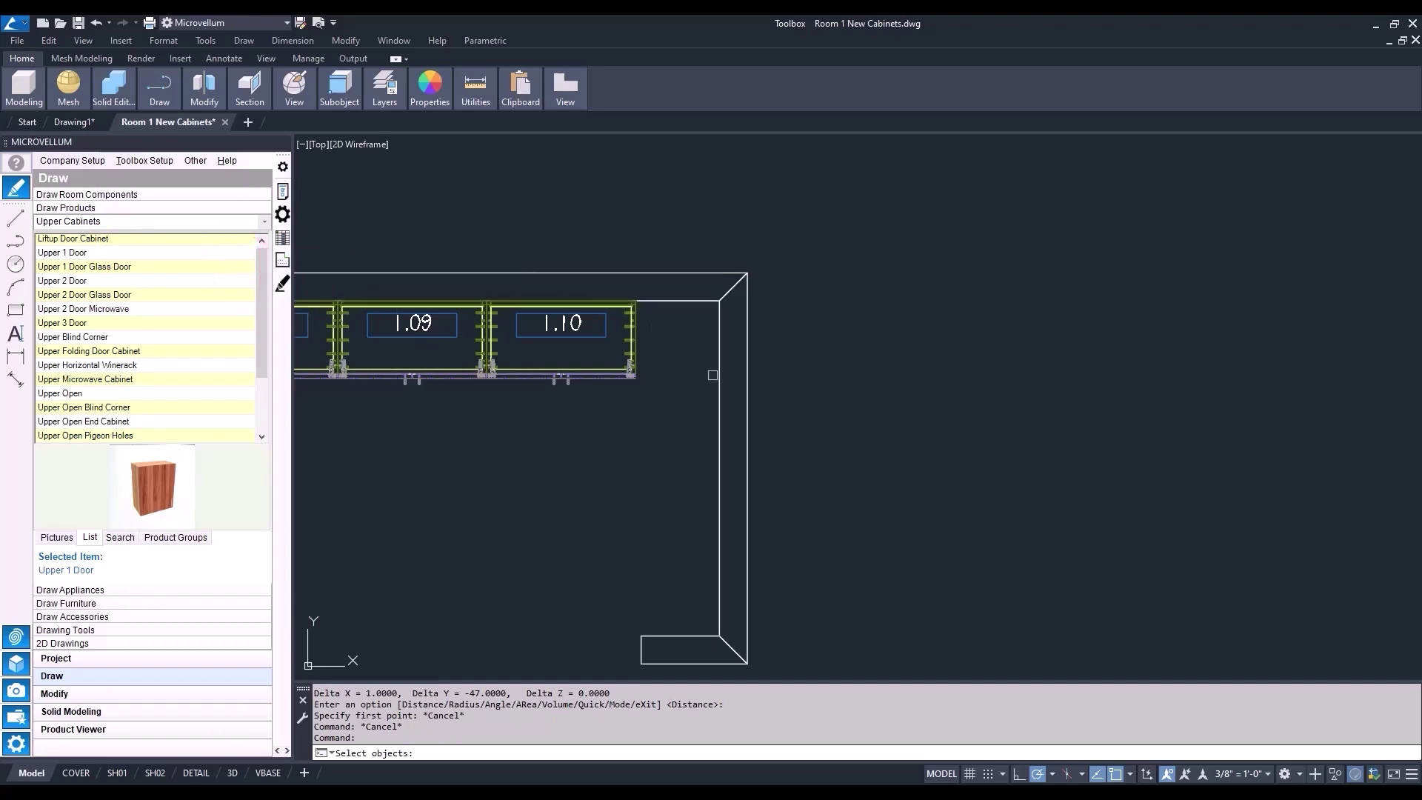
pyautogui.click(717, 384)
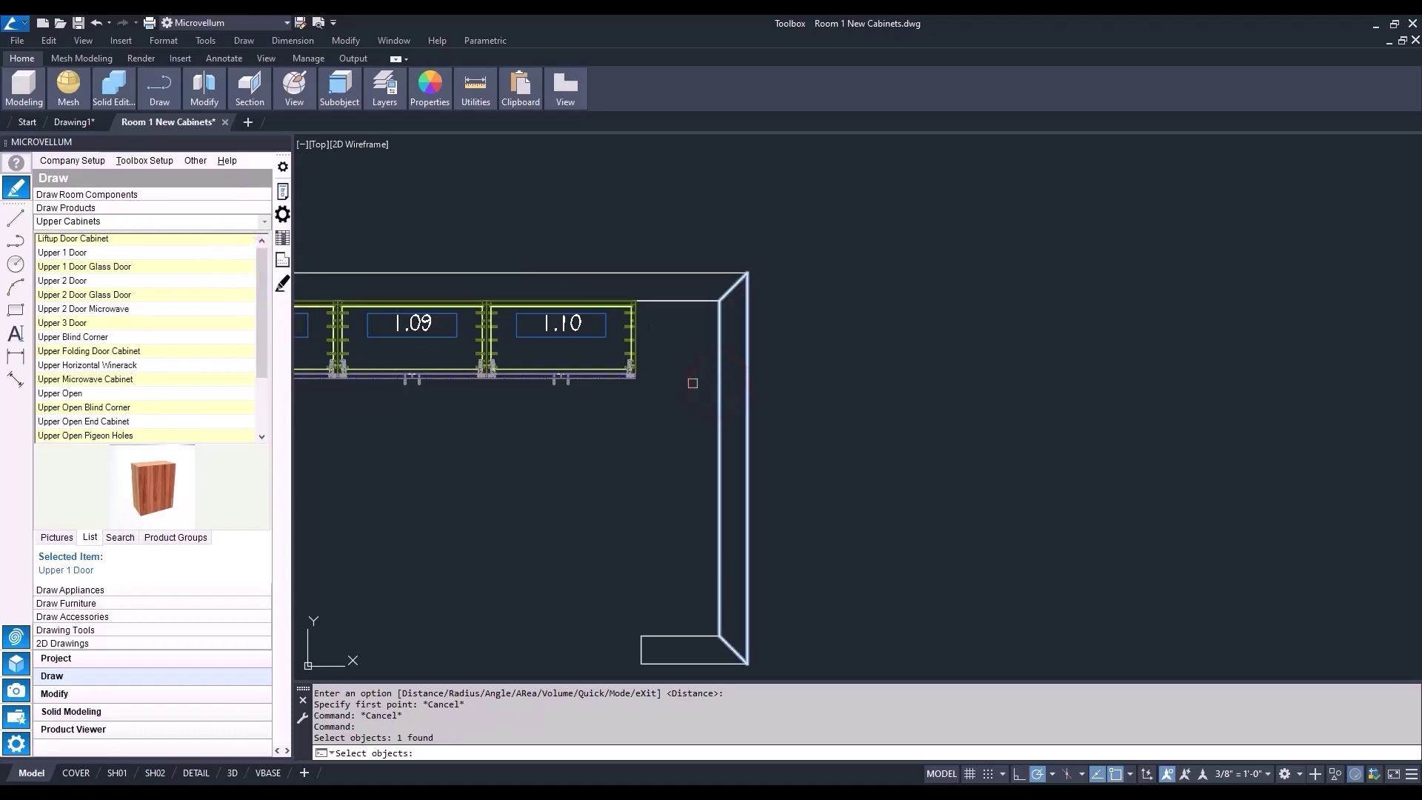
pyautogui.rightClick(692, 383)
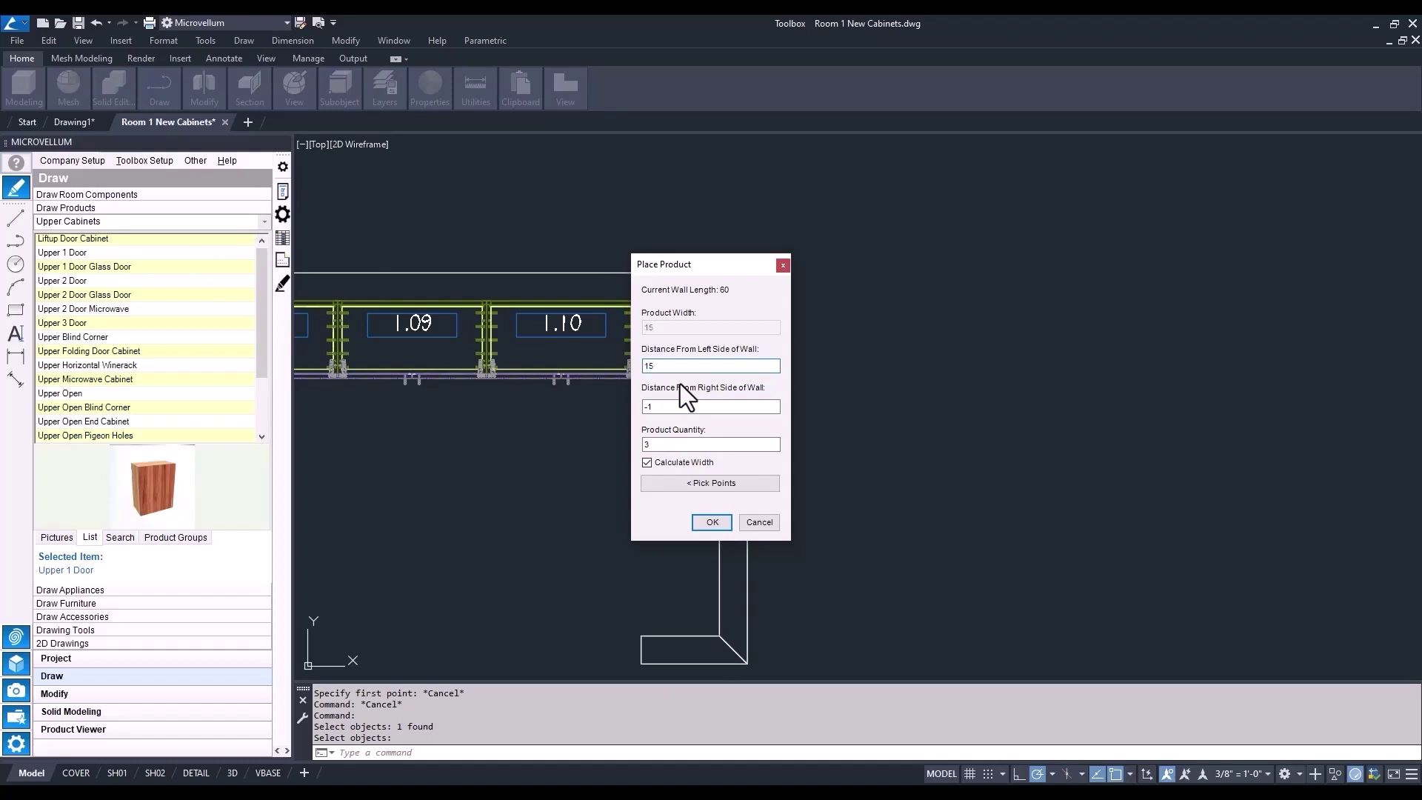
pyautogui.doubleClick(680, 406)
pyautogui.write('1.5')
pyautogui.click(659, 445)
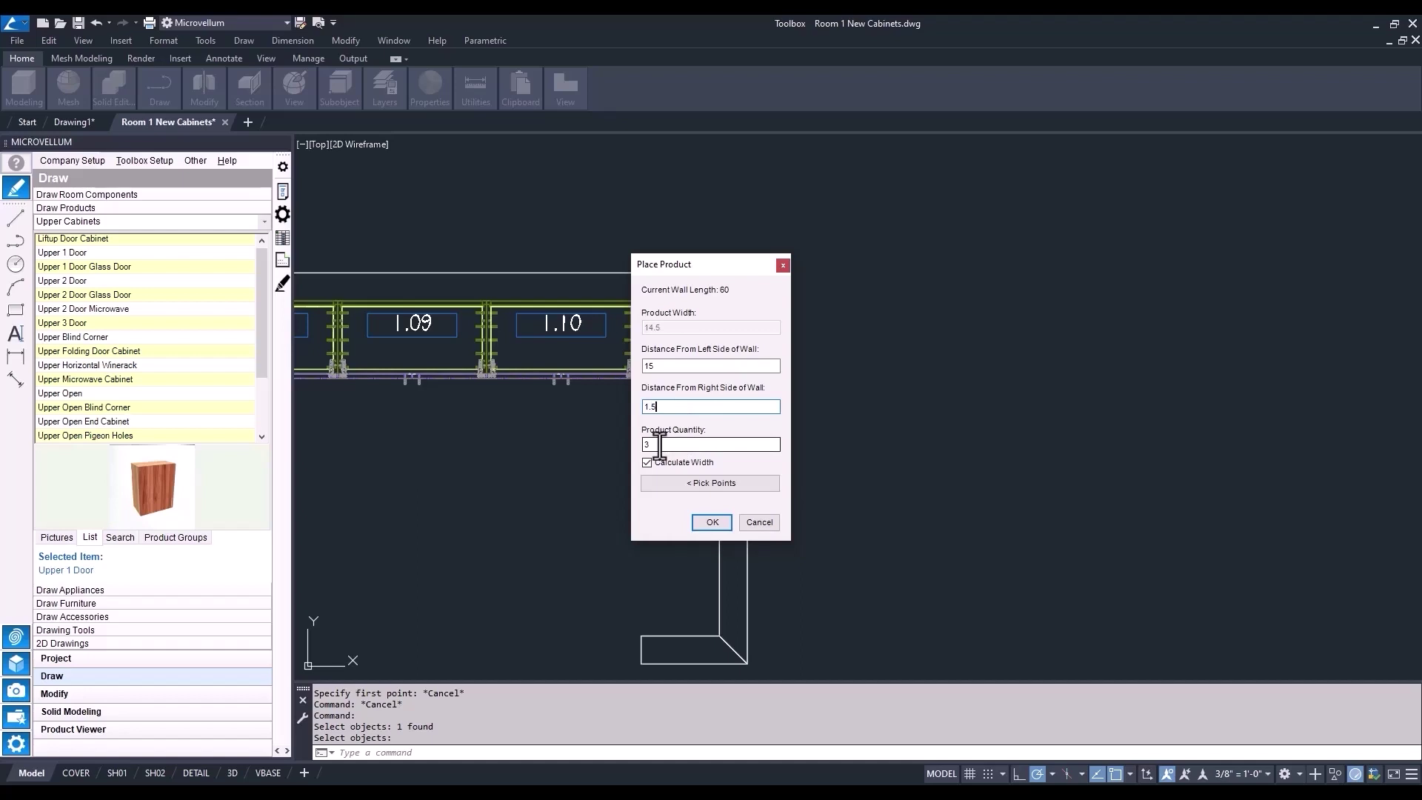
pyautogui.doubleClick(660, 444)
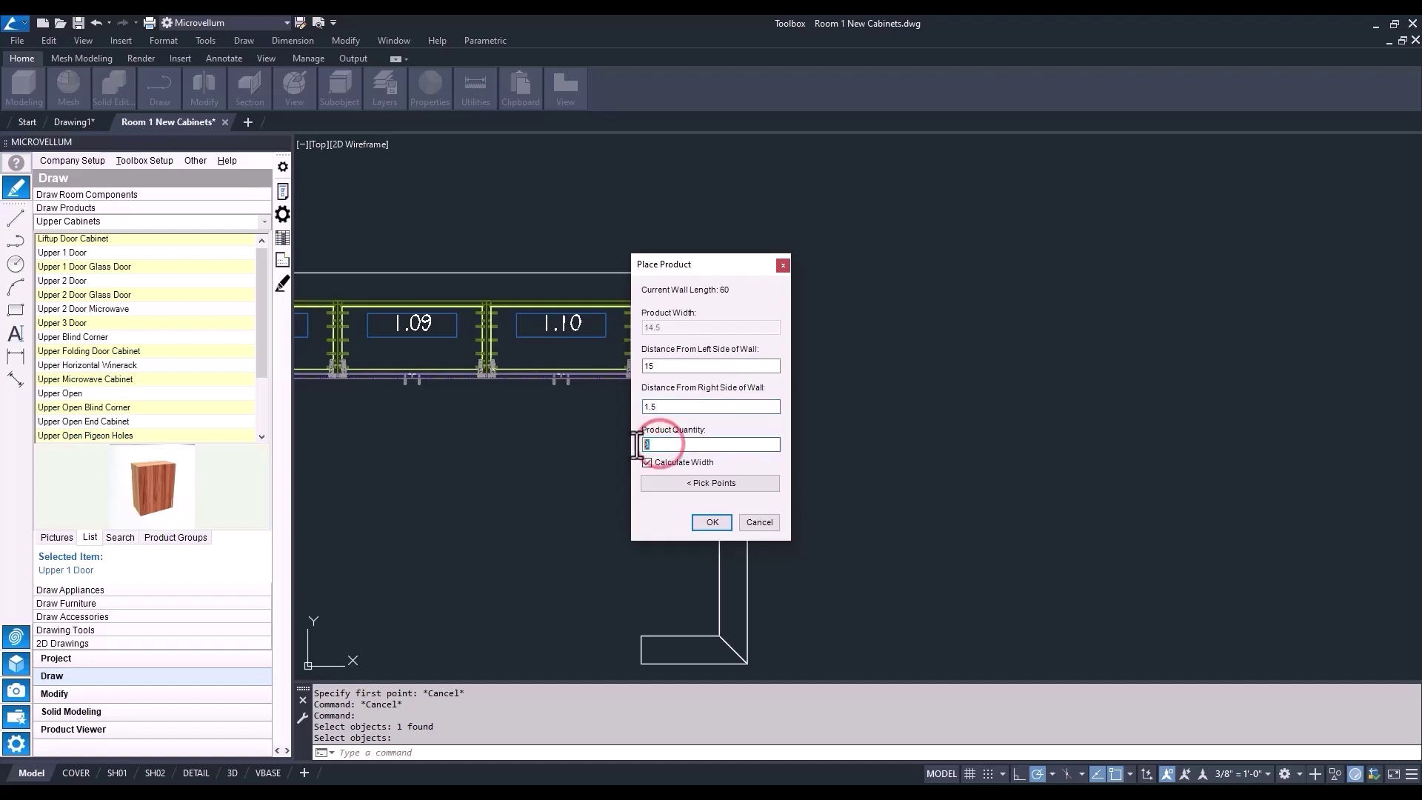
pyautogui.click(713, 523)
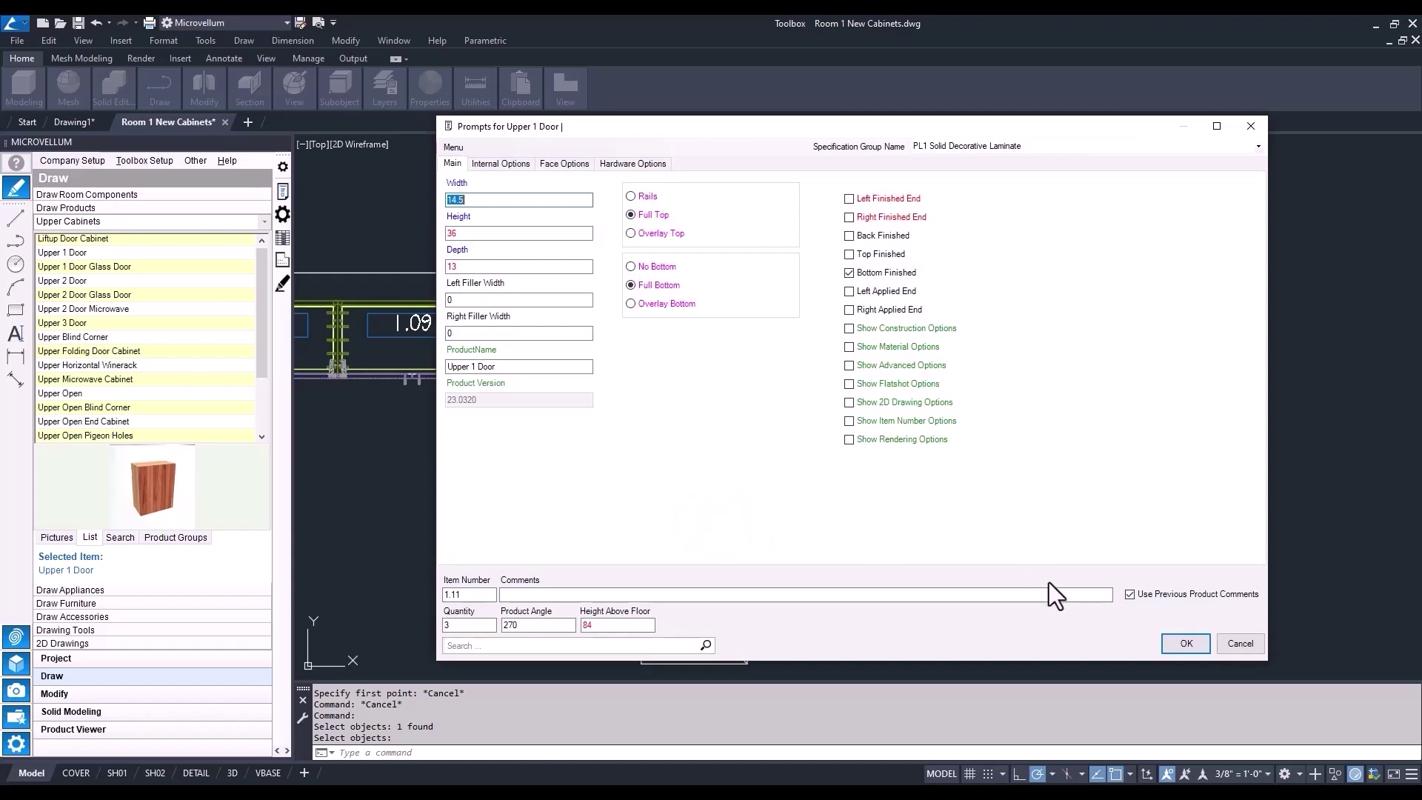
pyautogui.click(1184, 643)
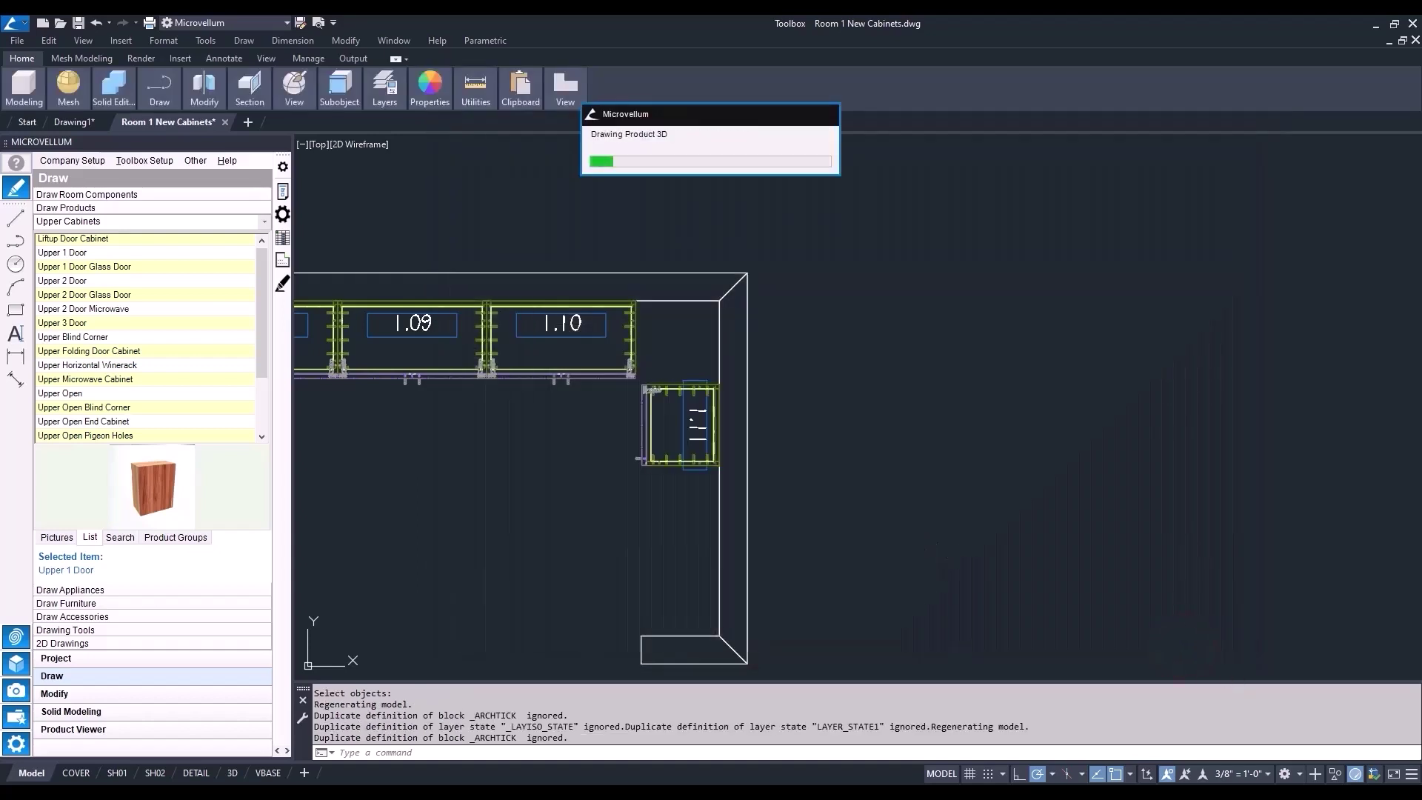
pyautogui.moveTo(584, 499)
pyautogui.mouseDown(button='middle')
pyautogui.moveTo(649, 449)
pyautogui.moveTo(762, 444)
pyautogui.mouseUp(button='middle')
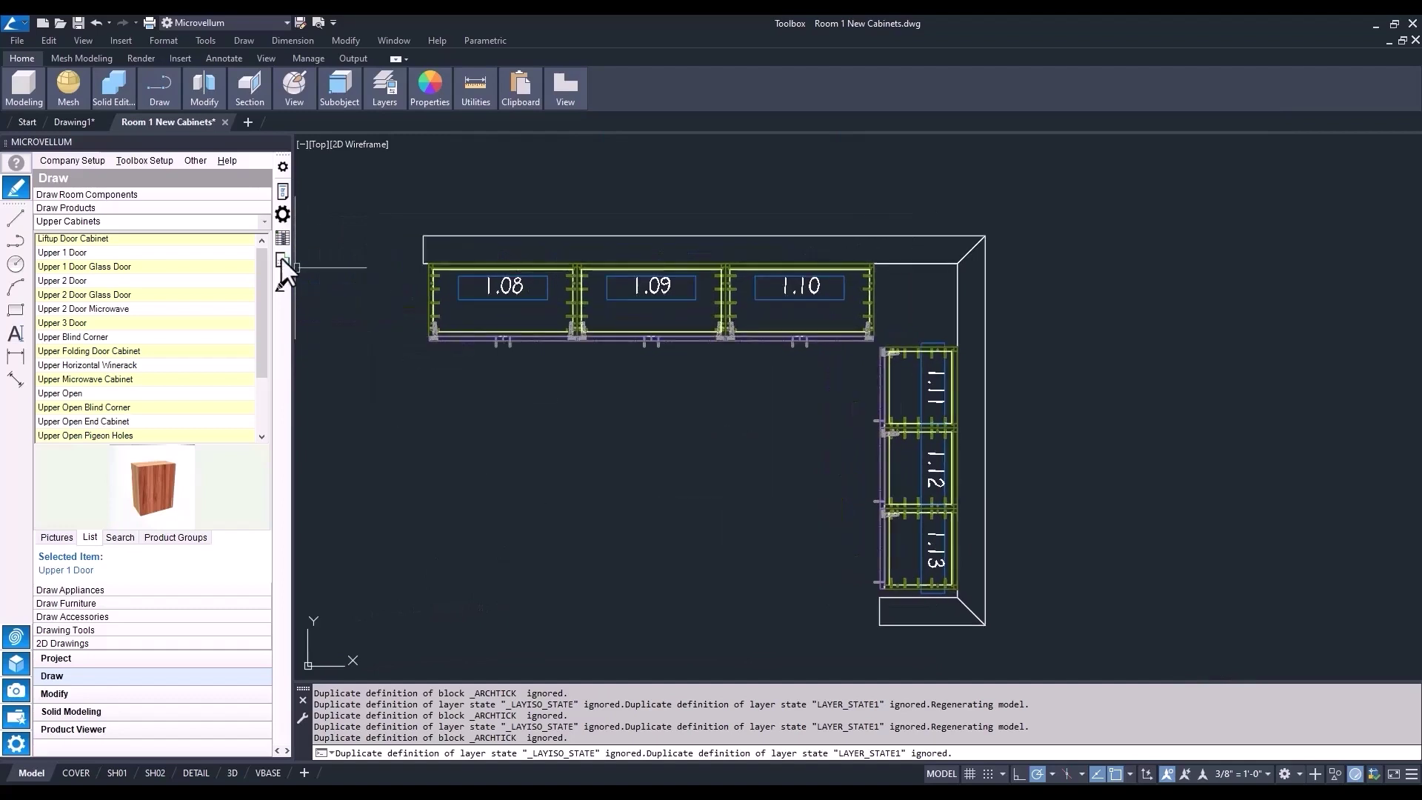
# Step: Start a Corner Filler With Cleats from the corner accessories and pick the top and right walls
pyautogui.click(262, 222)
pyautogui.scroll(-2, 212, 340)
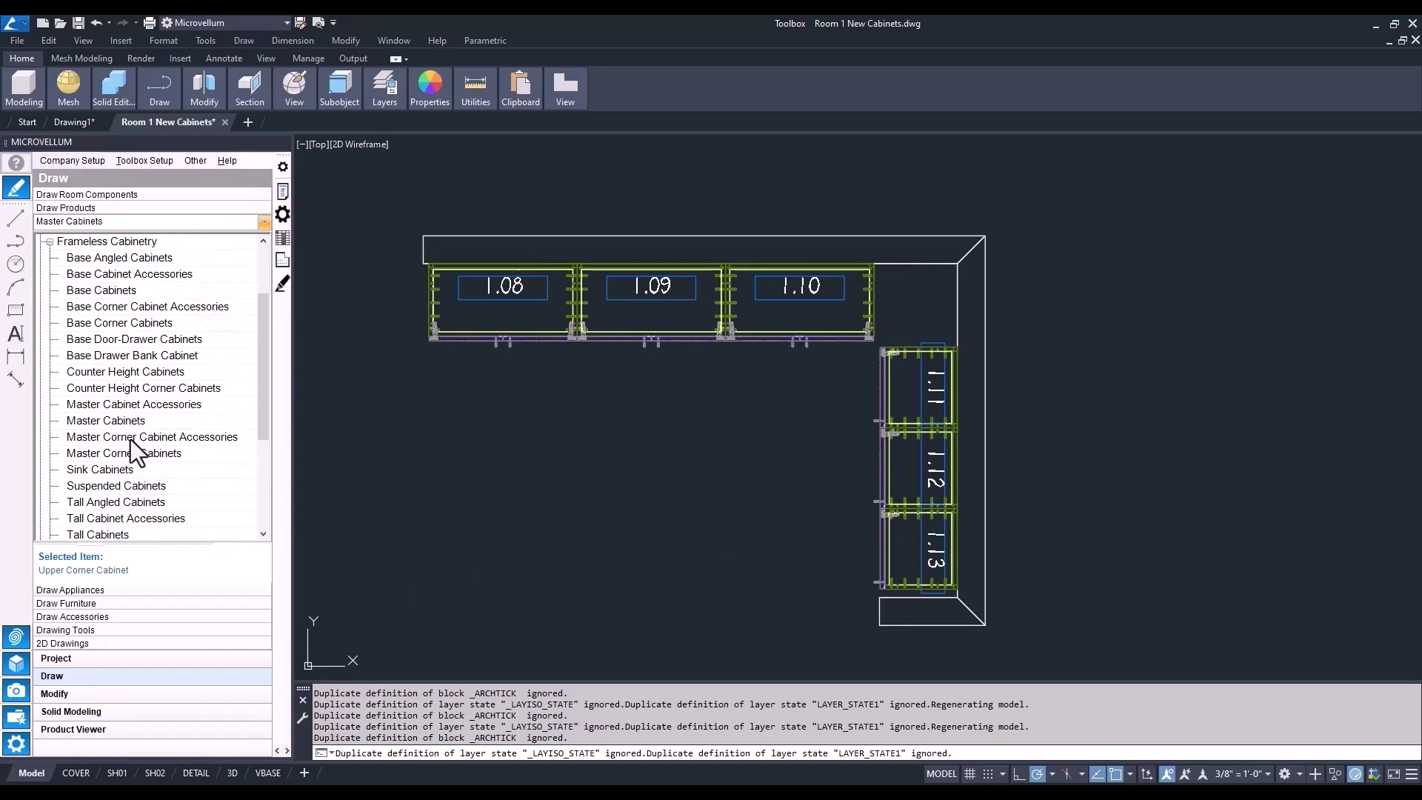
pyautogui.click(130, 436)
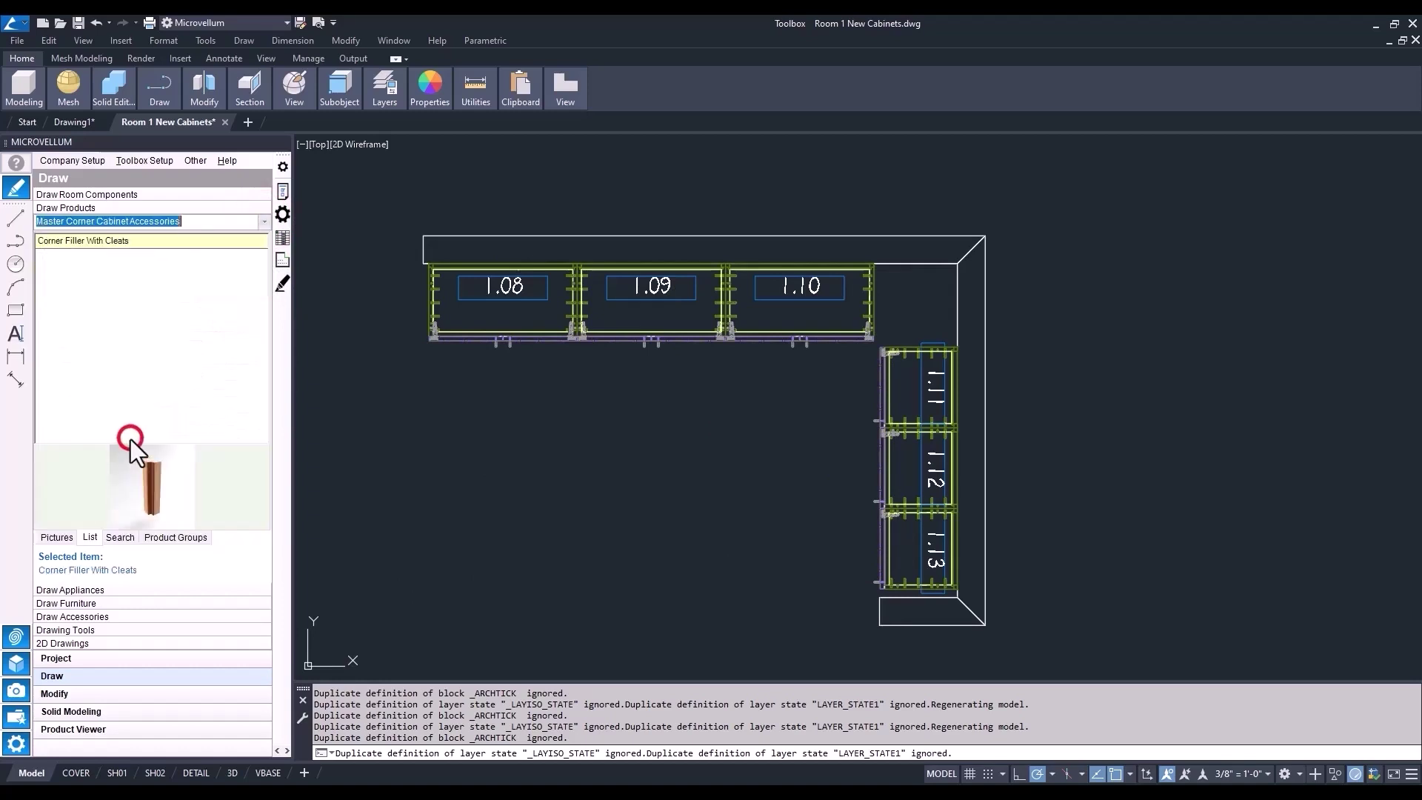
pyautogui.rightClick(109, 239)
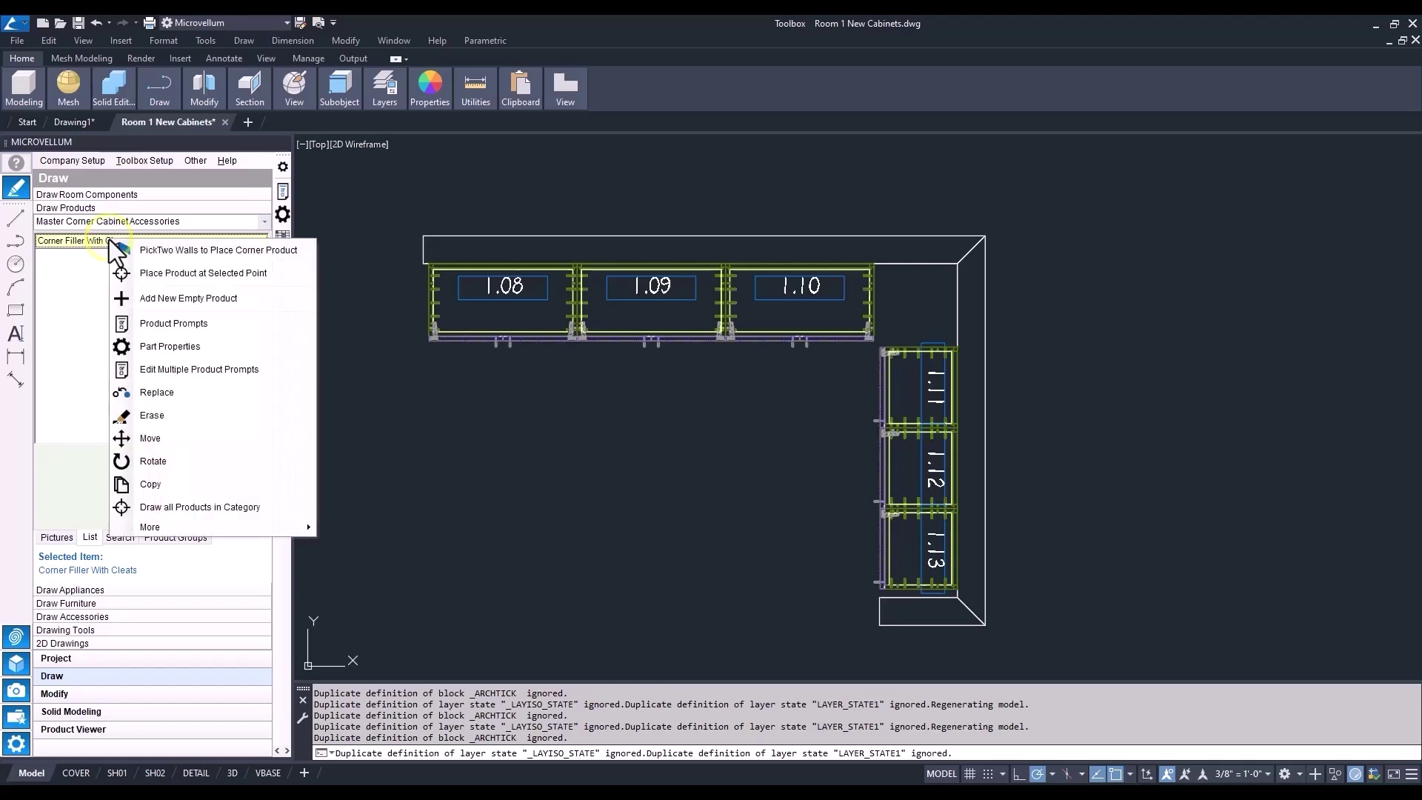
pyautogui.click(186, 254)
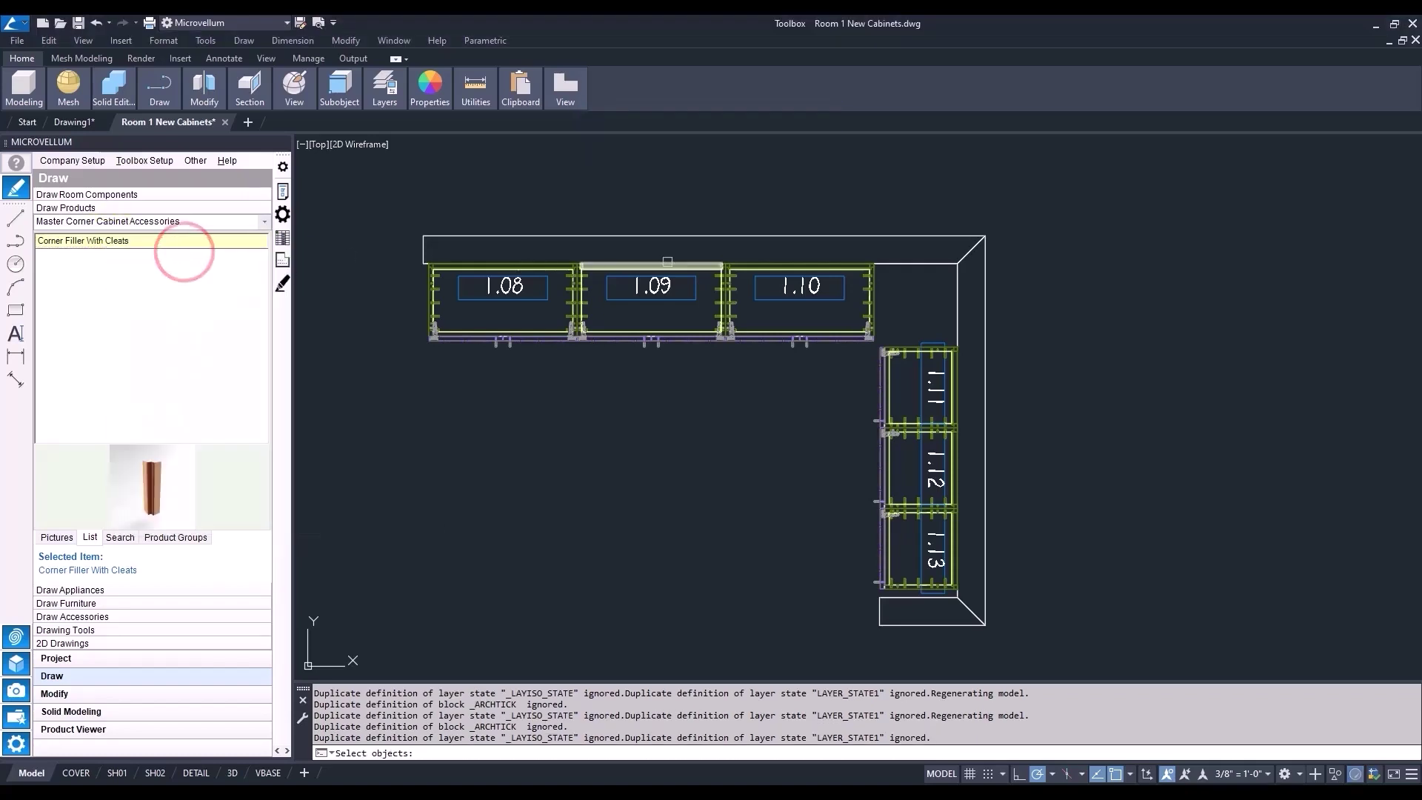
pyautogui.click(923, 266)
pyautogui.click(954, 298)
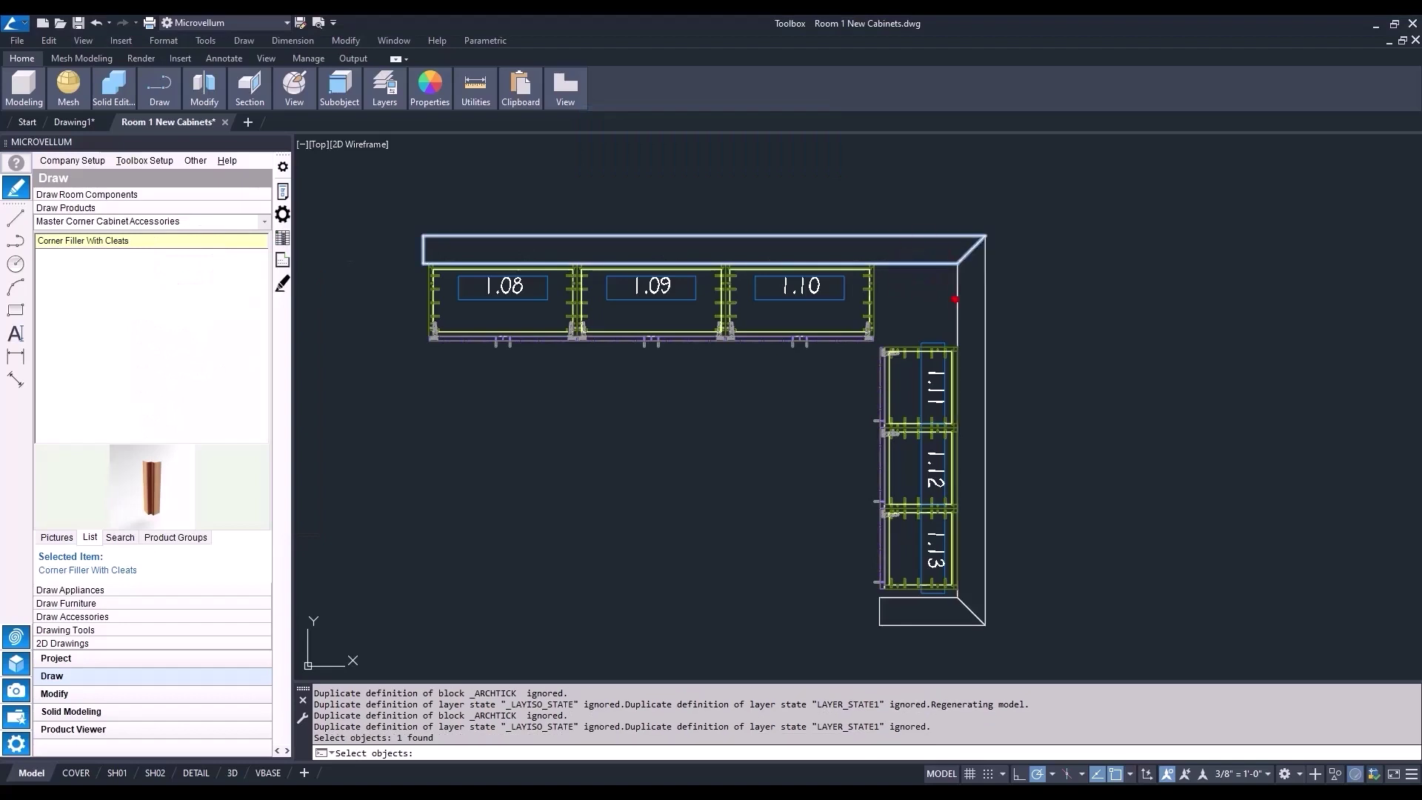
# Step: Open the corner filler prompts and set its Product Type to Upper under advanced options
pyautogui.press('Return')
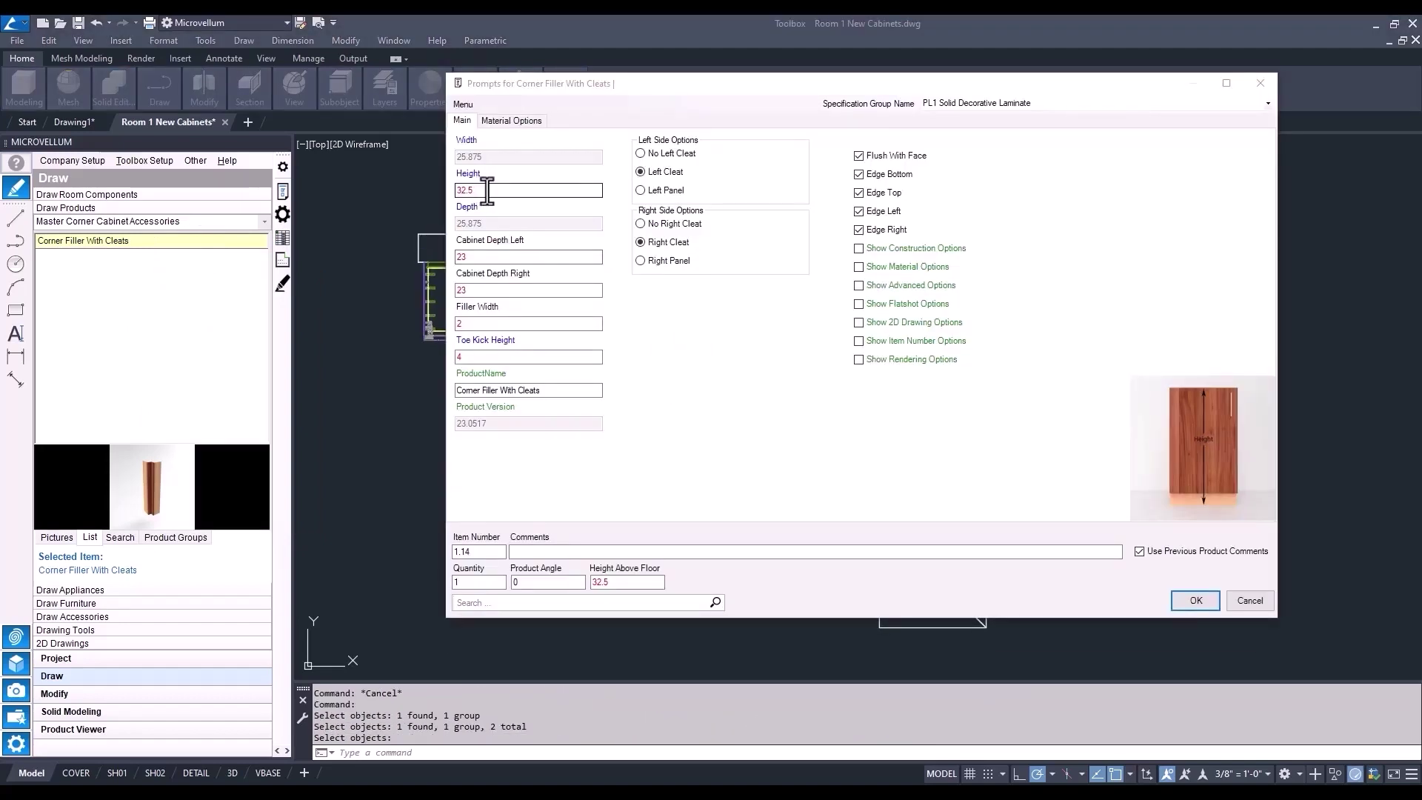
pyautogui.click(489, 257)
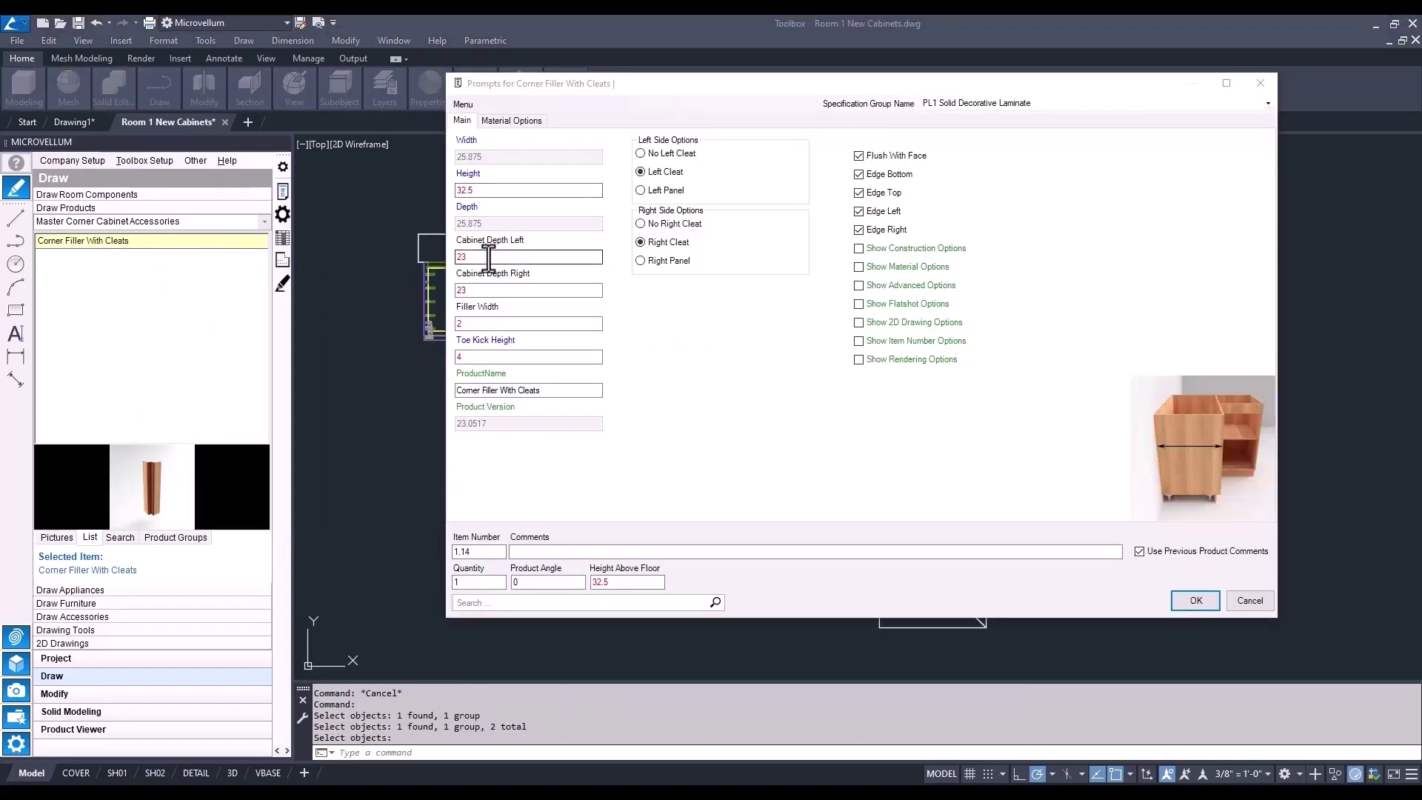
pyautogui.click(858, 284)
pyautogui.click(546, 122)
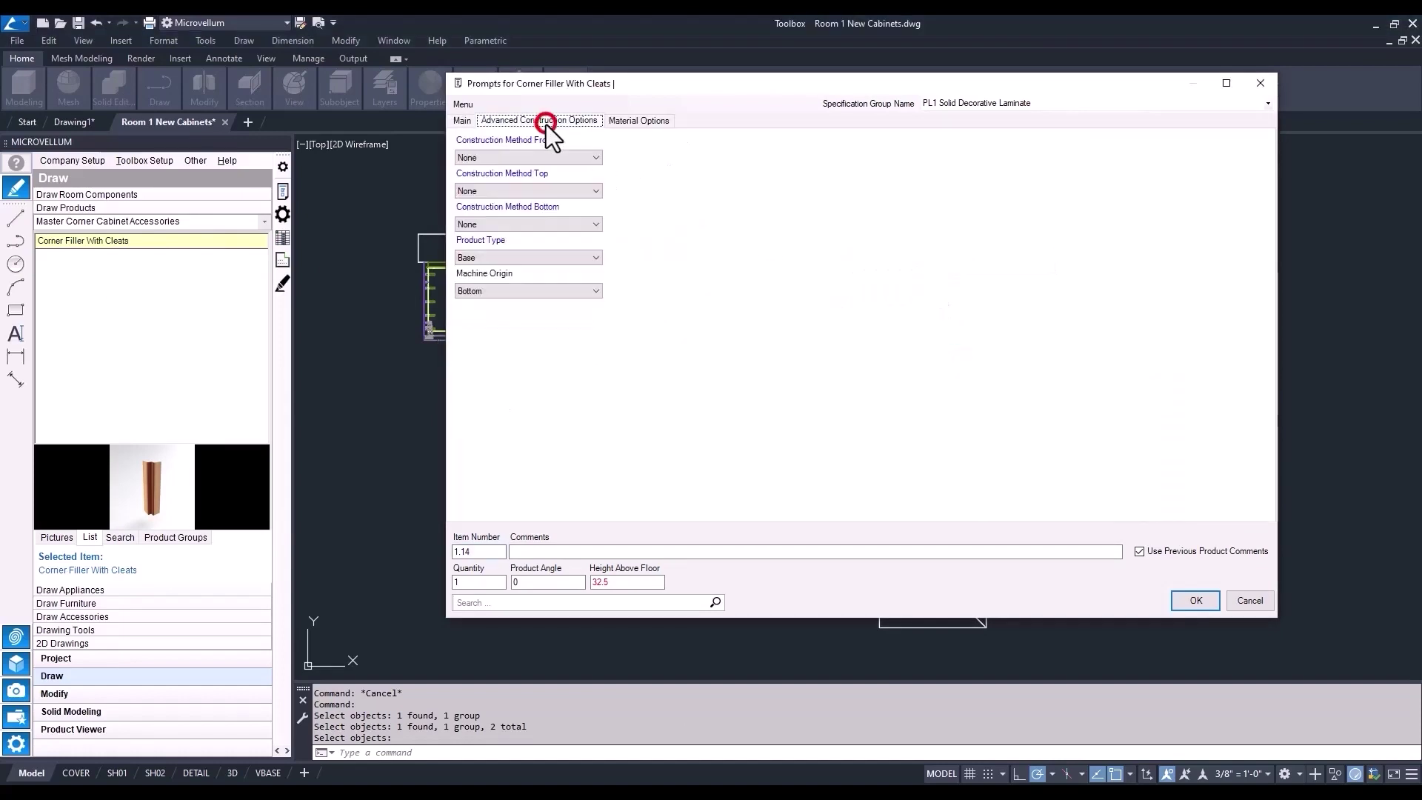
pyautogui.click(487, 261)
pyautogui.click(479, 311)
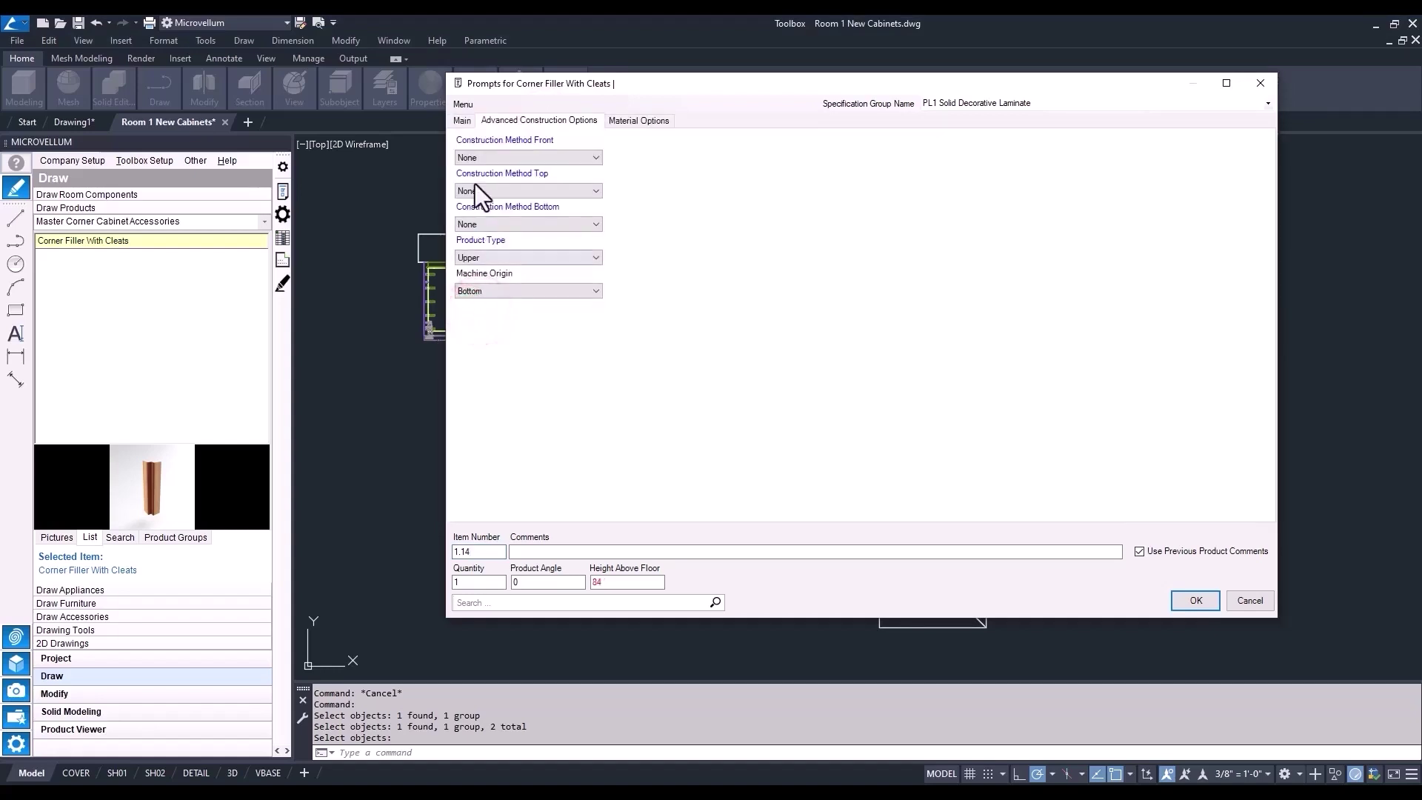
pyautogui.click(462, 122)
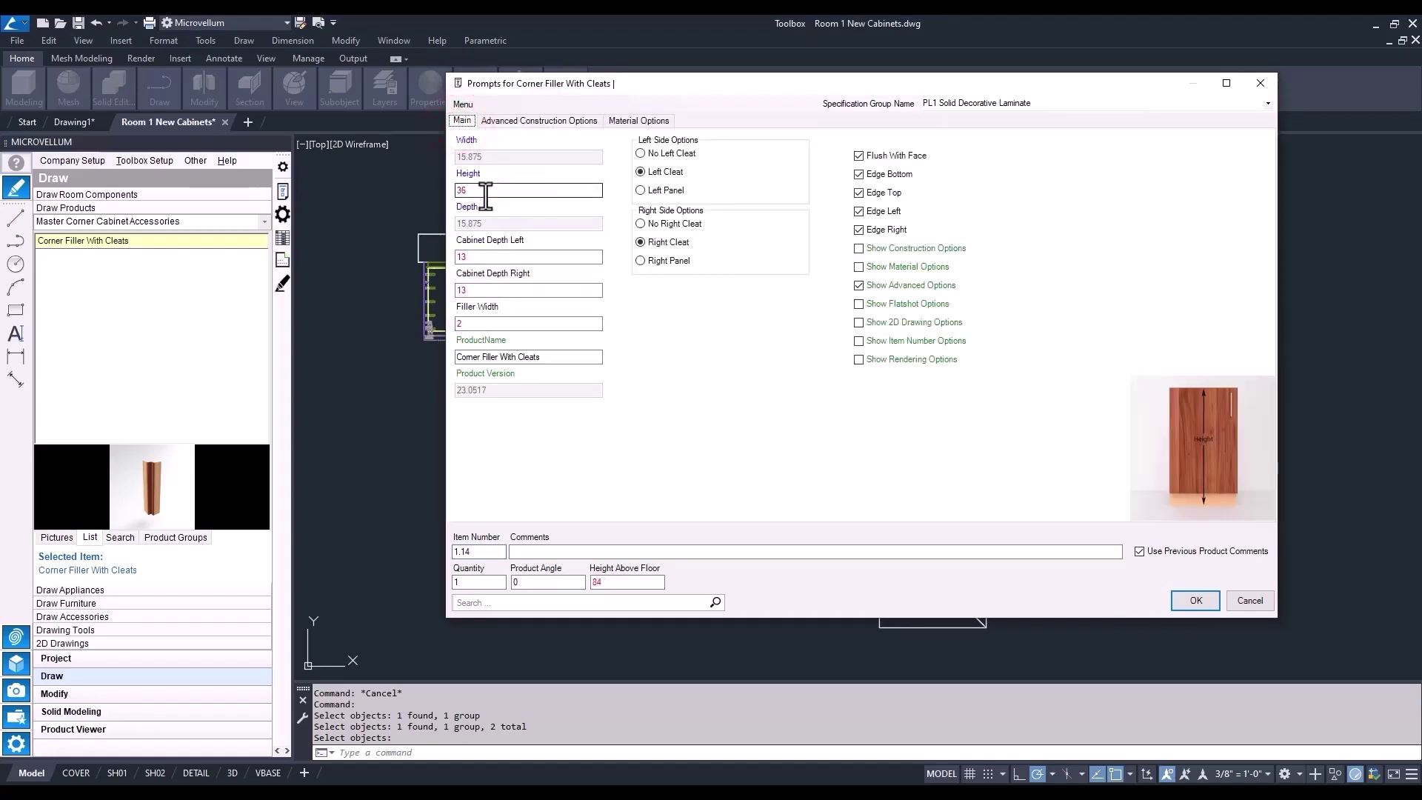
# Step: Set height 36 and depths 13, clear Flush With Face, Edge Top and Edge Right, and place filler 1.14
pyautogui.click(527, 254)
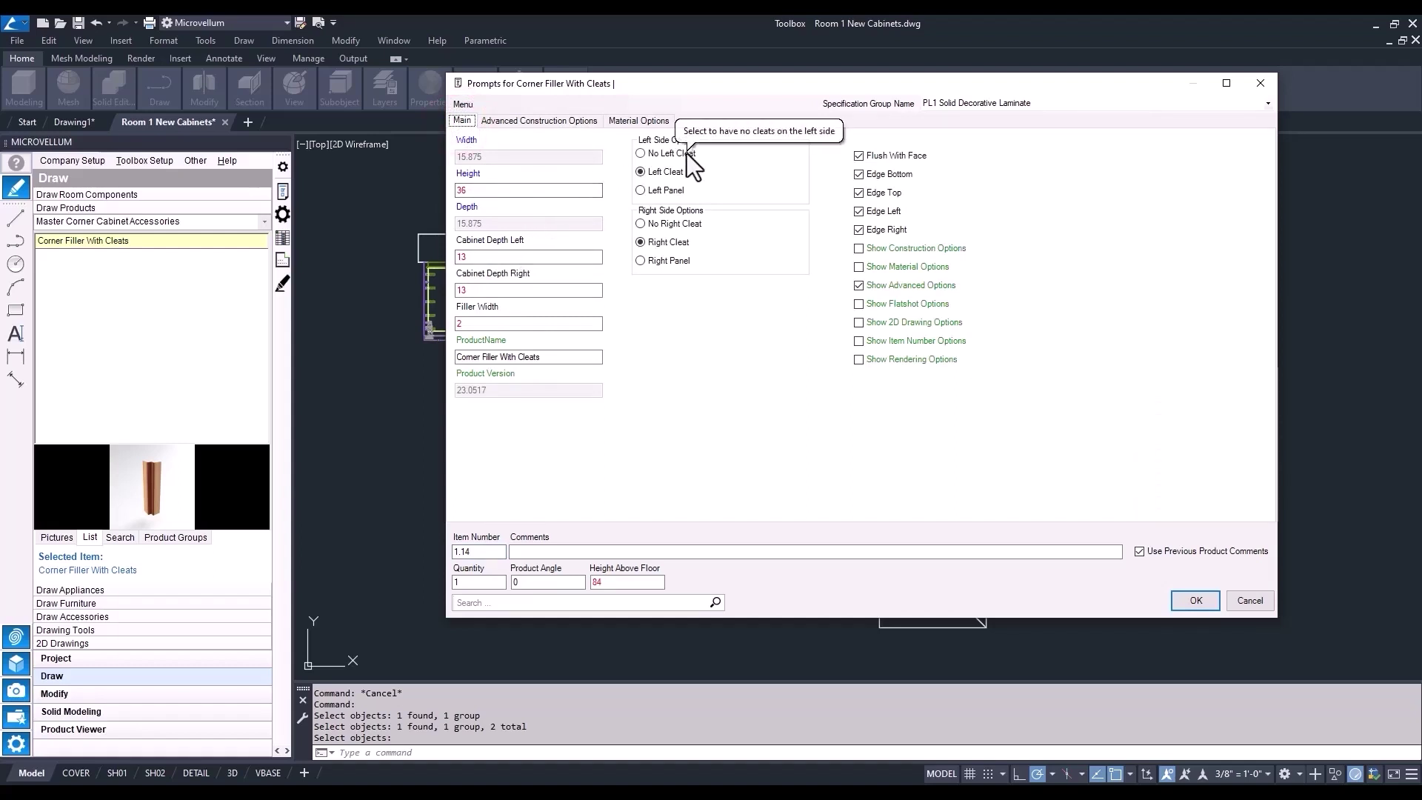
pyautogui.click(858, 155)
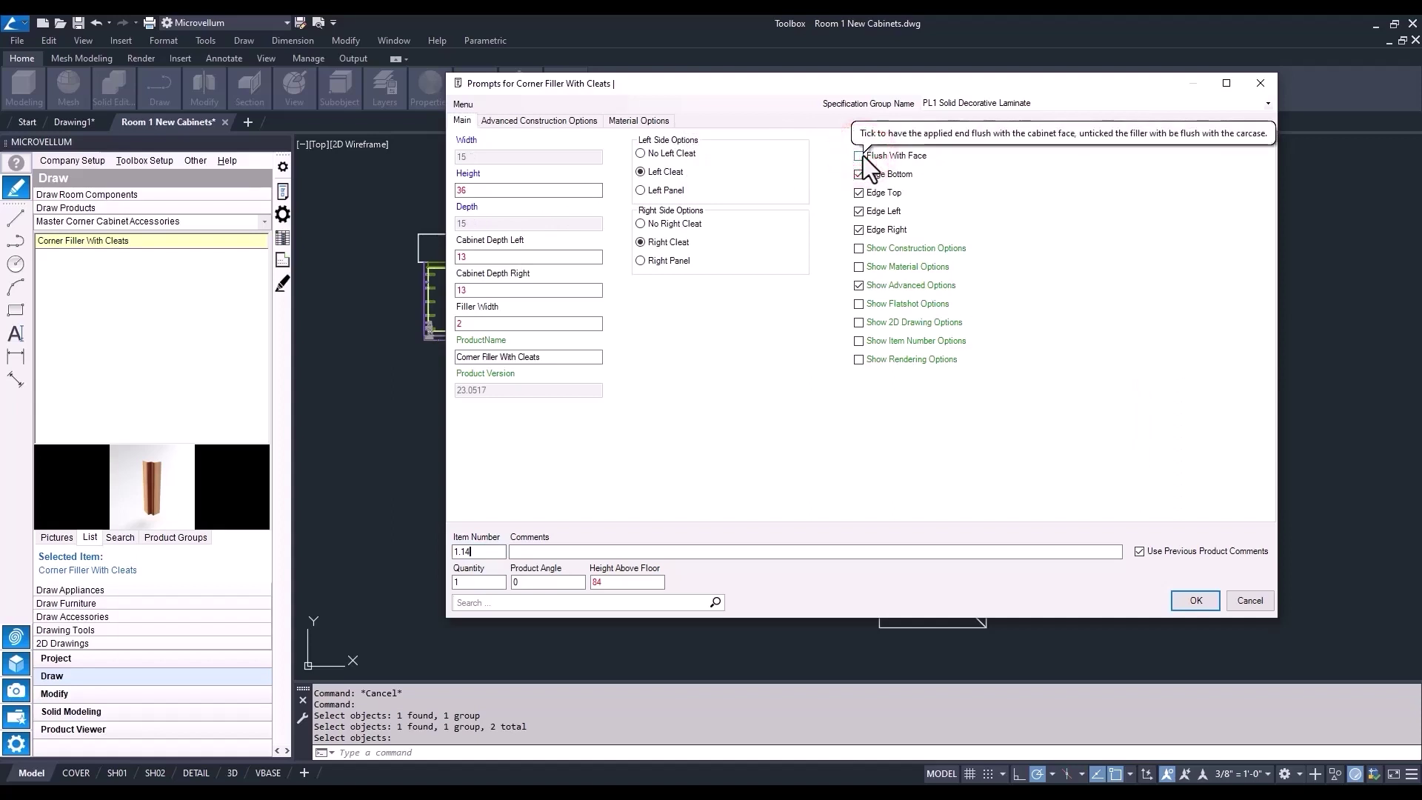
pyautogui.click(860, 194)
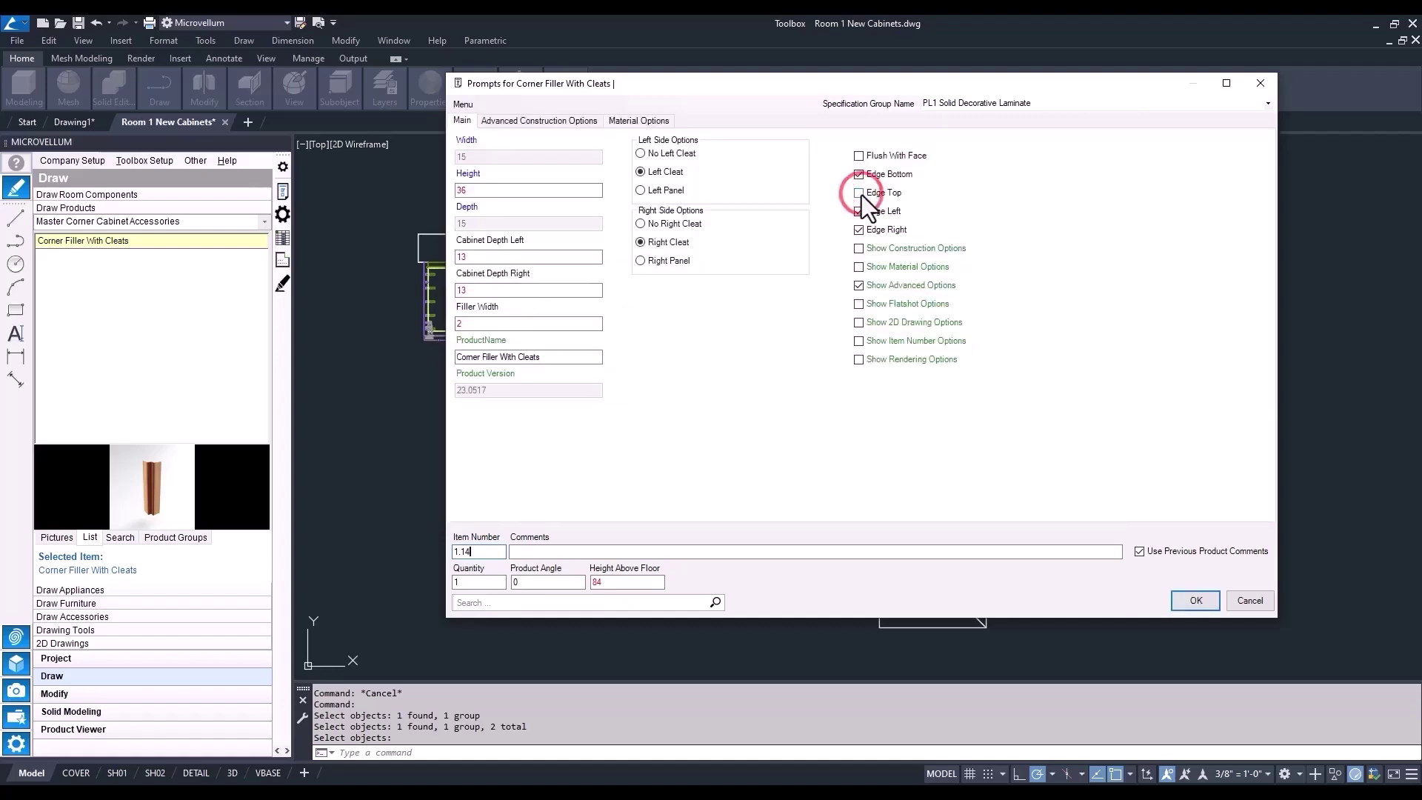
pyautogui.click(859, 229)
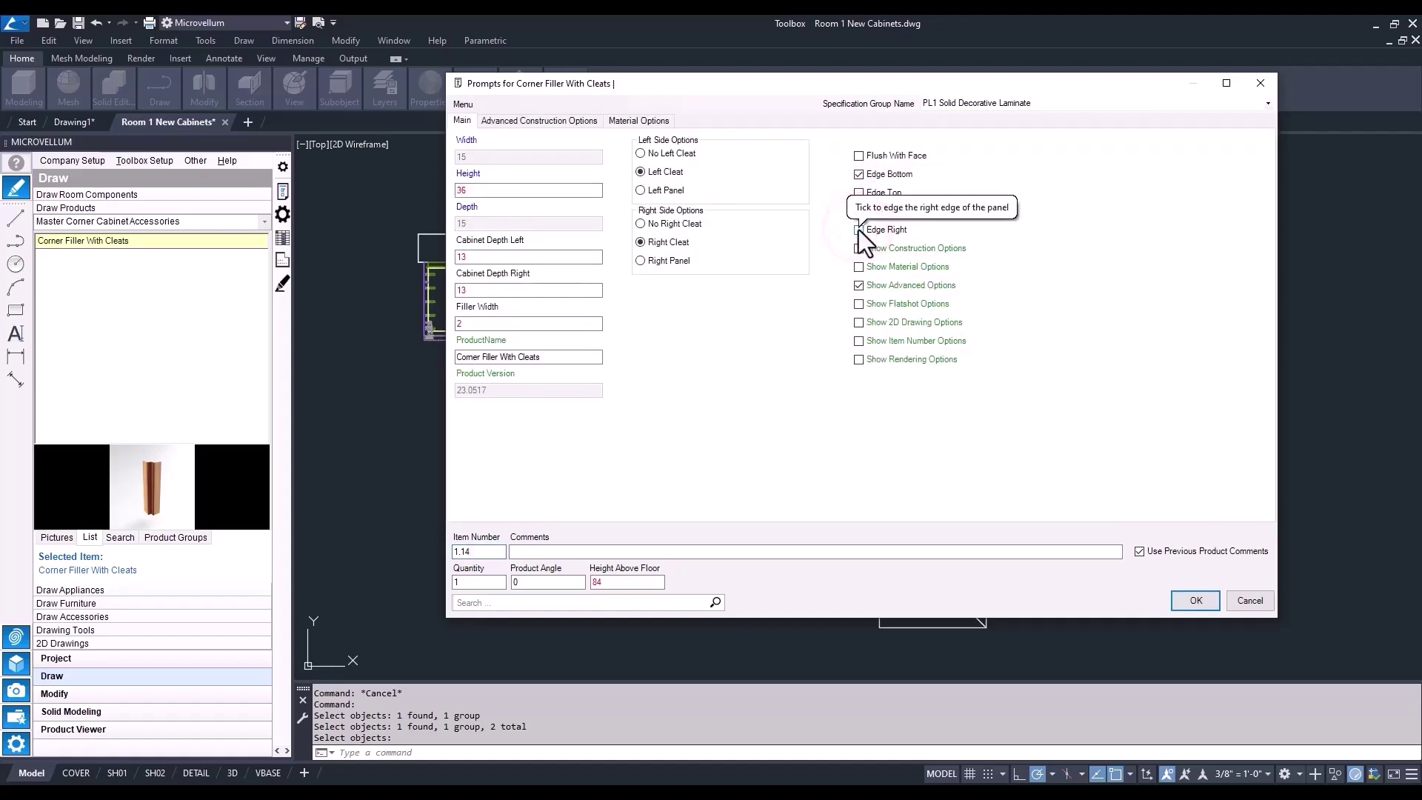
pyautogui.click(1195, 600)
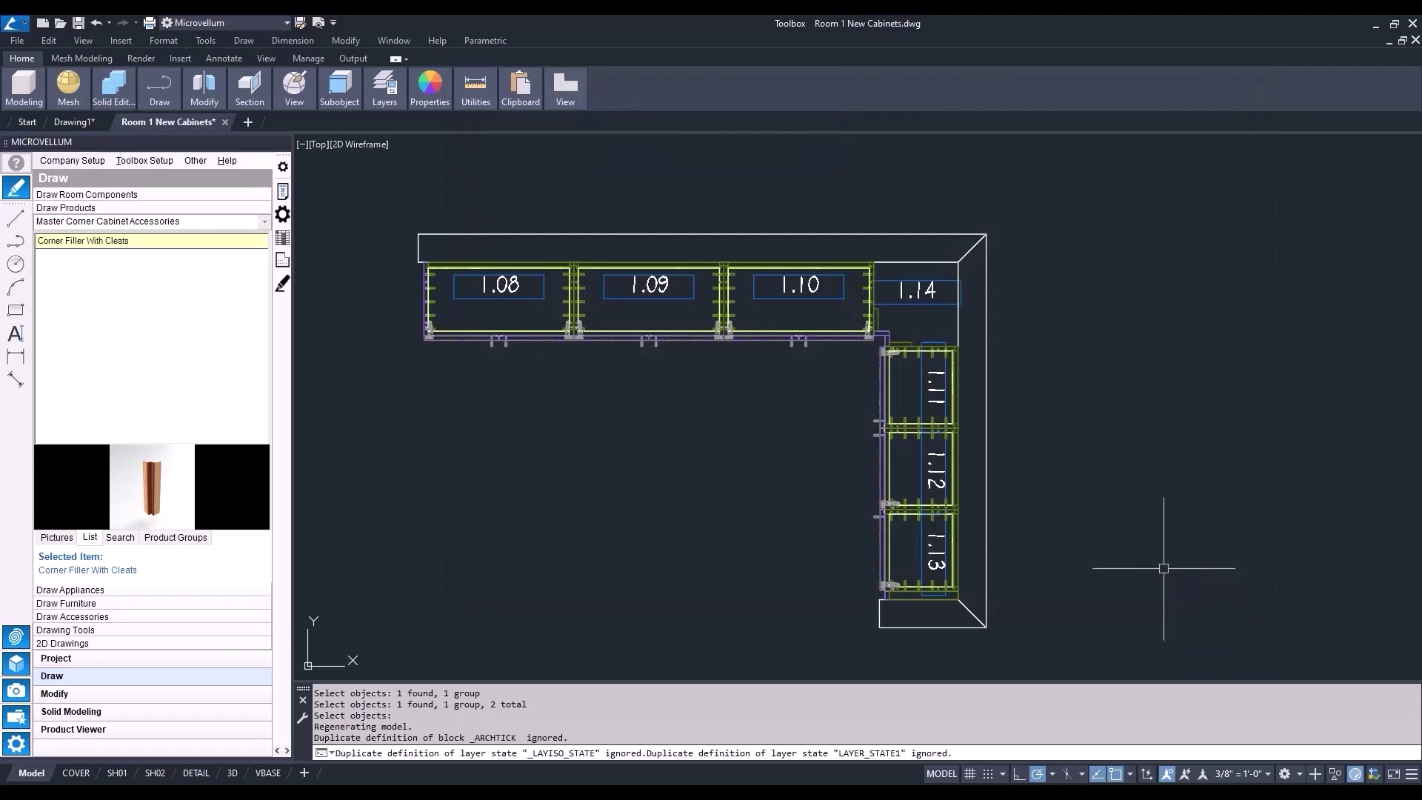
pyautogui.scroll(2, 910, 323)
pyautogui.scroll(3, 901, 330)
pyautogui.scroll(2, 891, 359)
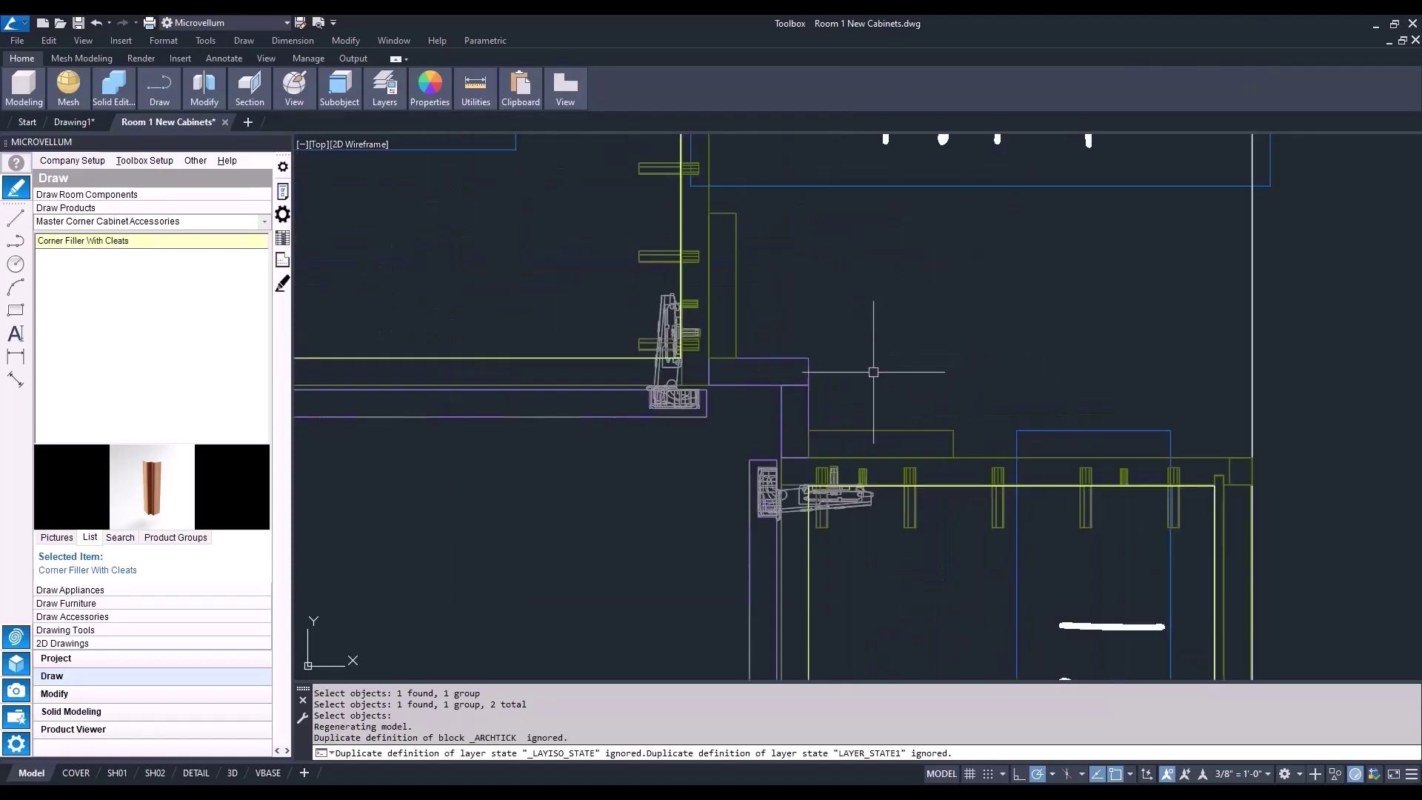
pyautogui.press('Return')
pyautogui.click(449, 210)
# Step: Edit filler 1.14 to No Left Cleat, a finished bottom return, and no back corner cleats
pyautogui.click(283, 189)
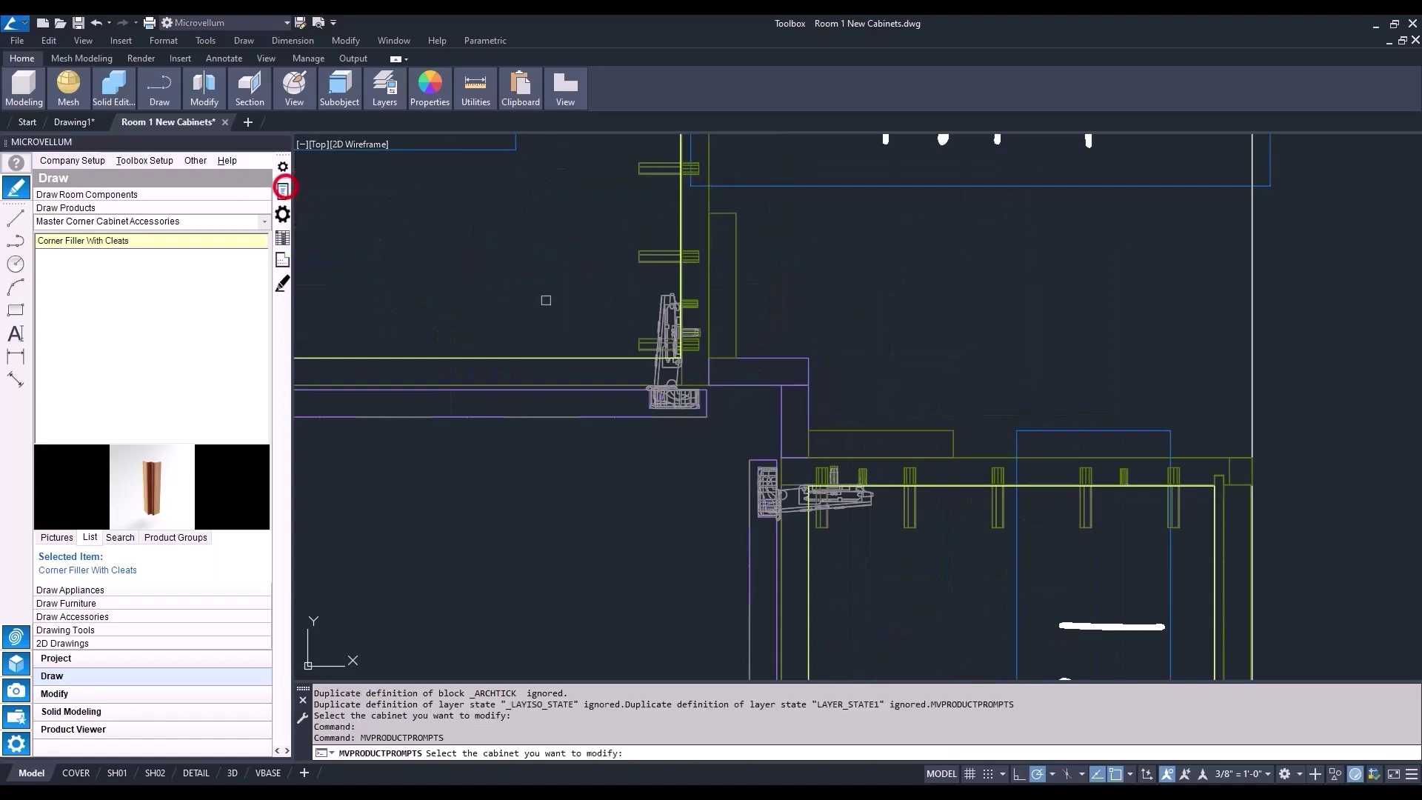
pyautogui.click(804, 363)
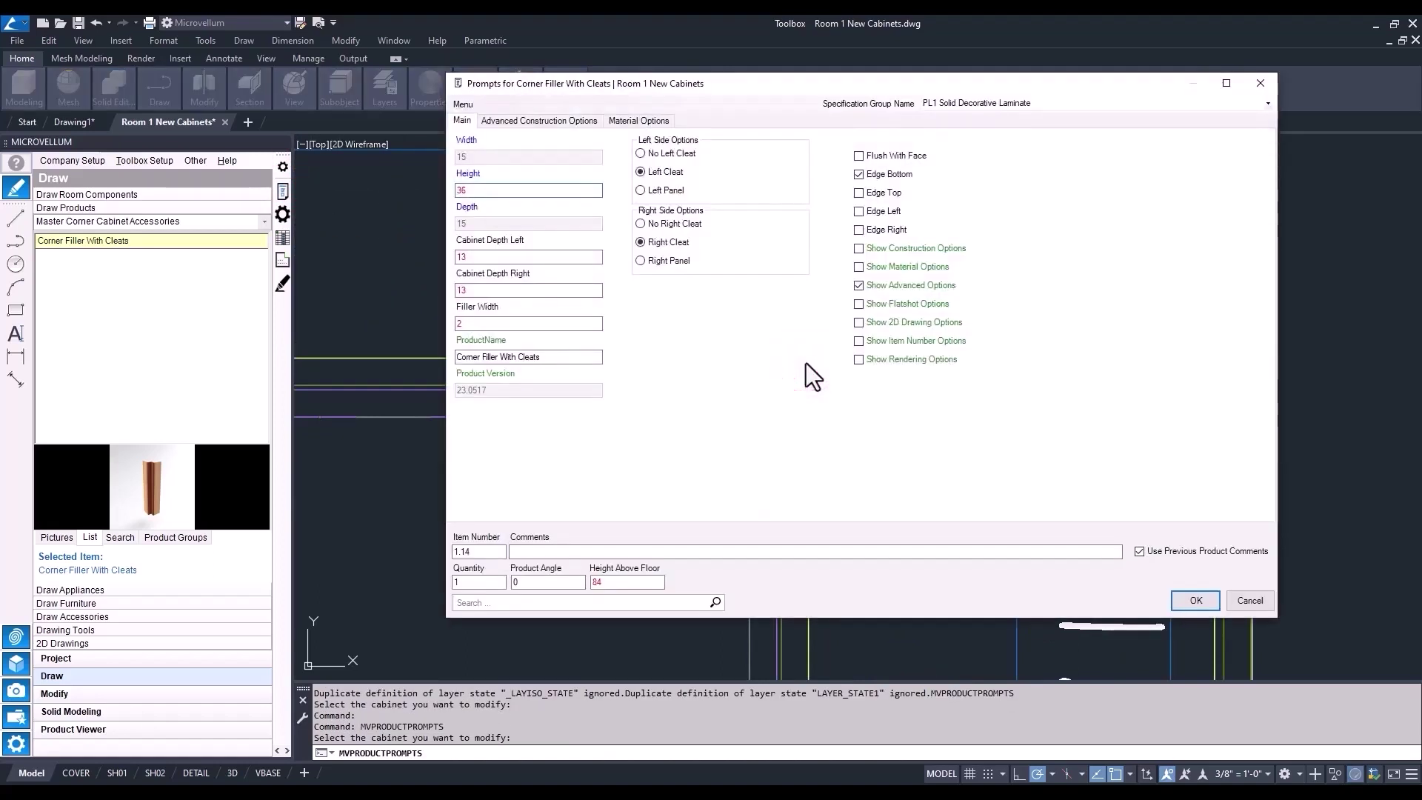
pyautogui.click(678, 155)
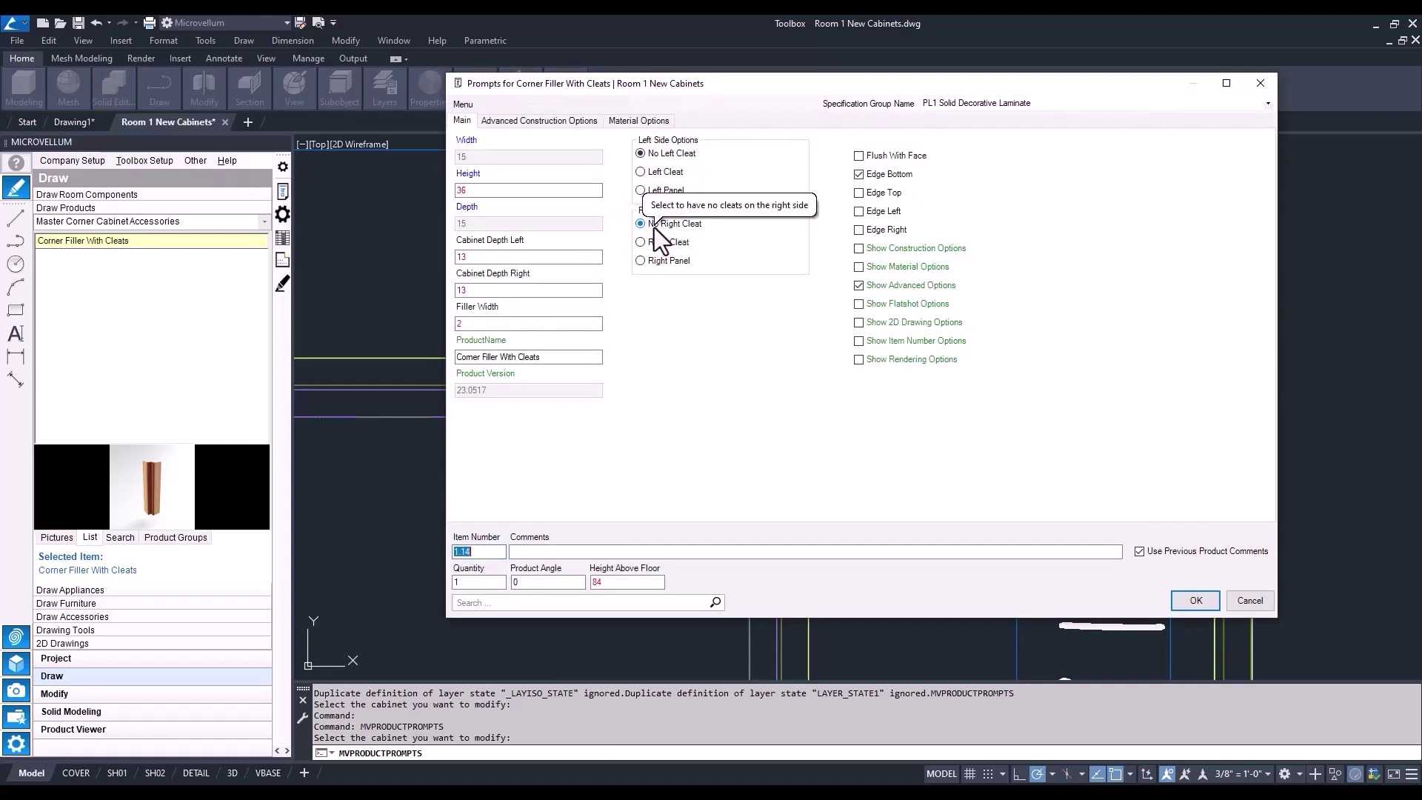
pyautogui.click(859, 250)
pyautogui.click(540, 121)
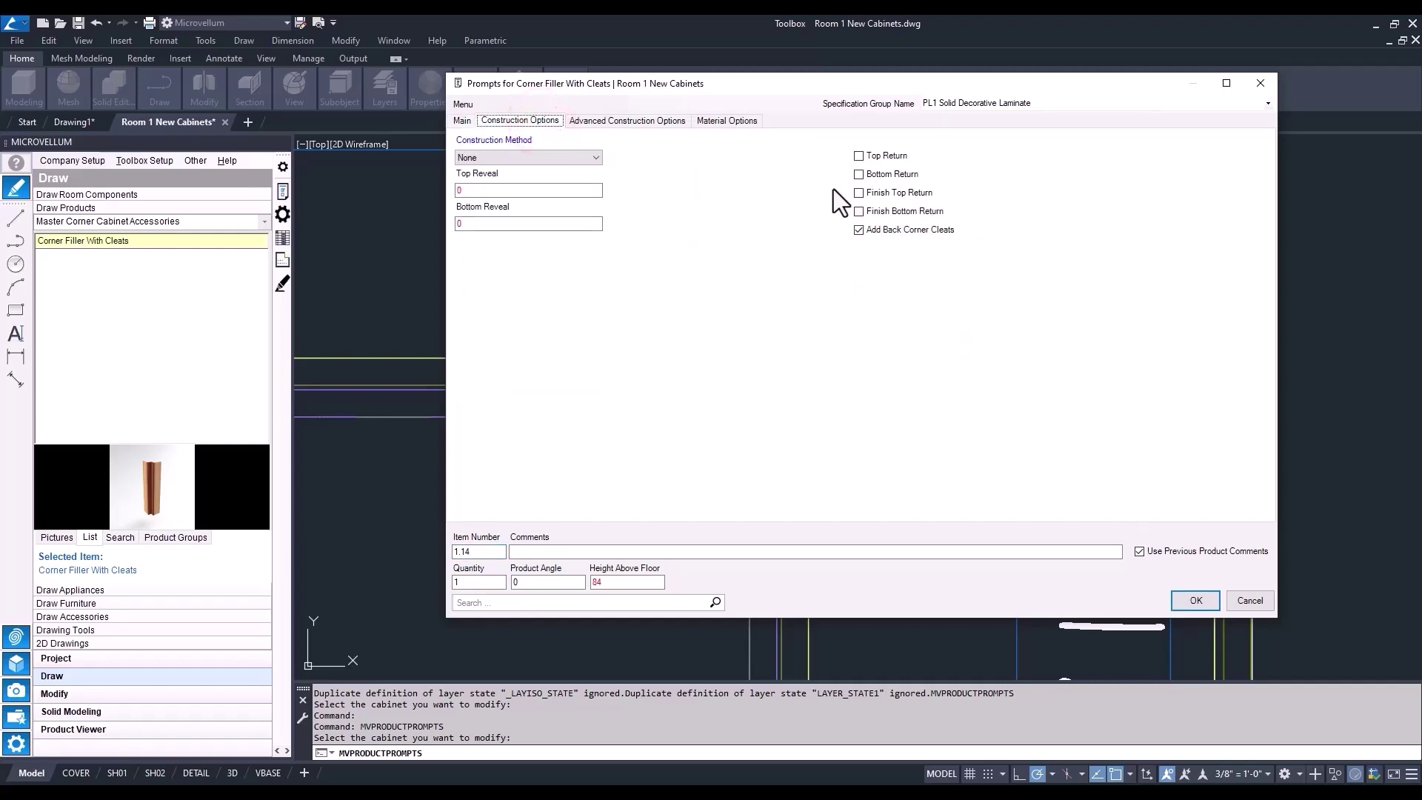
pyautogui.click(876, 174)
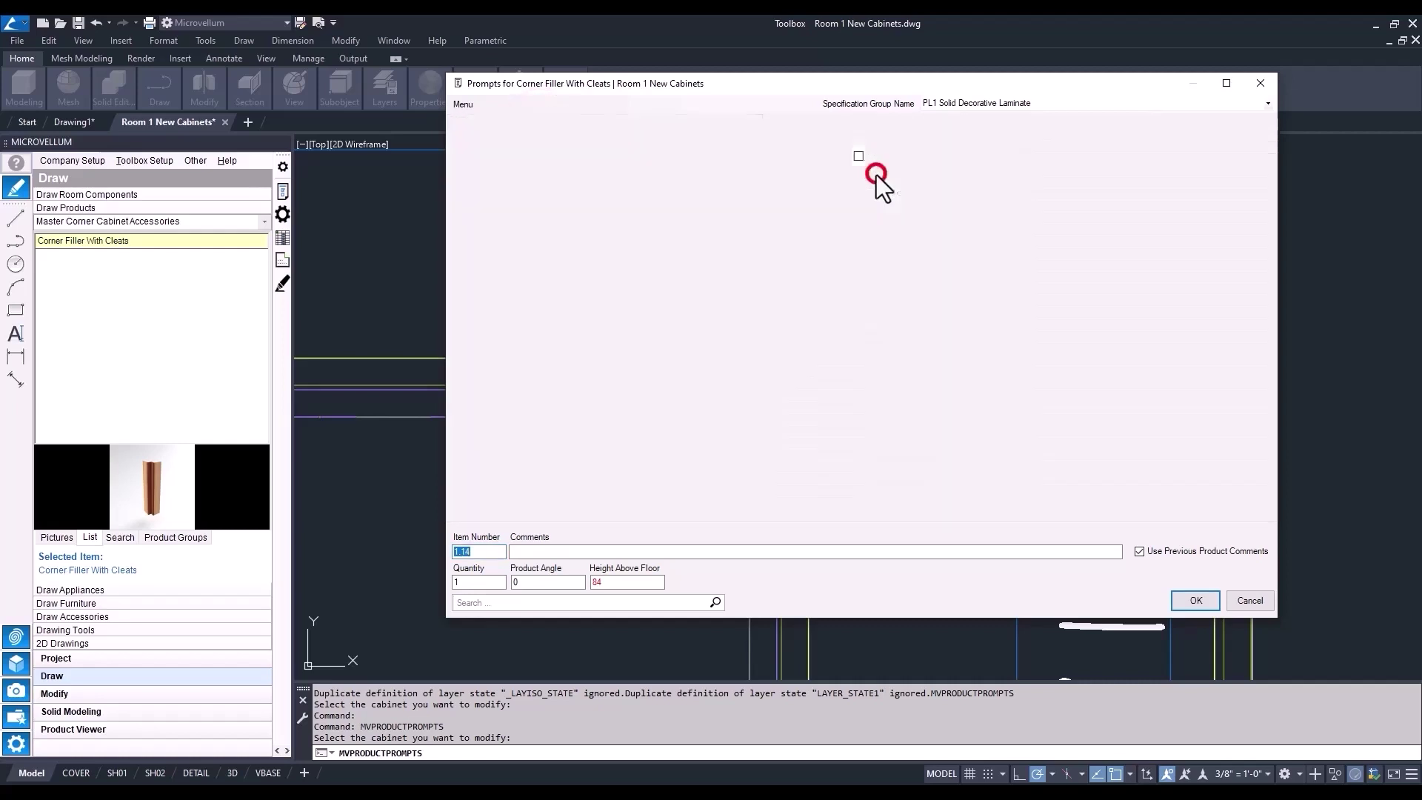
pyautogui.moveTo(858, 192)
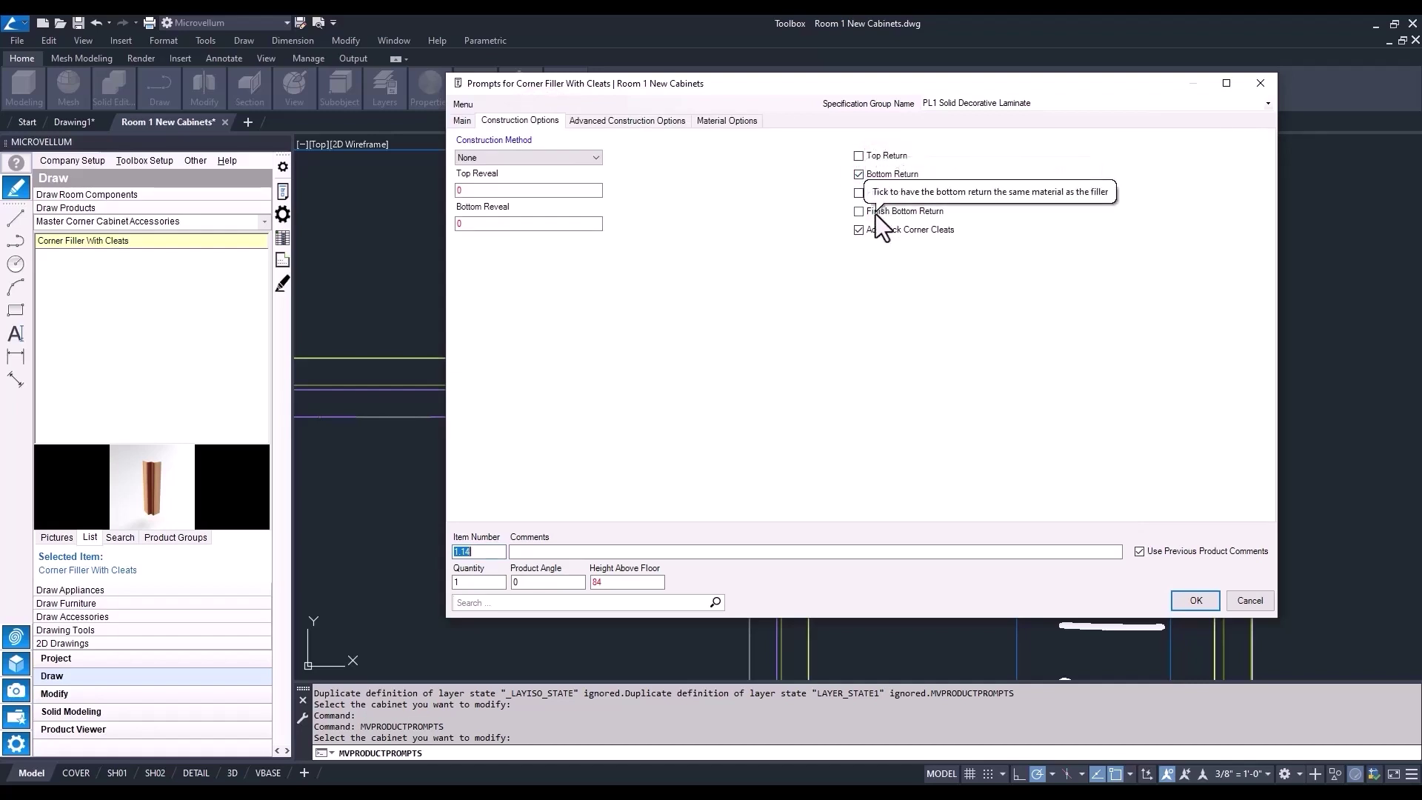
pyautogui.click(876, 215)
pyautogui.click(877, 229)
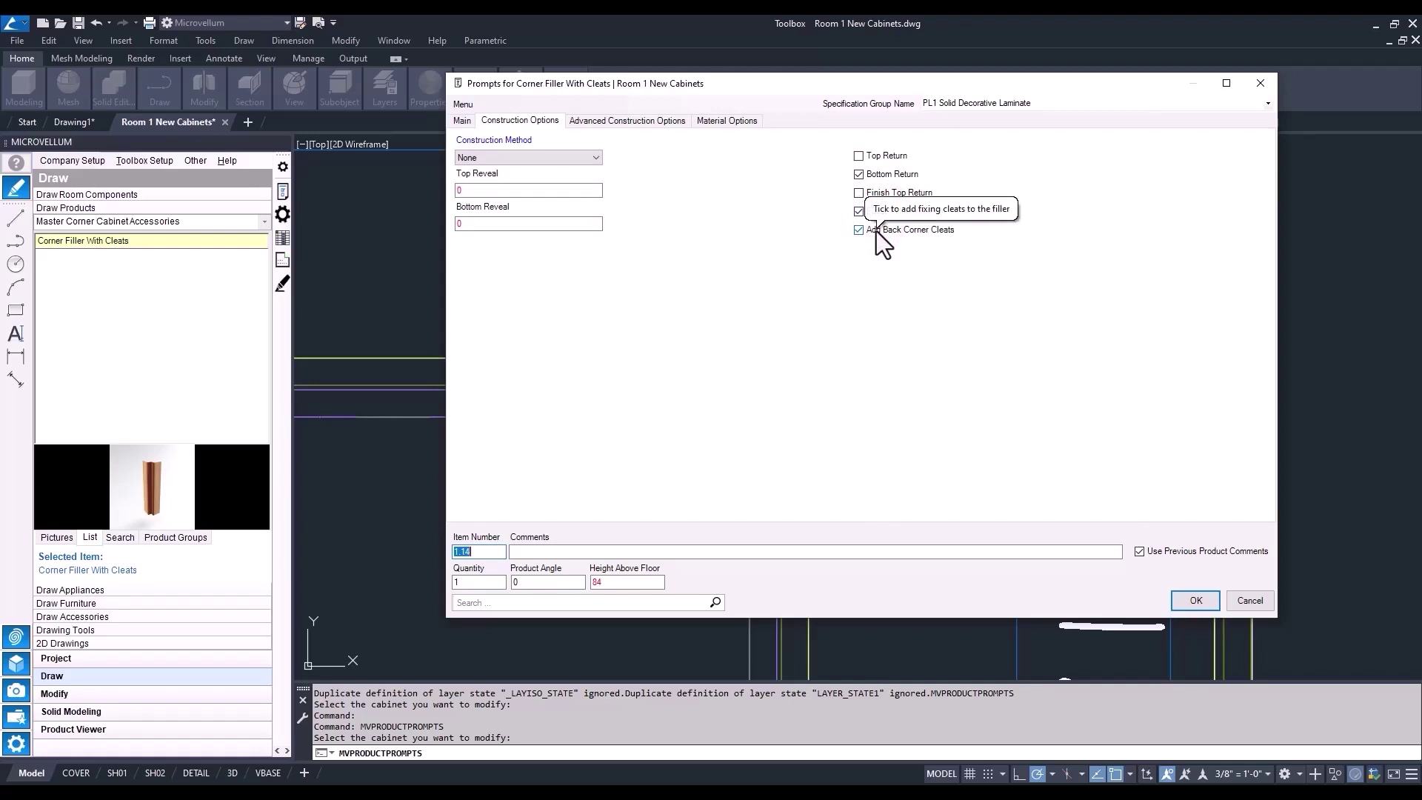
pyautogui.click(1187, 598)
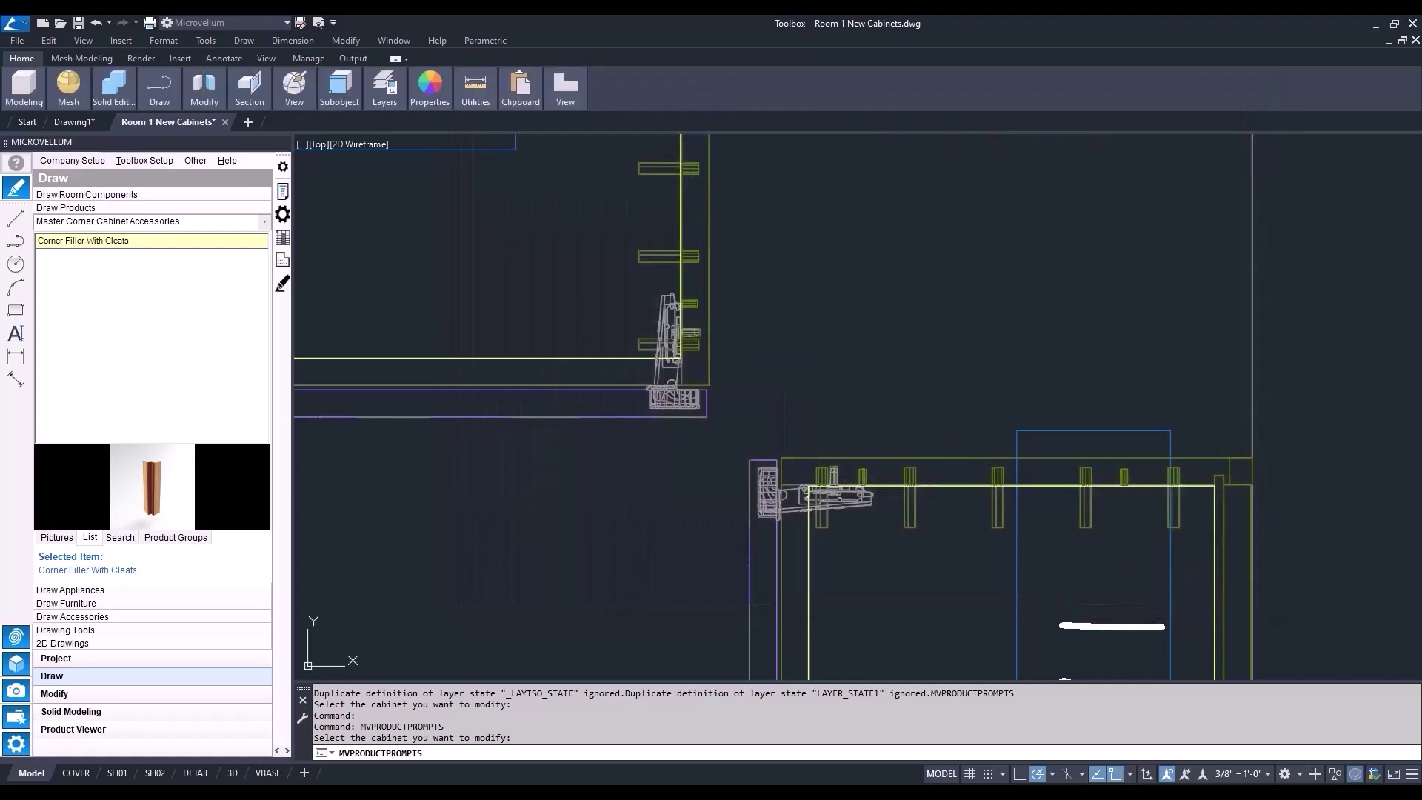
pyautogui.scroll(-5, 920, 397)
pyautogui.scroll(-2, 855, 330)
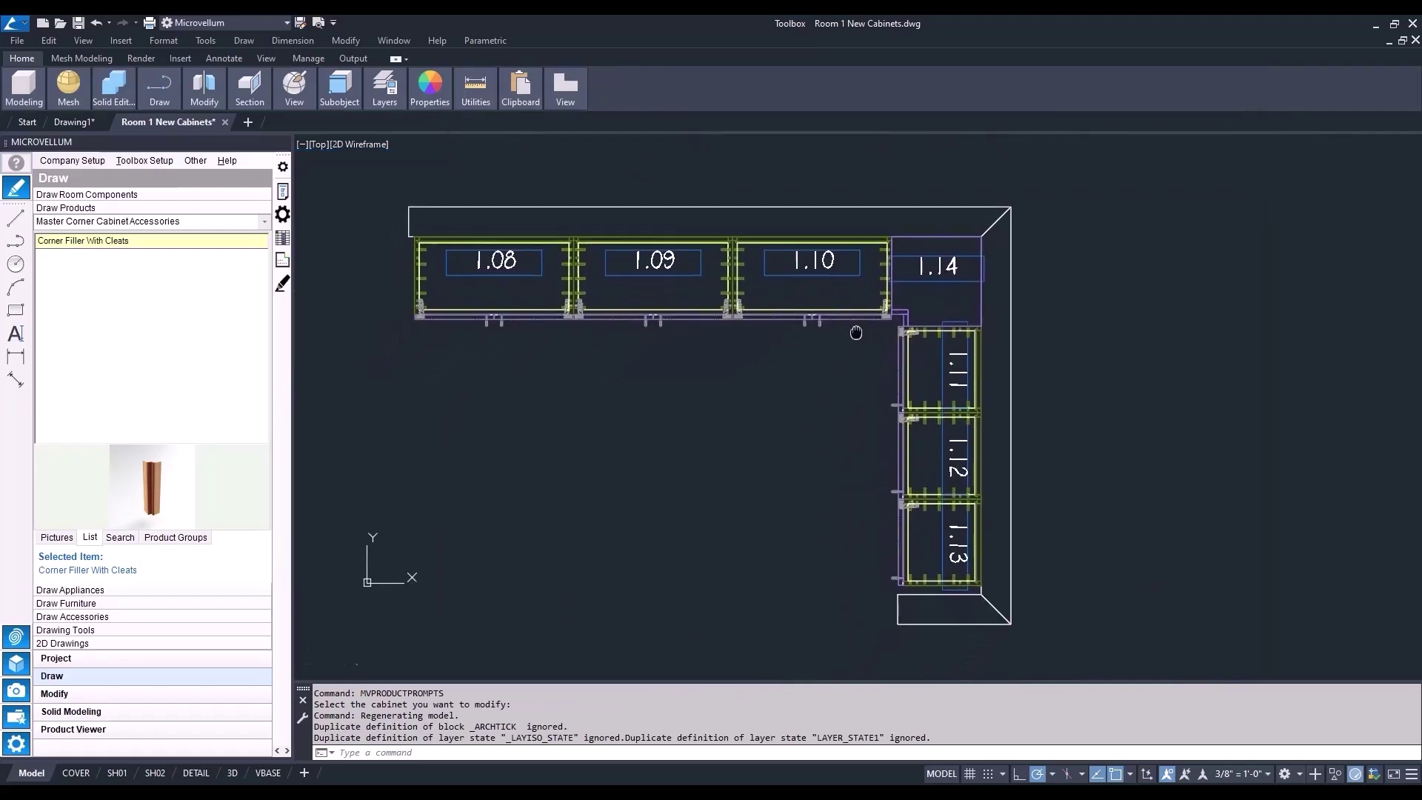
pyautogui.scroll(3, 932, 590)
pyautogui.scroll(1, 827, 574)
pyautogui.scroll(-1, 689, 496)
pyautogui.scroll(-1, 434, 331)
# Step: Set cabinet 1.12's Face Options to Right Swing and apply the prompts
pyautogui.click(284, 186)
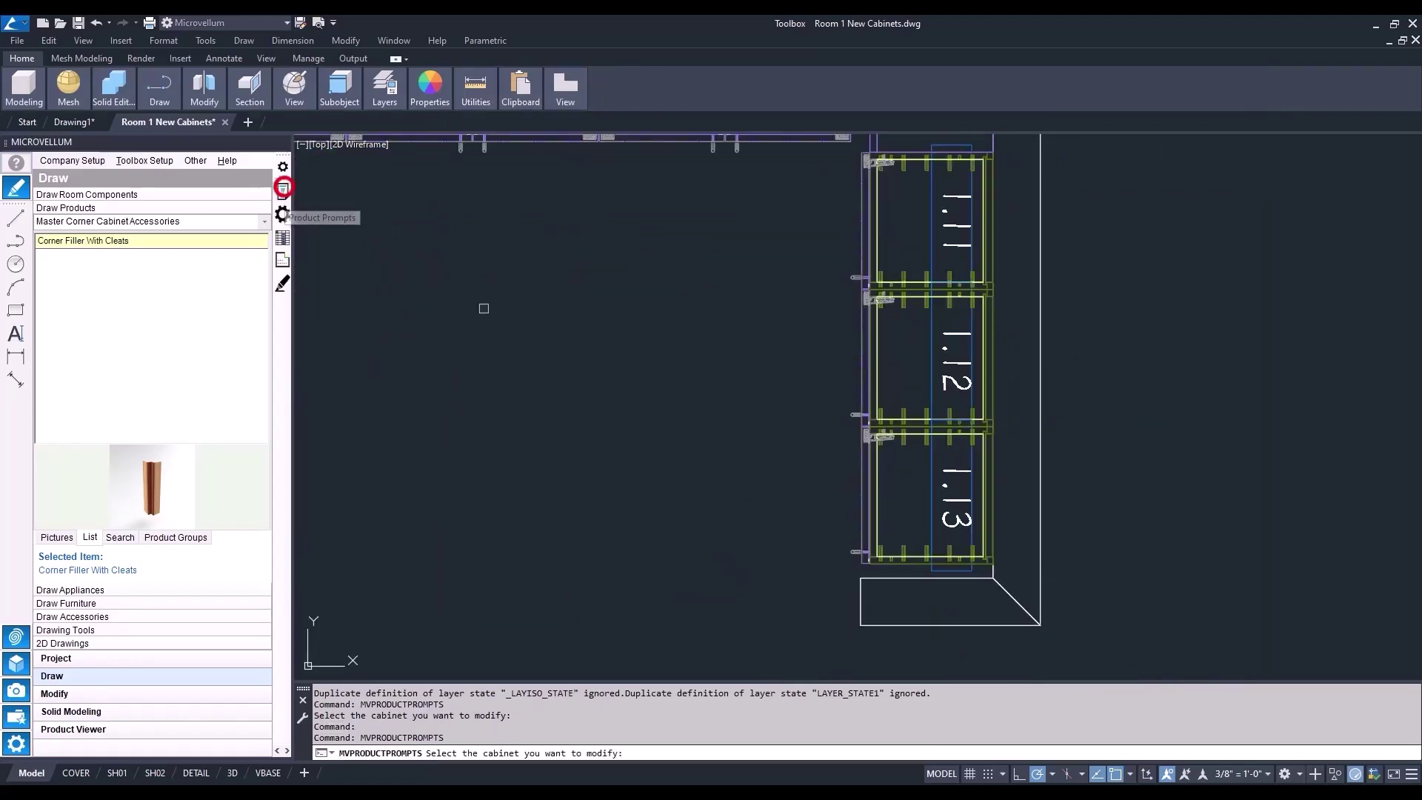
pyautogui.click(875, 384)
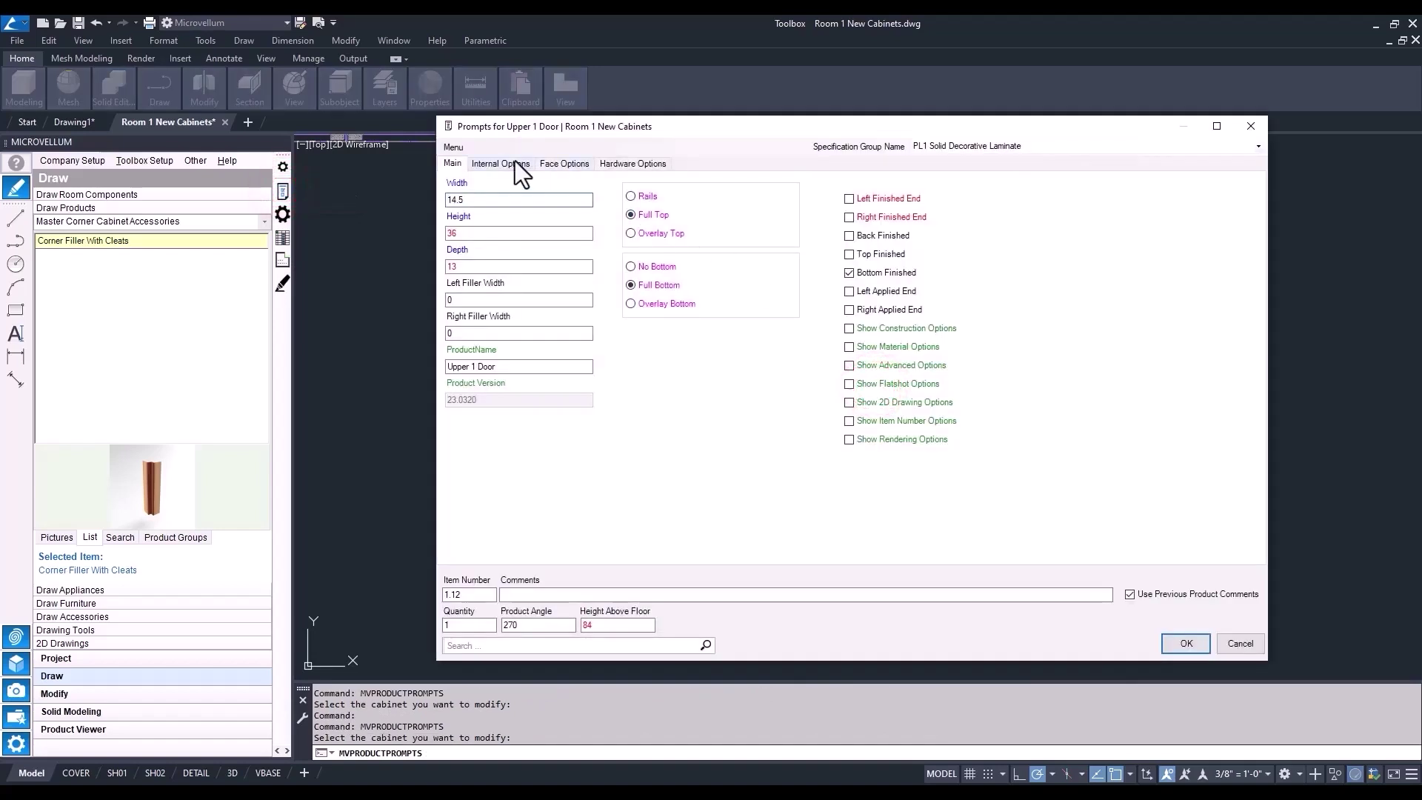
pyautogui.click(556, 163)
pyautogui.click(549, 198)
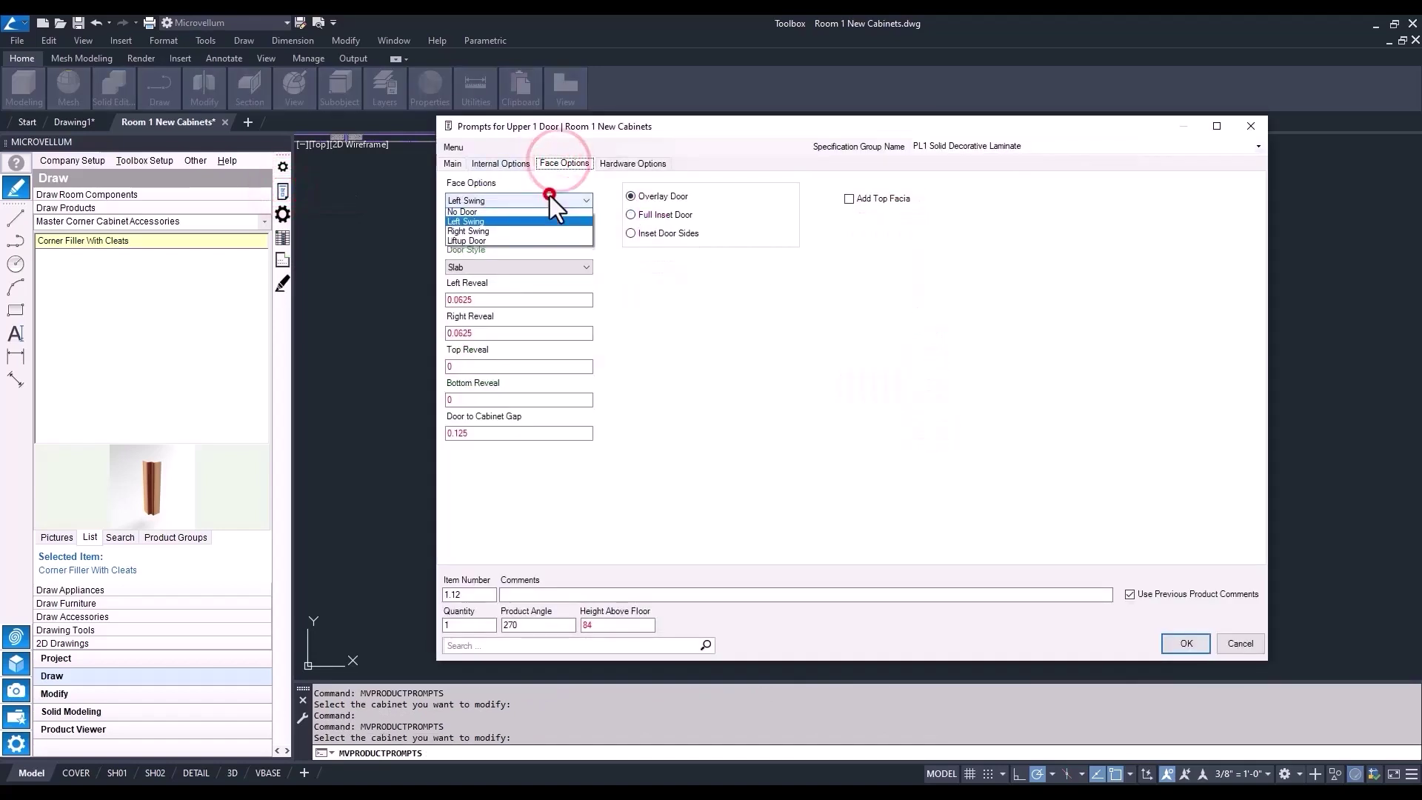
pyautogui.click(505, 233)
pyautogui.click(1182, 644)
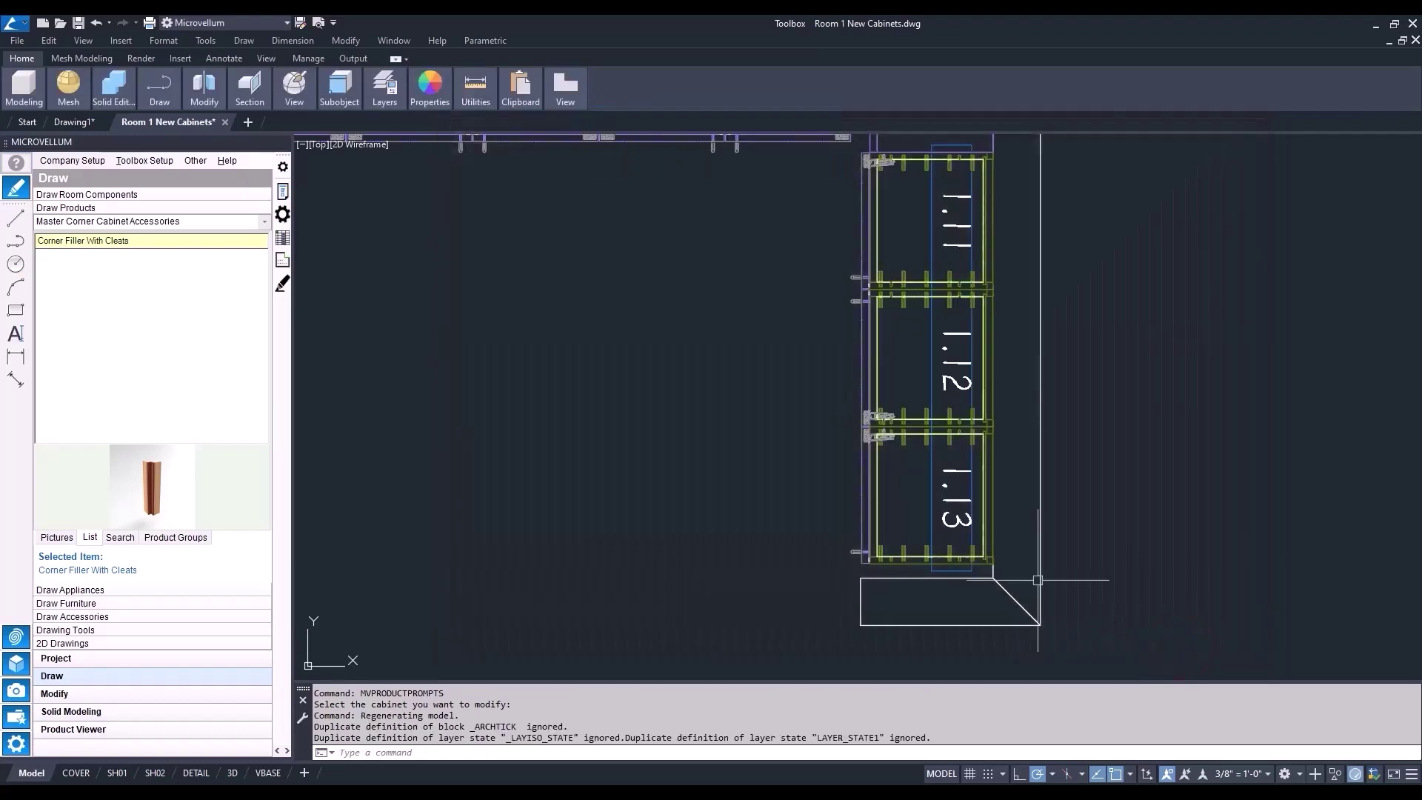
# Step: Give cabinet 1.13 a 1.5 right scribe filler by picking two points in the drawing
pyautogui.doubleClick(859, 494)
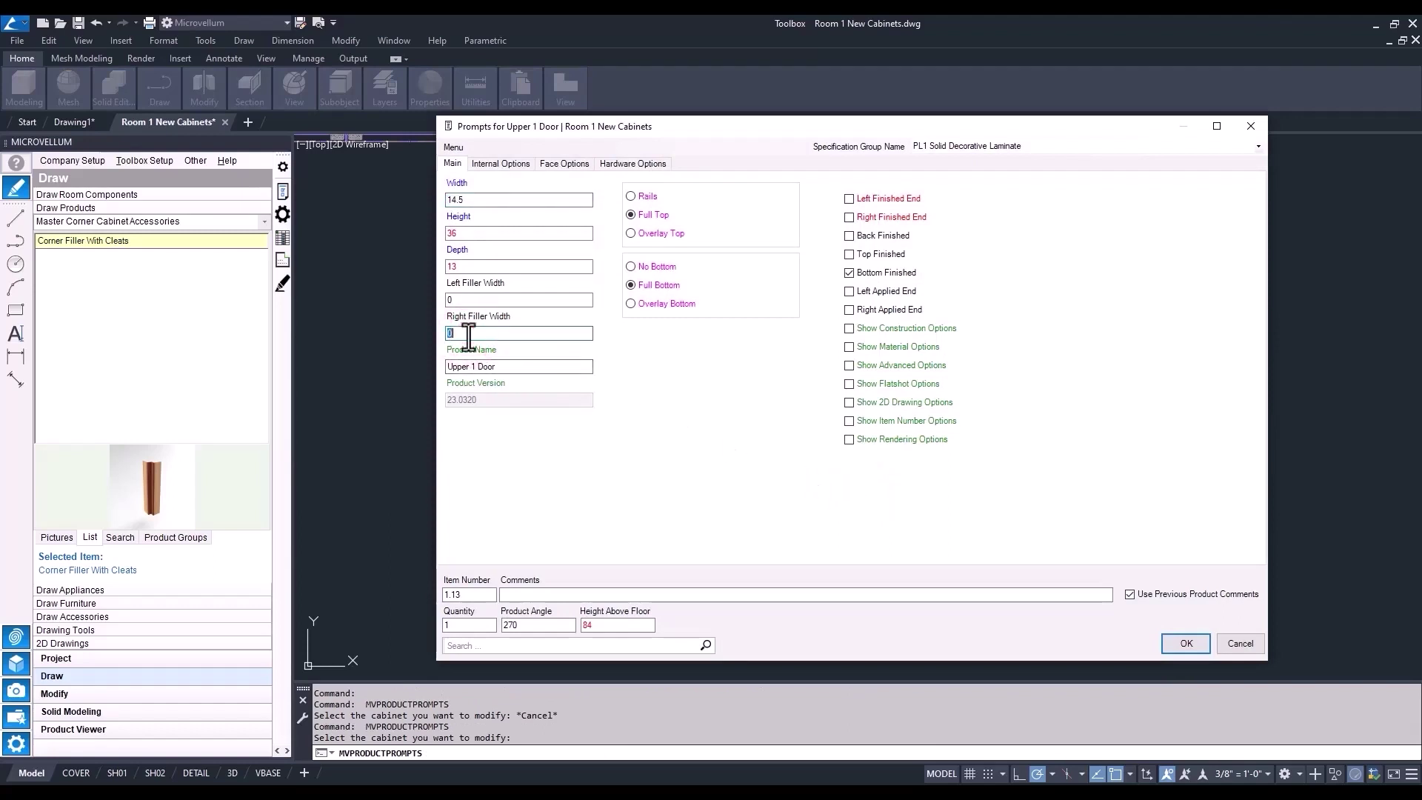
pyautogui.doubleClick(468, 334)
pyautogui.scroll(3, 861, 583)
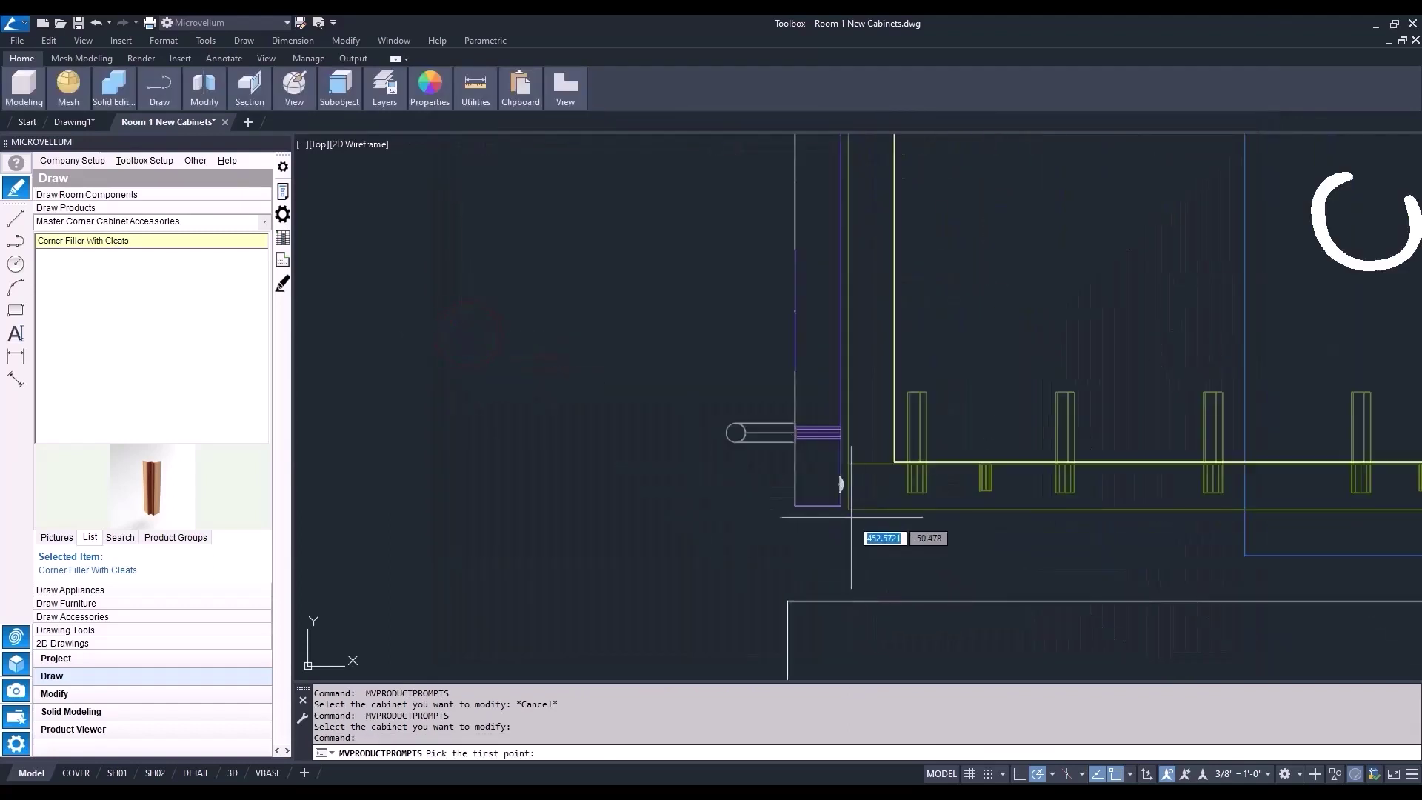
pyautogui.click(844, 511)
pyautogui.click(850, 594)
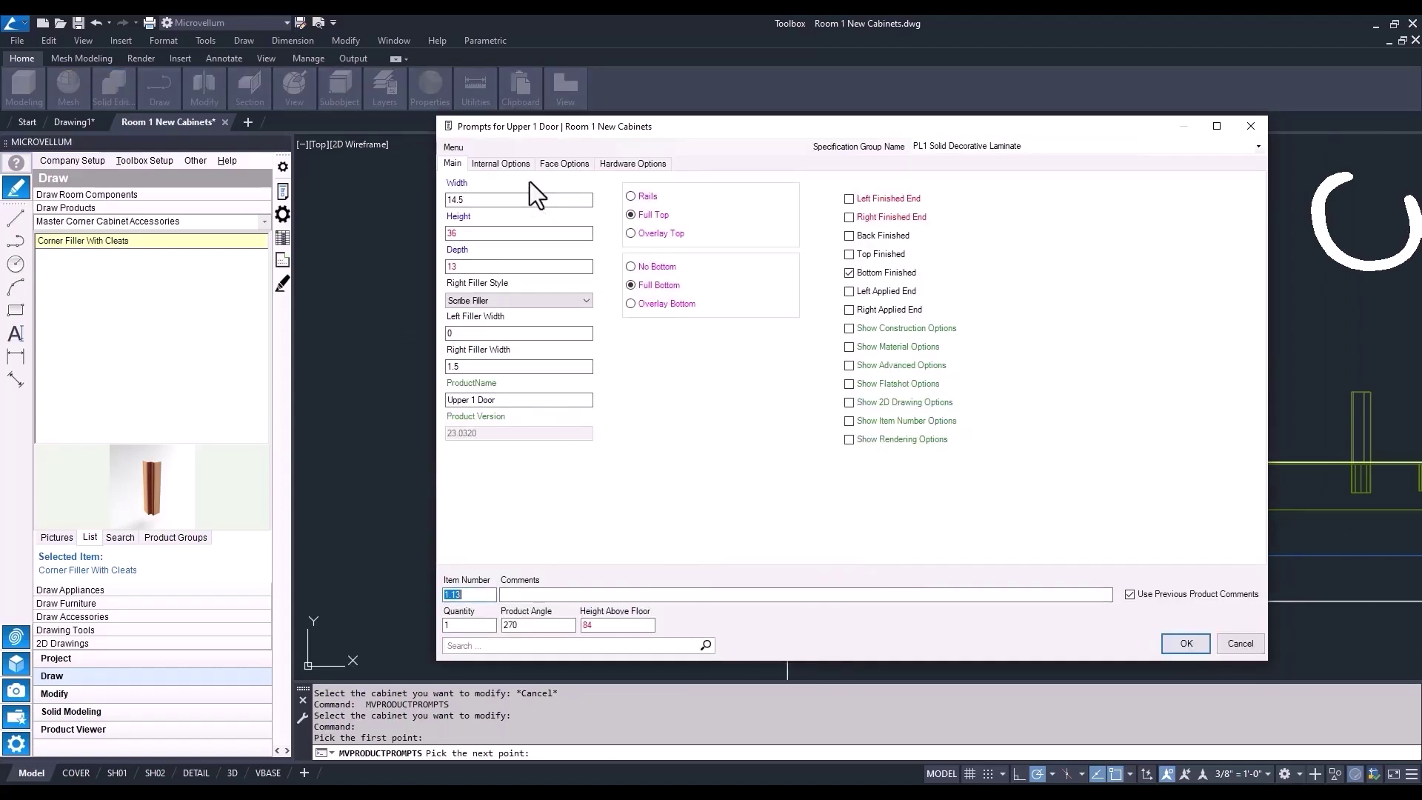
# Step: Set cabinet 1.13's Face Options to Right Swing and apply the changes
pyautogui.click(515, 163)
pyautogui.click(563, 165)
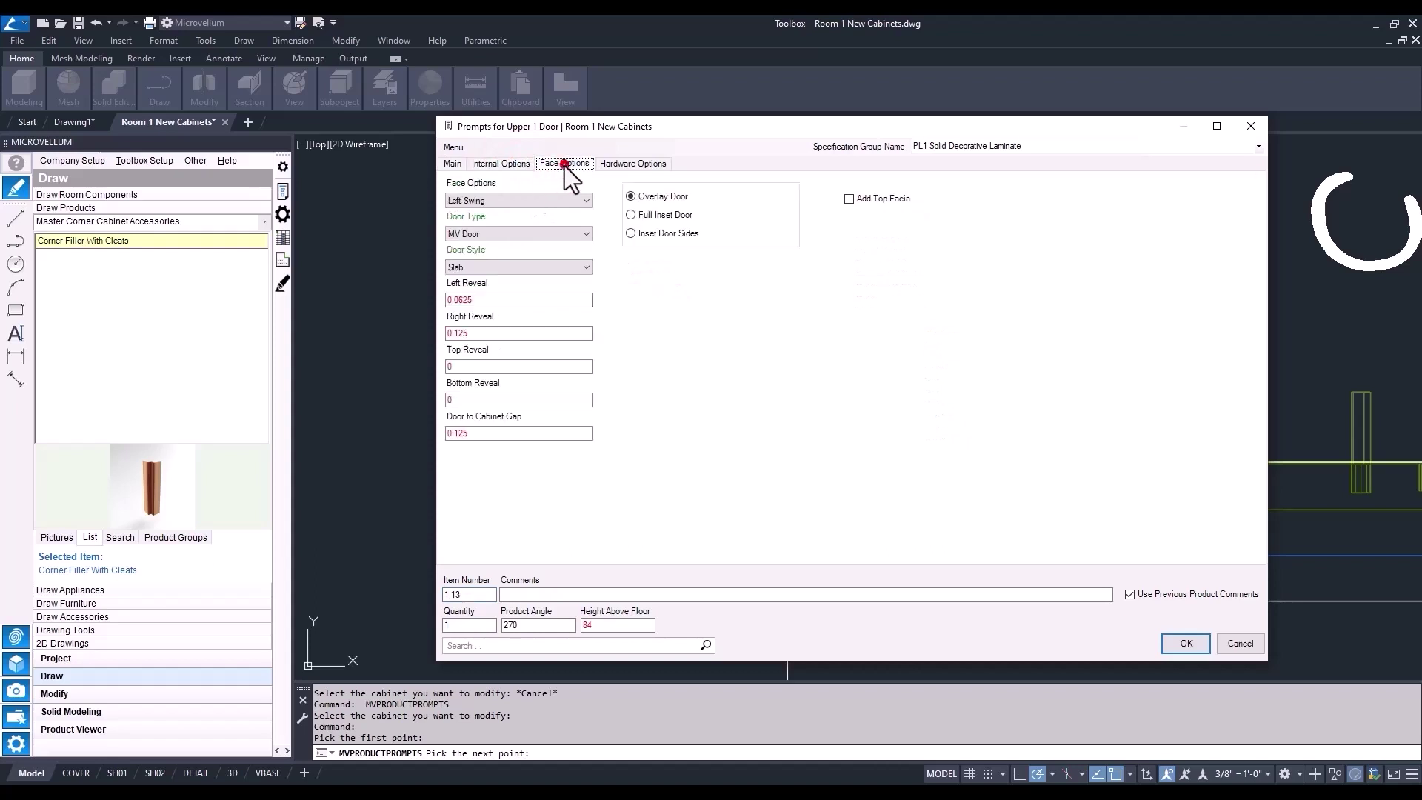
pyautogui.click(575, 212)
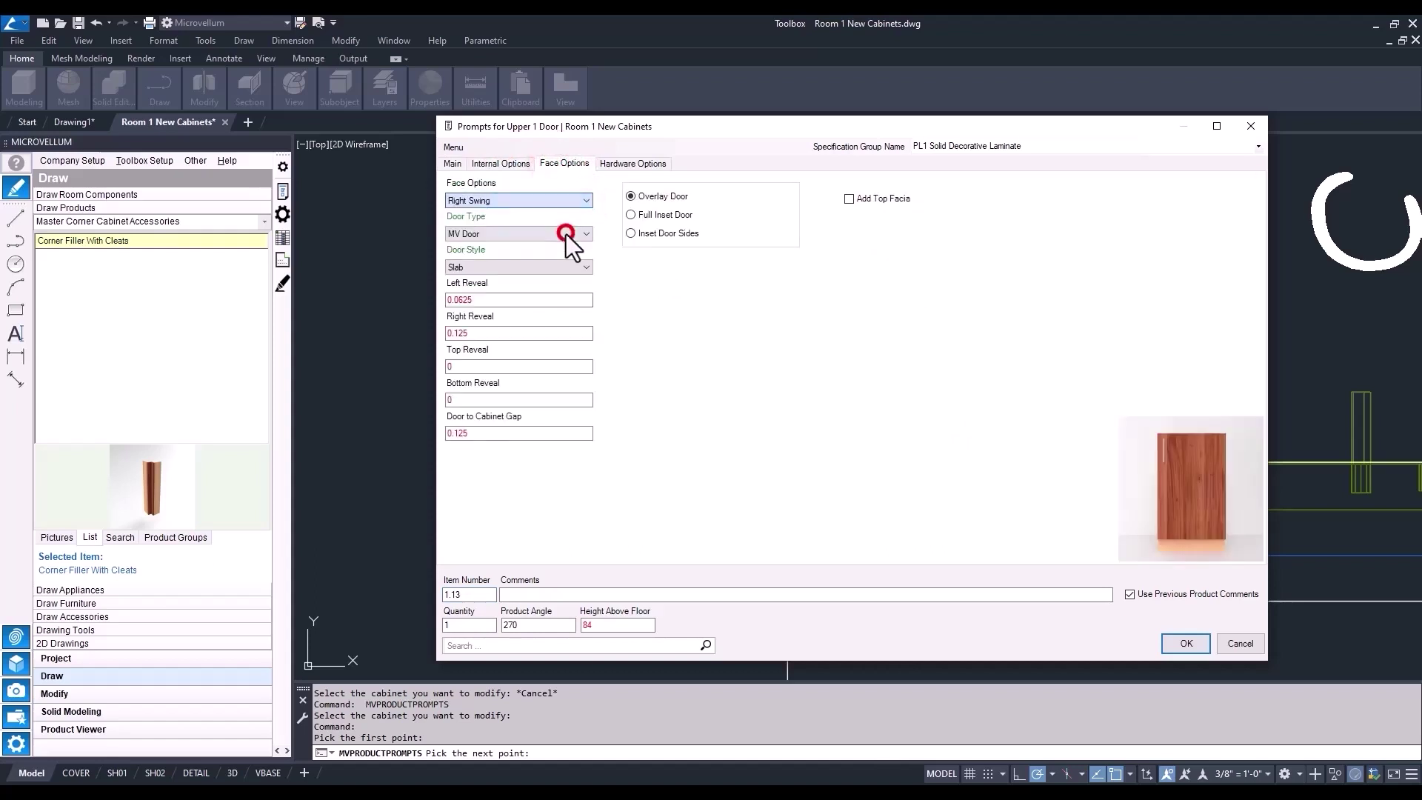
pyautogui.click(1184, 643)
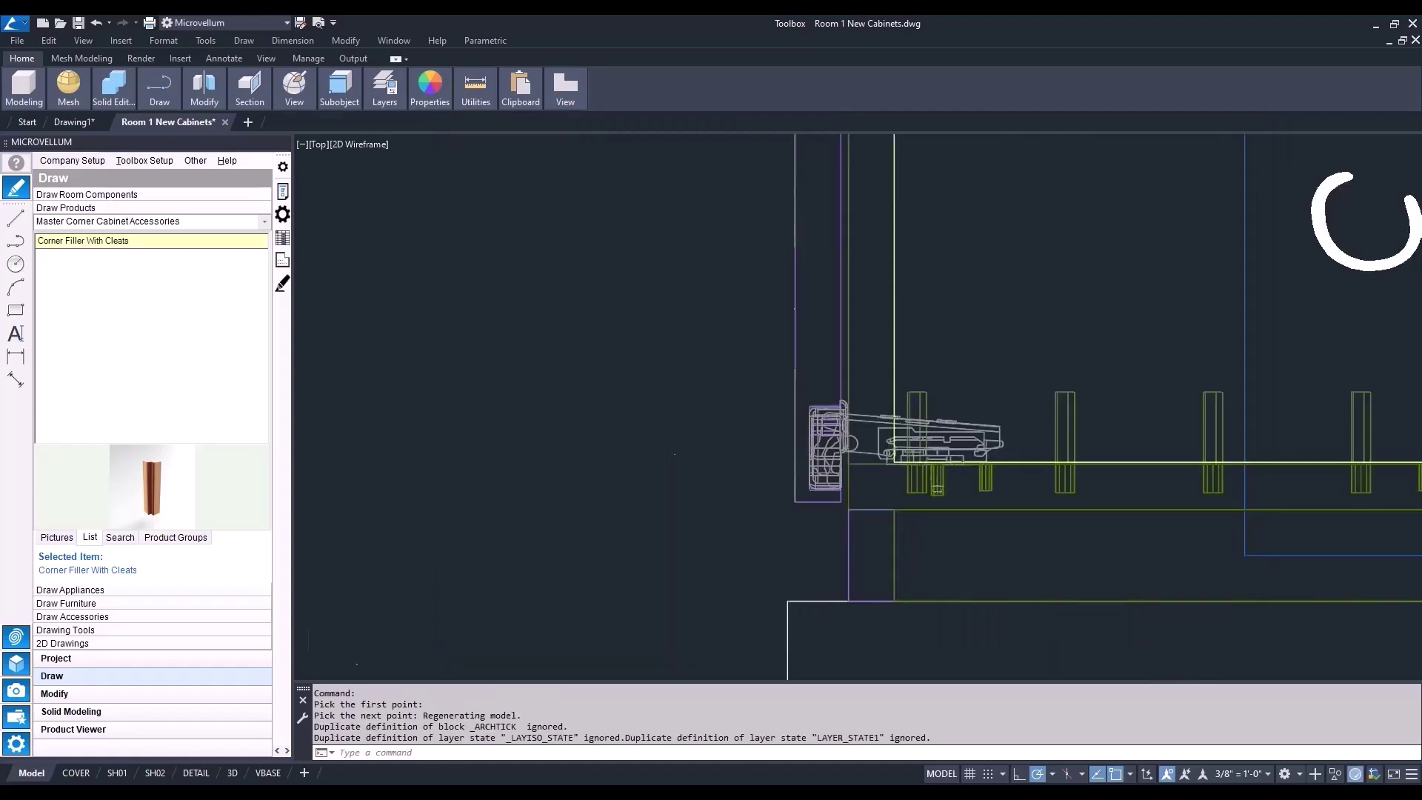
pyautogui.scroll(-5, 695, 475)
# Step: Switch to the SW Isometric view with the Conceptual visual style
pyautogui.moveTo(696, 474); pyautogui.dragTo(840, 513, button='middle')
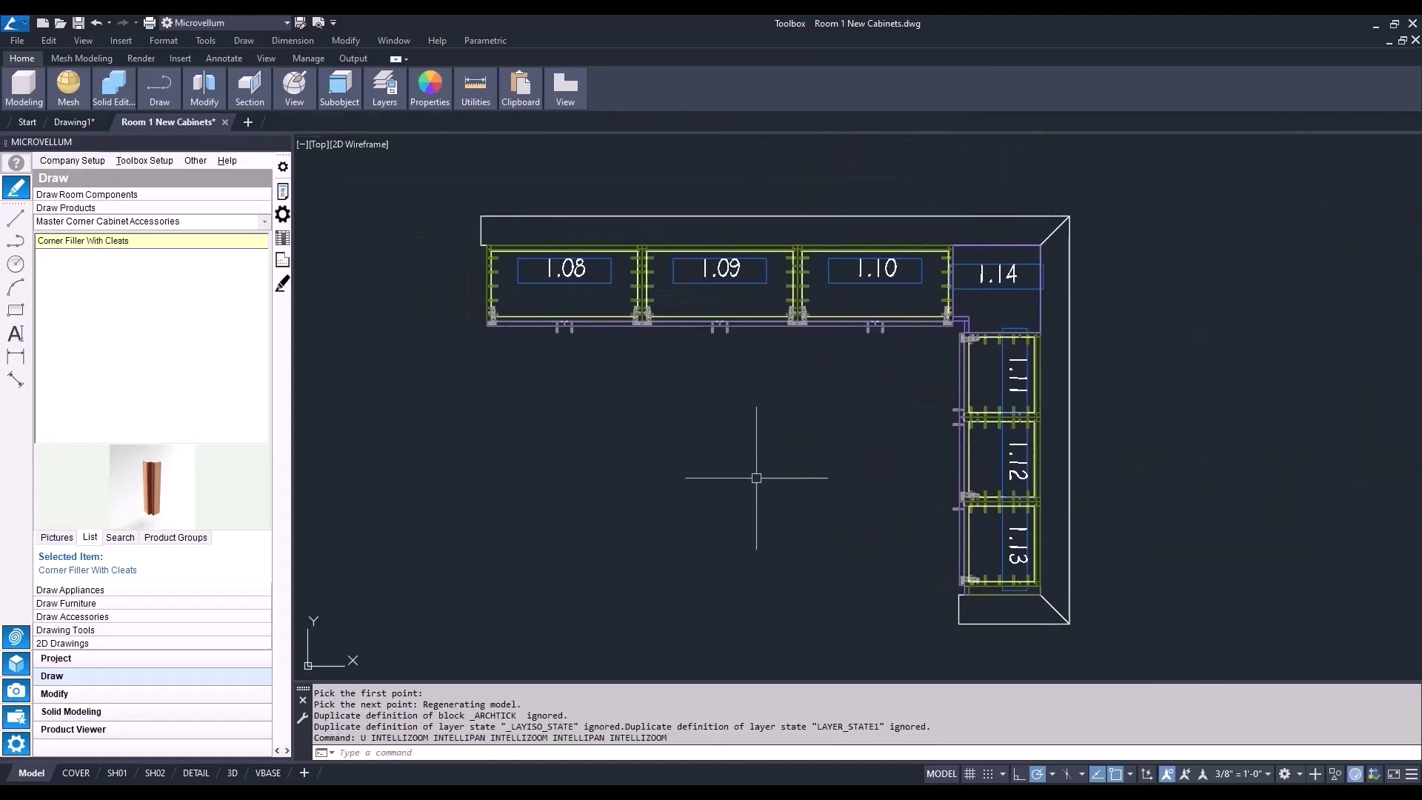
pyautogui.click(326, 145)
pyautogui.click(361, 279)
pyautogui.scroll(5, 1085, 255)
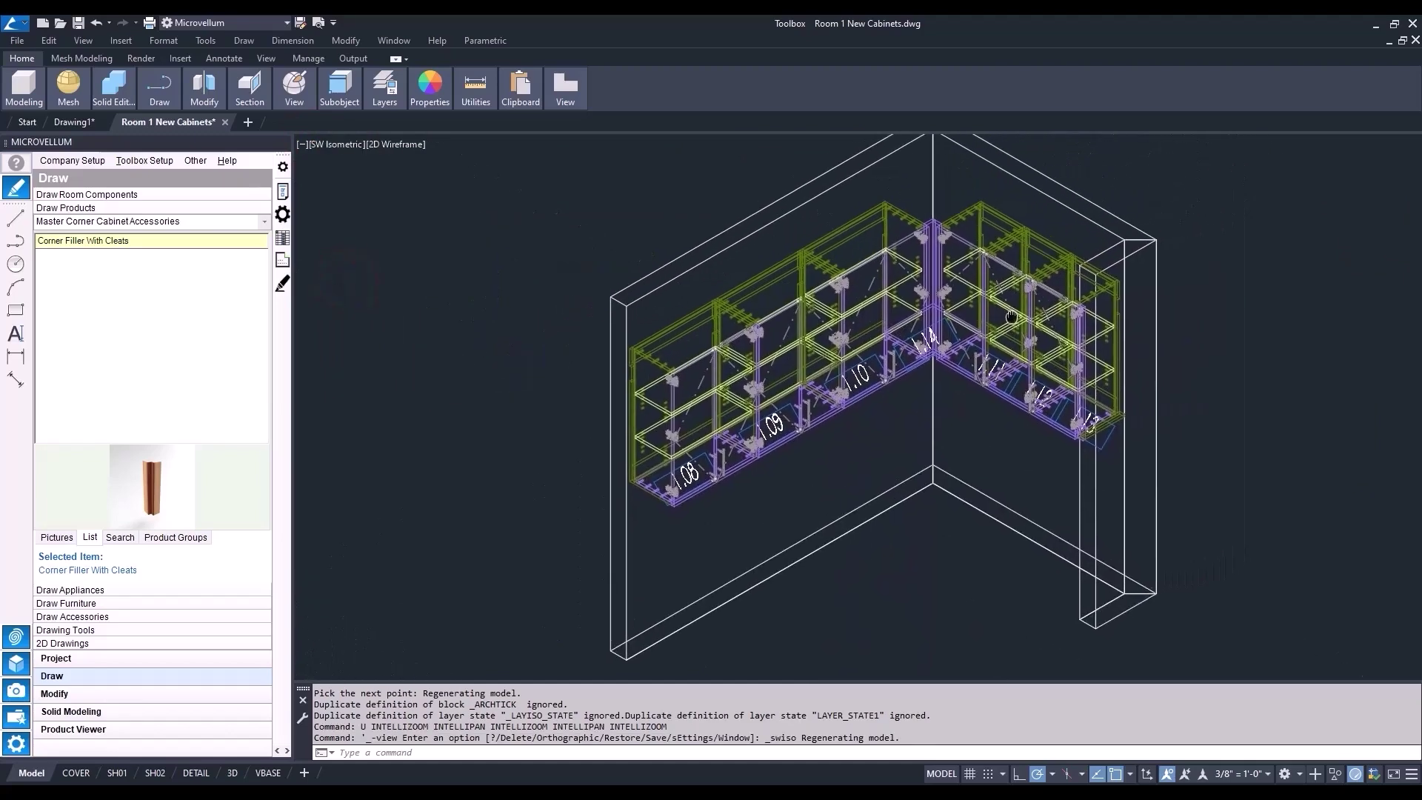
pyautogui.click(395, 143)
pyautogui.click(445, 199)
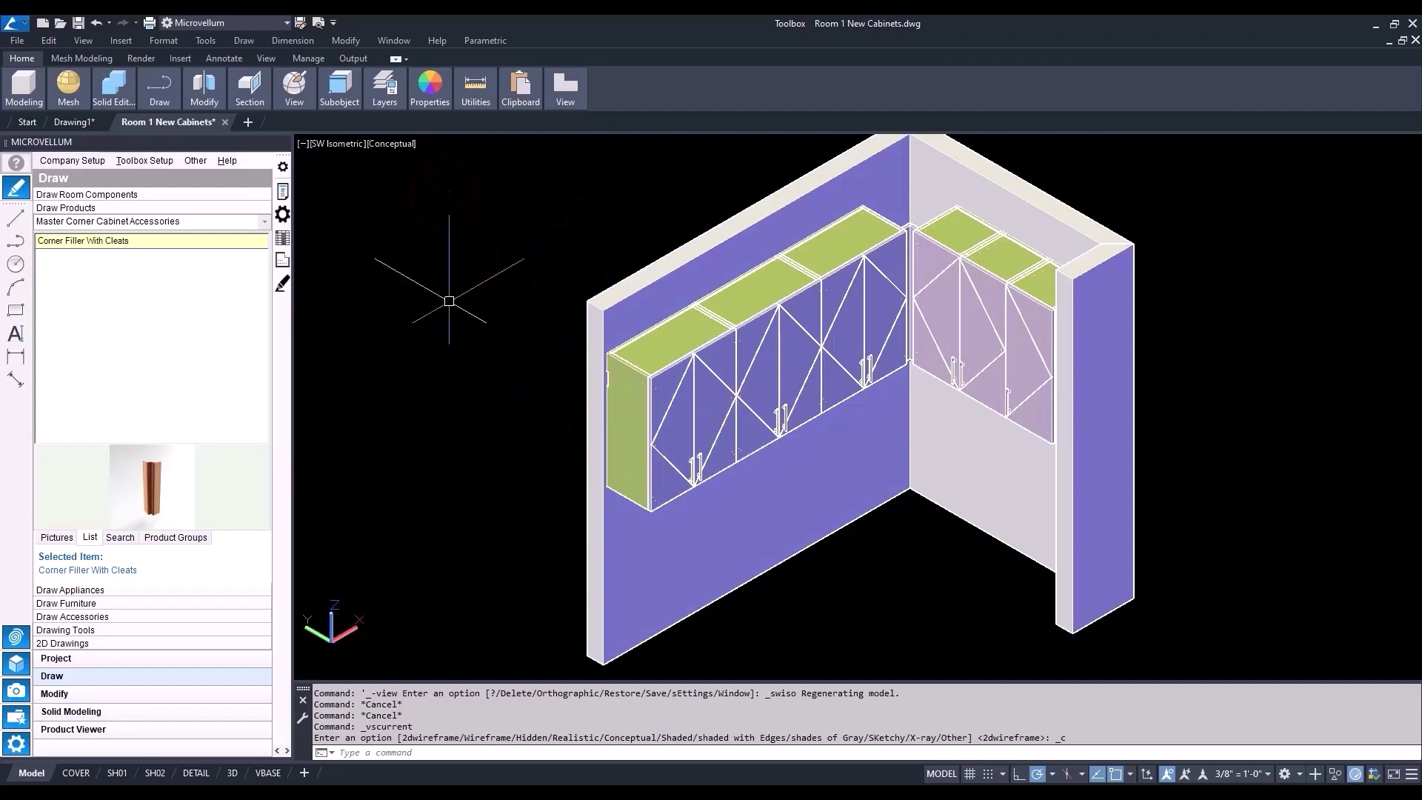
# Step: Inspect the model from the northwest and by orbiting, then return to SW Isometric
pyautogui.click(339, 144)
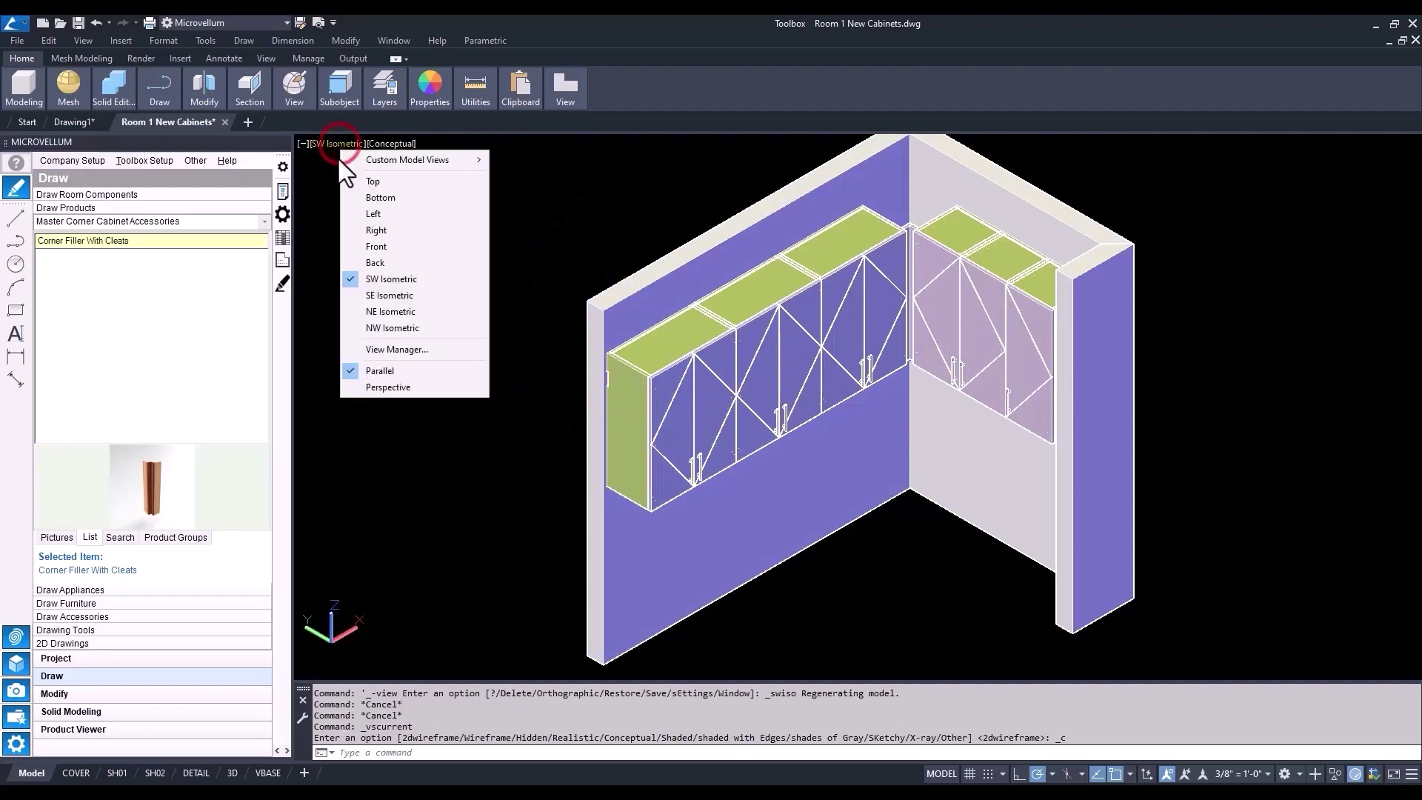
pyautogui.click(373, 327)
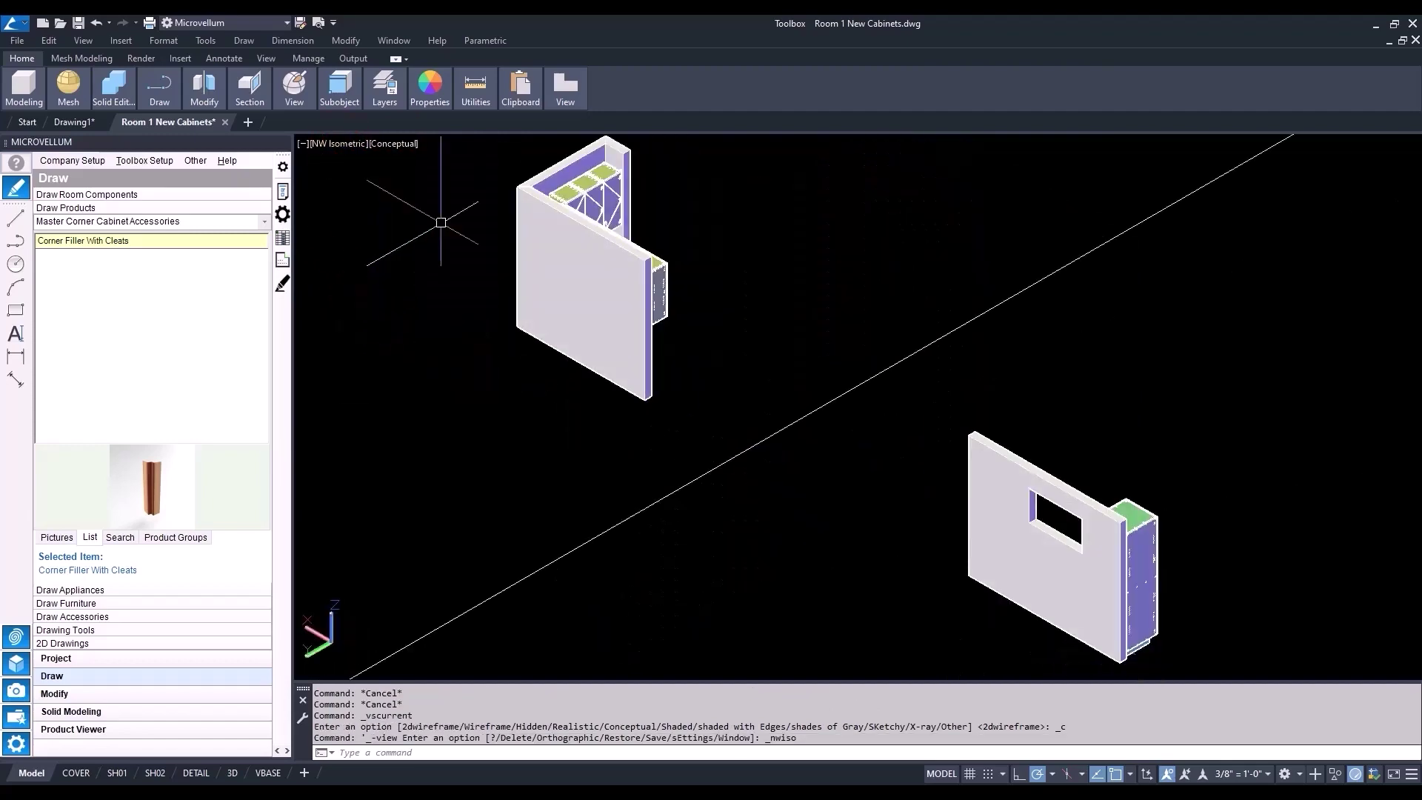
pyautogui.scroll(5, 596, 158)
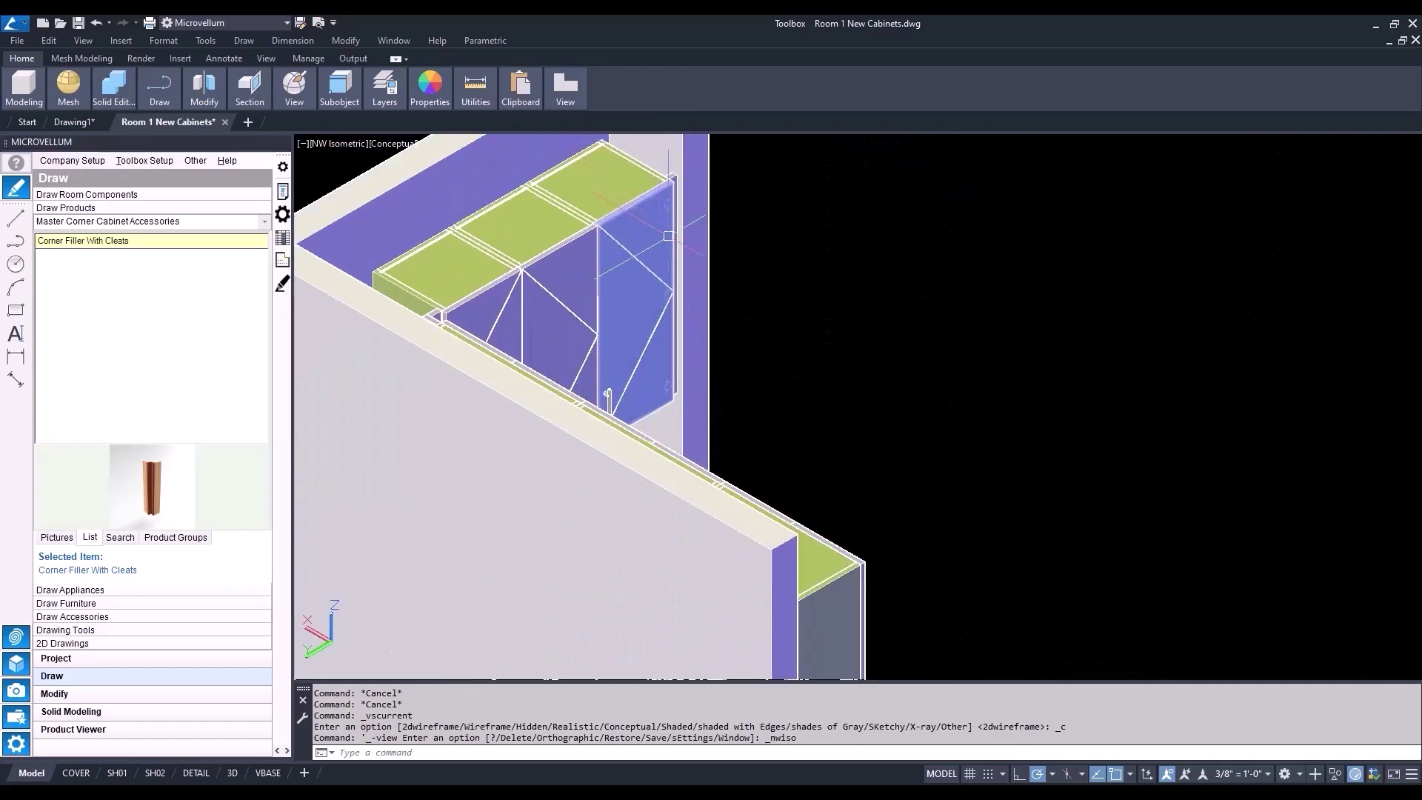
pyautogui.scroll(-3, 669, 276)
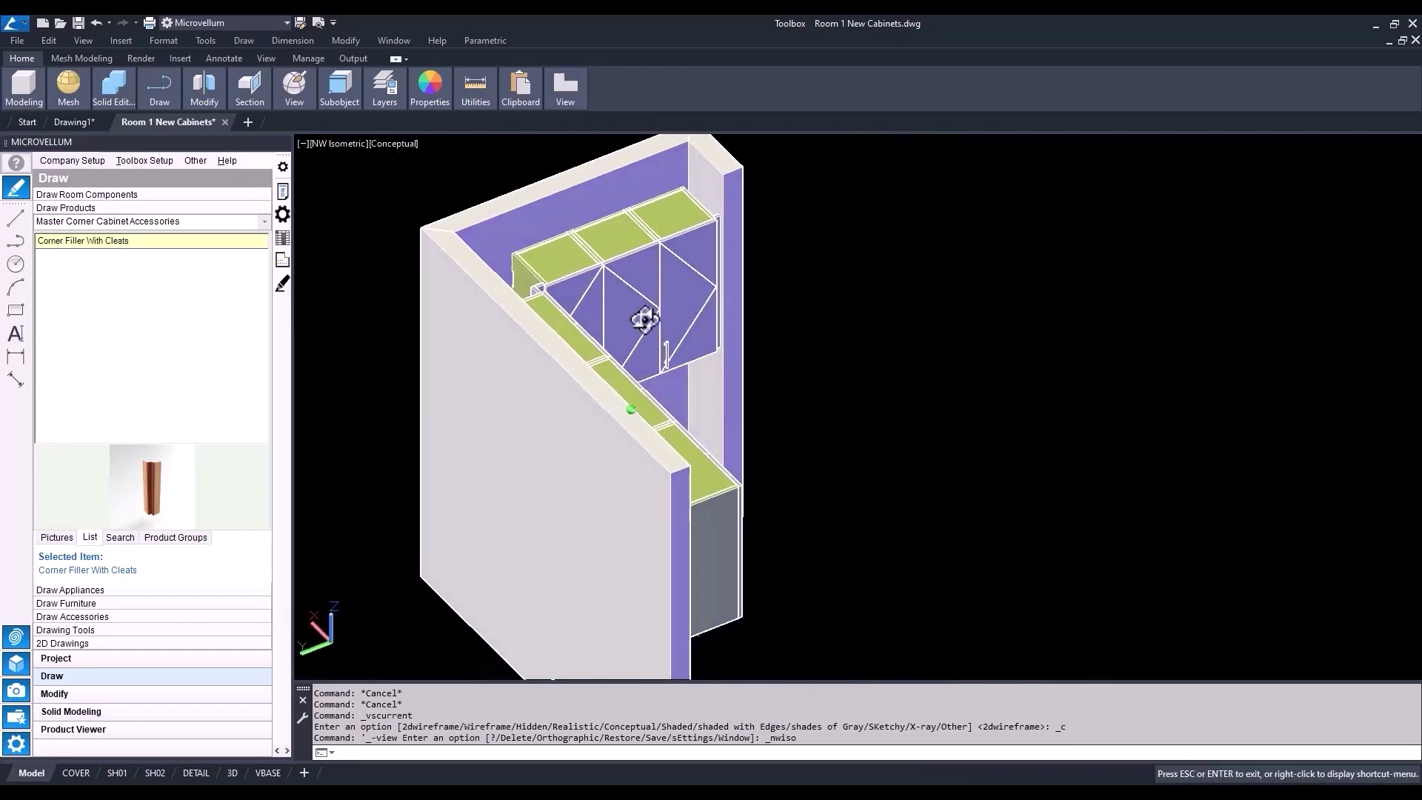
pyautogui.keyDown('shift'); pyautogui.moveTo(674, 307); pyautogui.dragTo(466, 311, button='middle'); pyautogui.keyUp('shift')
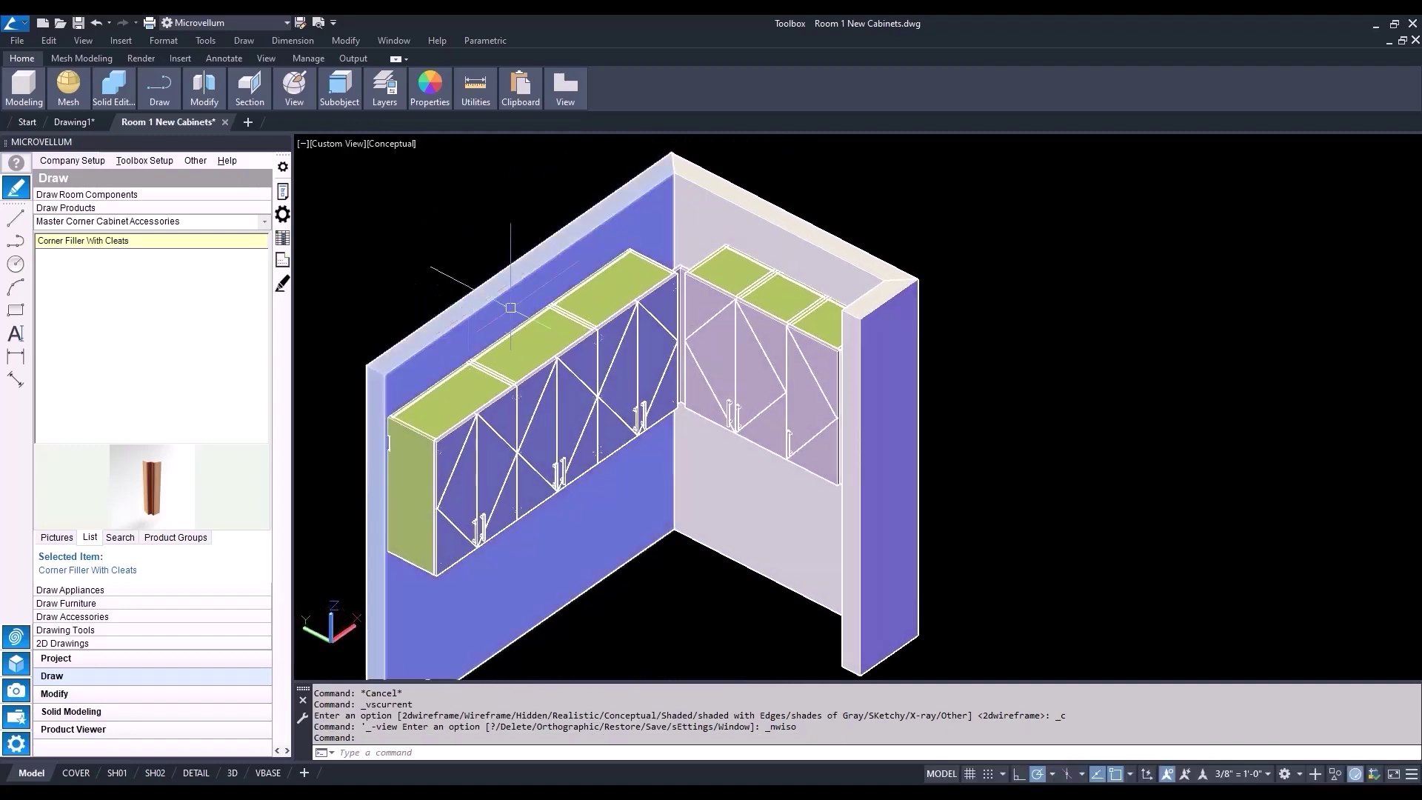
pyautogui.moveTo(550, 331)
pyautogui.mouseDown(button='middle')
pyautogui.moveTo(631, 325)
pyautogui.moveTo(637, 296)
pyautogui.mouseUp(button='middle')
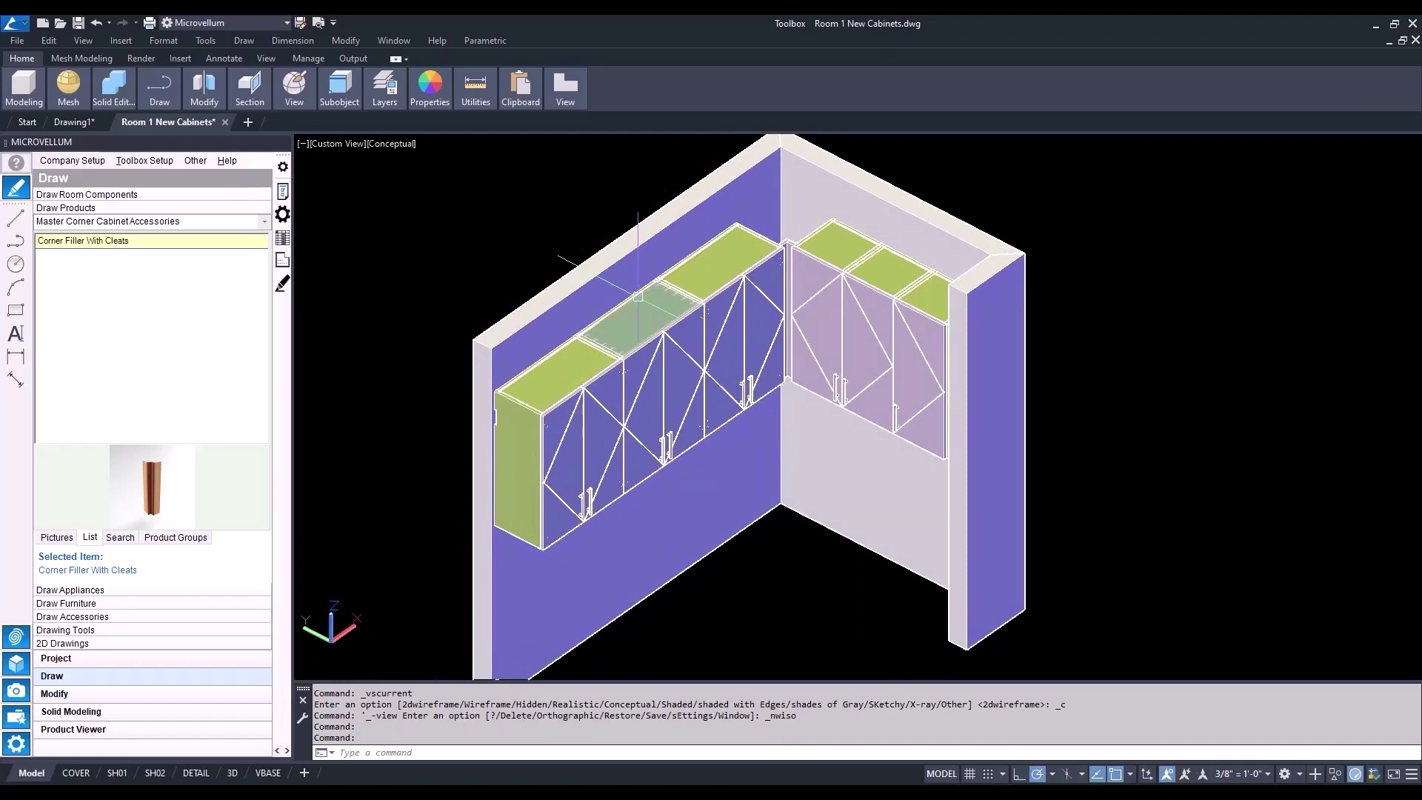
pyautogui.click(334, 144)
pyautogui.click(356, 279)
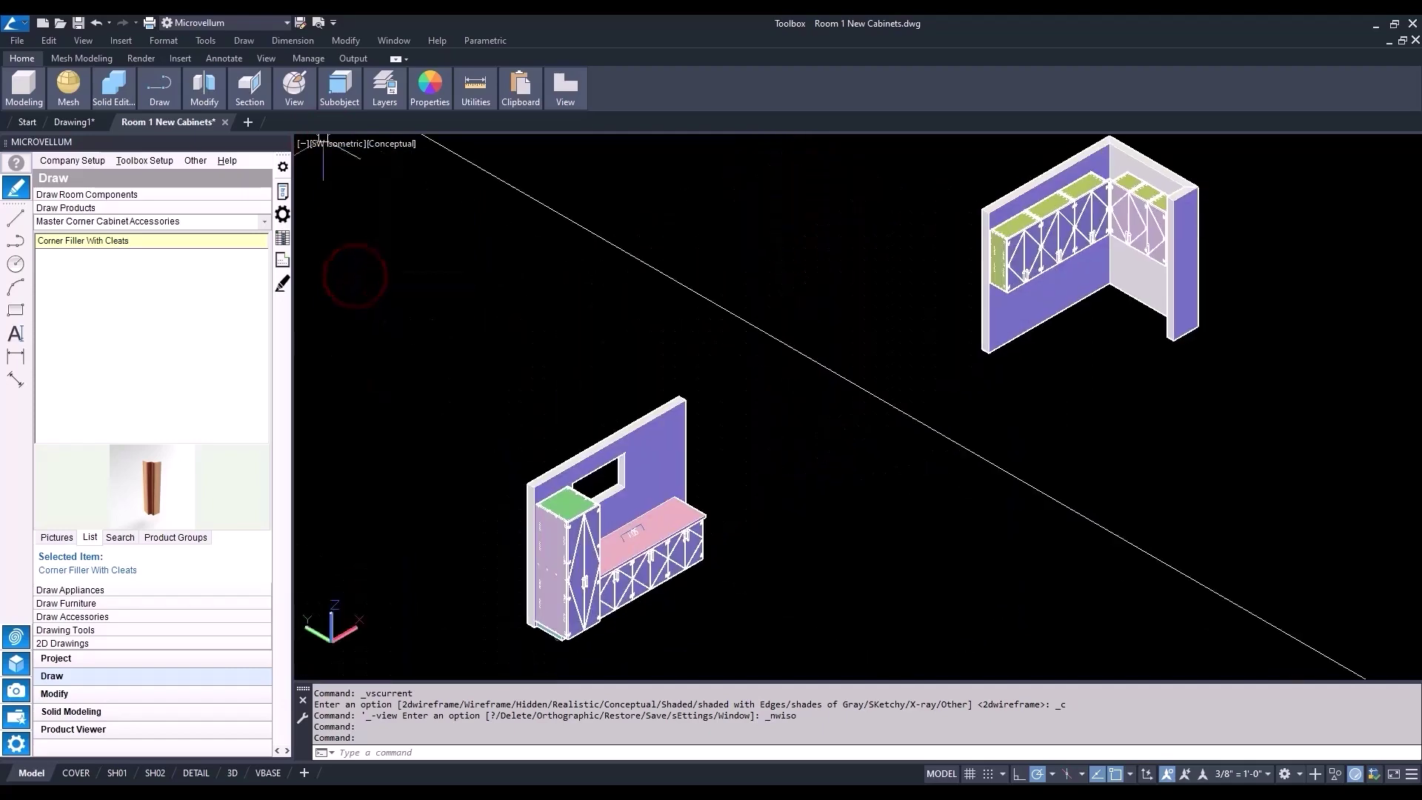
pyautogui.moveTo(1098, 280); pyautogui.dragTo(847, 375, button='middle')
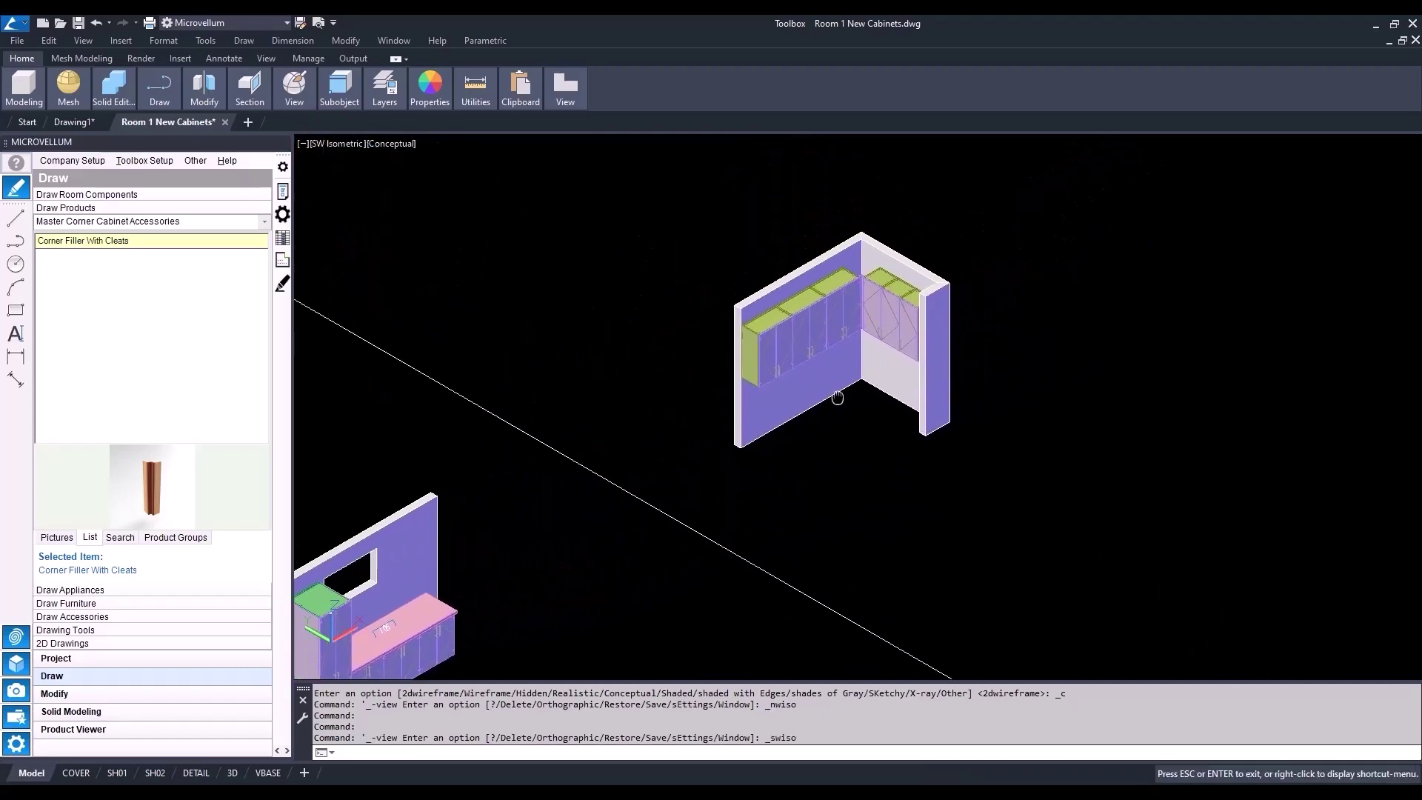
pyautogui.scroll(2, 854, 278)
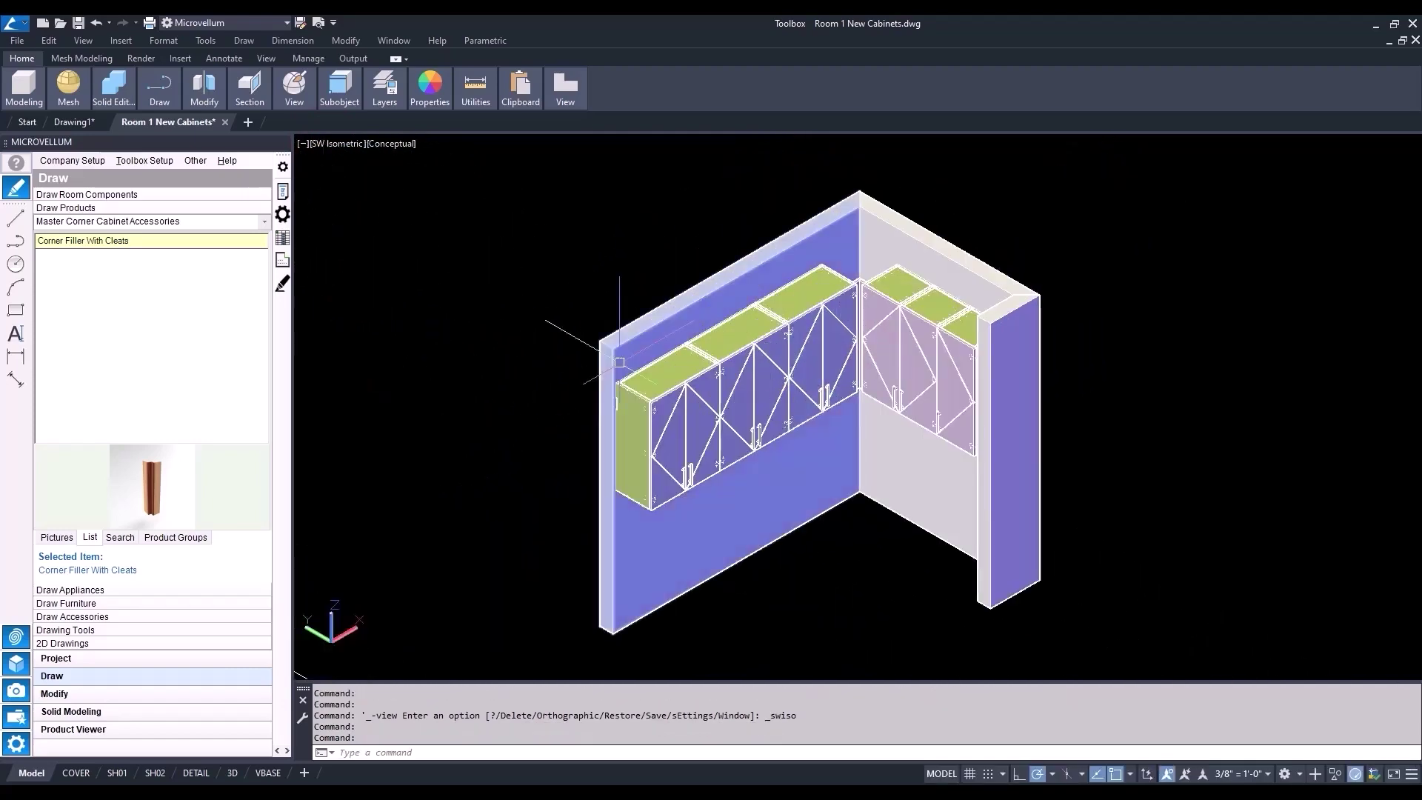
# Step: Add a top return to the Corner Filler With Cleats in its product prompts
pyautogui.click(284, 191)
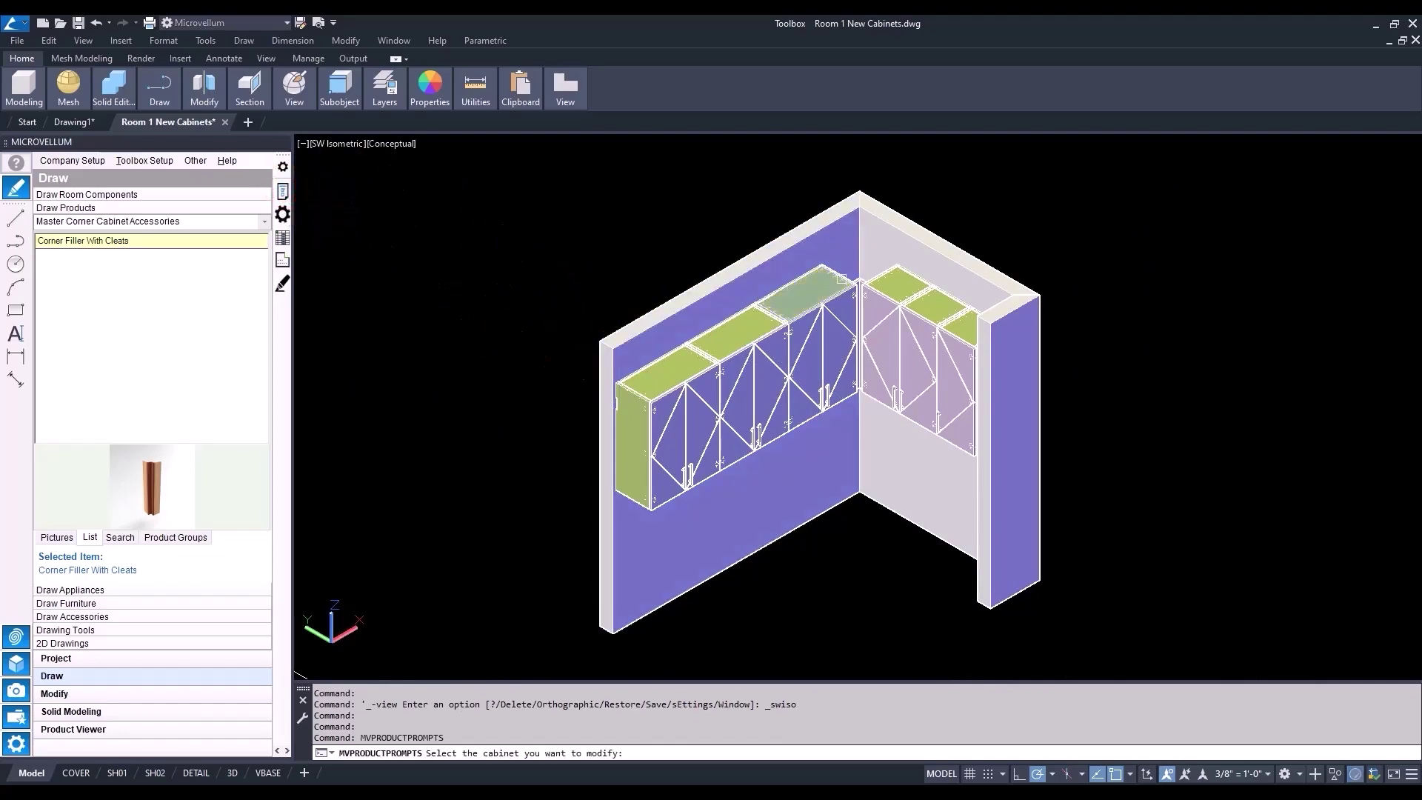
pyautogui.scroll(1, 869, 275)
pyautogui.scroll(1, 870, 276)
pyautogui.click(847, 280)
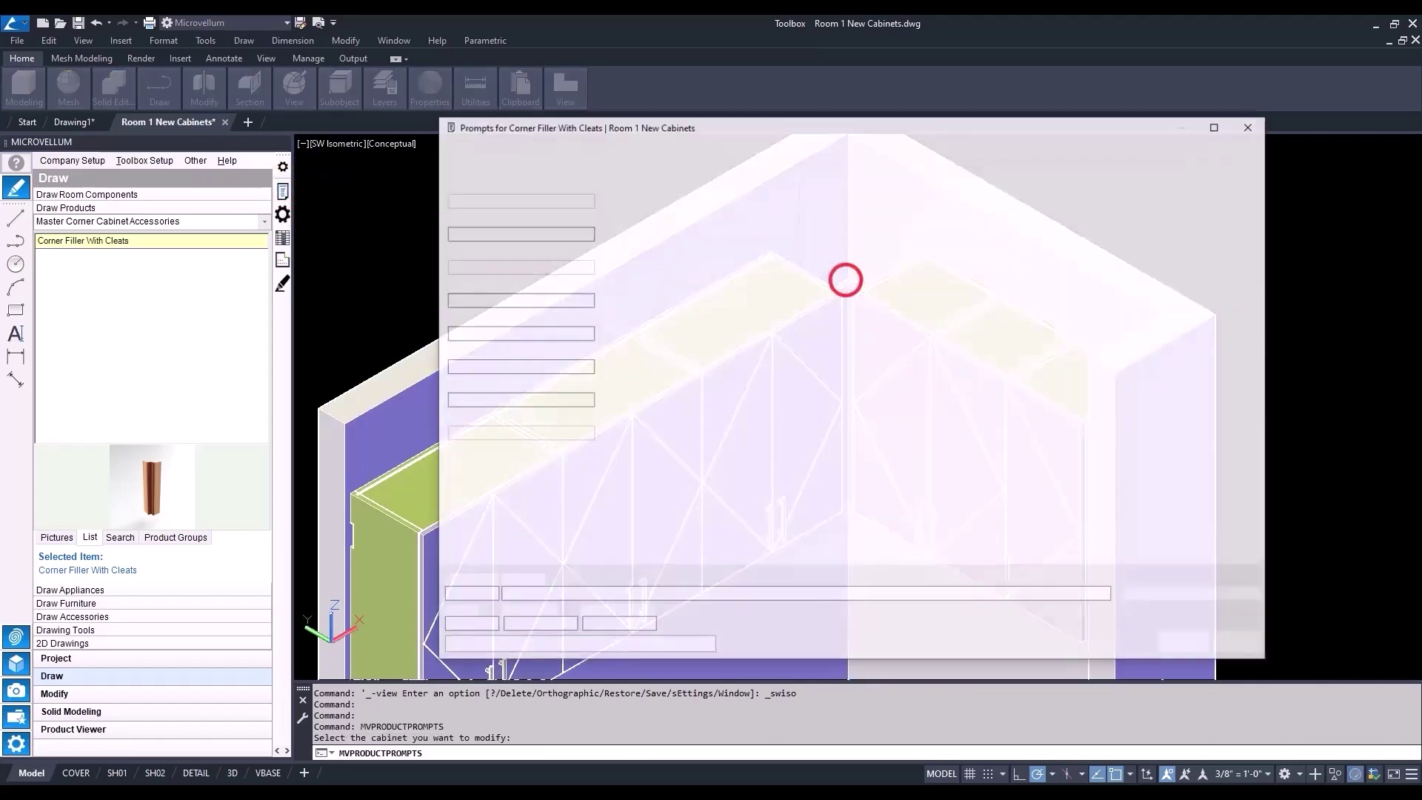
pyautogui.click(510, 163)
pyautogui.click(862, 200)
pyautogui.click(1183, 644)
pyautogui.click(824, 441)
pyautogui.scroll(-3, 893, 346)
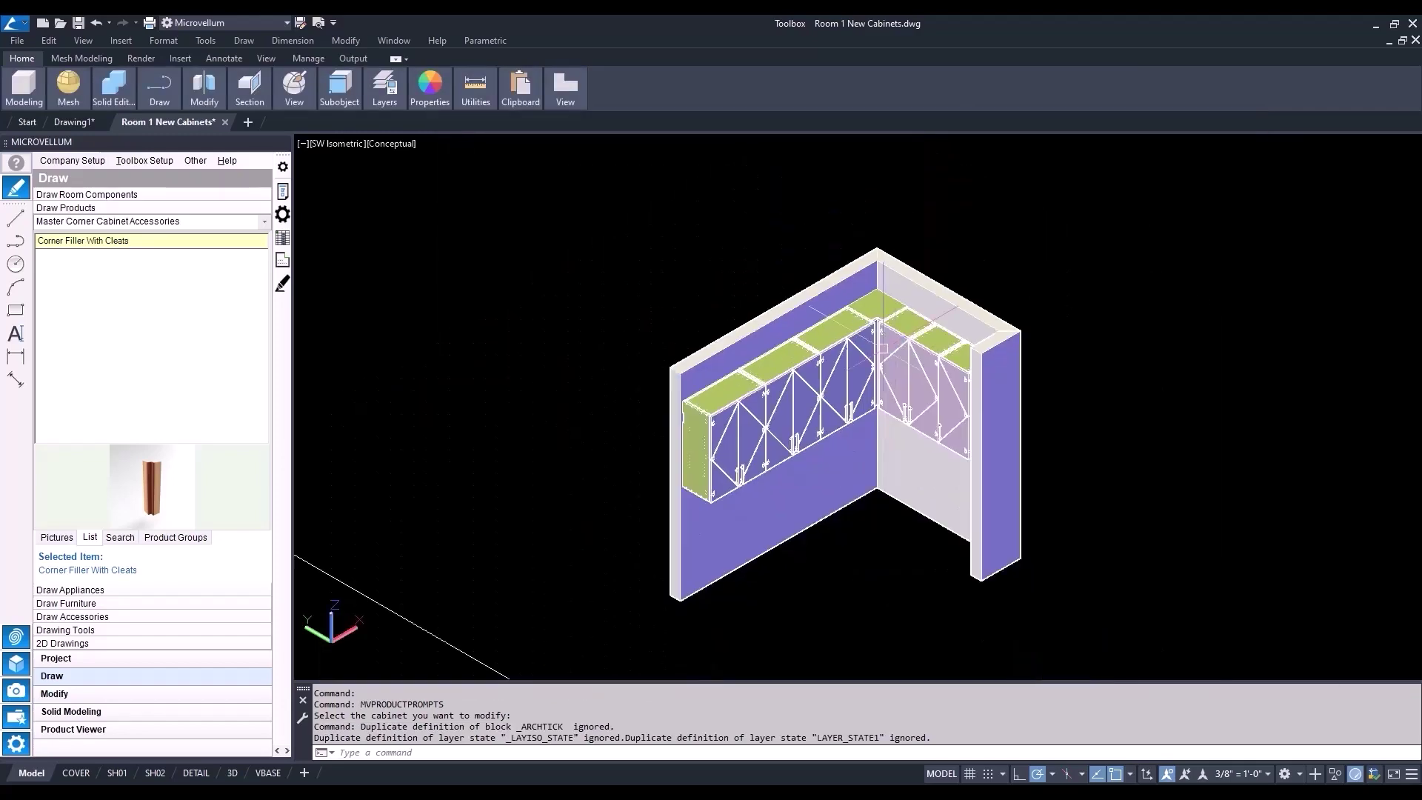
# Step: Give Upper 2 Door cabinet 1.08 a finished left end
pyautogui.press('Return')
pyautogui.click(698, 456)
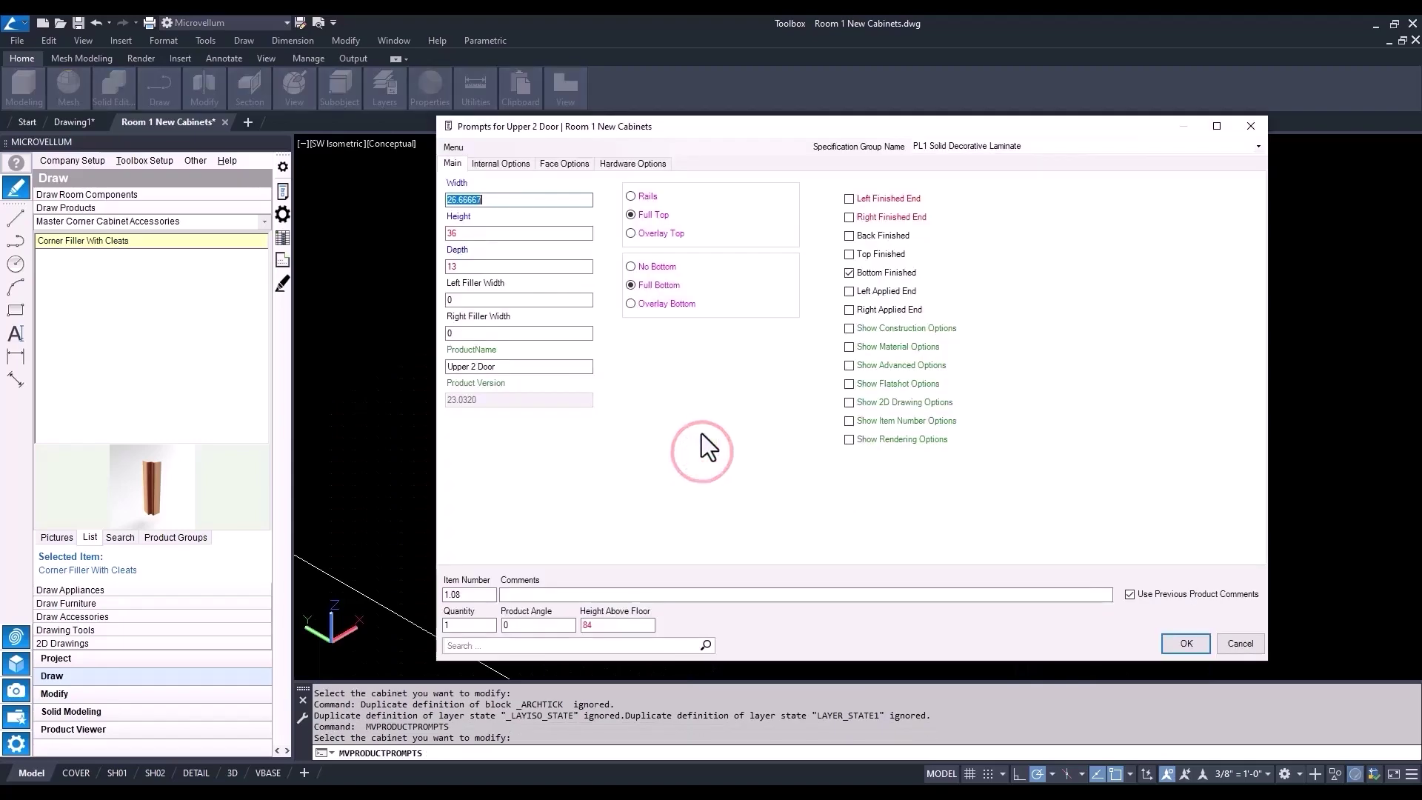
pyautogui.click(851, 199)
pyautogui.click(1175, 644)
pyautogui.click(848, 444)
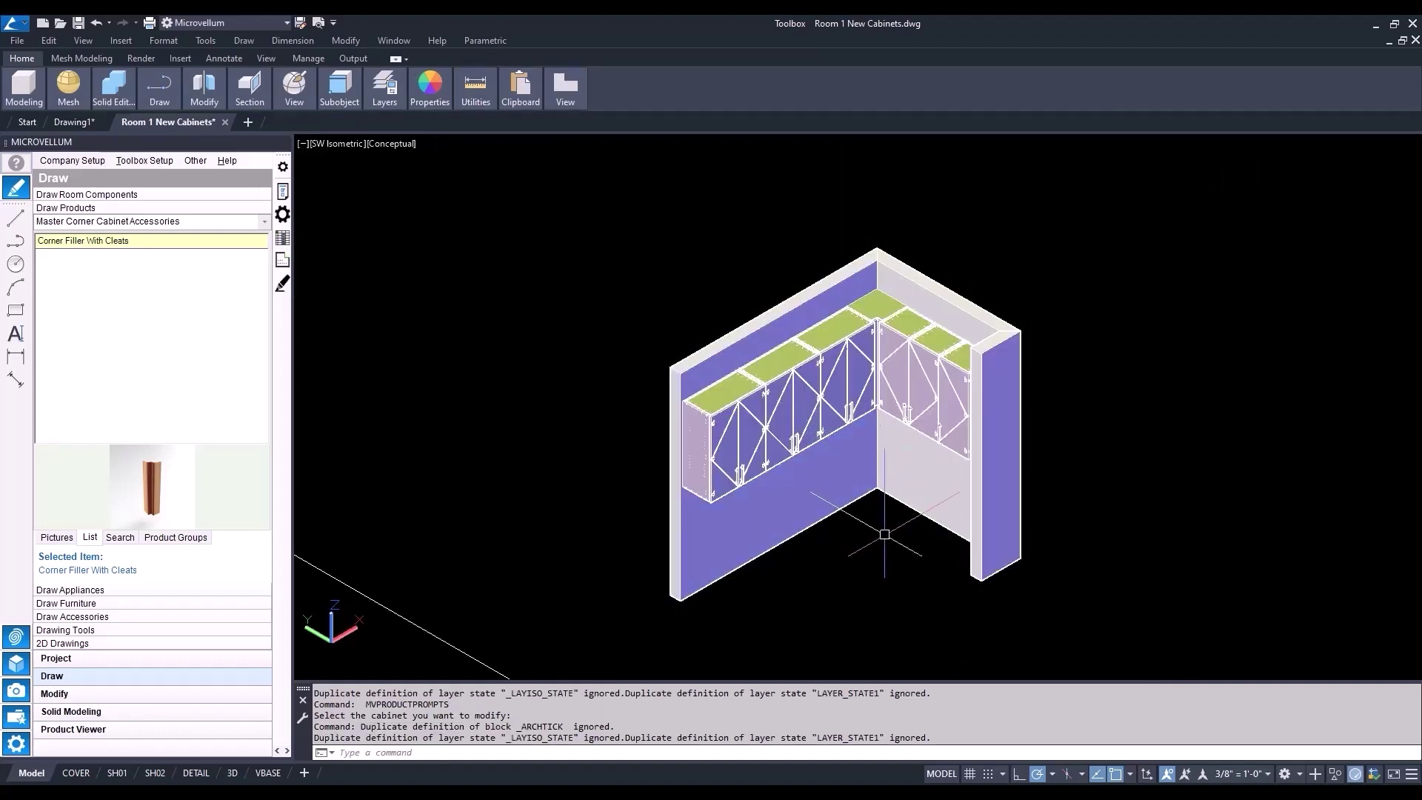
pyautogui.scroll(2, 844, 451)
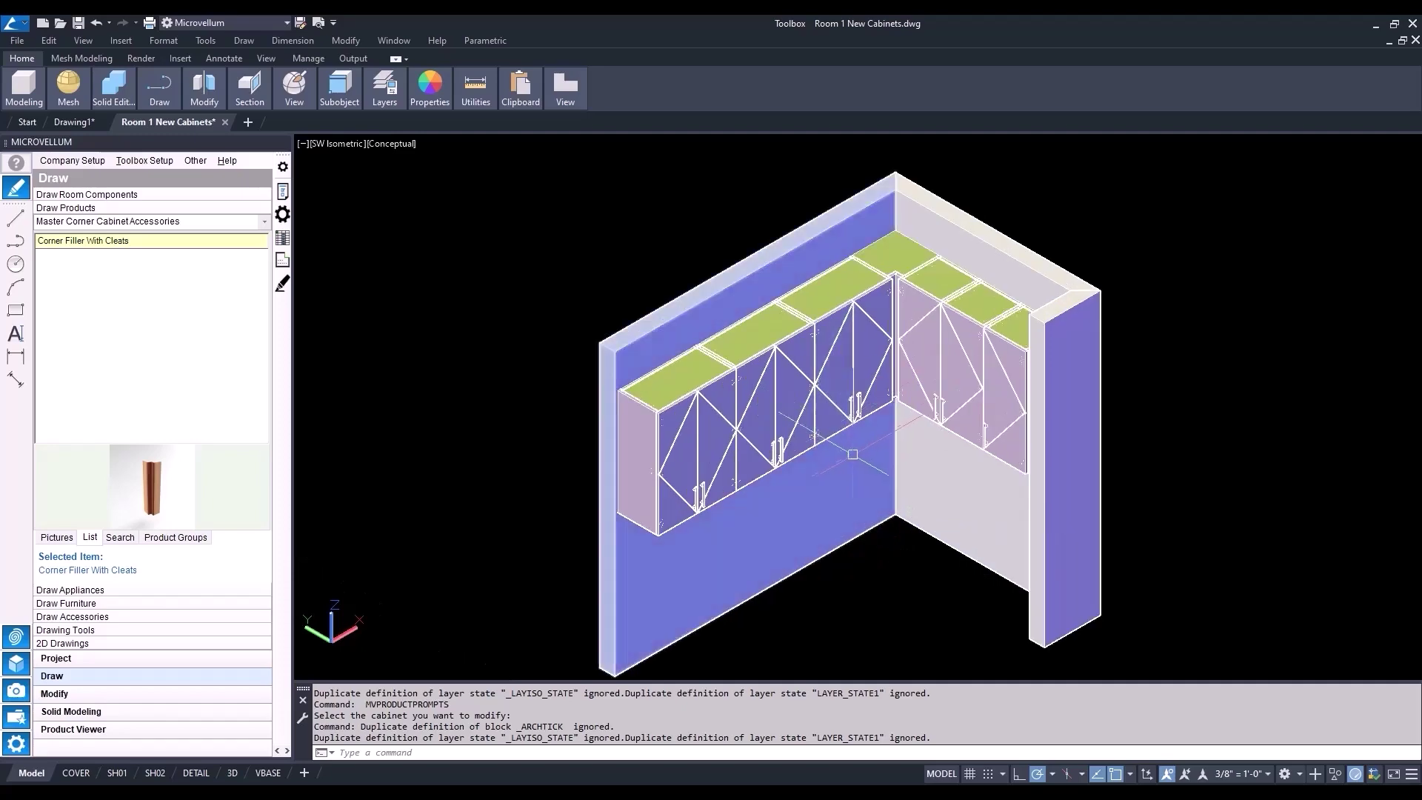
# Step: Orbit closer and render the L-shaped cabinet run in the Realistic visual style
pyautogui.keyDown('shift'); pyautogui.moveTo(850, 458); pyautogui.dragTo(851, 321, button='middle'); pyautogui.keyUp('shift')
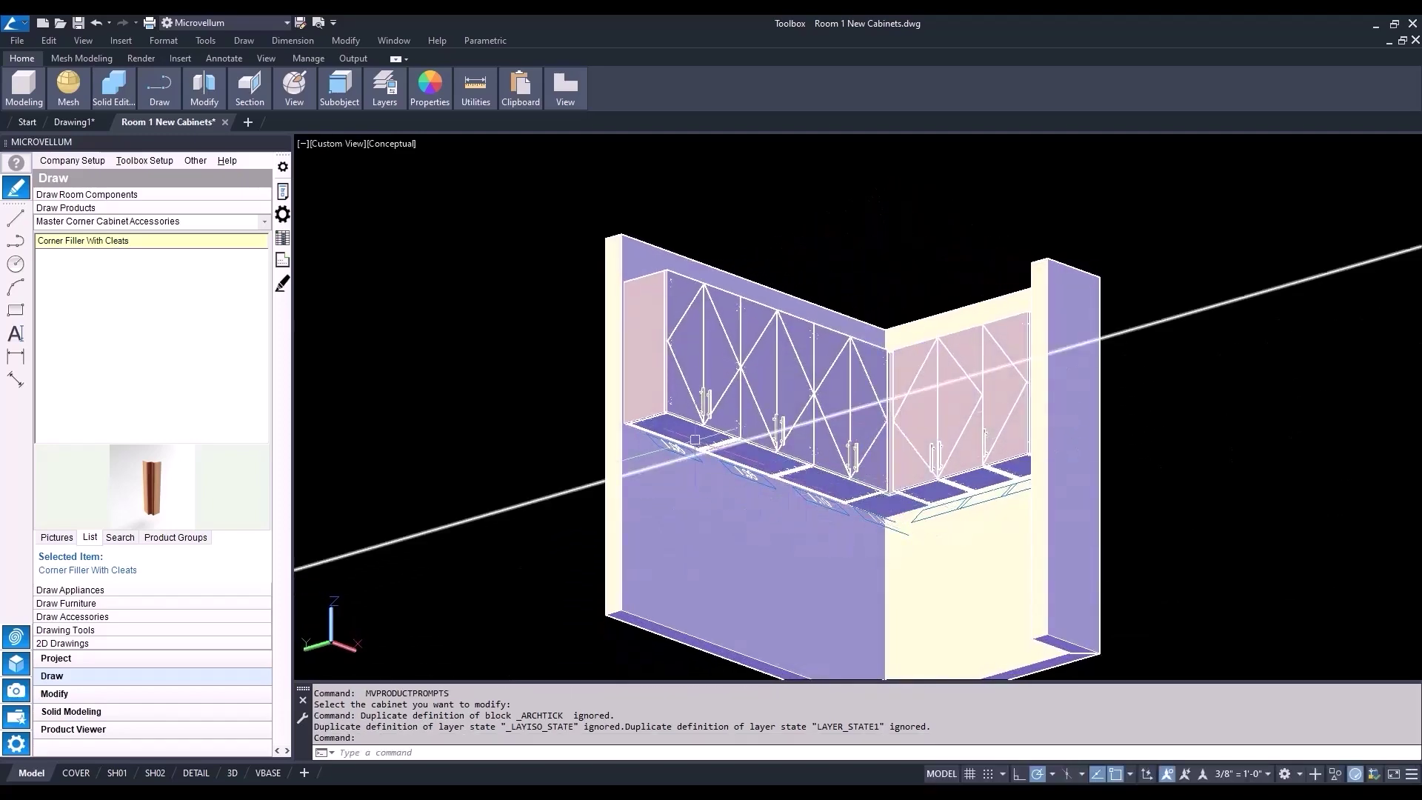
pyautogui.click(394, 144)
pyautogui.click(439, 228)
# Step: Orbit to a near-front view of the cabinets, then switch back to 2D Wireframe
pyautogui.moveTo(609, 382)
pyautogui.keyDown('shift'); pyautogui.mouseDown(button='middle')
pyautogui.moveTo(876, 448)
pyautogui.moveTo(874, 482)
pyautogui.mouseUp(button='middle'); pyautogui.keyUp('shift')
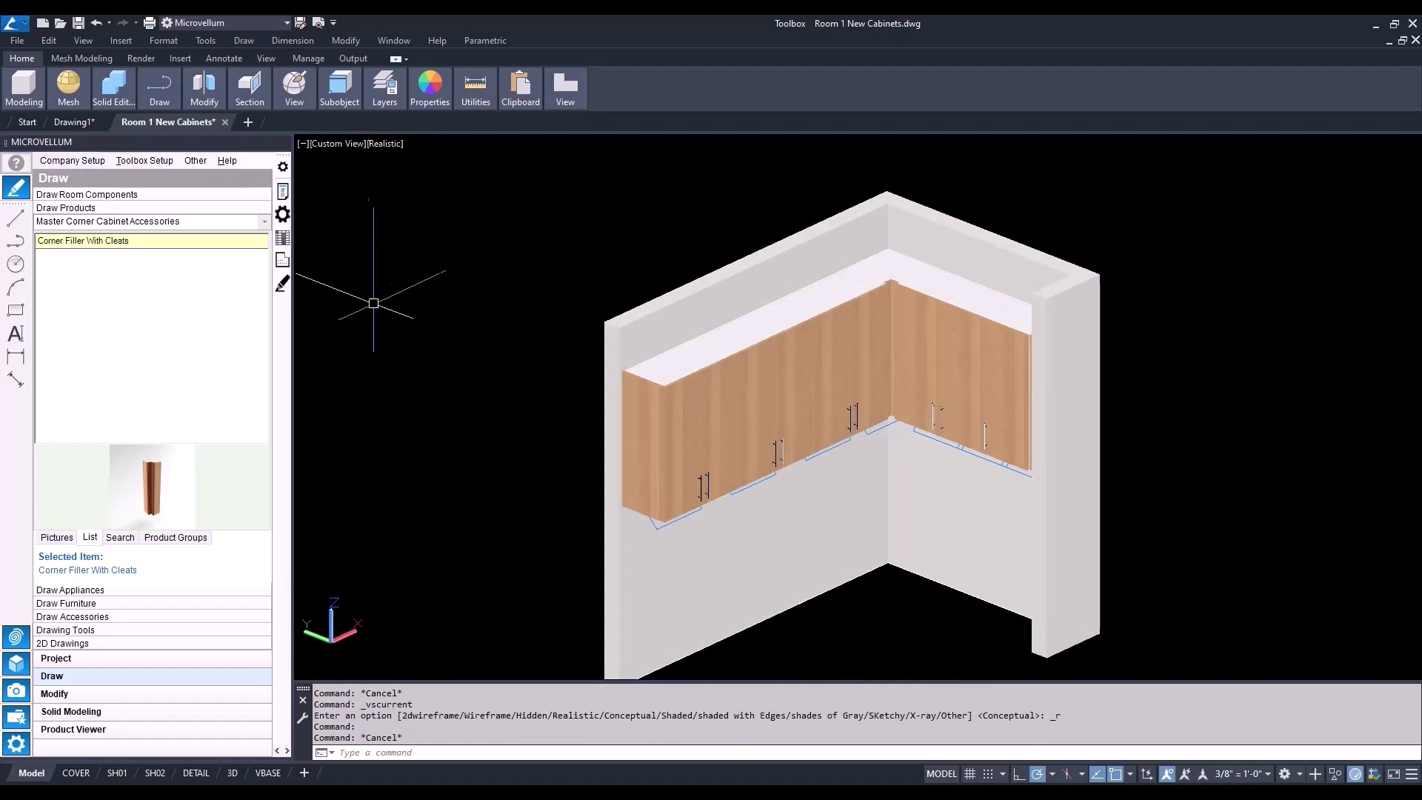
pyautogui.click(394, 144)
pyautogui.click(443, 181)
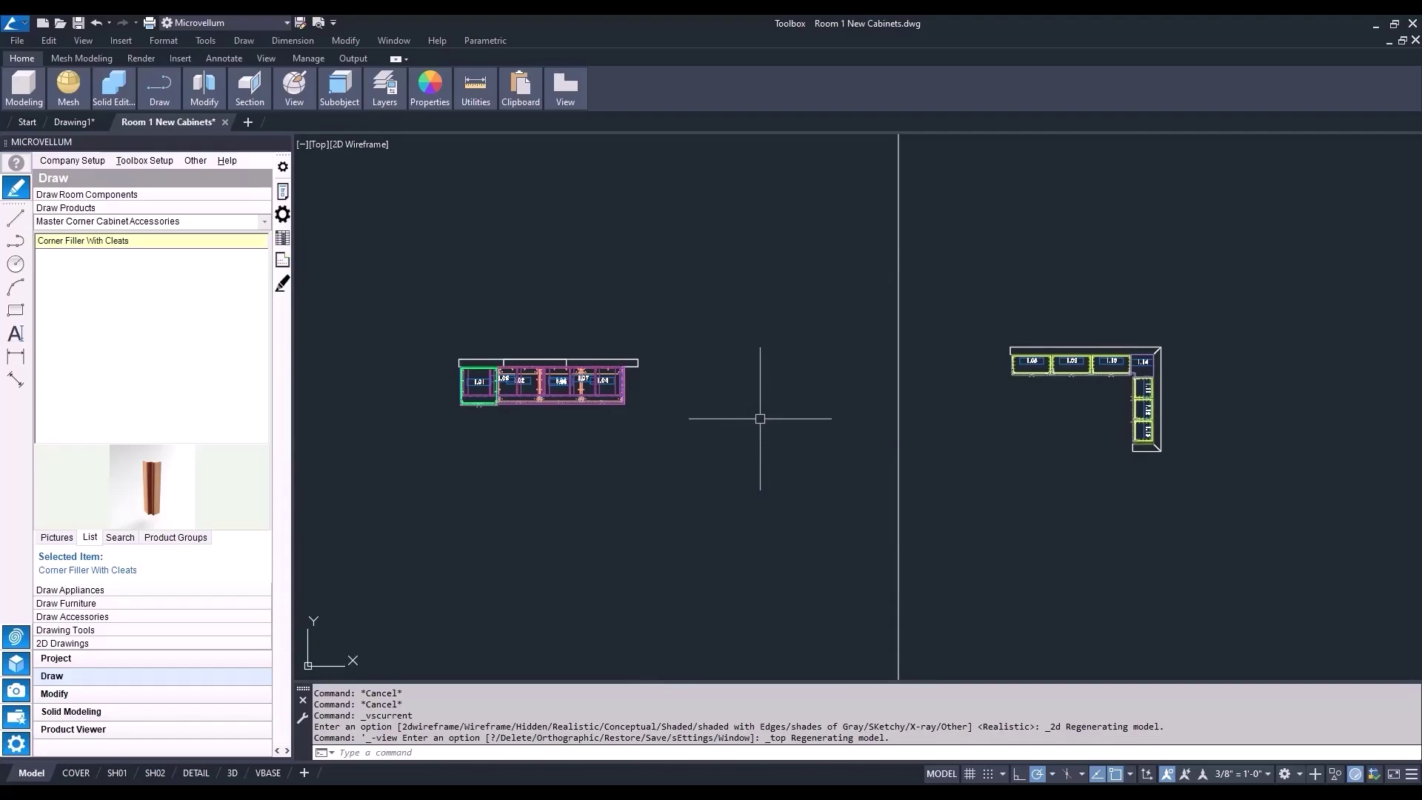